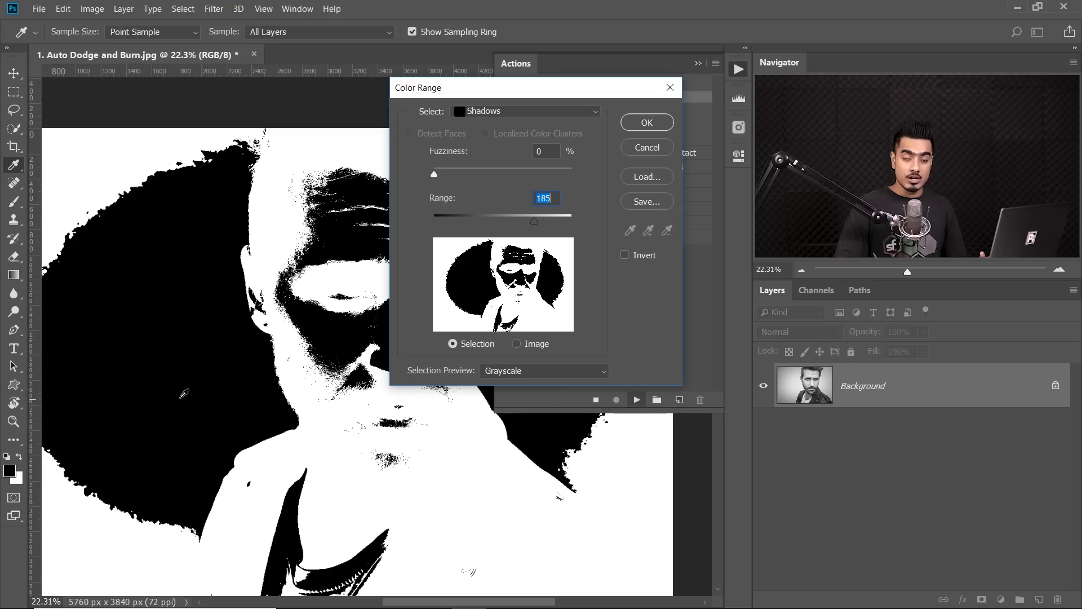
# Set the Shadows color range to 85% fuzziness and a range of 154, and accept the selection.
pyautogui.moveTo(323, 292); pyautogui.dragTo(264, 254)
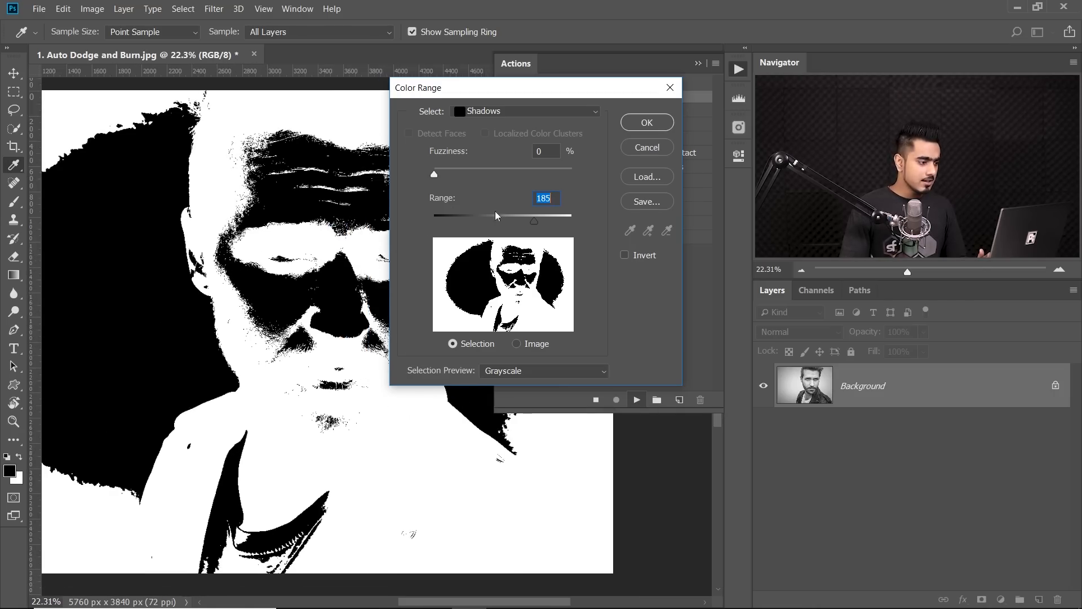
pyautogui.moveTo(534, 219)
pyautogui.mouseDown()
pyautogui.moveTo(515, 221)
pyautogui.moveTo(534, 226)
pyautogui.mouseUp()
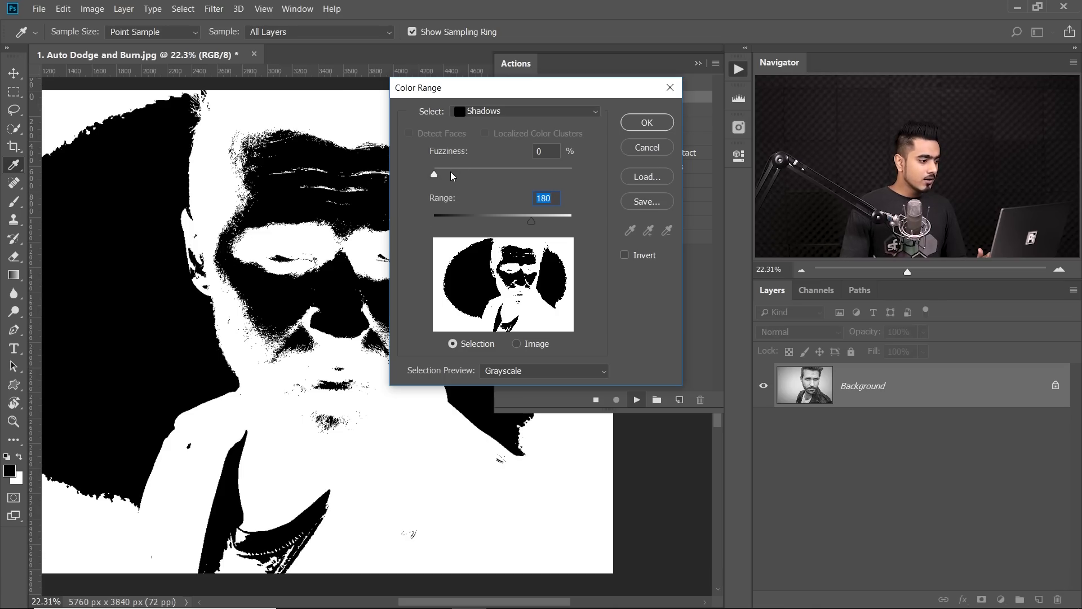
pyautogui.moveTo(436, 179); pyautogui.dragTo(514, 181)
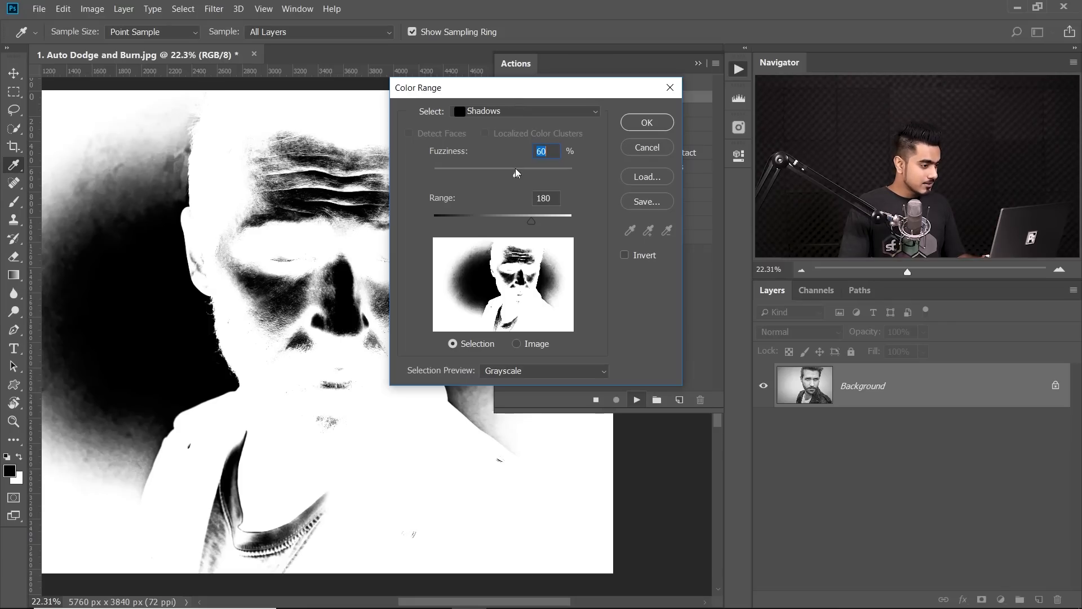
pyautogui.moveTo(517, 173); pyautogui.dragTo(554, 176)
pyautogui.moveTo(533, 224); pyautogui.dragTo(518, 223)
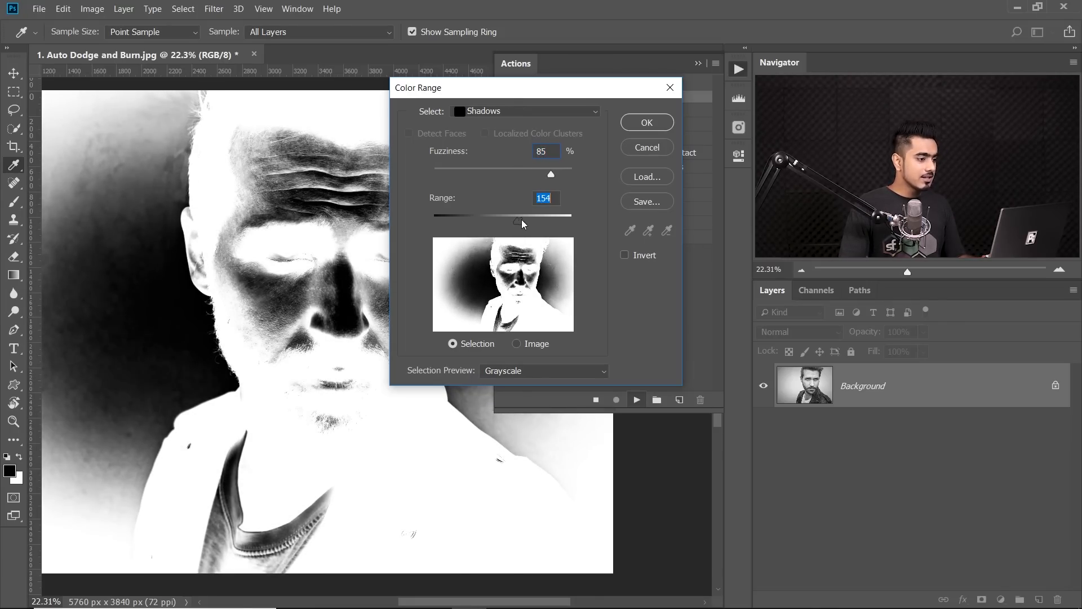
pyautogui.click(646, 123)
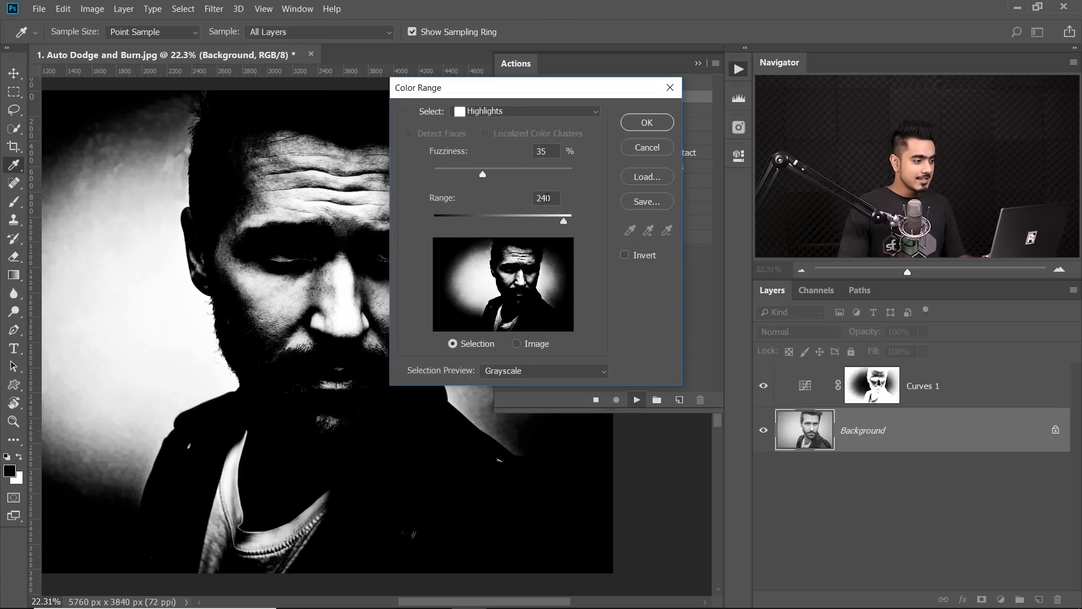
# Set the Highlights color range to 33% fuzziness and a range of 255, and accept the selection.
pyautogui.moveTo(564, 221); pyautogui.dragTo(584, 219)
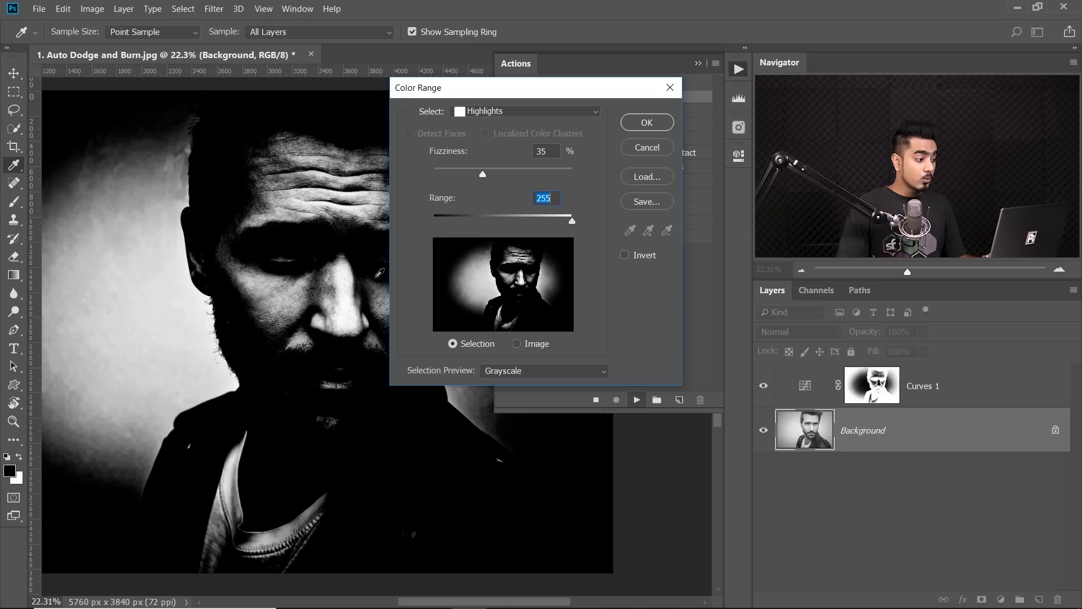
pyautogui.moveTo(476, 174)
pyautogui.mouseDown()
pyautogui.moveTo(446, 171)
pyautogui.moveTo(495, 176)
pyautogui.moveTo(463, 177)
pyautogui.moveTo(475, 179)
pyautogui.mouseUp()
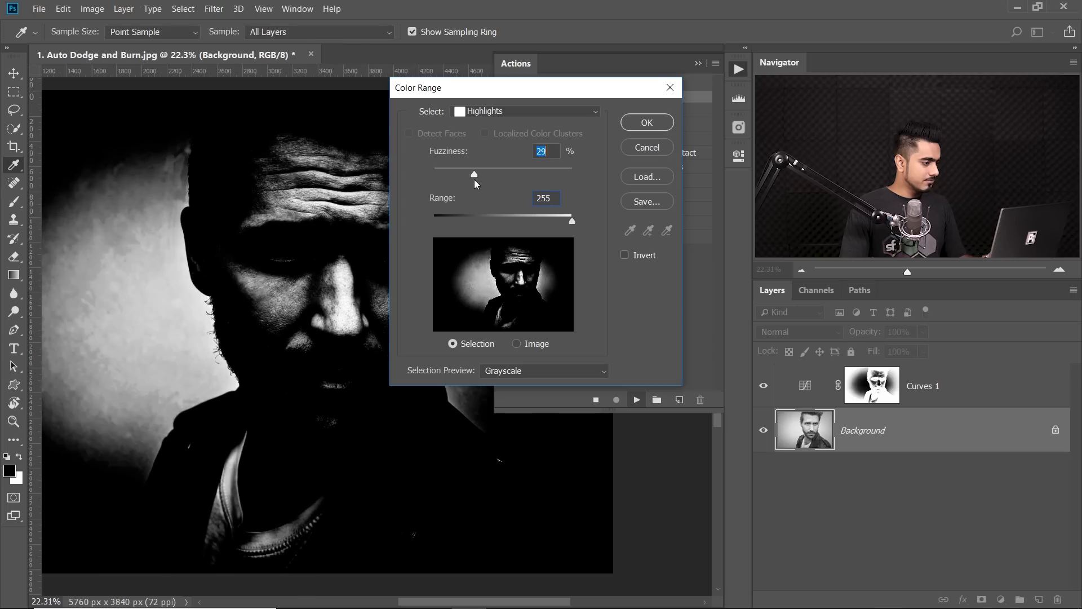
pyautogui.moveTo(477, 173); pyautogui.dragTo(479, 172)
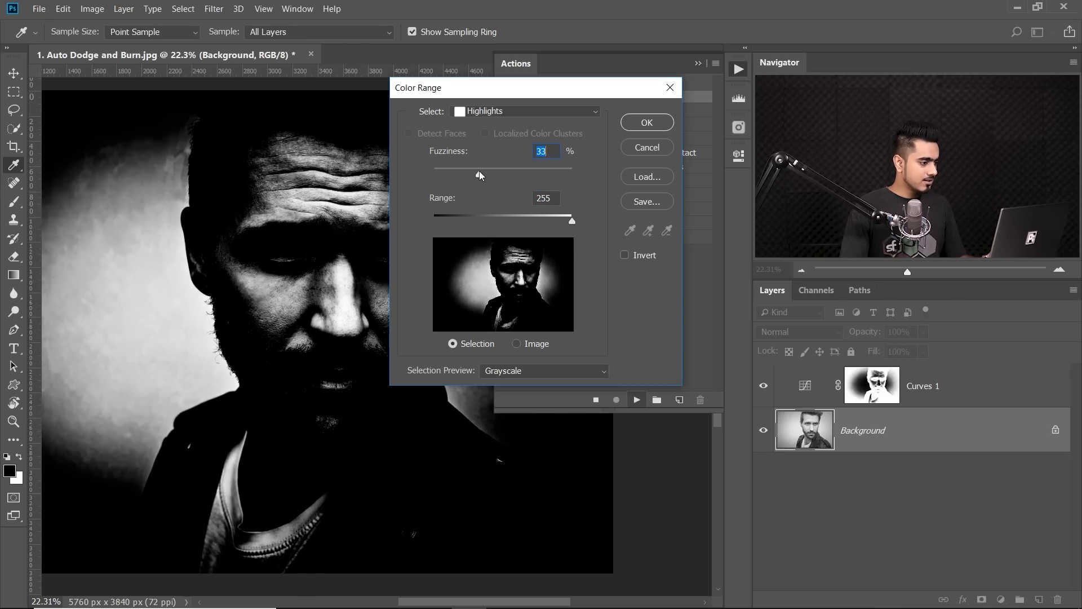
pyautogui.click(646, 123)
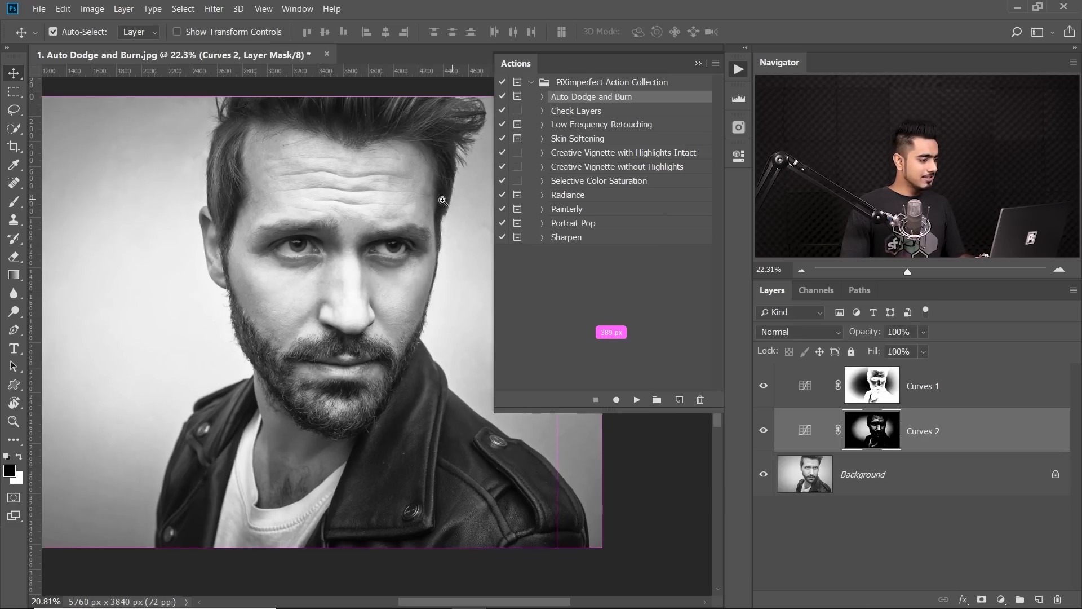
# Fit the portrait to the view and compare it with and without the Curves adjustment layers.
pyautogui.click(698, 63)
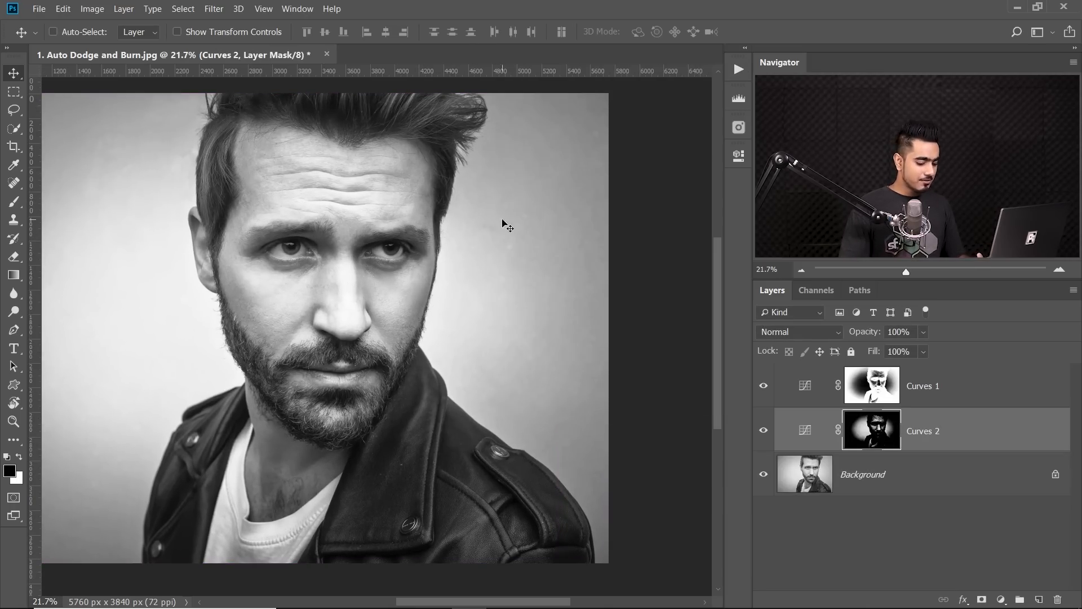
pyautogui.hotkey('ctrl', '0')
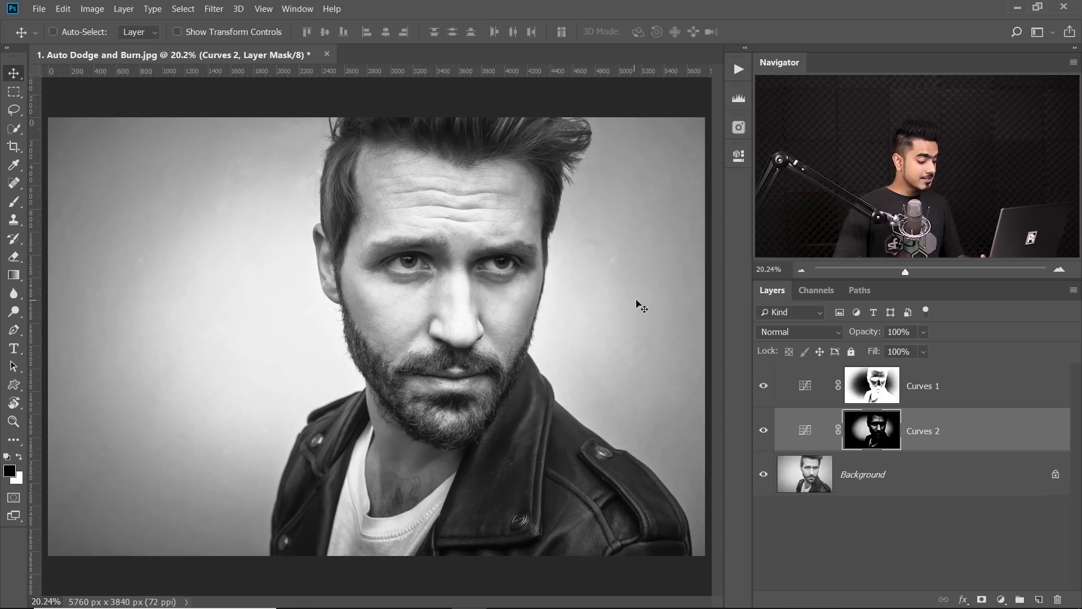
pyautogui.keyDown('alt'); pyautogui.click(763, 475); pyautogui.keyUp('alt')
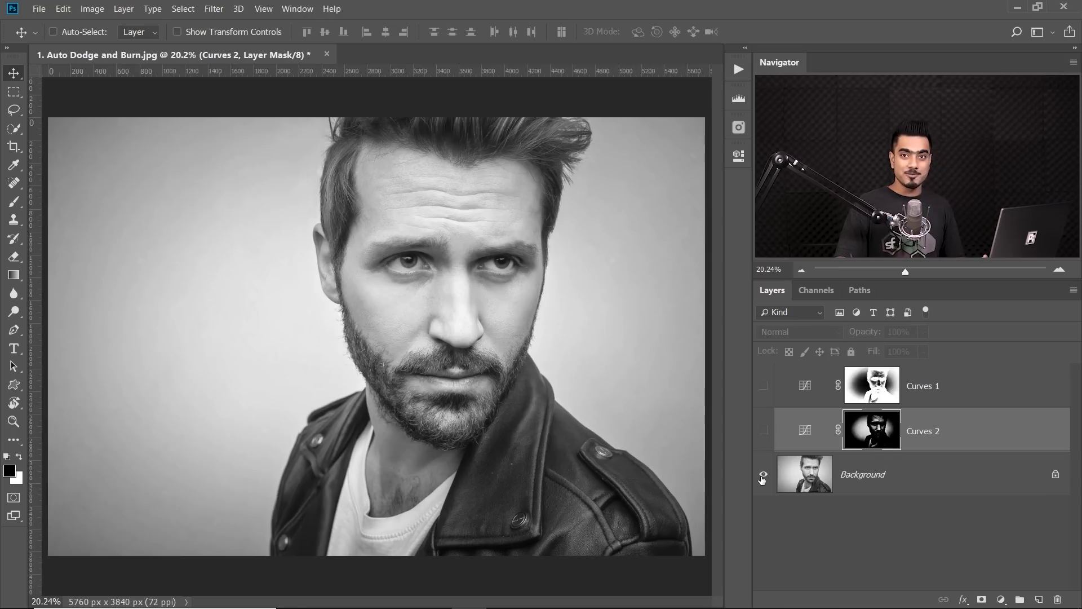
pyautogui.keyDown('alt'); pyautogui.click(764, 476); pyautogui.keyUp('alt')
pyautogui.keyDown('alt'); pyautogui.click(764, 476); pyautogui.keyUp('alt')
pyautogui.keyDown('alt'); pyautogui.click(761, 477); pyautogui.keyUp('alt')
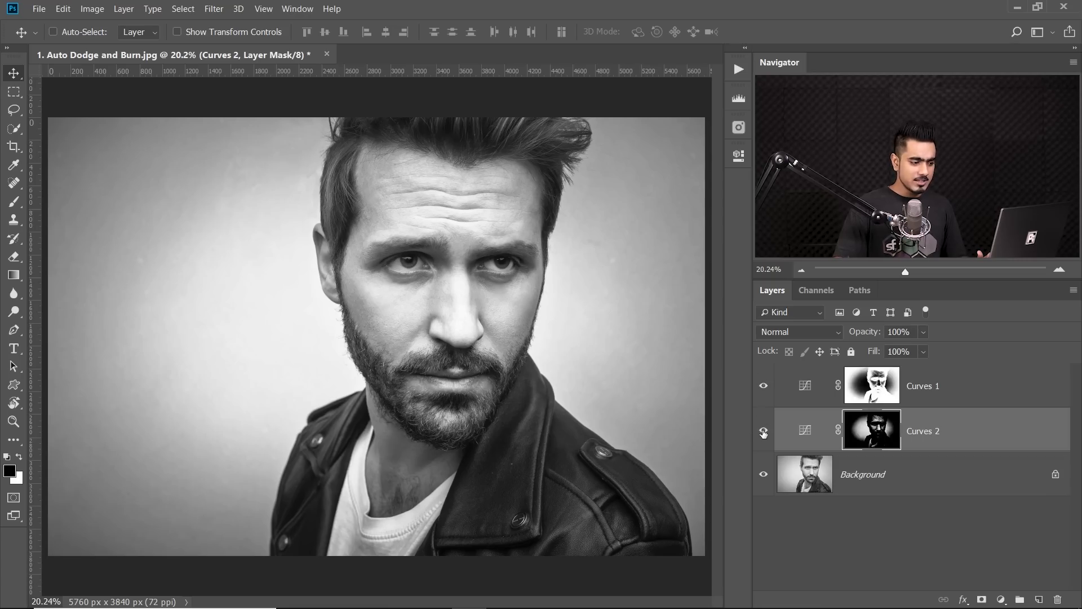
pyautogui.click(764, 386)
pyautogui.click(764, 386)
# Paint black over the backdrop around the man on the Curves 1 layer mask, using the Brush at 100% flow.
pyautogui.click(875, 384)
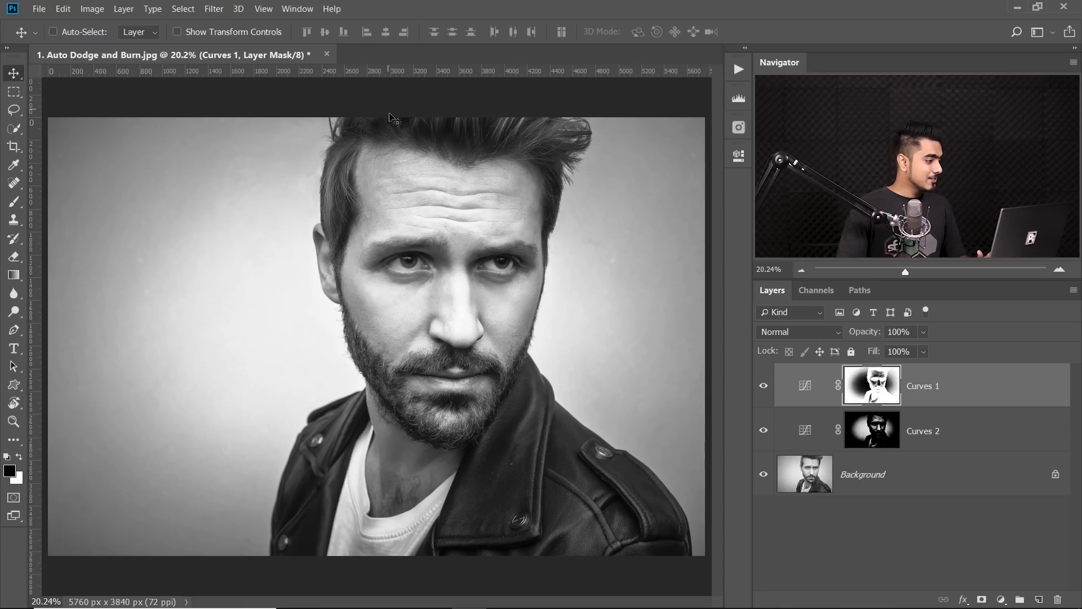
pyautogui.click(14, 201)
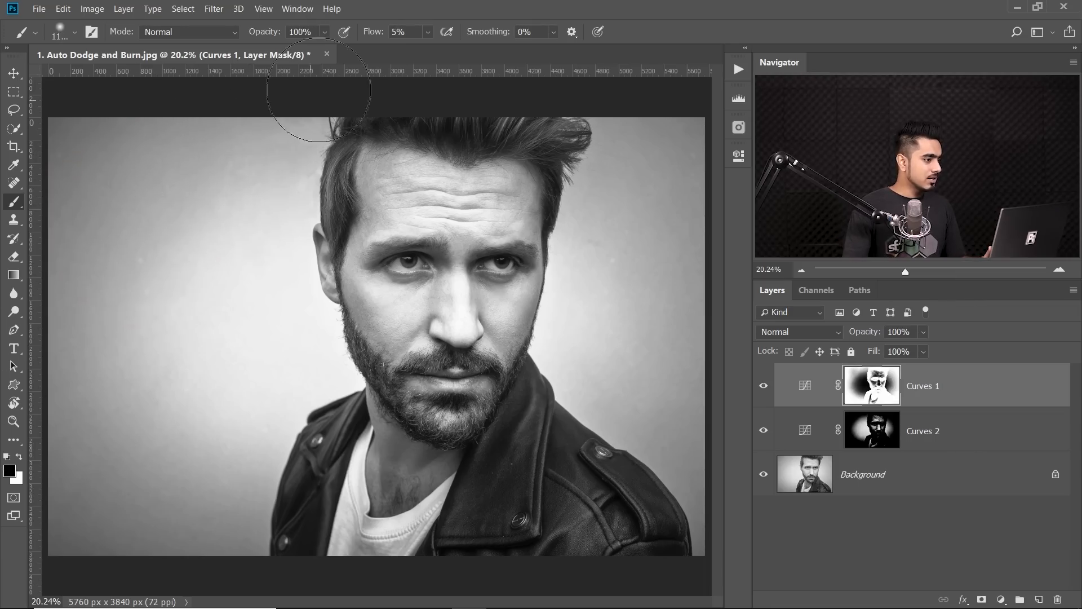
pyautogui.moveTo(369, 36); pyautogui.dragTo(514, 44)
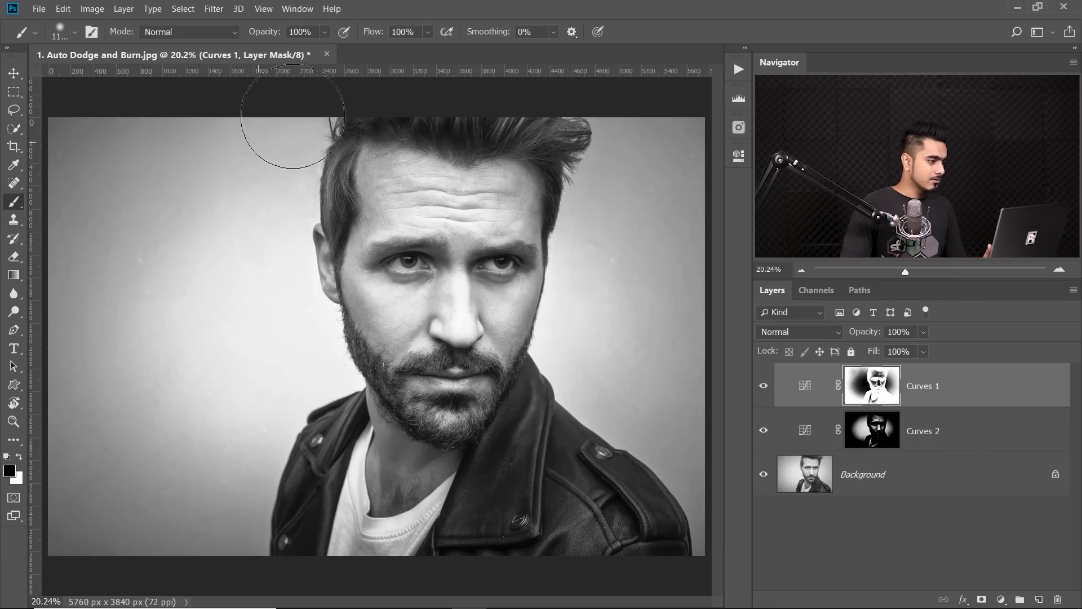
pyautogui.moveTo(181, 138)
pyautogui.mouseDown()
pyautogui.moveTo(60, 141)
pyautogui.moveTo(44, 406)
pyautogui.moveTo(58, 520)
pyautogui.moveTo(234, 418)
pyautogui.moveTo(259, 502)
pyautogui.moveTo(255, 533)
pyautogui.moveTo(559, 474)
pyautogui.moveTo(636, 213)
pyautogui.moveTo(633, 225)
pyautogui.moveTo(691, 142)
pyautogui.moveTo(604, 413)
pyautogui.moveTo(676, 263)
pyautogui.moveTo(677, 482)
pyautogui.moveTo(685, 438)
pyautogui.moveTo(693, 511)
pyautogui.mouseUp()
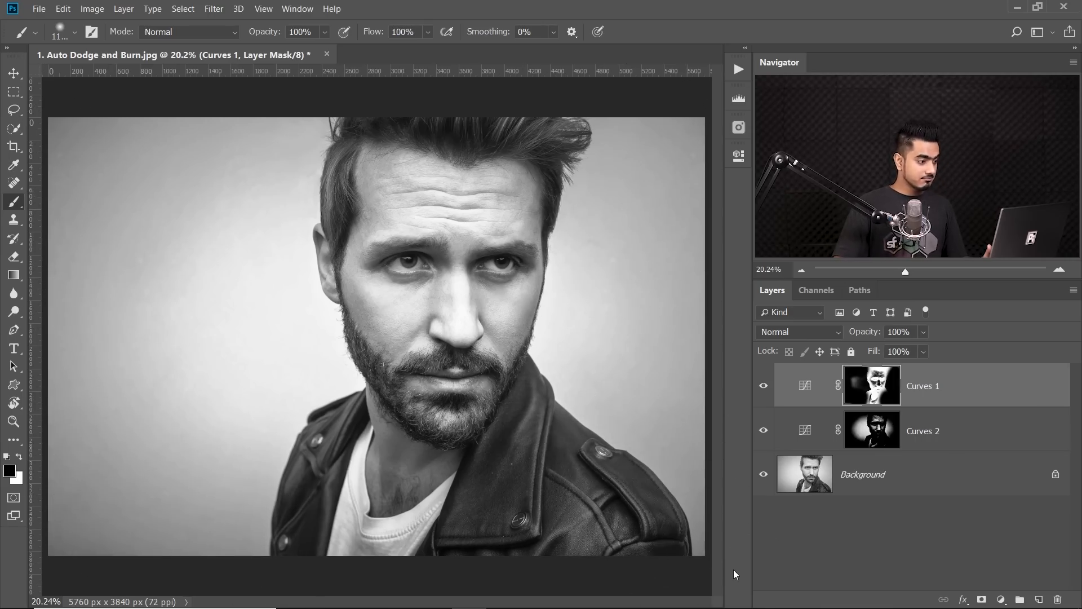
# Paint black over both eyes on the Curves 1 layer mask with a brush size of 126.
pyautogui.moveTo(413, 252)
pyautogui.mouseDown()
pyautogui.moveTo(464, 247)
pyautogui.moveTo(224, 221)
pyautogui.mouseUp()
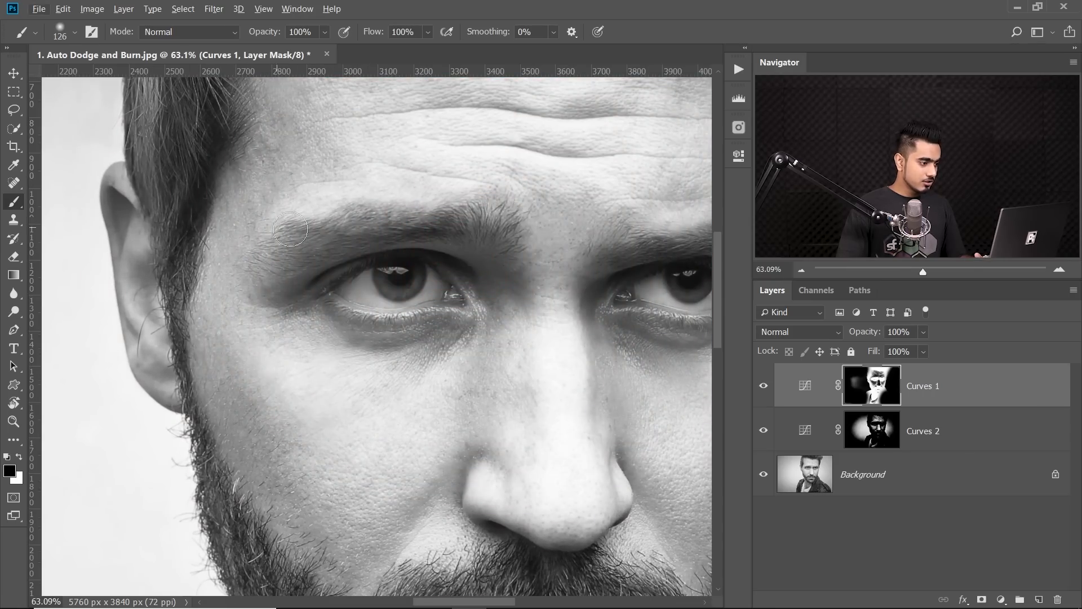
pyautogui.moveTo(390, 273); pyautogui.dragTo(405, 273)
pyautogui.moveTo(522, 277); pyautogui.dragTo(415, 267)
pyautogui.moveTo(416, 267); pyautogui.dragTo(384, 272)
pyautogui.moveTo(595, 271); pyautogui.dragTo(534, 268)
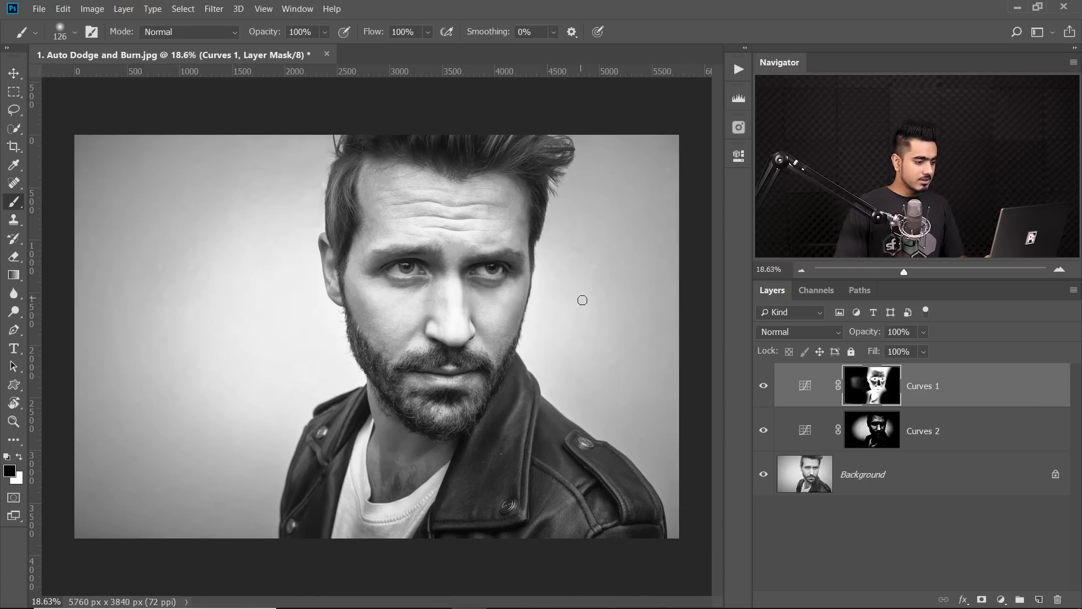
pyautogui.moveTo(587, 273); pyautogui.dragTo(589, 286)
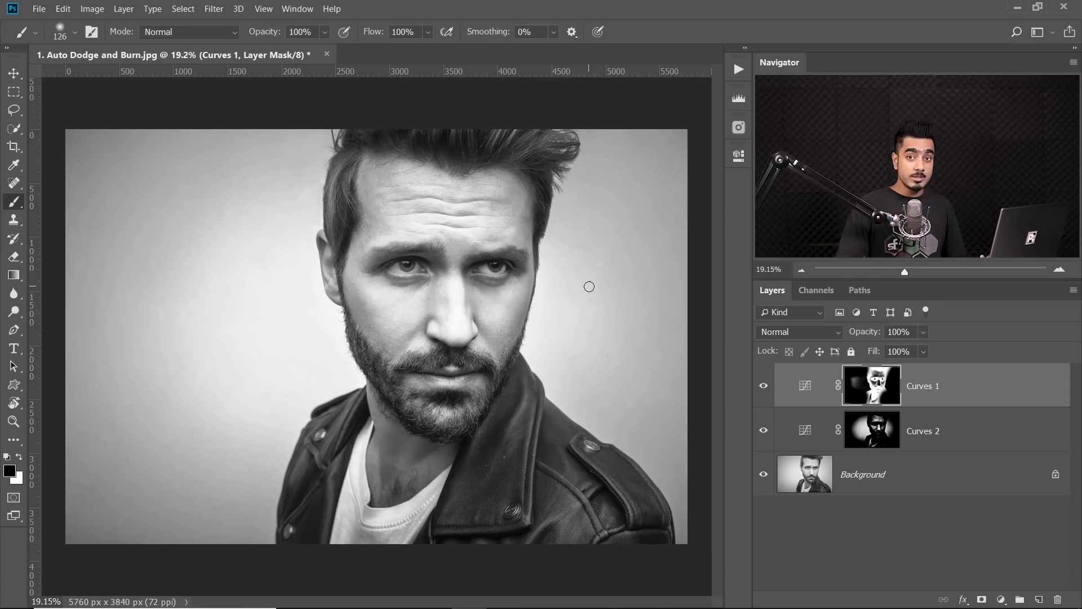
# Lower the midpoint of the Curves 1 curve slightly to strengthen the darkening.
pyautogui.click(807, 387)
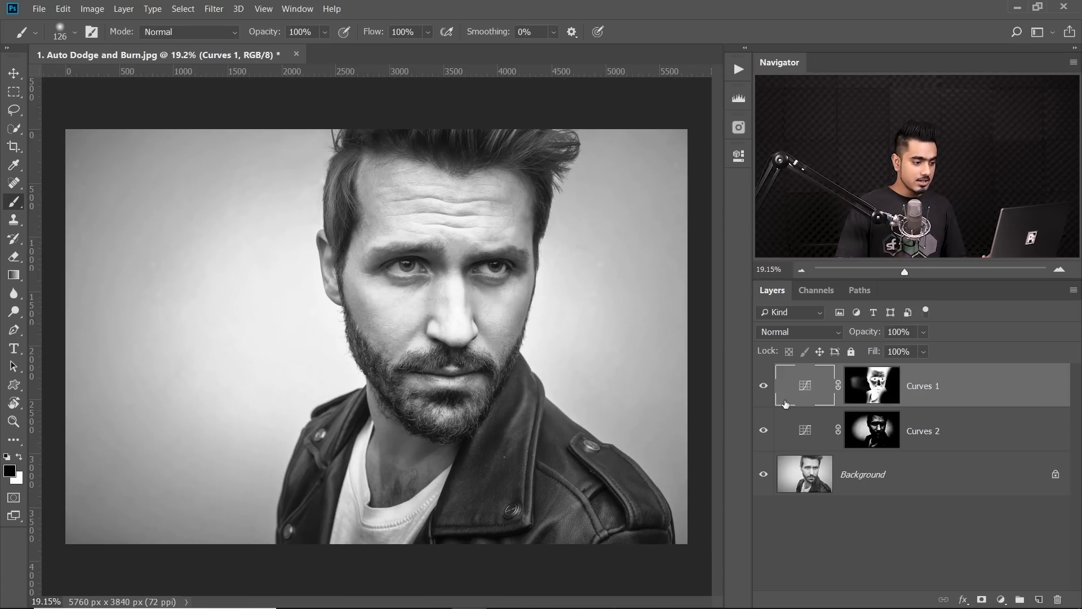
pyautogui.doubleClick(806, 388)
pyautogui.moveTo(634, 307); pyautogui.dragTo(640, 311)
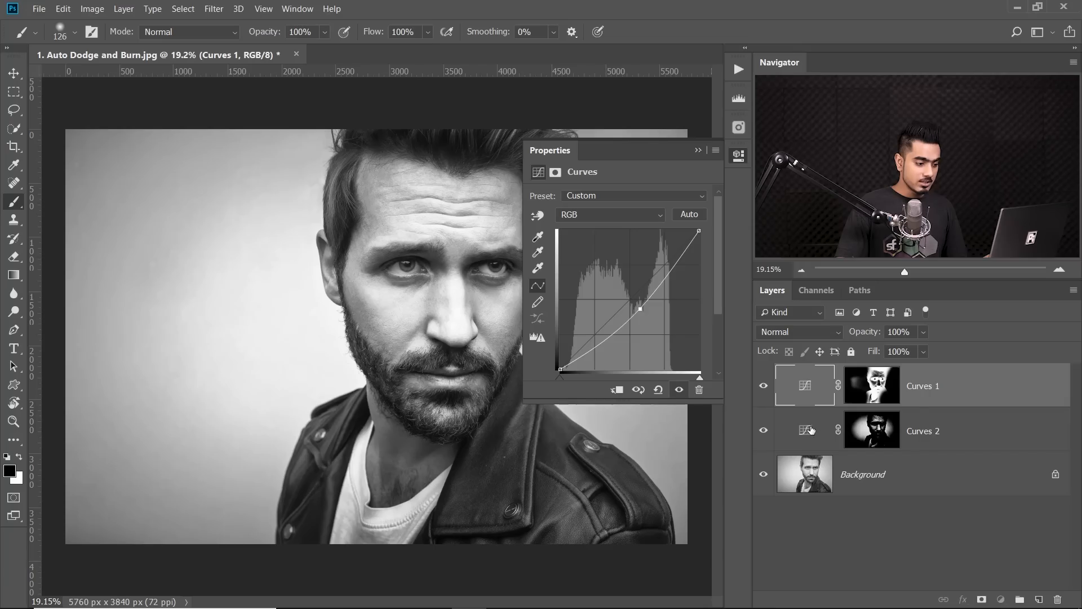
# Lower the midpoint of the Curves 2 curve slightly to soften the brightening, and close the curve settings.
pyautogui.click(805, 430)
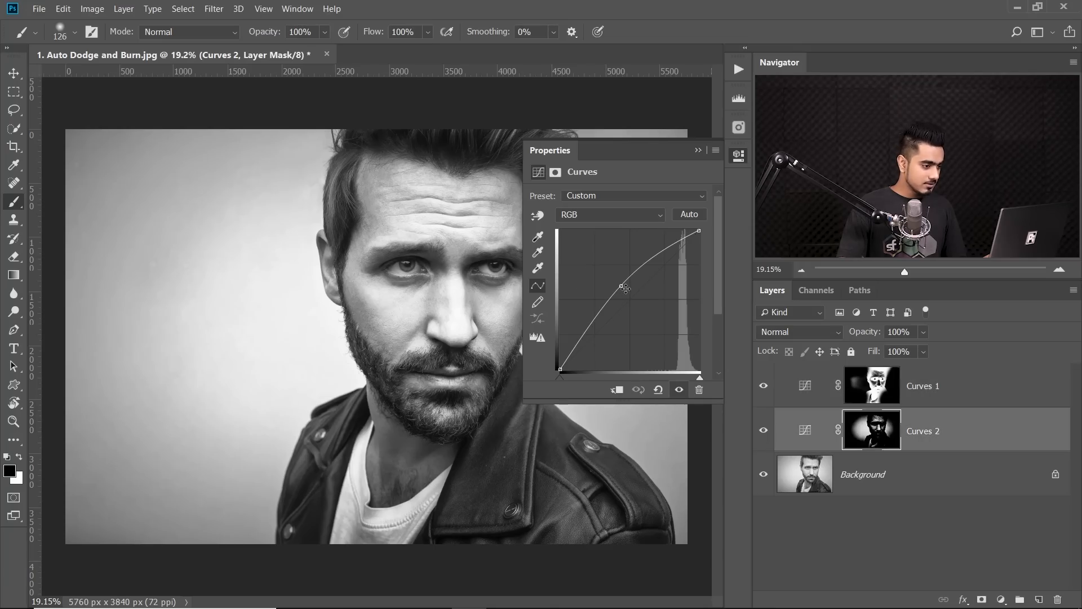
pyautogui.moveTo(622, 286); pyautogui.dragTo(625, 290)
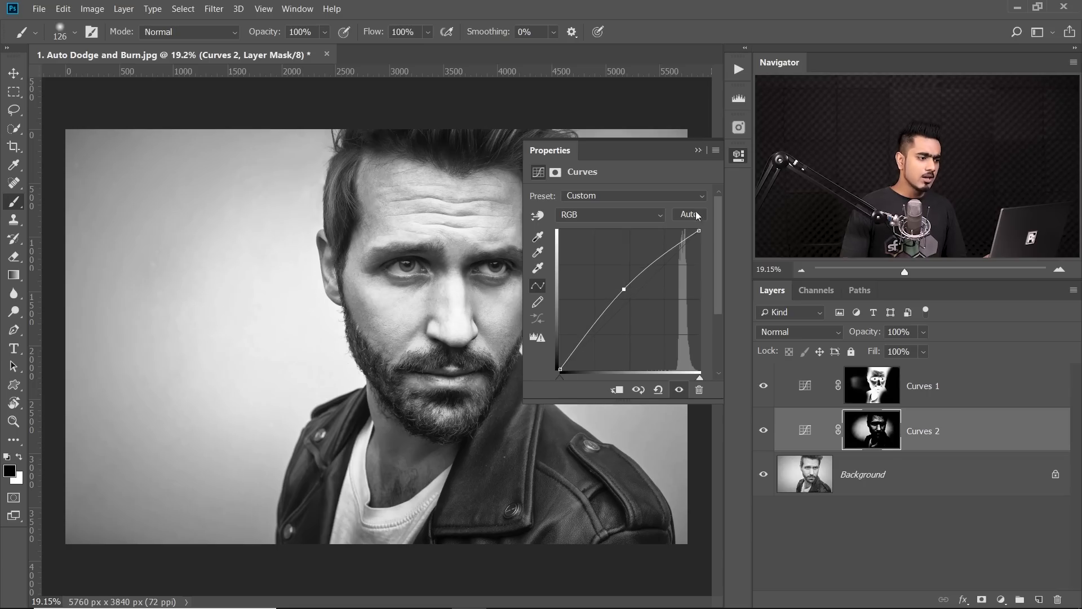
pyautogui.click(698, 152)
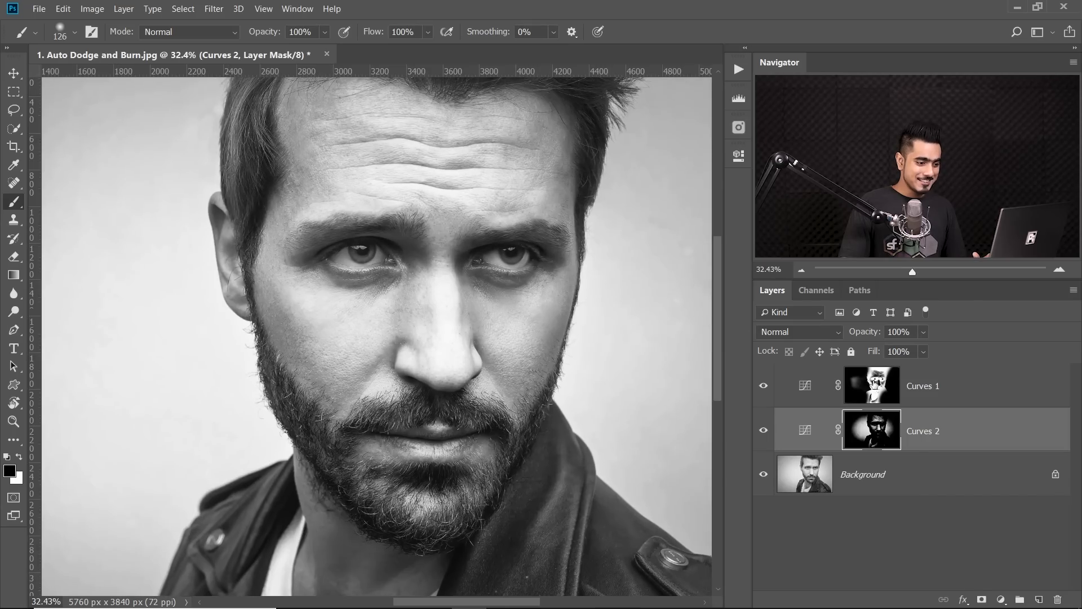
# Paint black along the beard on the Curves 1 mask with a brush size of 293, and set the brush flow to 11%.
pyautogui.click(874, 383)
pyautogui.moveTo(251, 374)
pyautogui.mouseDown()
pyautogui.moveTo(317, 404)
pyautogui.moveTo(289, 397)
pyautogui.moveTo(288, 429)
pyautogui.moveTo(356, 505)
pyautogui.mouseUp()
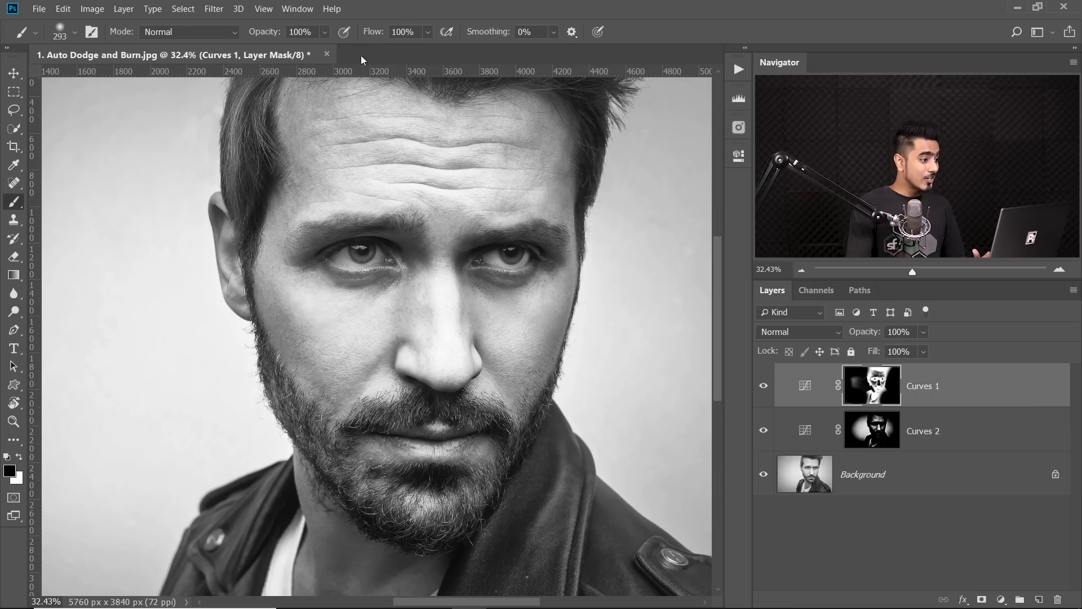
pyautogui.moveTo(371, 35); pyautogui.dragTo(310, 51)
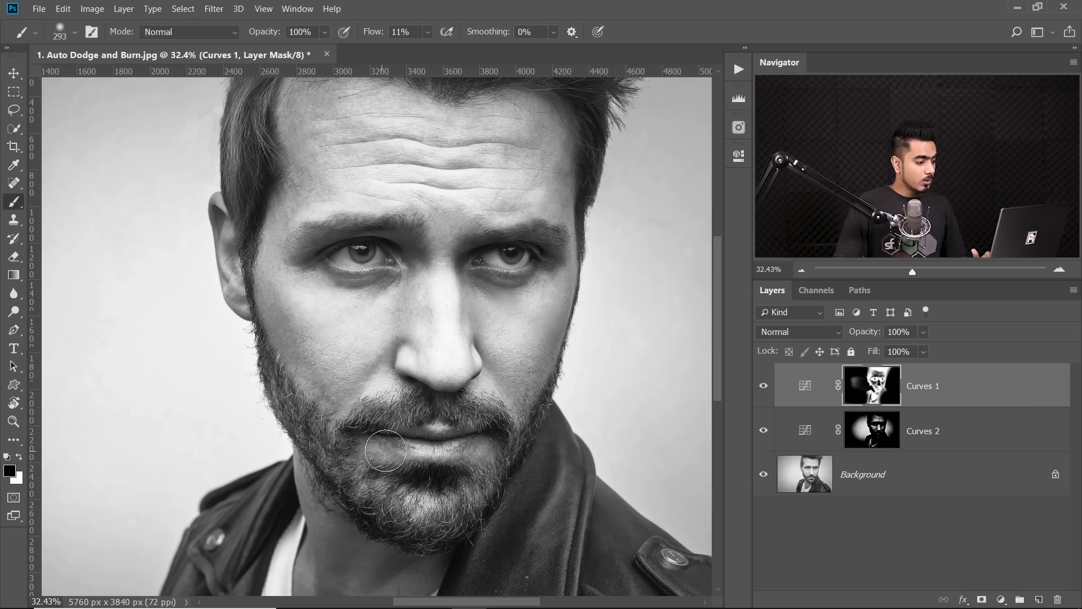
# Zoom out to the whole portrait and compare the finished dodge and burn effect with the original Background.
pyautogui.scroll(-3, 544, 290)
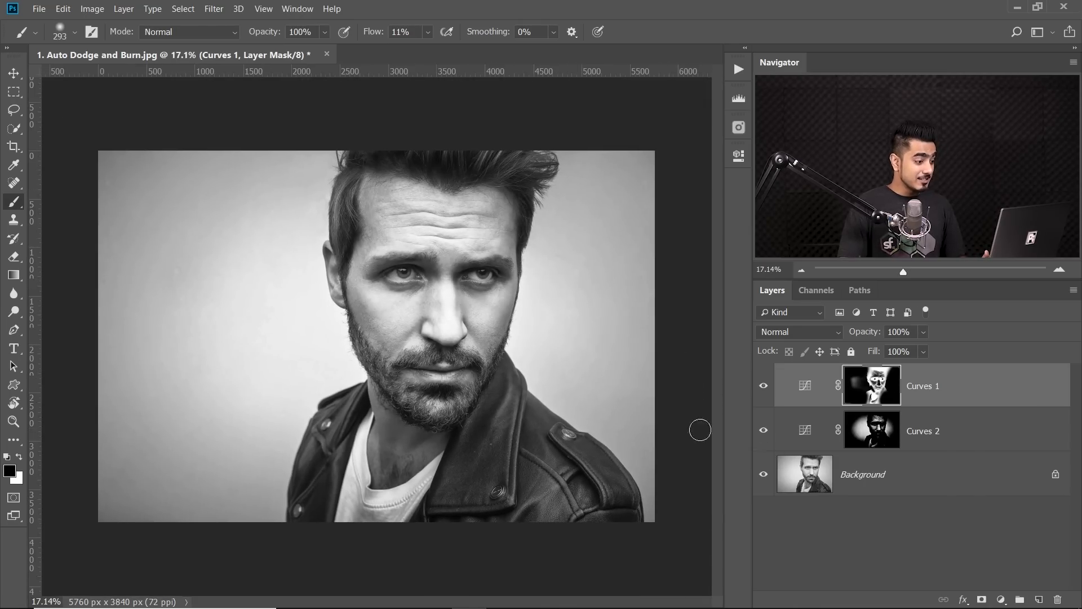
pyautogui.keyDown('alt'); pyautogui.click(764, 475); pyautogui.keyUp('alt')
pyautogui.keyDown('alt'); pyautogui.click(765, 476); pyautogui.keyUp('alt')
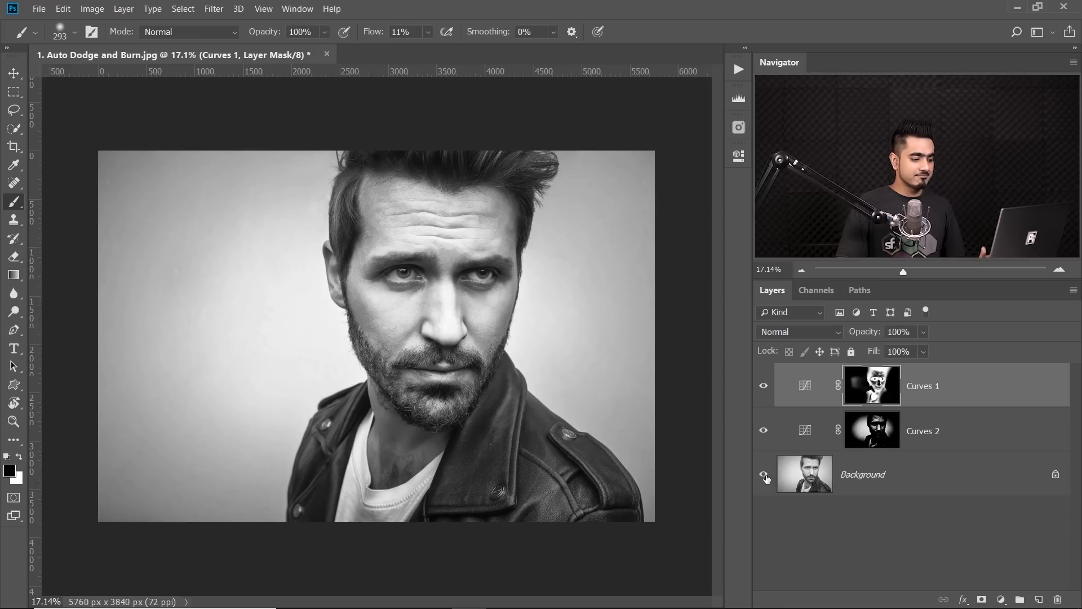
pyautogui.keyDown('alt'); pyautogui.click(764, 475); pyautogui.keyUp('alt')
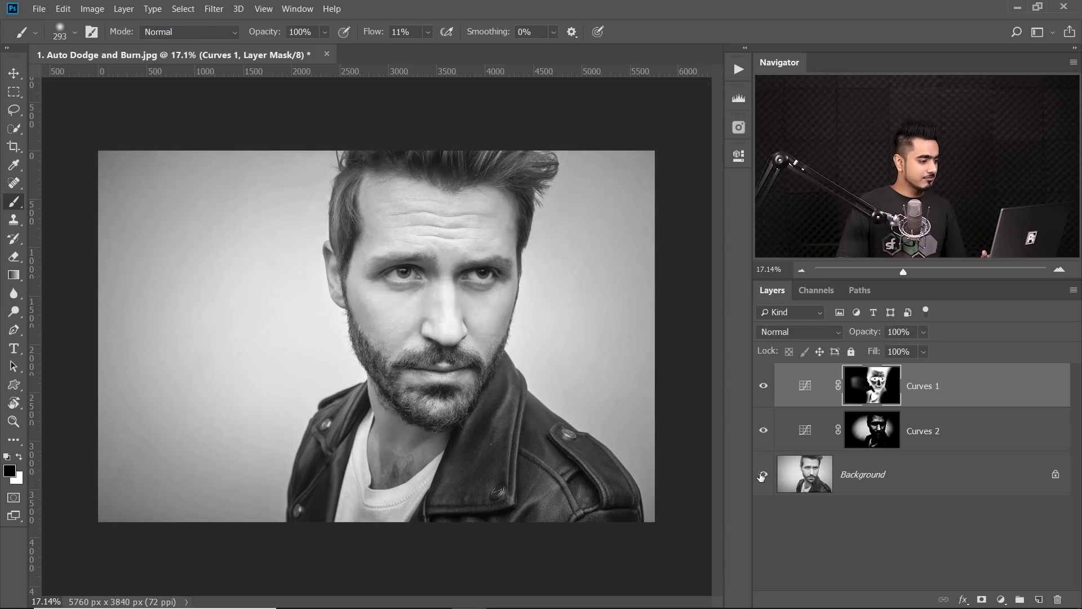
pyautogui.keyDown('alt'); pyautogui.click(762, 478); pyautogui.keyUp('alt')
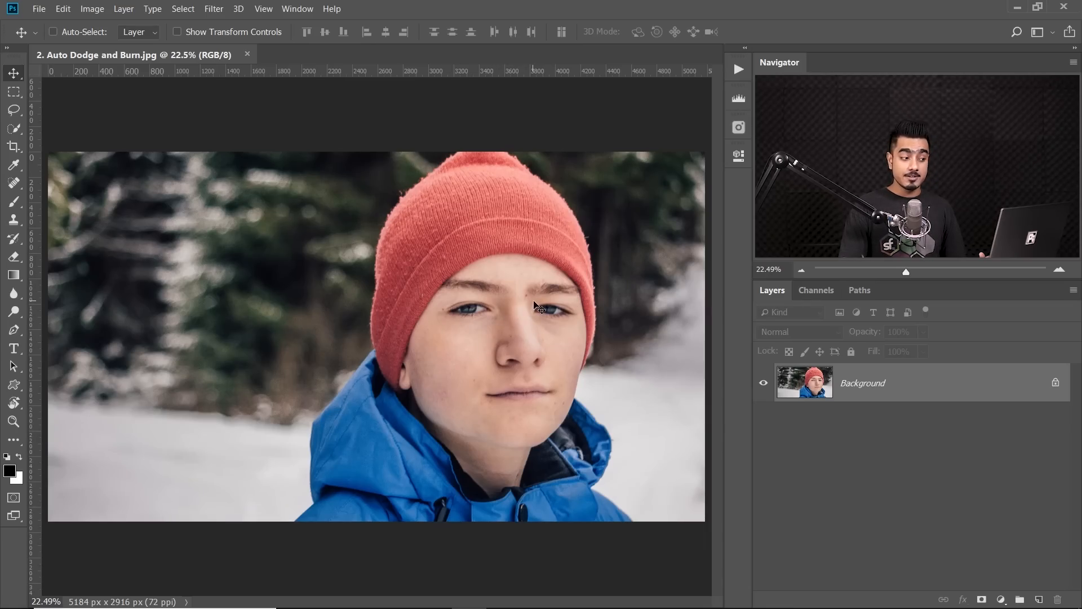
# Run the Auto Dodge and Burn action on the red beanie portrait, accepting Shadows at 62% fuzziness and range 133.
pyautogui.click(739, 70)
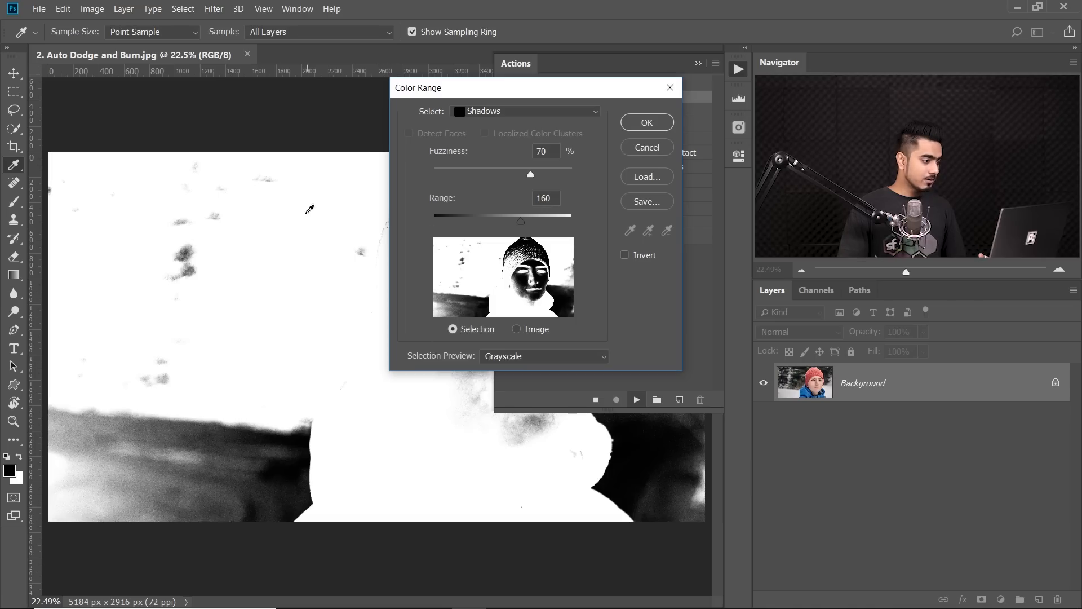
pyautogui.moveTo(529, 98); pyautogui.dragTo(219, 120)
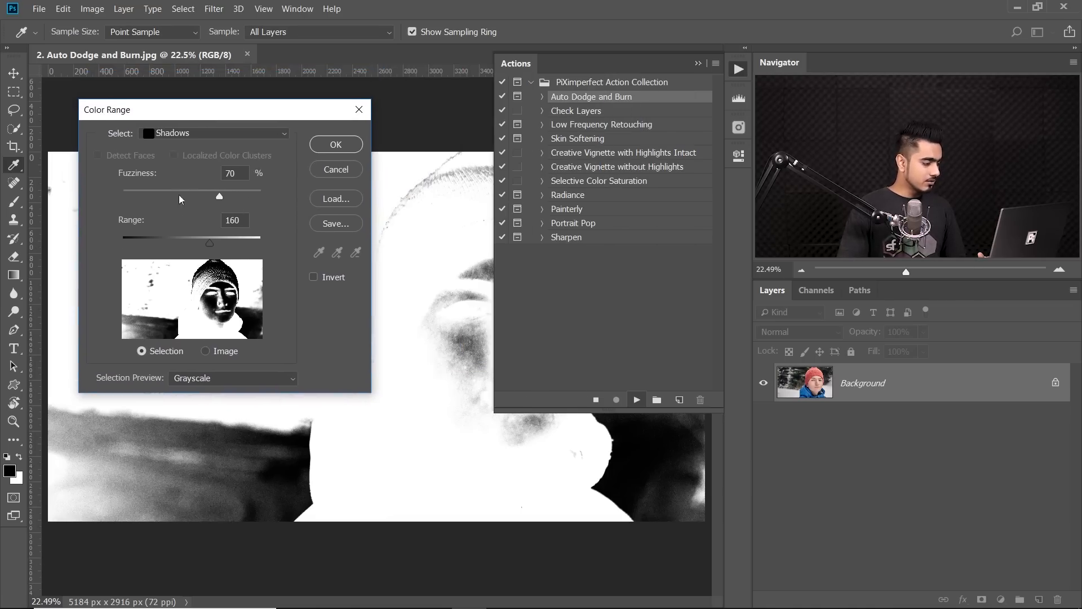
pyautogui.moveTo(218, 197); pyautogui.dragTo(130, 202)
pyautogui.moveTo(209, 247); pyautogui.dragTo(208, 247)
pyautogui.moveTo(130, 196); pyautogui.dragTo(208, 197)
pyautogui.moveTo(217, 247); pyautogui.dragTo(195, 248)
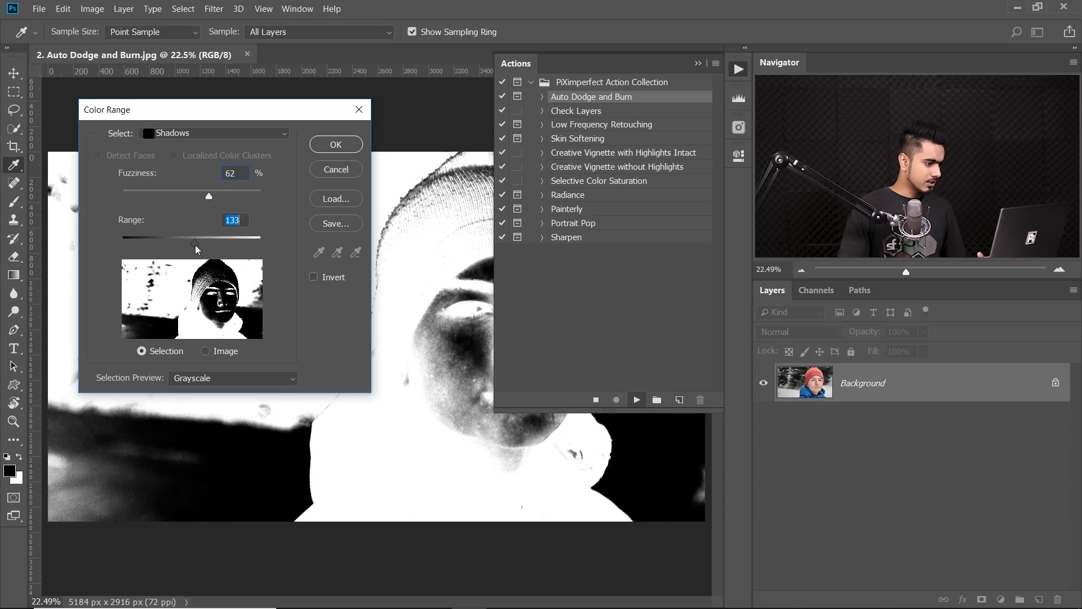
pyautogui.click(336, 145)
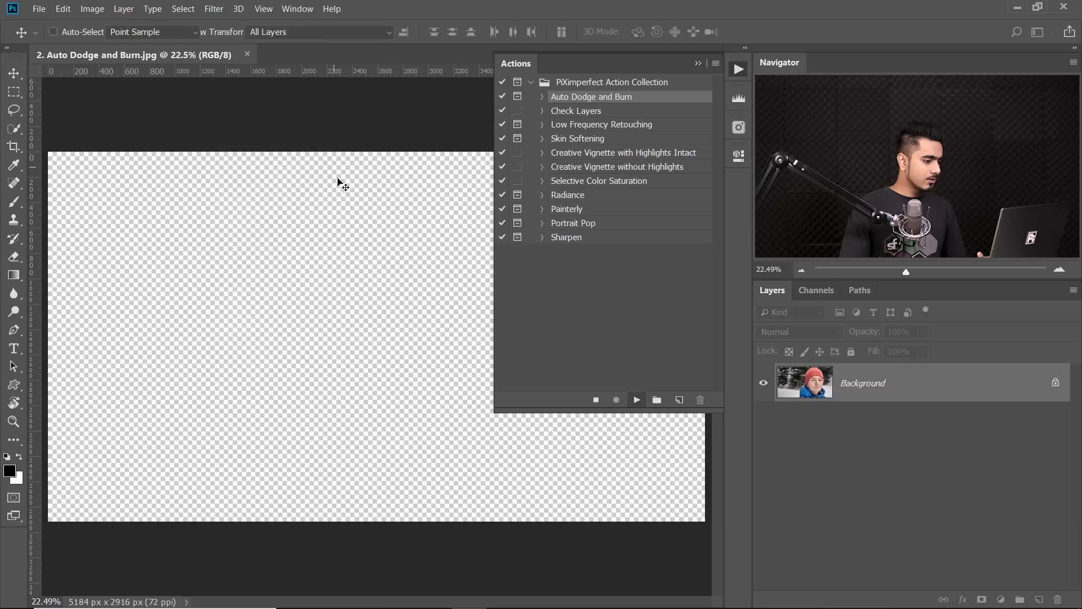
# Accept the Highlights selection at 44% fuzziness and range 255, and compare the dodge and burn result with the original Background.
pyautogui.moveTo(244, 244); pyautogui.dragTo(280, 241)
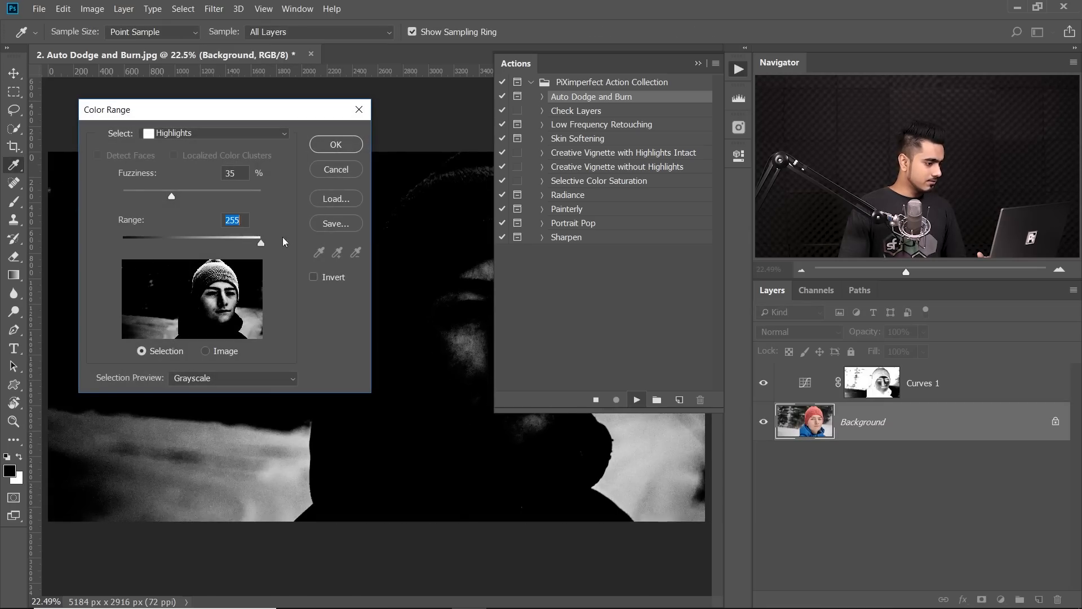
pyautogui.moveTo(173, 197); pyautogui.dragTo(184, 198)
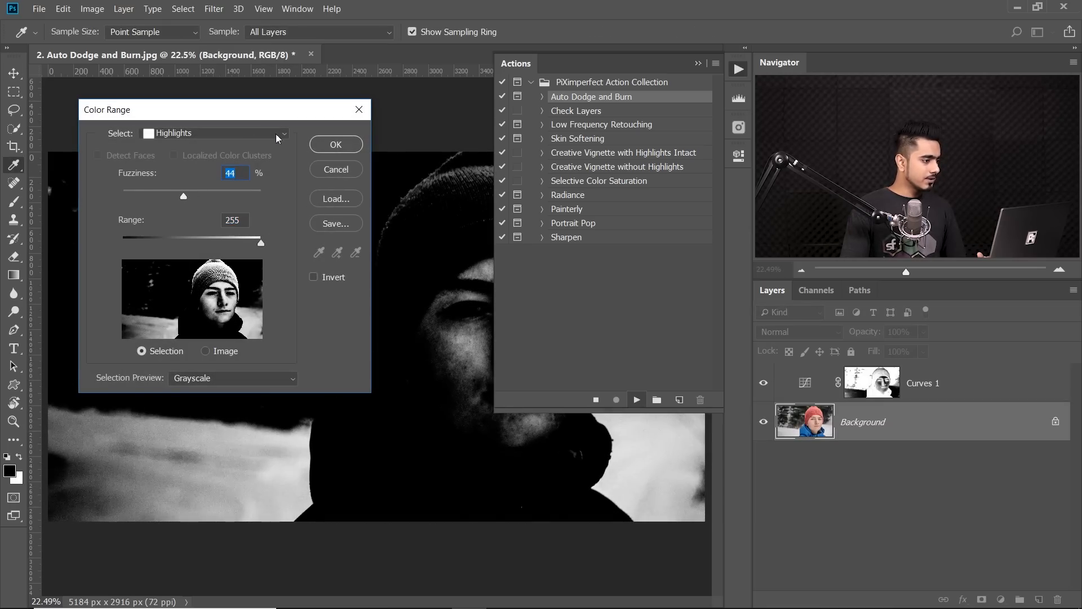
pyautogui.click(320, 146)
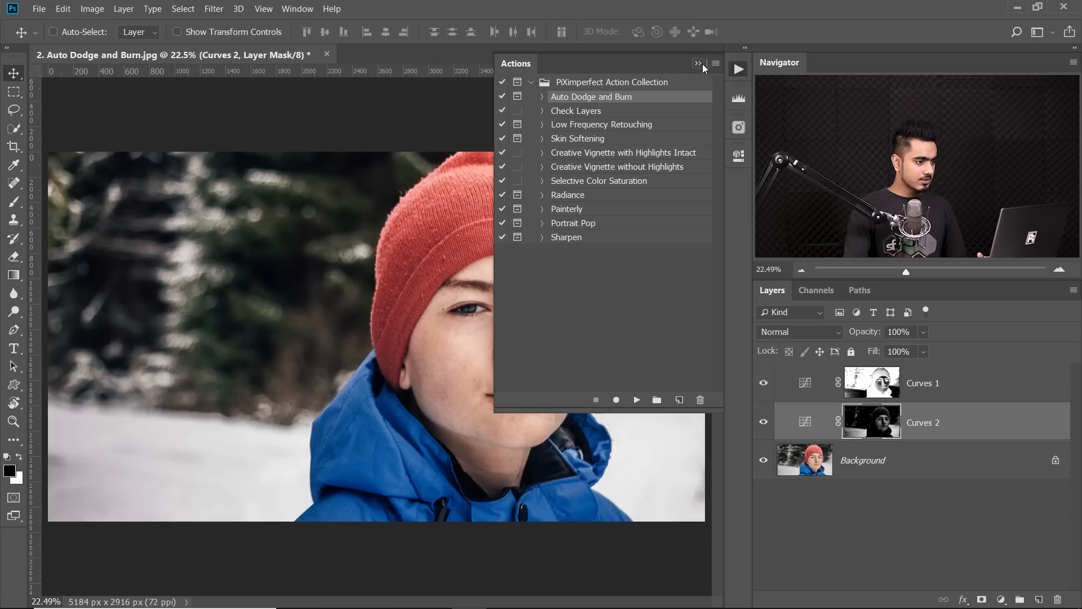
pyautogui.click(699, 64)
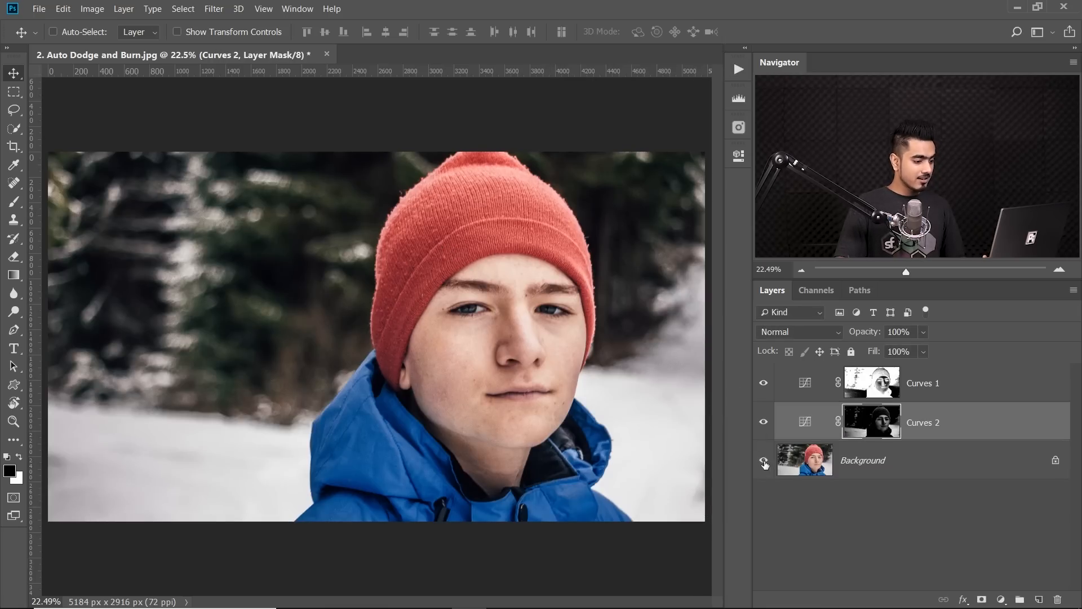
pyautogui.keyDown('alt'); pyautogui.click(764, 462); pyautogui.keyUp('alt')
pyautogui.keyDown('alt'); pyautogui.click(765, 462); pyautogui.keyUp('alt')
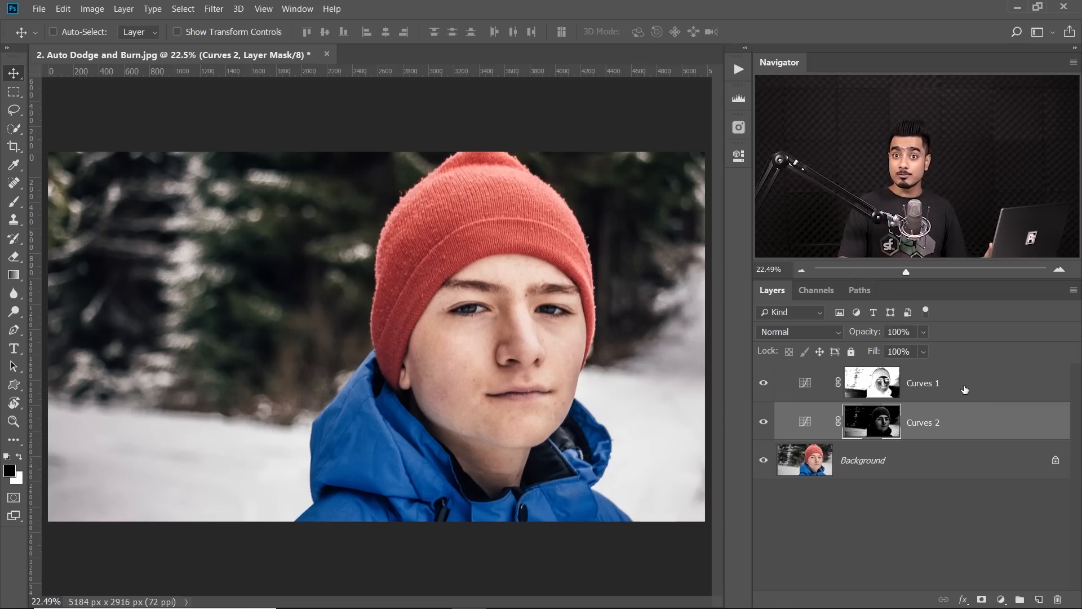
# Group the Curves 1 and Curves 2 layers and add a black layer mask to the group.
pyautogui.press('ctrl')
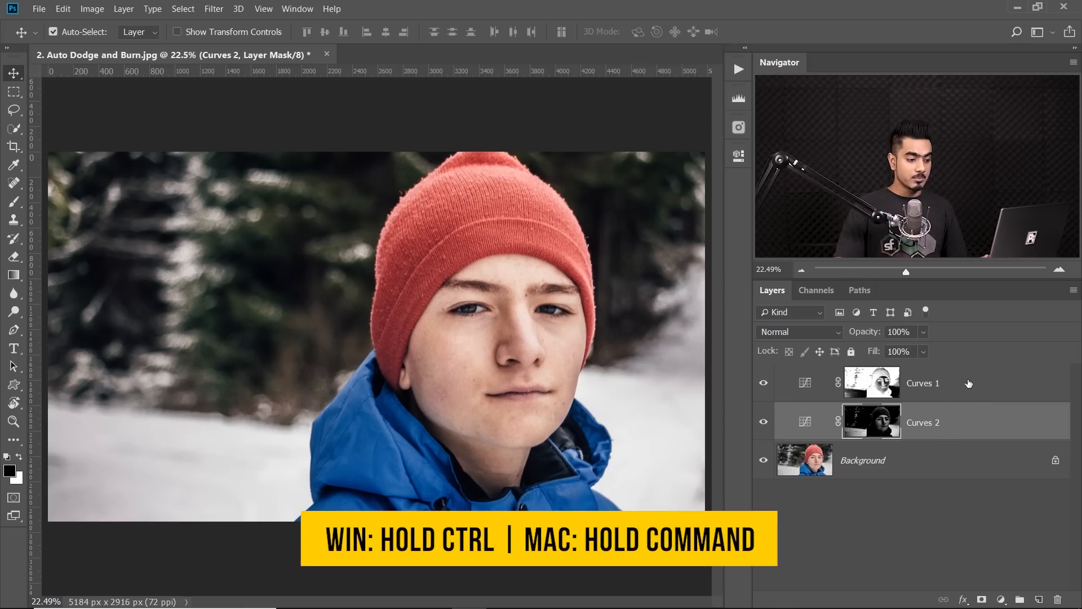
pyautogui.keyDown('ctrl'); pyautogui.click(970, 383); pyautogui.keyUp('ctrl')
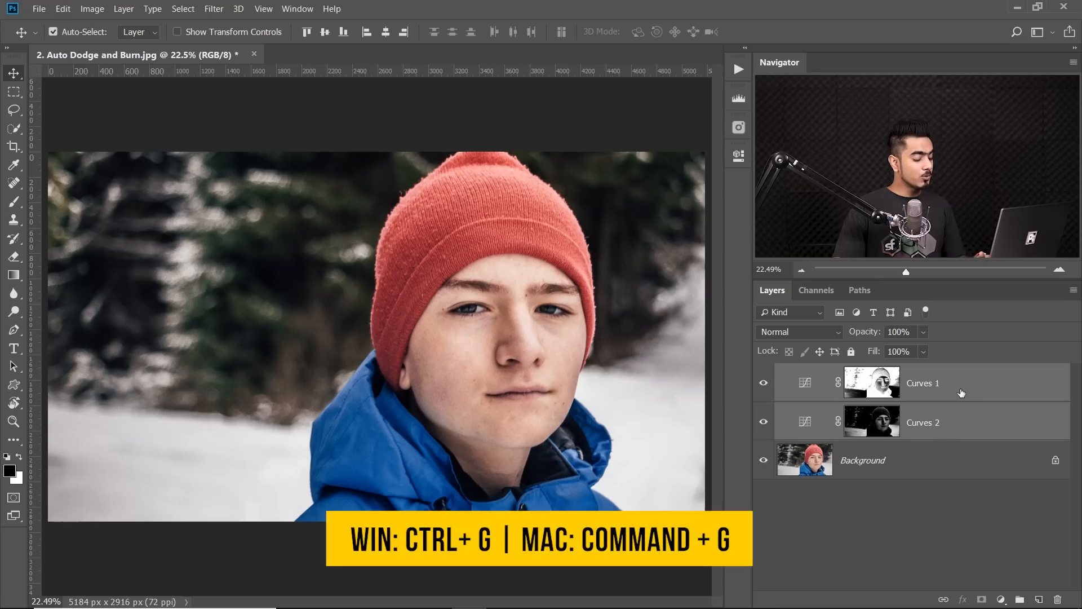
pyautogui.hotkey('ctrl', 'g')
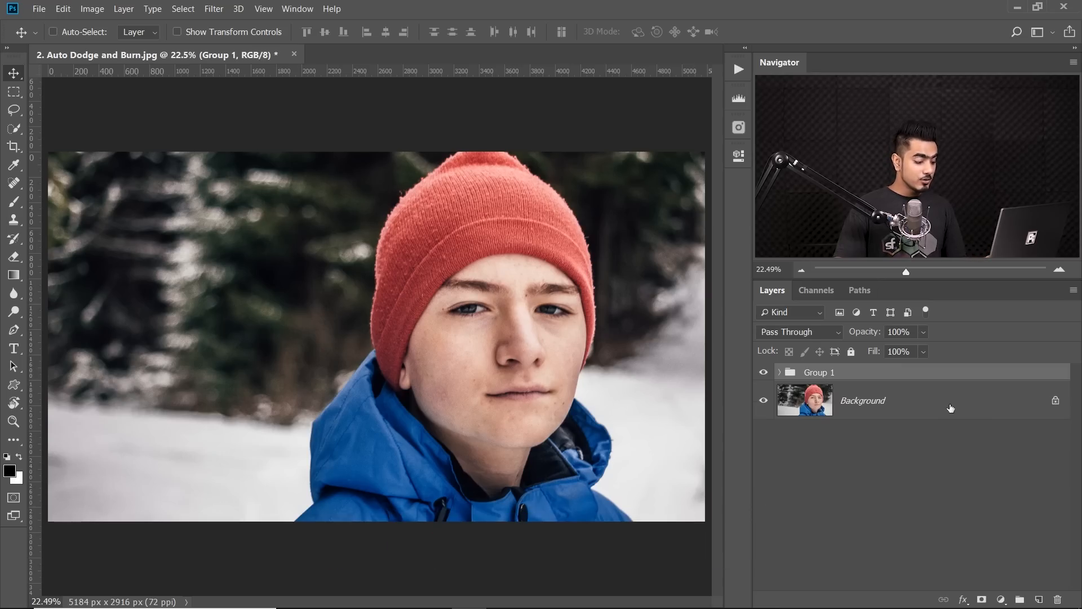
pyautogui.keyDown('alt'); pyautogui.click(981, 600); pyautogui.keyUp('alt')
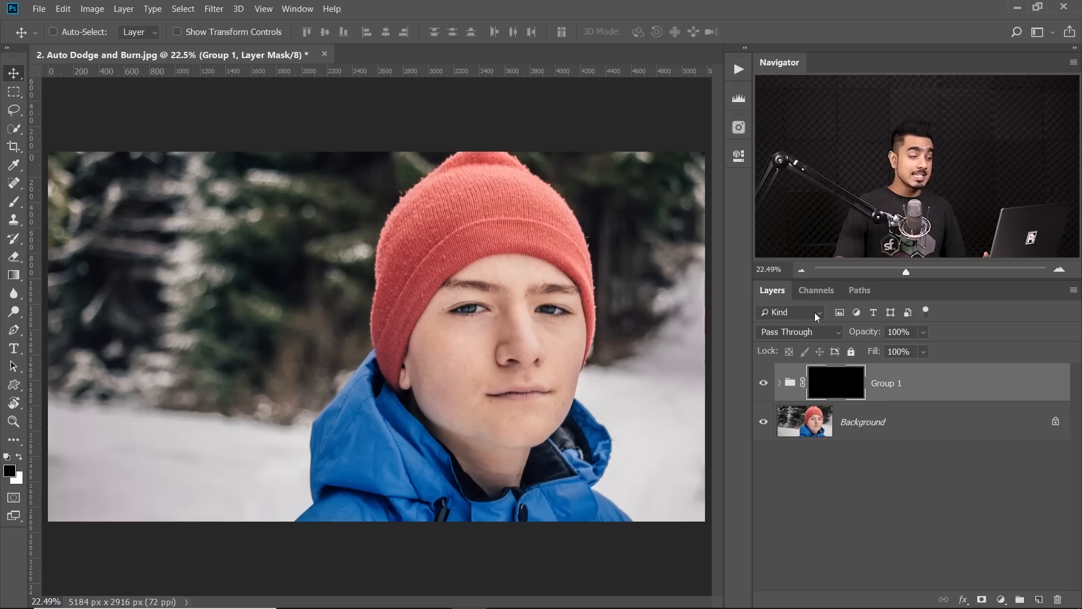
# Paint white over the face on the Group 1 mask with brush size 806 and flow 100%, and compare the group off and on.
pyautogui.click(13, 201)
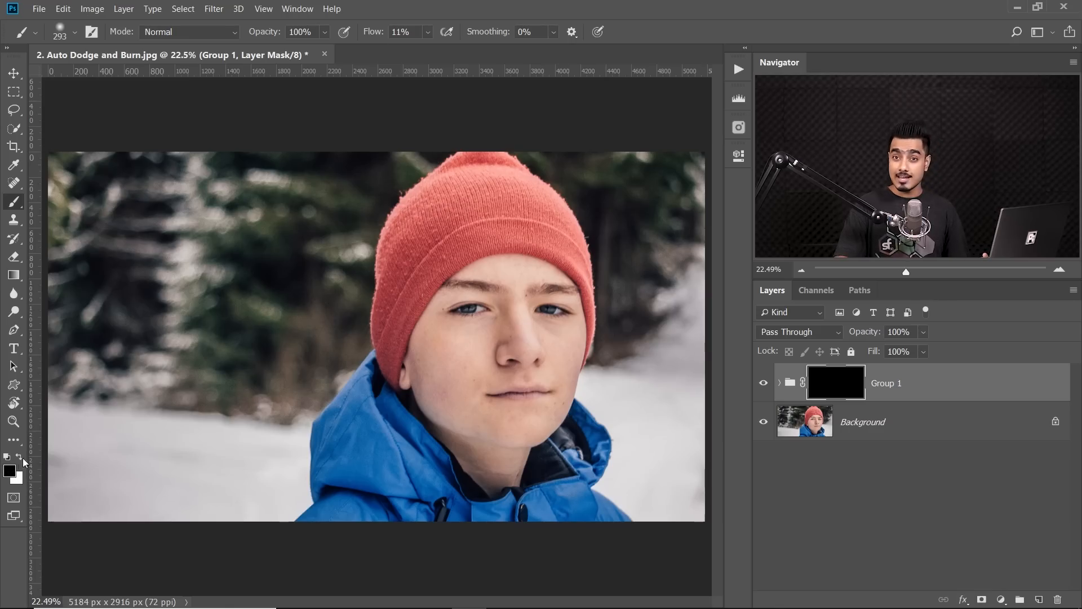
pyautogui.press('x')
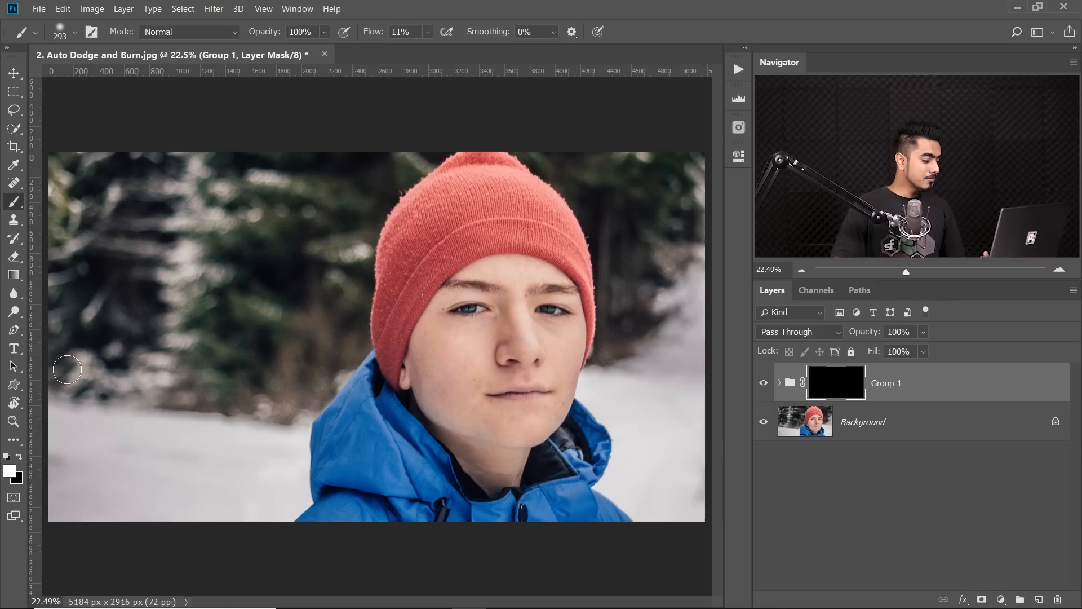
pyautogui.moveTo(489, 330)
pyautogui.mouseDown()
pyautogui.moveTo(513, 311)
pyautogui.moveTo(457, 336)
pyautogui.moveTo(500, 306)
pyautogui.moveTo(510, 319)
pyautogui.mouseUp()
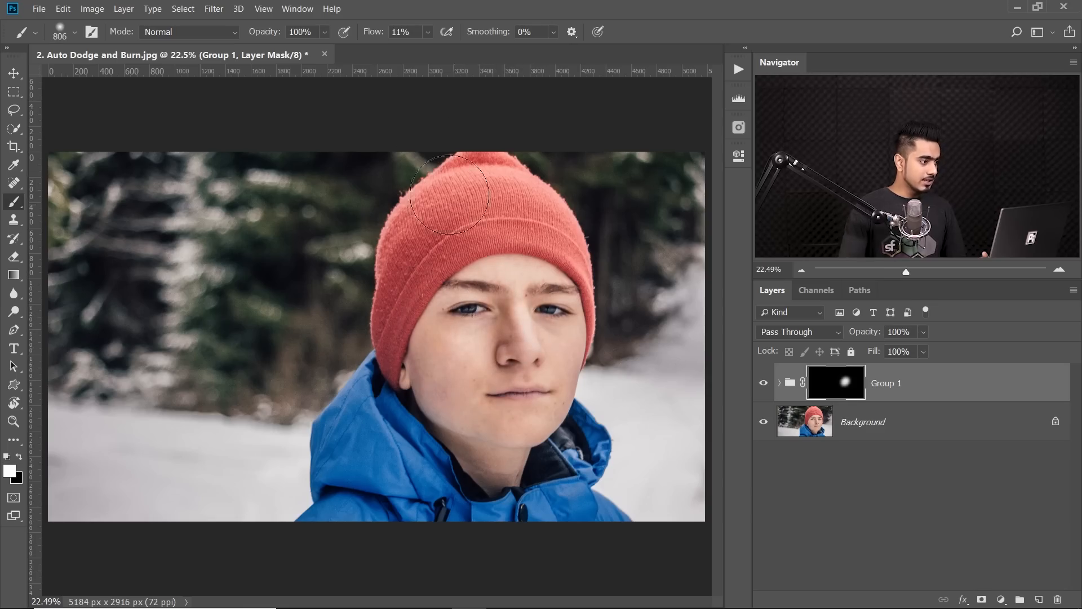
pyautogui.moveTo(374, 36); pyautogui.dragTo(428, 37)
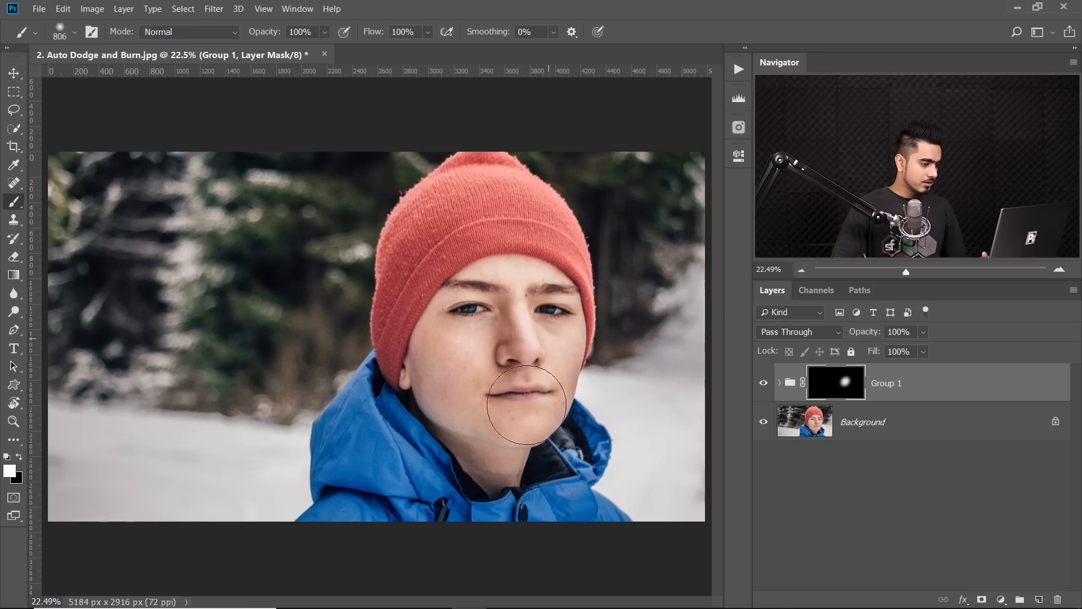
pyautogui.moveTo(500, 305)
pyautogui.mouseDown()
pyautogui.moveTo(479, 231)
pyautogui.moveTo(485, 194)
pyautogui.moveTo(542, 279)
pyautogui.moveTo(422, 337)
pyautogui.moveTo(443, 330)
pyautogui.mouseUp()
pyautogui.click(761, 384)
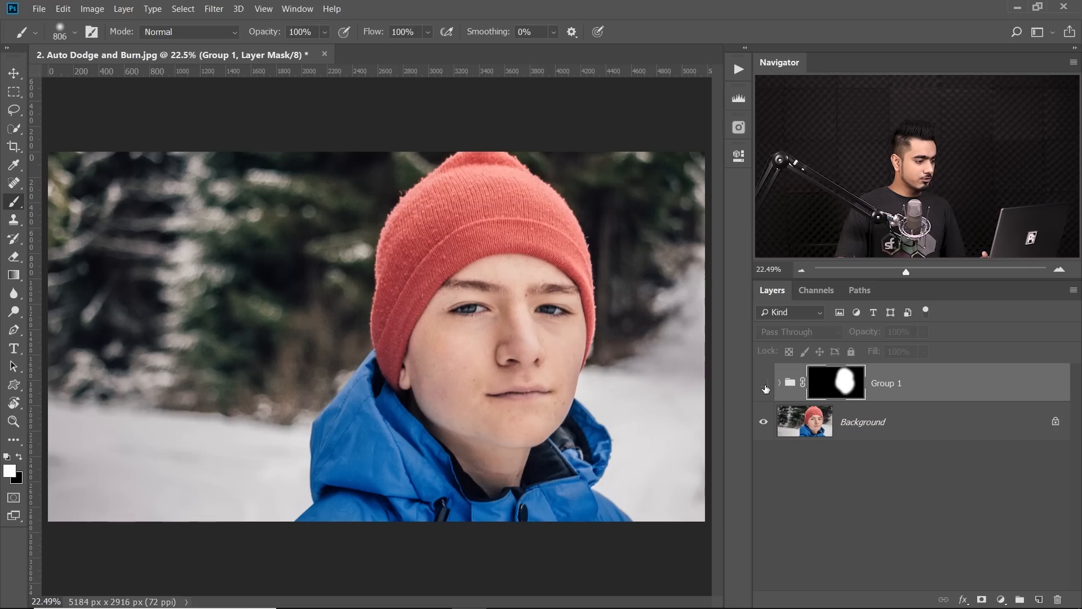
pyautogui.click(761, 384)
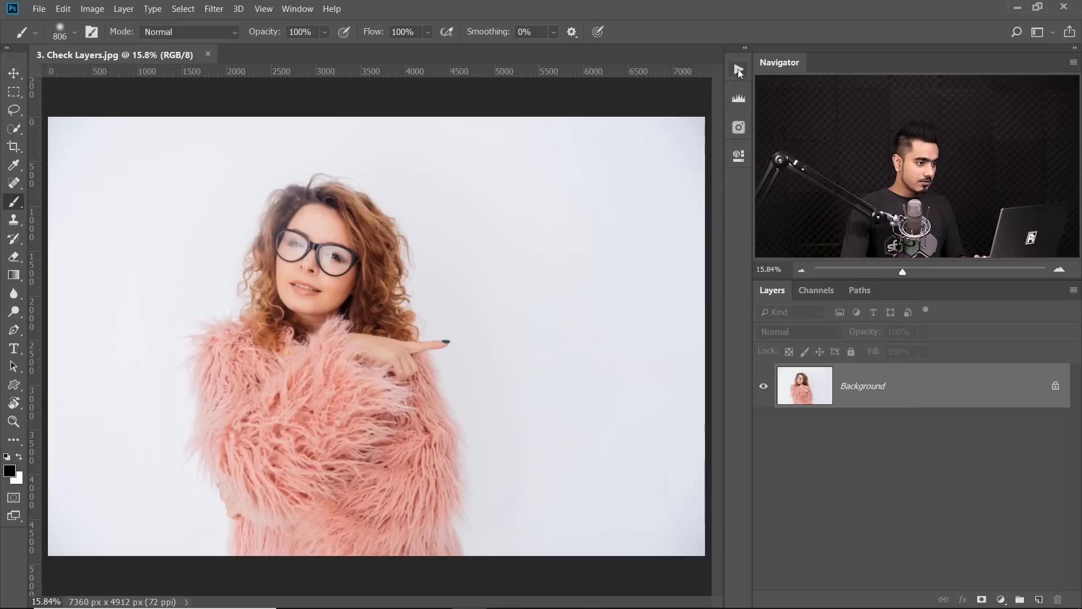
# Run the Check Layers action on the portrait of the woman in the pink fur coat.
pyautogui.click(738, 69)
pyautogui.click(578, 115)
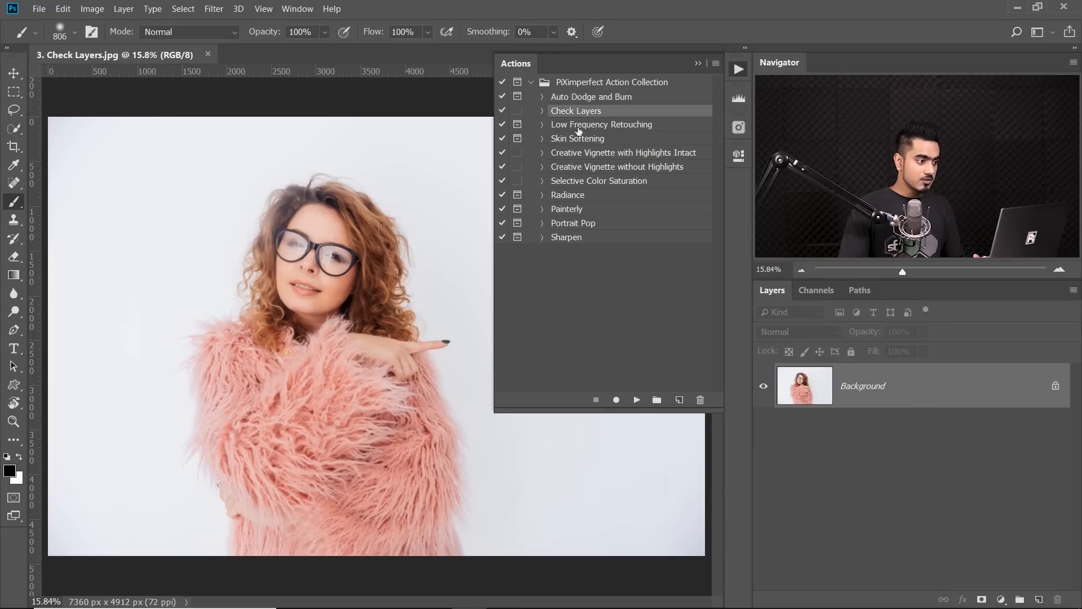
pyautogui.click(638, 399)
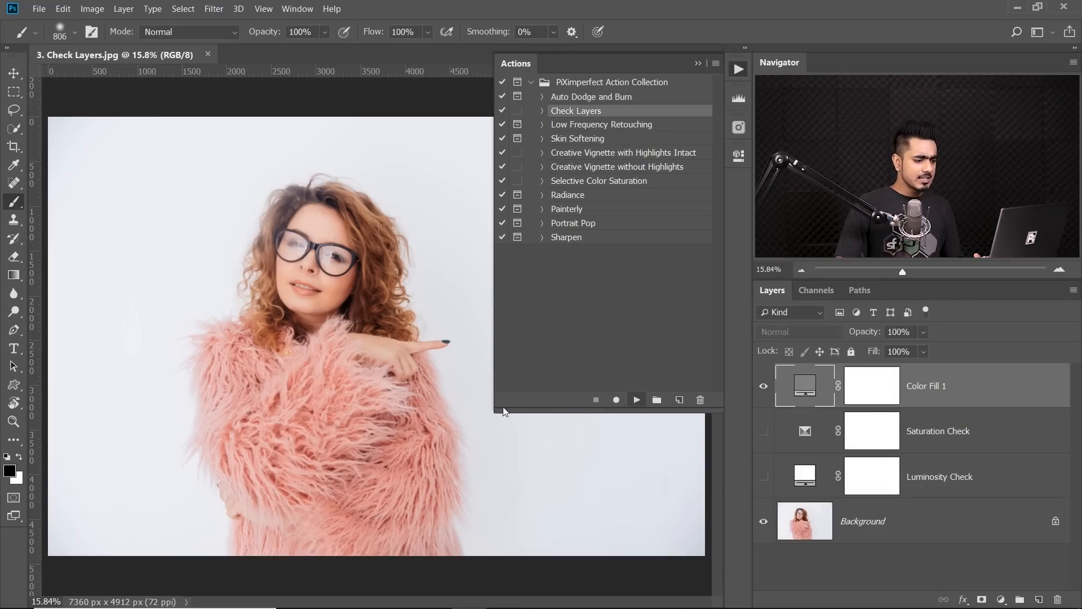
pyautogui.click(699, 63)
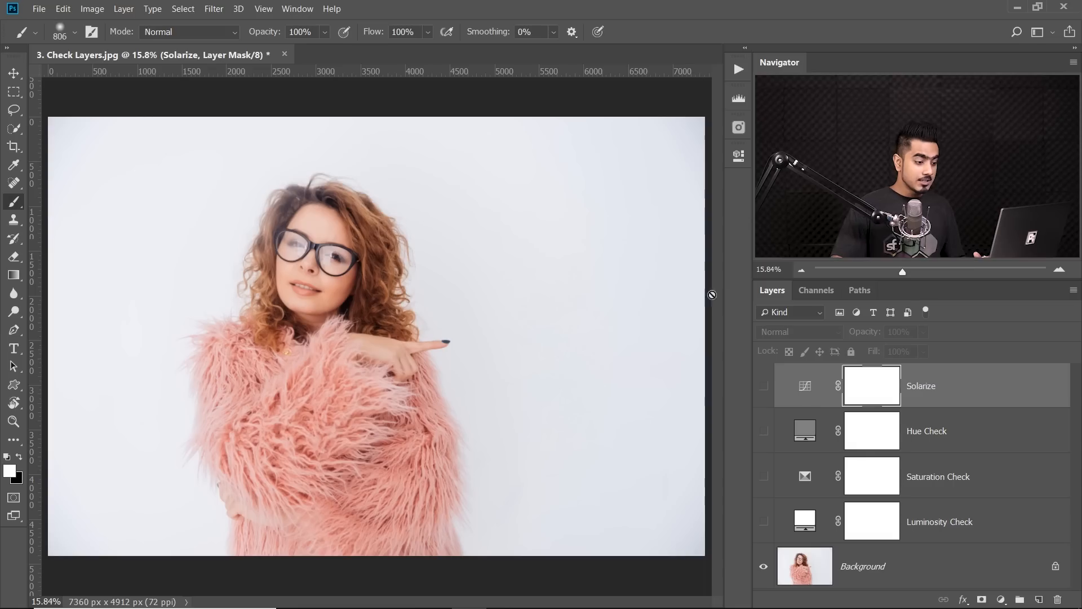
# Examine the backdrop around the woman for uneven spots with the Solarize layer shown, and compare it with the normal view.
pyautogui.click(764, 388)
pyautogui.moveTo(423, 159); pyautogui.dragTo(462, 150)
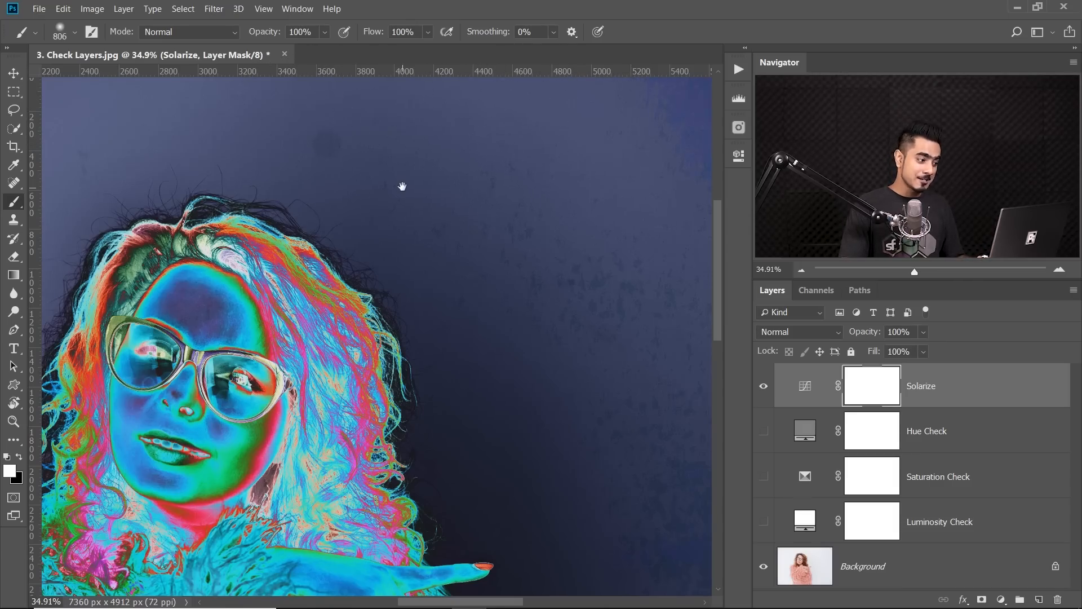
pyautogui.moveTo(372, 186); pyautogui.dragTo(481, 258)
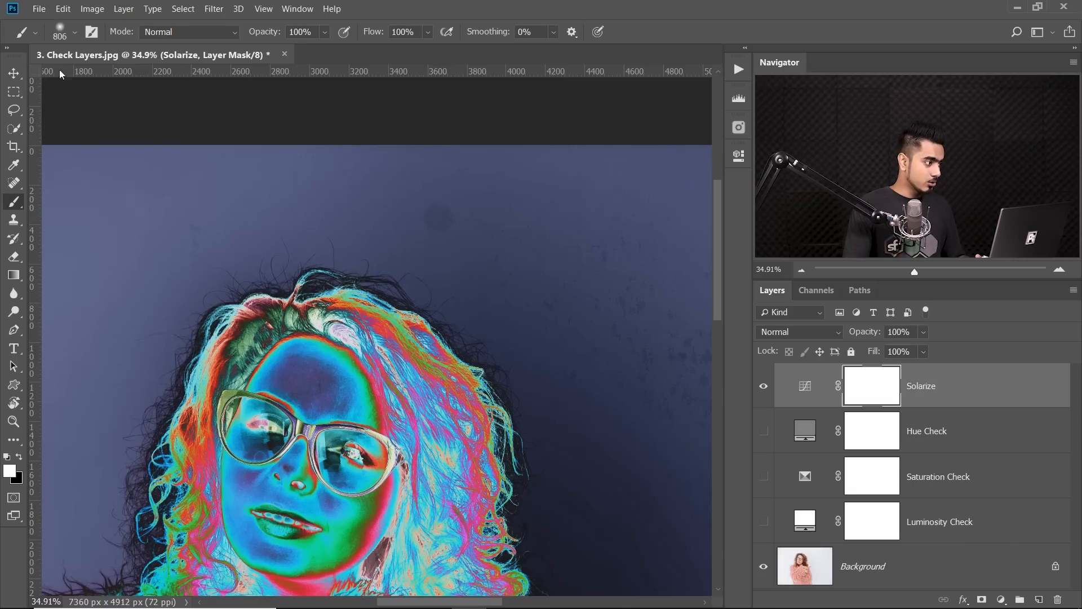
pyautogui.click(15, 73)
pyautogui.moveTo(321, 269); pyautogui.dragTo(476, 213)
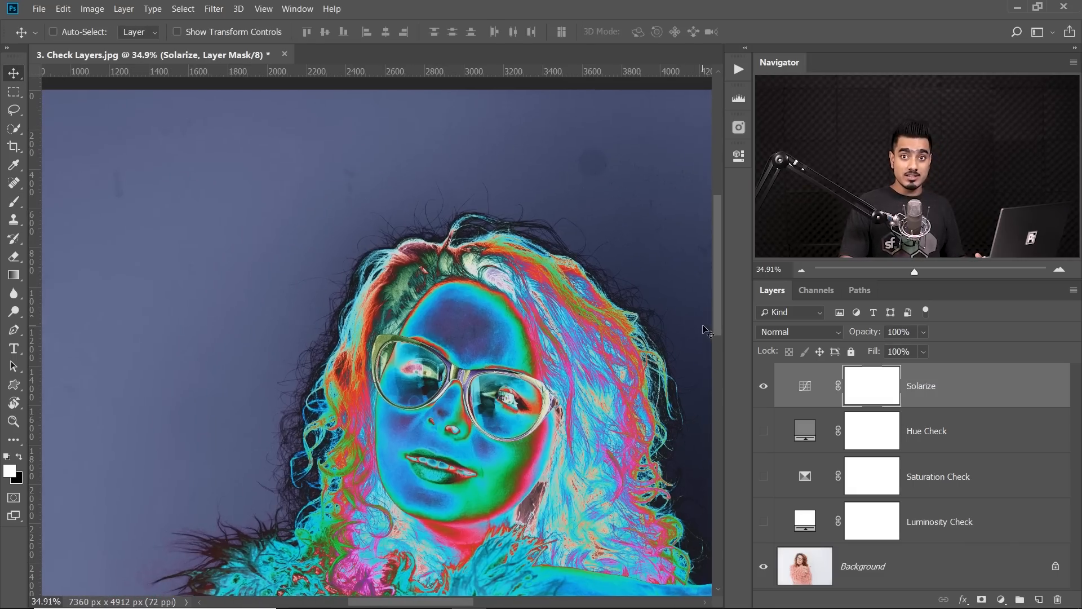
pyautogui.click(764, 388)
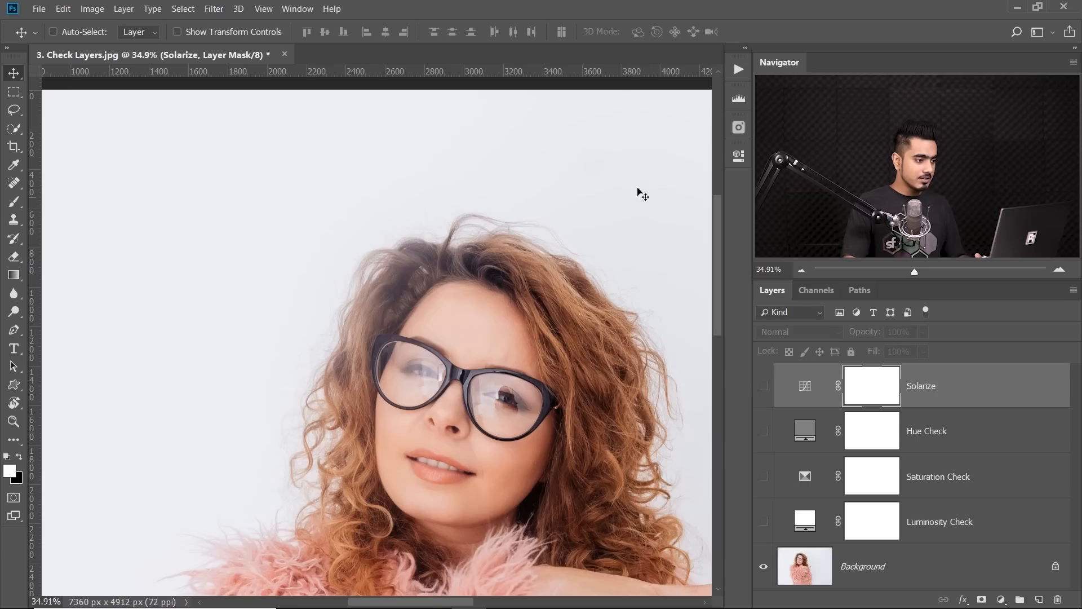
pyautogui.moveTo(377, 276); pyautogui.dragTo(544, 101)
pyautogui.moveTo(413, 275); pyautogui.dragTo(472, 199)
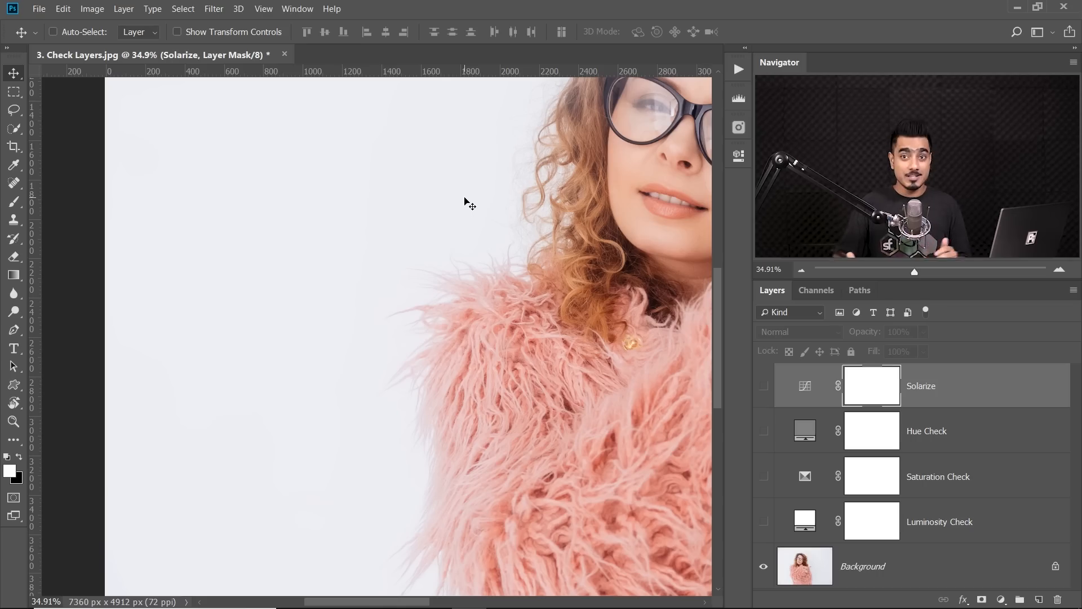
# Show the Solarize layer again, inspect the backdrop and the hair edges up close, and hide the layer.
pyautogui.click(764, 386)
pyautogui.moveTo(354, 394); pyautogui.dragTo(333, 222)
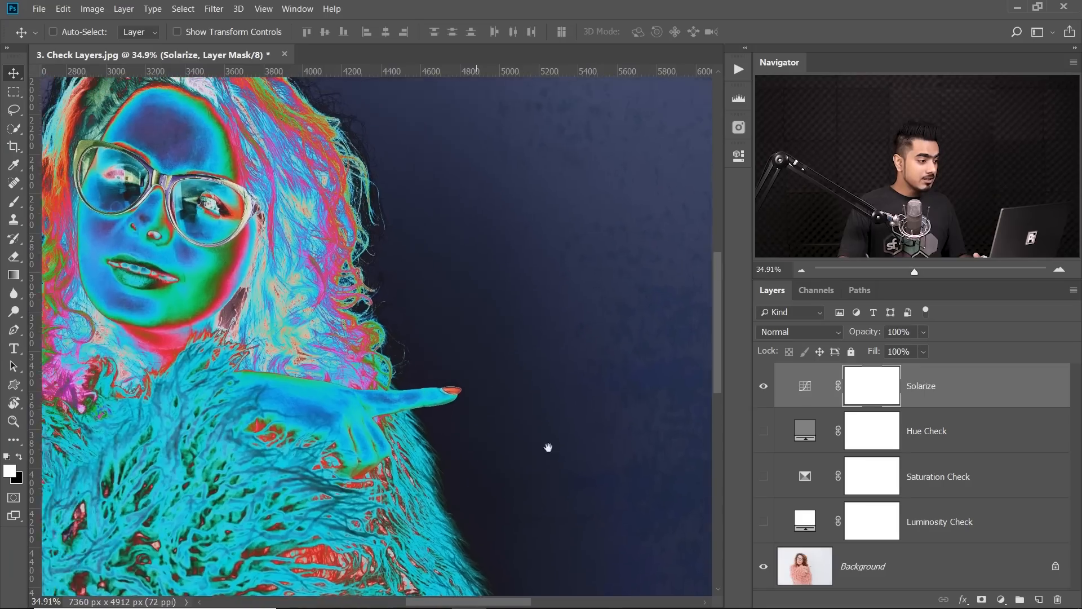
pyautogui.moveTo(359, 142); pyautogui.dragTo(396, 330)
pyautogui.moveTo(289, 230); pyautogui.dragTo(313, 223)
pyautogui.moveTo(525, 322); pyautogui.dragTo(459, 307)
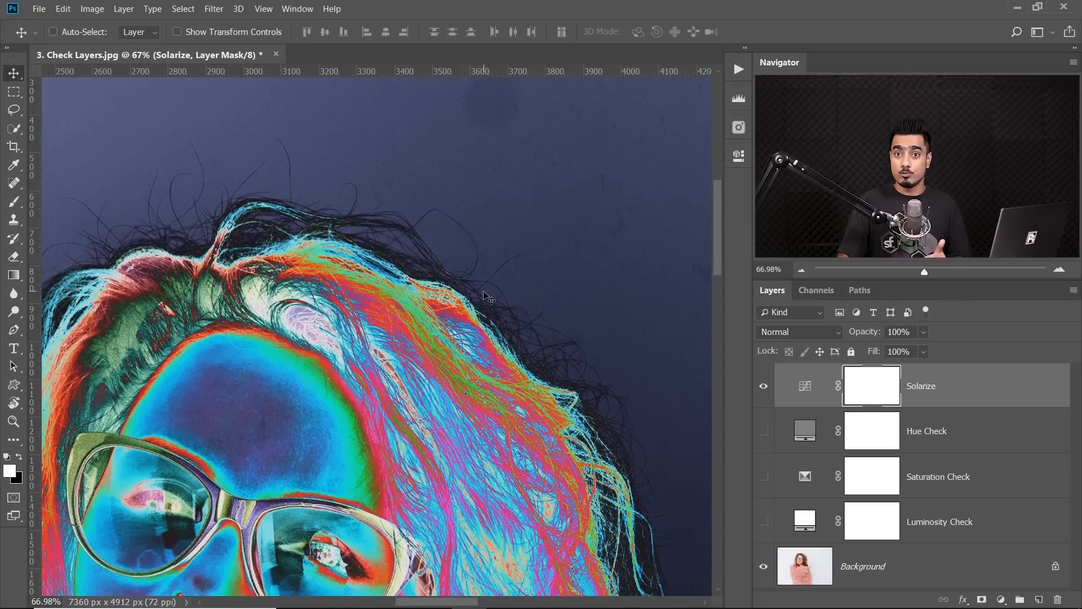
pyautogui.moveTo(388, 316); pyautogui.dragTo(399, 309)
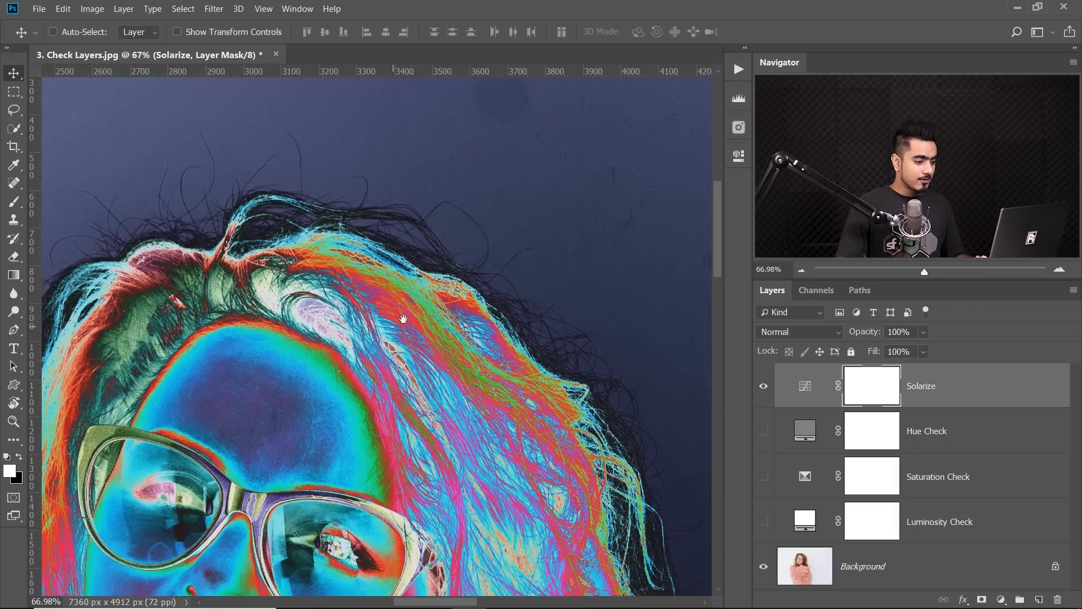
pyautogui.click(762, 385)
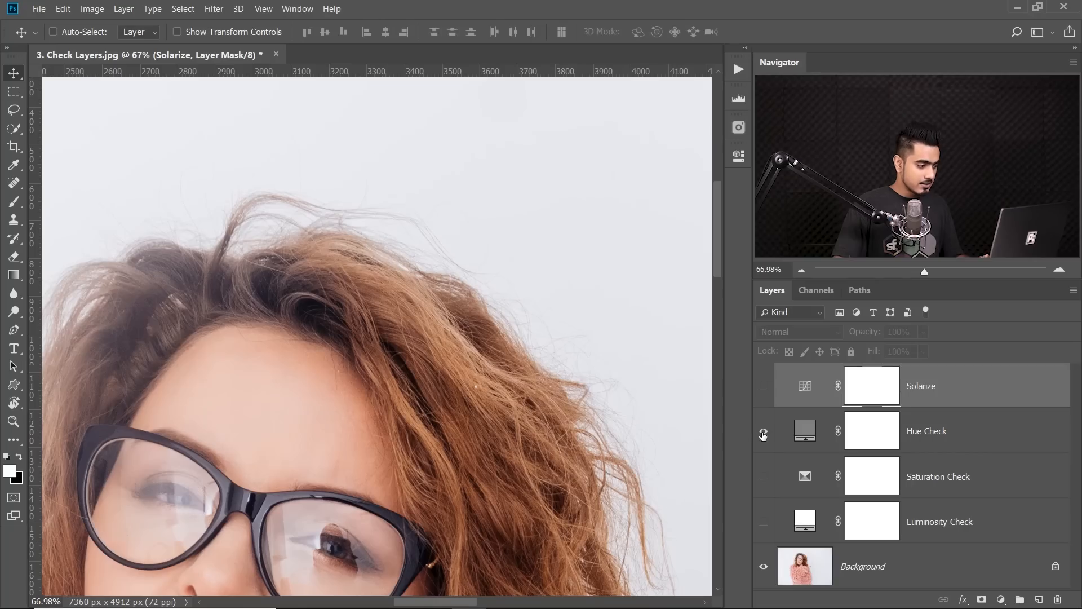
# Show the Hue Check layer and examine the hues across the woman's hair, skin and coat.
pyautogui.click(763, 432)
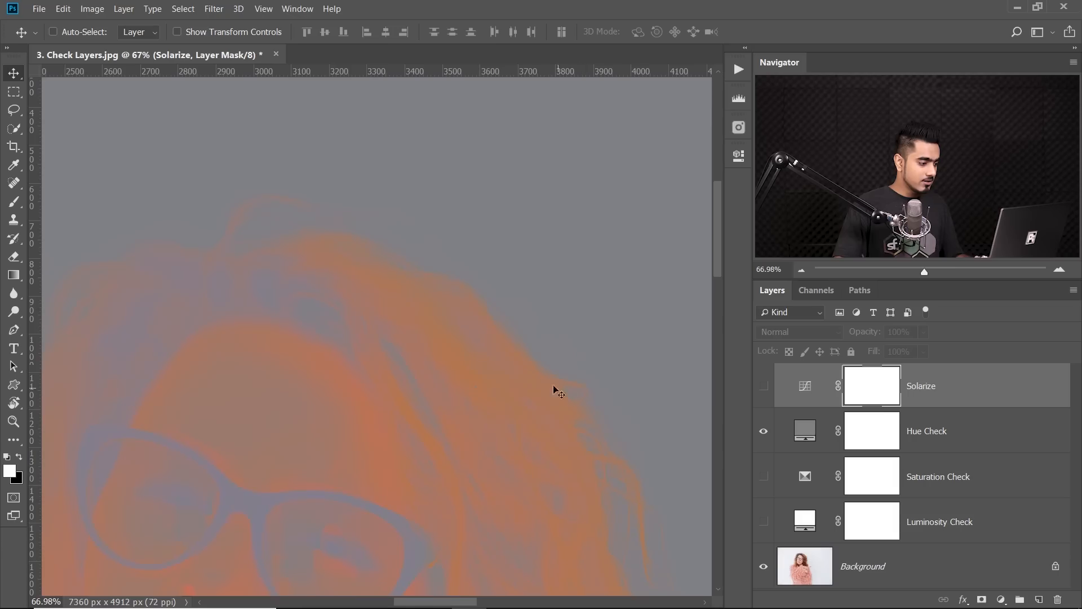
pyautogui.keyDown('ctrl'); pyautogui.keyDown('alt'); pyautogui.click(544, 331); pyautogui.keyUp('alt'); pyautogui.keyUp('ctrl')
pyautogui.moveTo(555, 355); pyautogui.dragTo(537, 286)
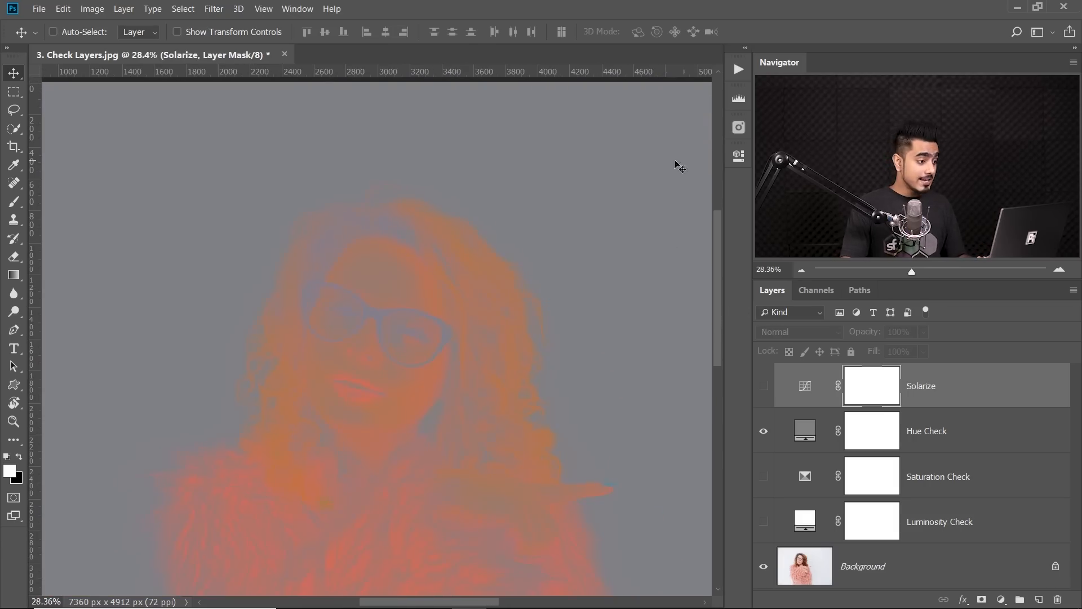
pyautogui.moveTo(459, 315); pyautogui.dragTo(517, 175)
pyautogui.scroll(4, 485, 231)
pyautogui.moveTo(451, 304); pyautogui.dragTo(381, 261)
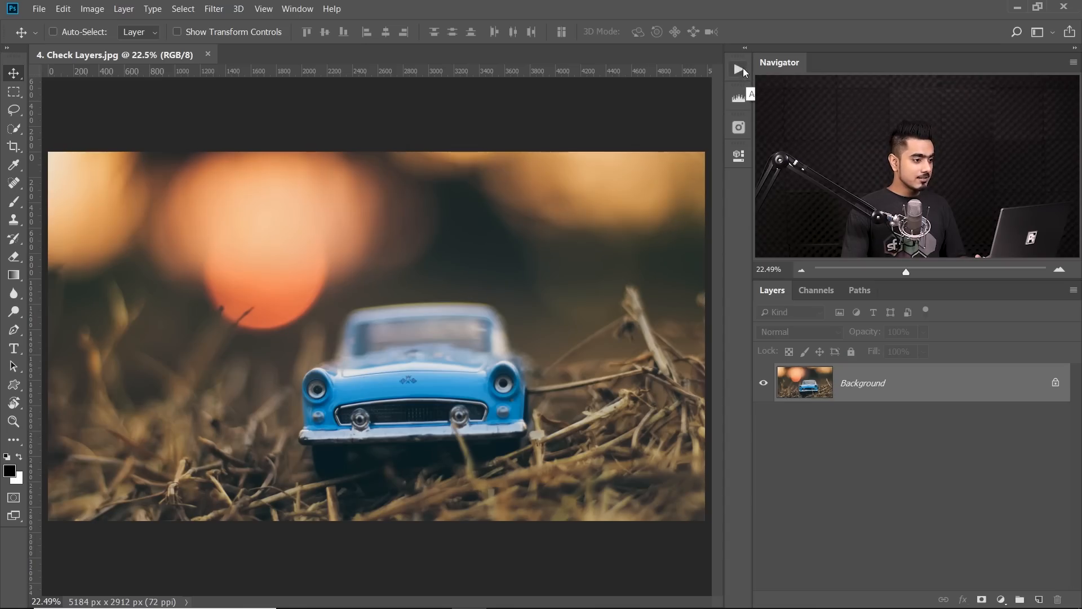
# Run the Check Layers action on the blue toy car photo, and examine its saturation by showing and hiding the Saturation Check layer.
pyautogui.click(739, 69)
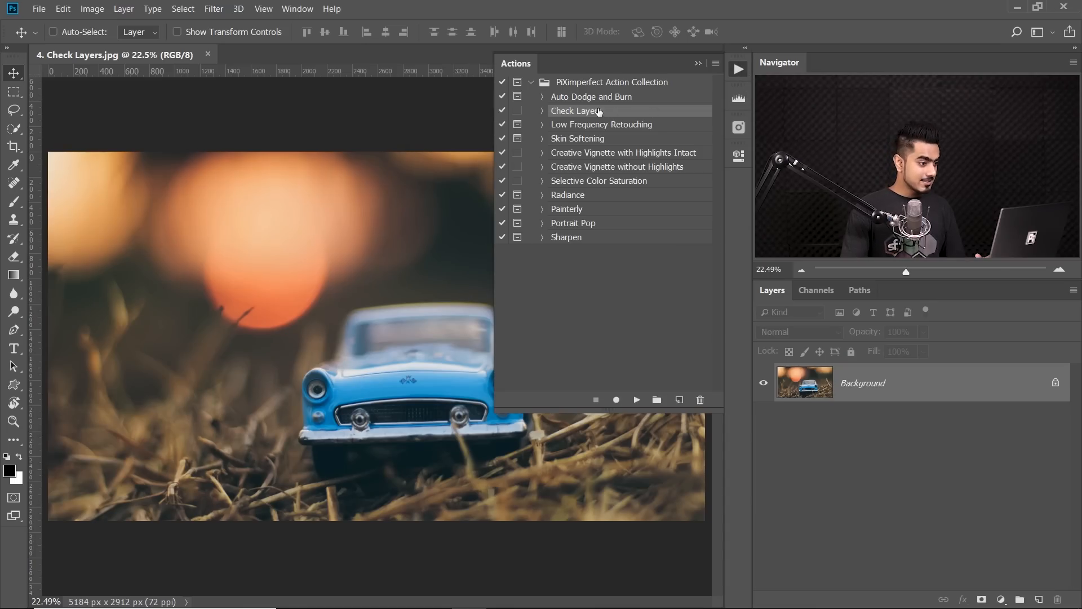
pyautogui.click(638, 400)
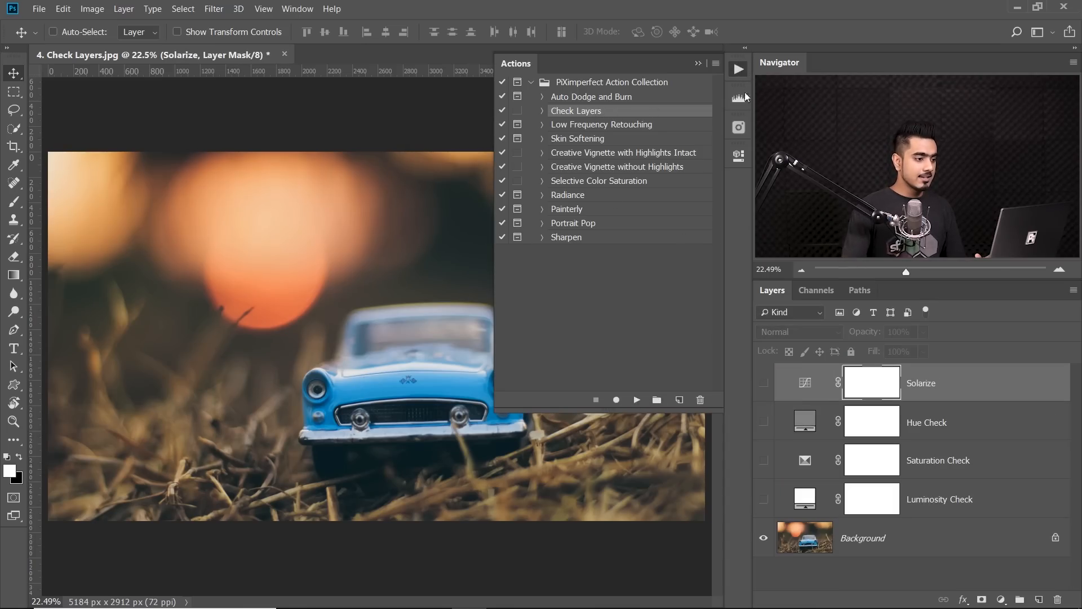
pyautogui.click(698, 63)
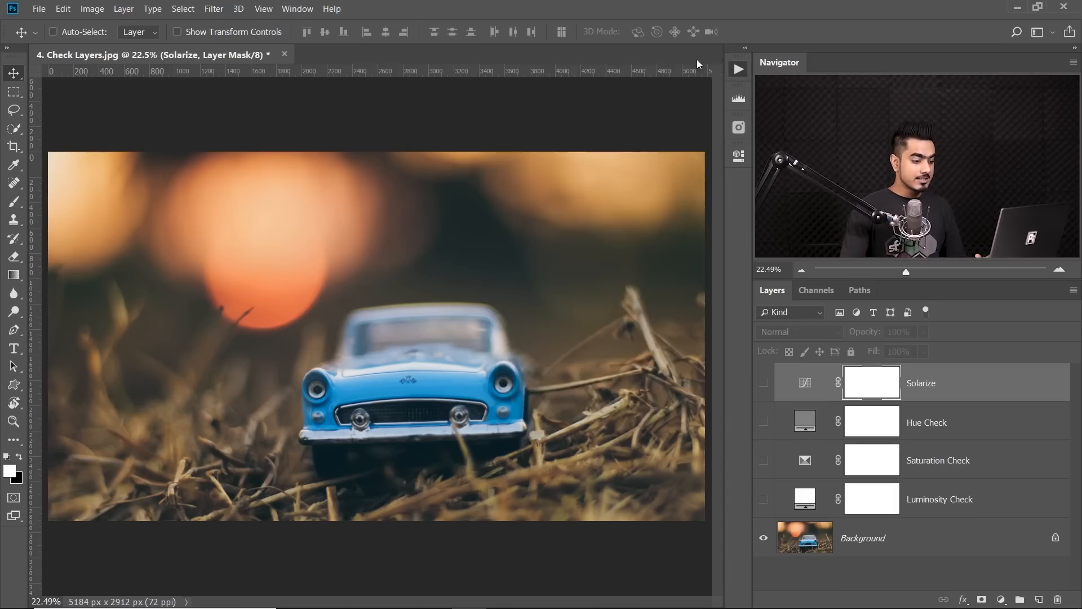
pyautogui.click(763, 461)
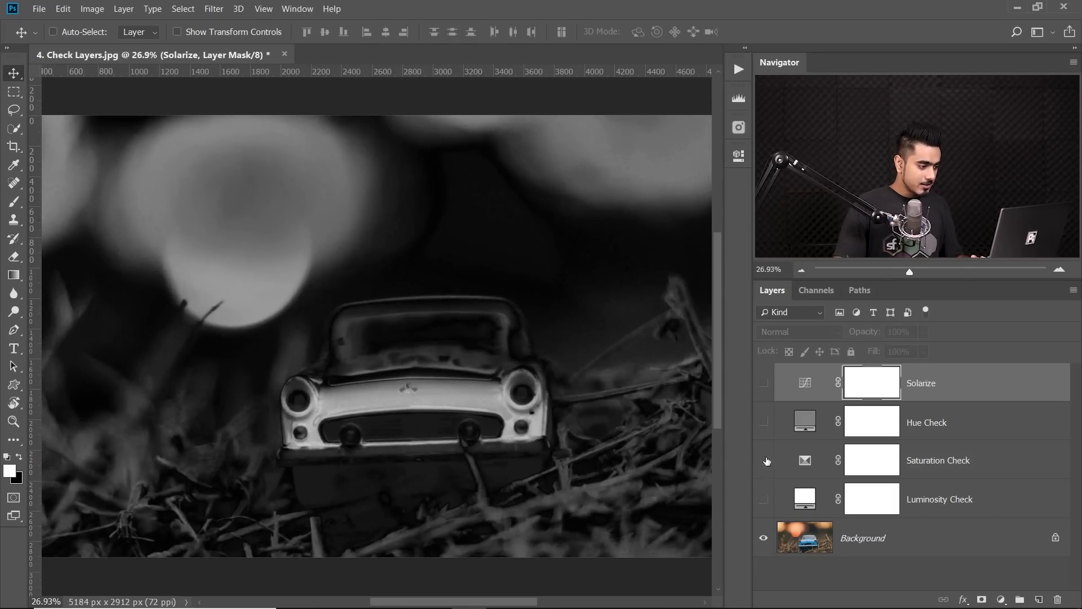
pyautogui.click(764, 461)
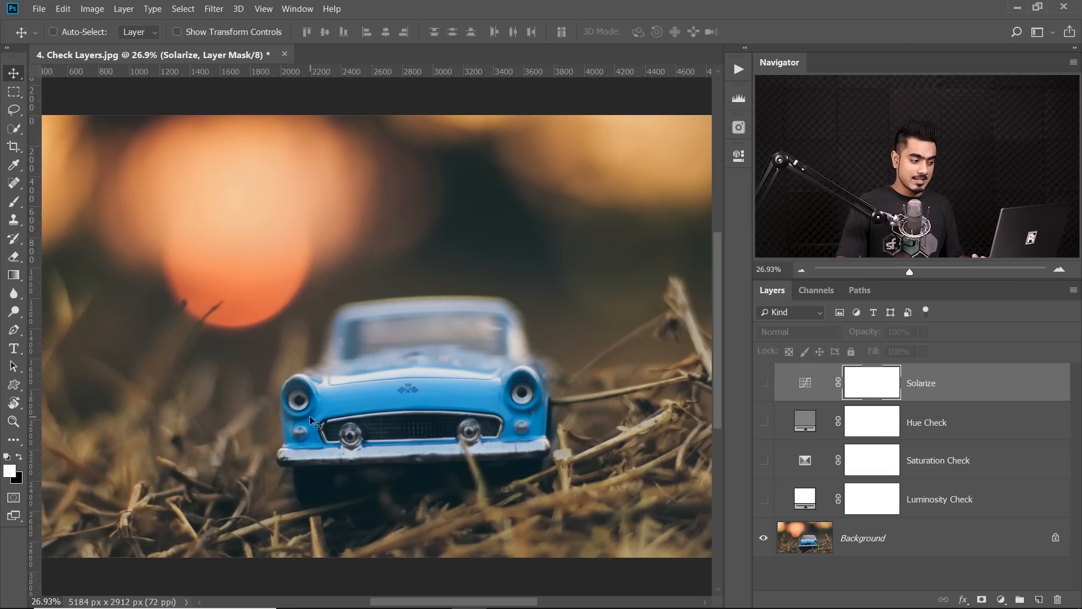
# Inspect the blue toy car's hood and windshield up close, comparing the Saturation Check layer shown and hidden.
pyautogui.click(429, 367)
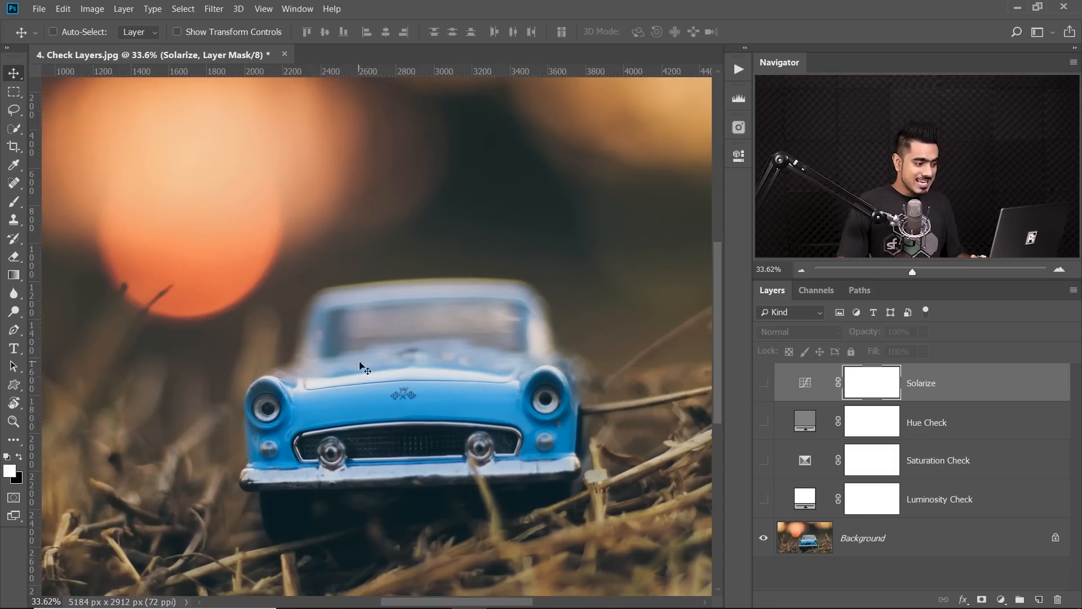
pyautogui.scroll(3, 359, 366)
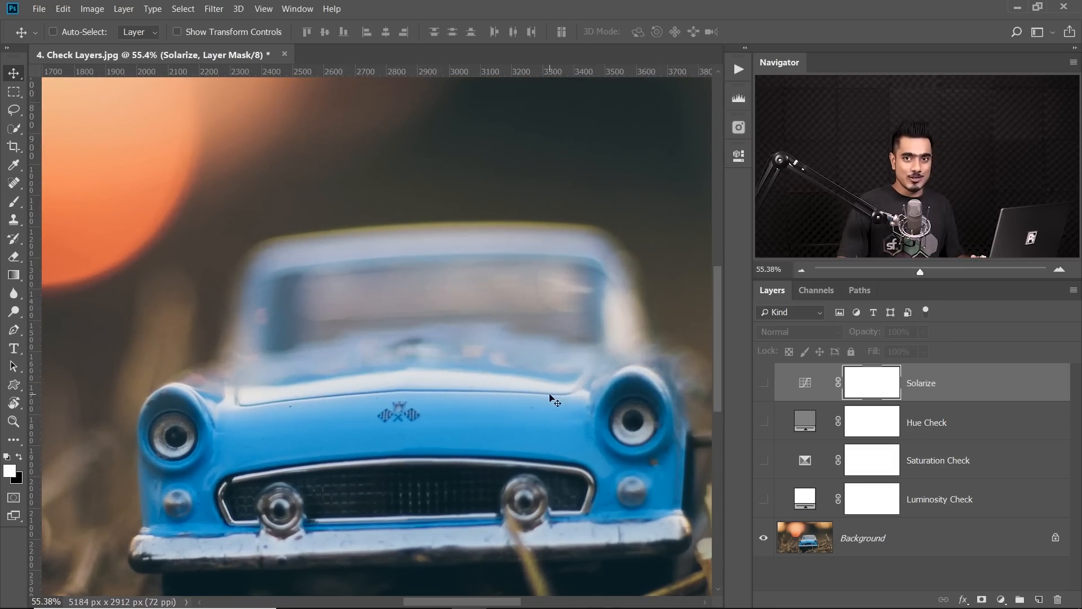
pyautogui.click(764, 461)
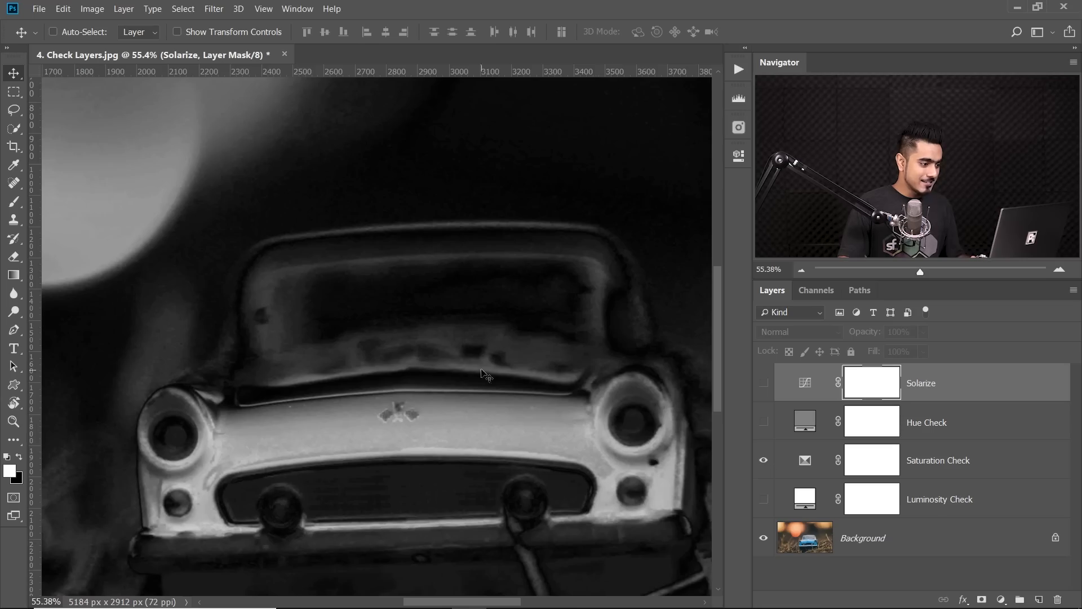
pyautogui.scroll(3, 483, 372)
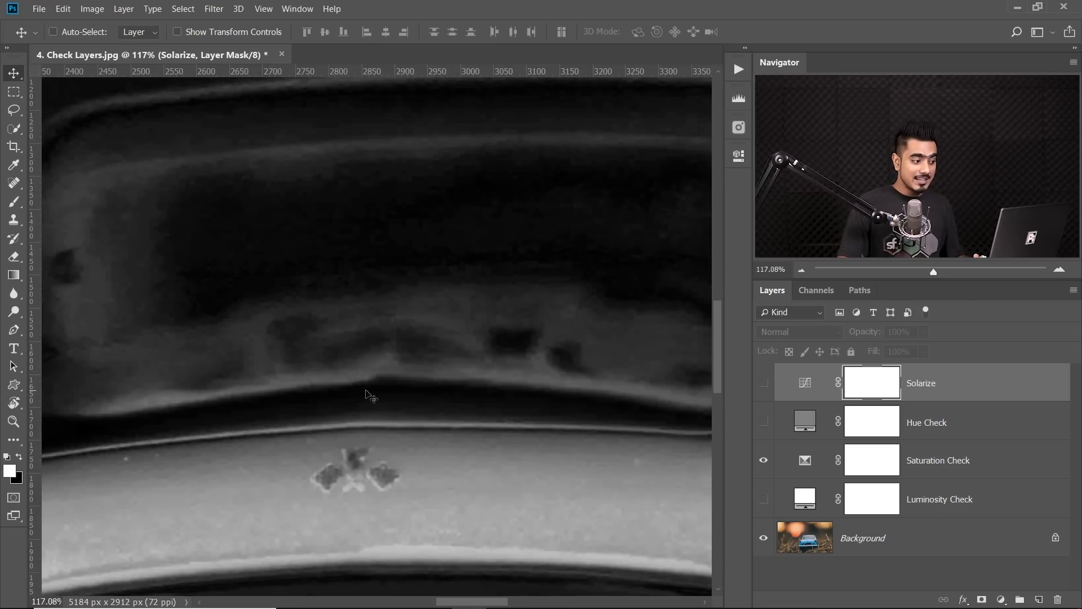
pyautogui.click(763, 462)
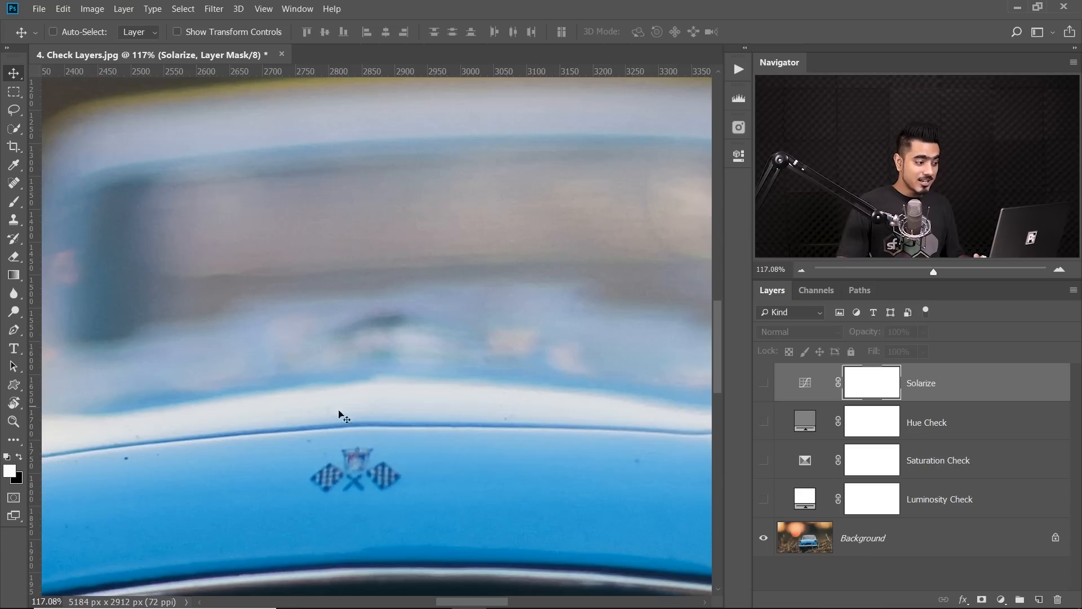
pyautogui.click(763, 463)
pyautogui.click(764, 462)
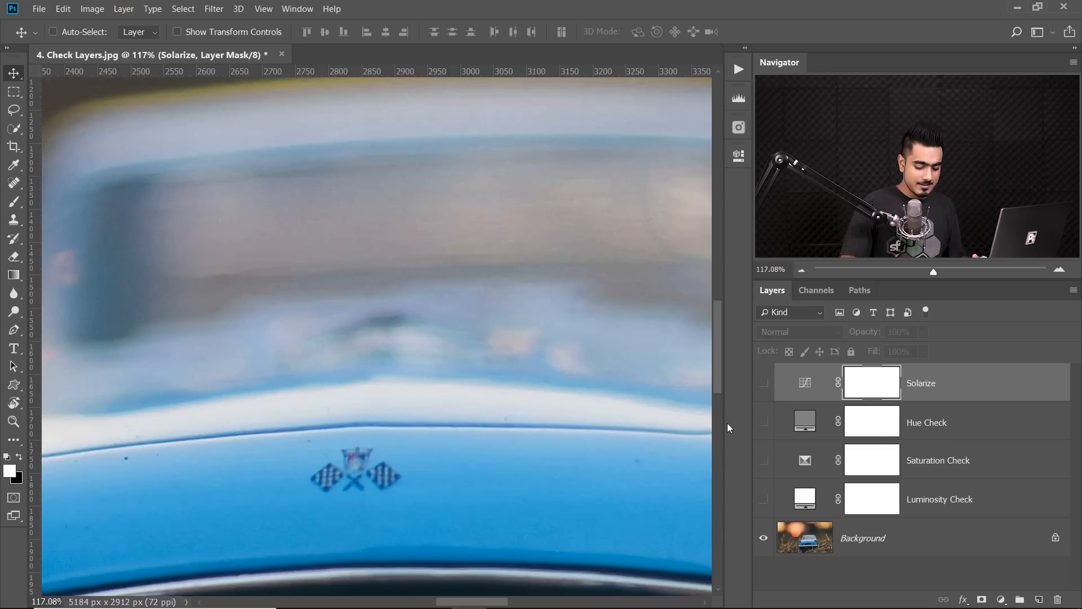
pyautogui.hotkey('ctrl', '0')
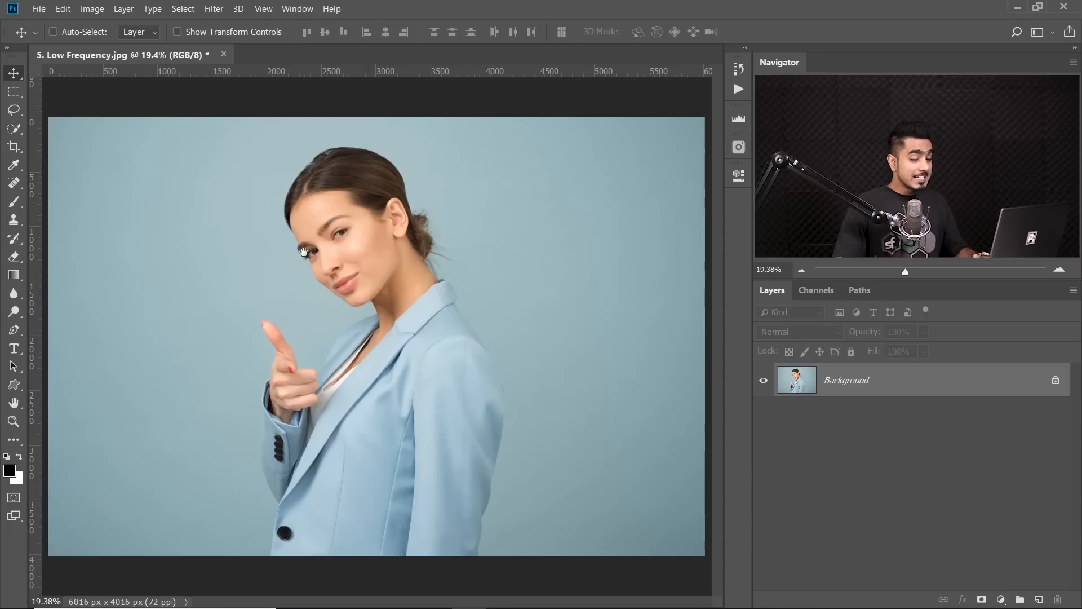
# Examine the folds and fabric texture of the woman's light blue coat up close.
pyautogui.hotkey('ctrl', 'space')
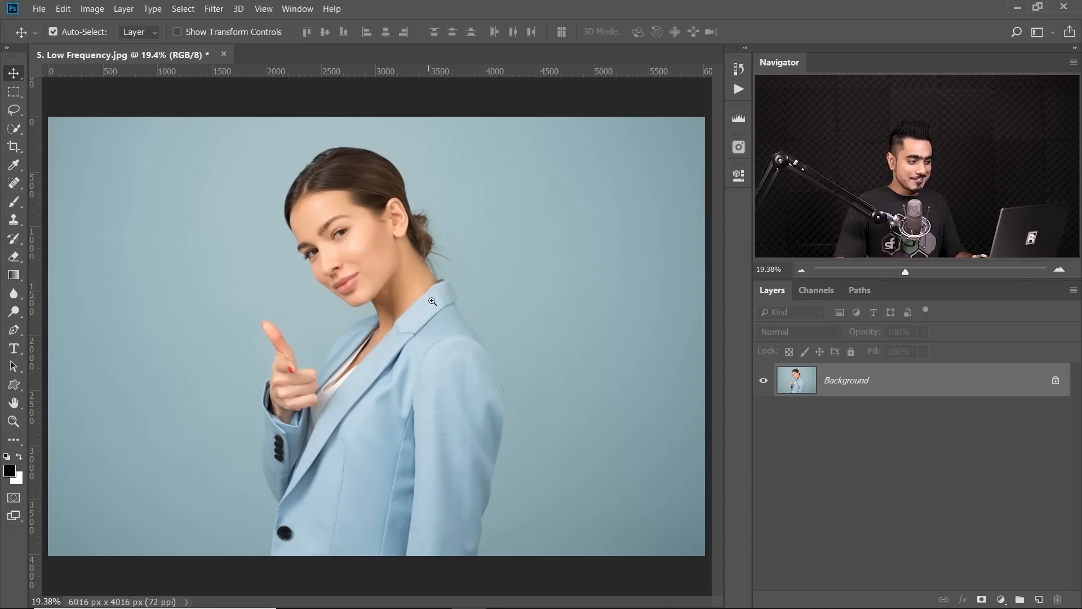
pyautogui.moveTo(425, 326); pyautogui.dragTo(484, 317)
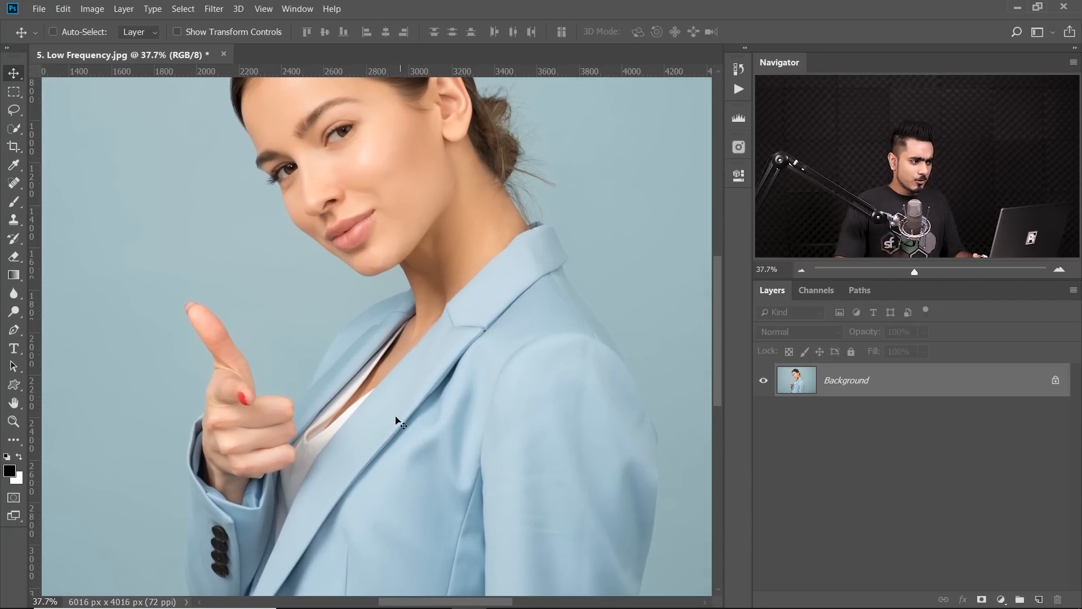
pyautogui.moveTo(485, 333); pyautogui.dragTo(493, 332)
pyautogui.moveTo(473, 371); pyautogui.dragTo(503, 318)
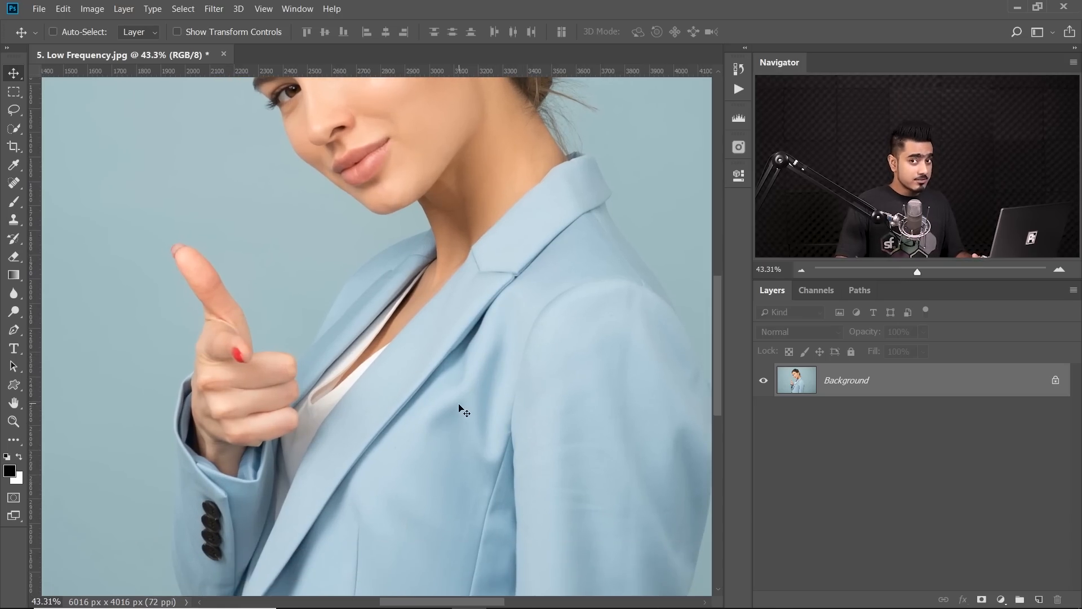
pyautogui.hotkey('ctrl', 'space')
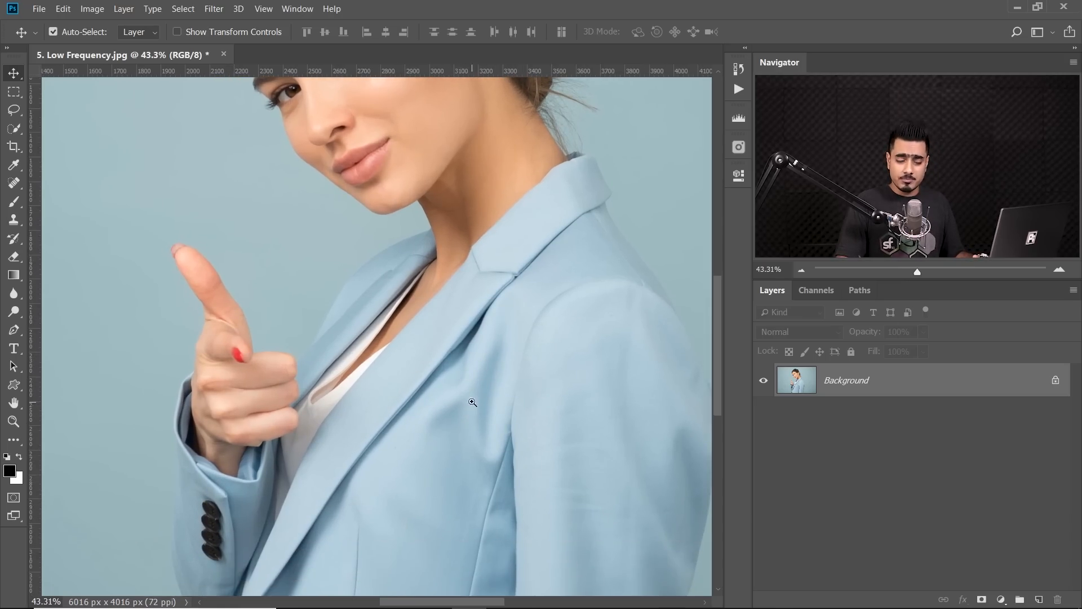
pyautogui.moveTo(468, 393); pyautogui.dragTo(539, 367)
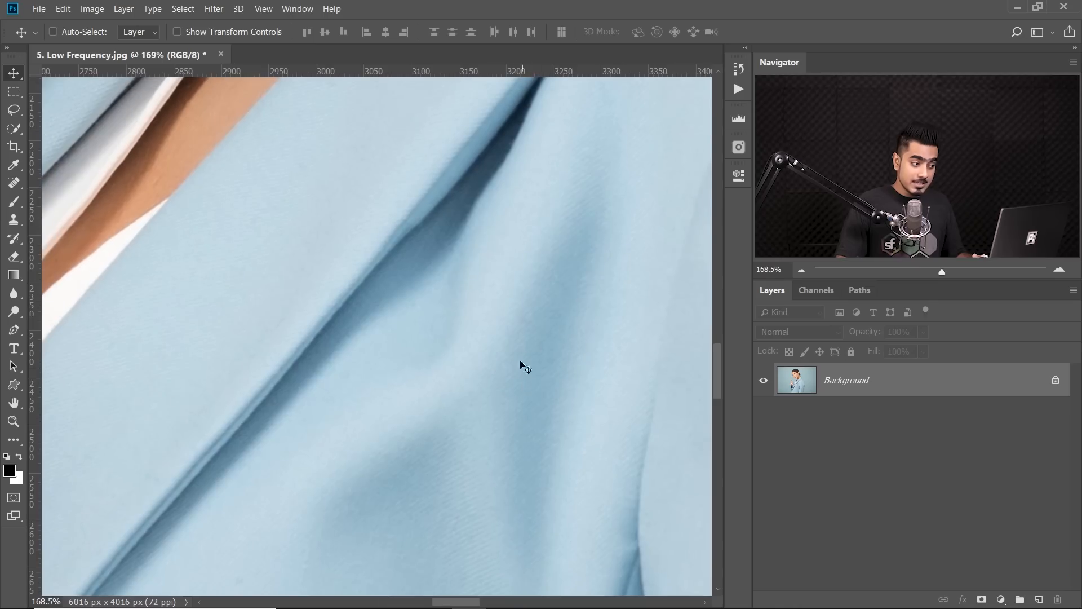
pyautogui.hotkey('ctrl', 'space')
pyautogui.moveTo(621, 333); pyautogui.dragTo(583, 336)
pyautogui.hotkey('ctrl', 'space')
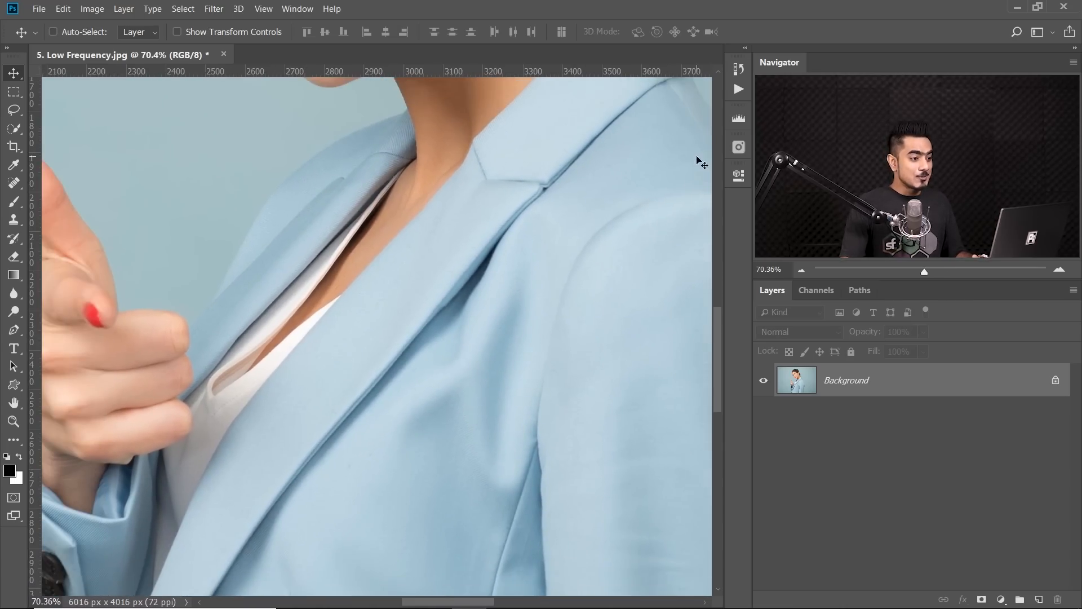
# Run the Low Frequency action from the PiXimperfect set on the photo of the woman in the blue coat.
pyautogui.click(738, 89)
pyautogui.moveTo(670, 150); pyautogui.dragTo(665, 311)
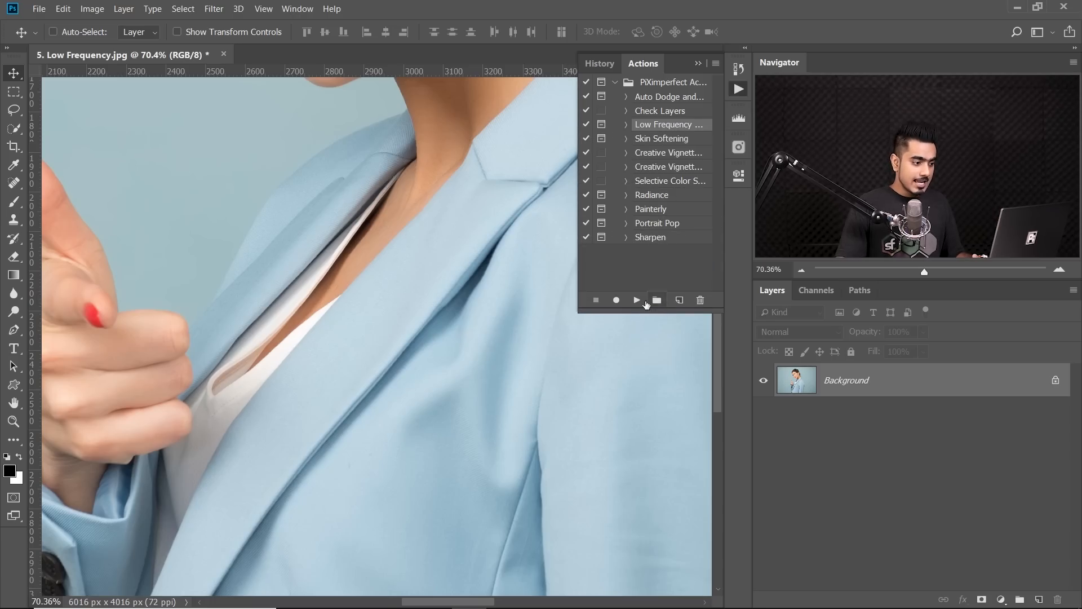
pyautogui.click(636, 300)
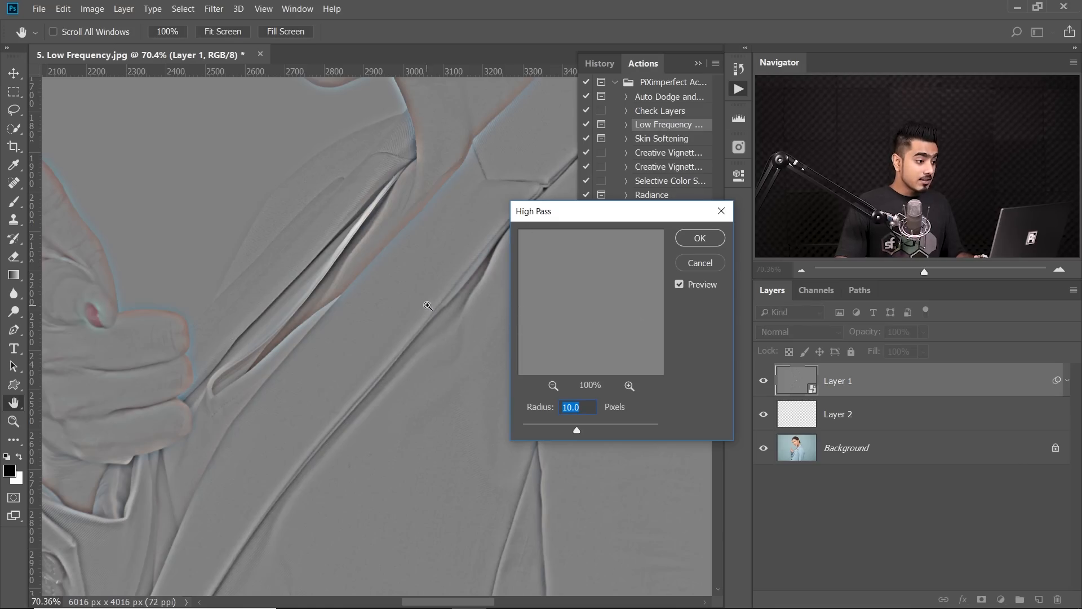
# Set the High Pass radius to 6.8 pixels, judging the coat's fabric detail up close, and apply the filter.
pyautogui.moveTo(428, 305); pyautogui.dragTo(451, 298)
pyautogui.moveTo(445, 297); pyautogui.dragTo(270, 298)
pyautogui.moveTo(378, 317); pyautogui.dragTo(399, 312)
pyautogui.moveTo(553, 427); pyautogui.dragTo(517, 425)
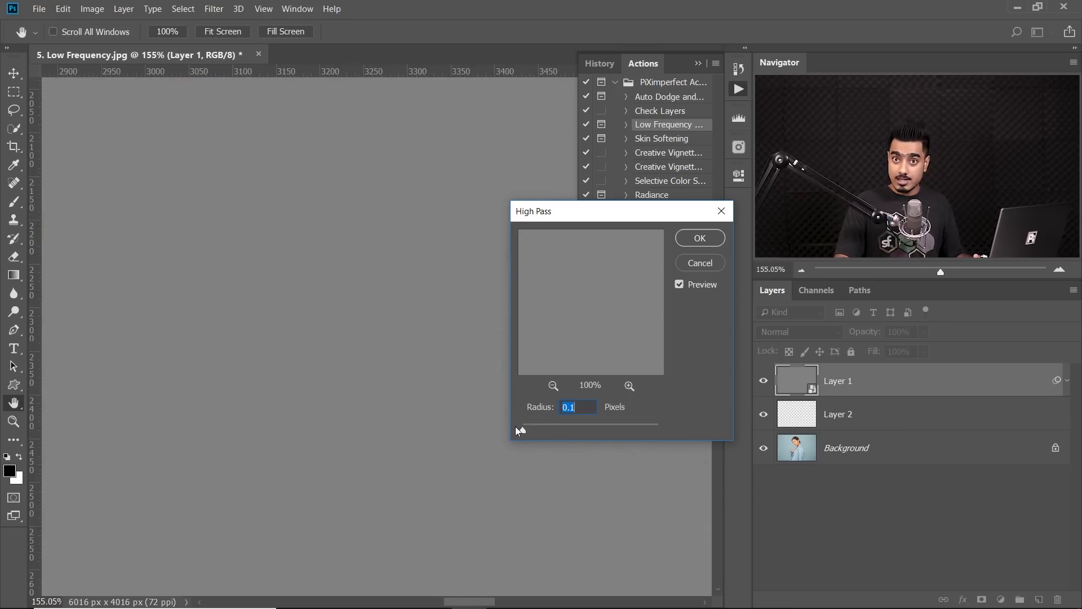
pyautogui.moveTo(527, 432); pyautogui.dragTo(542, 428)
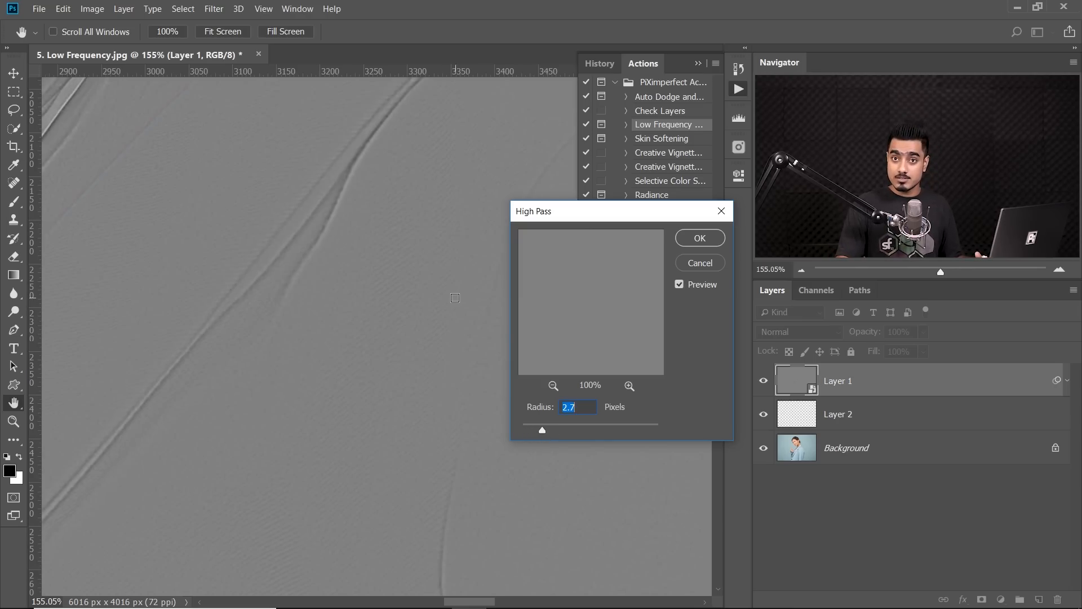
pyautogui.moveTo(426, 321); pyautogui.dragTo(402, 325)
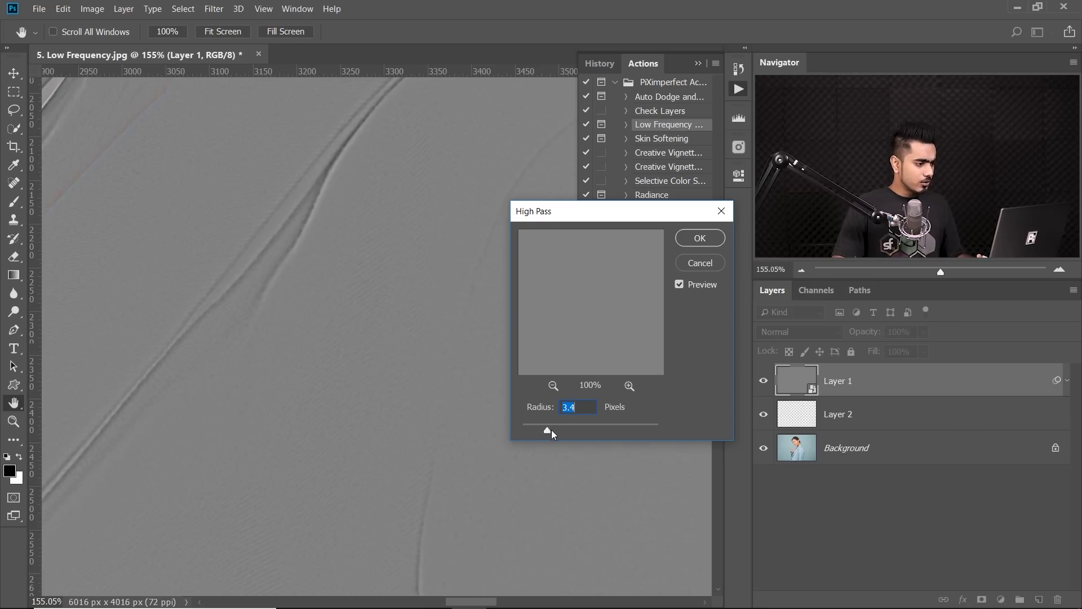
pyautogui.moveTo(561, 430)
pyautogui.mouseDown()
pyautogui.moveTo(590, 431)
pyautogui.moveTo(578, 429)
pyautogui.mouseUp()
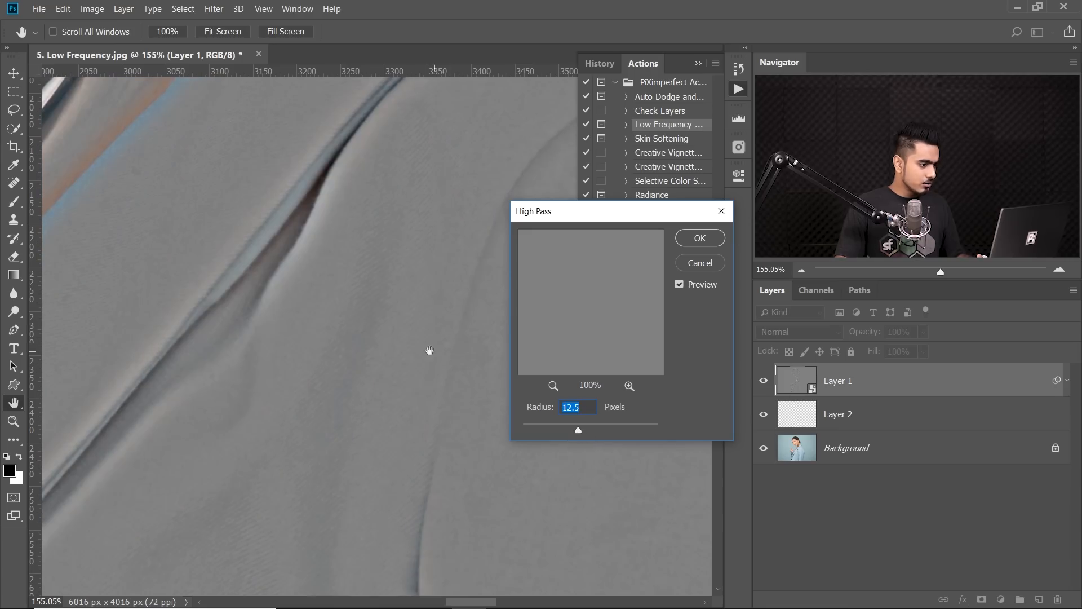
pyautogui.moveTo(578, 431); pyautogui.dragTo(574, 431)
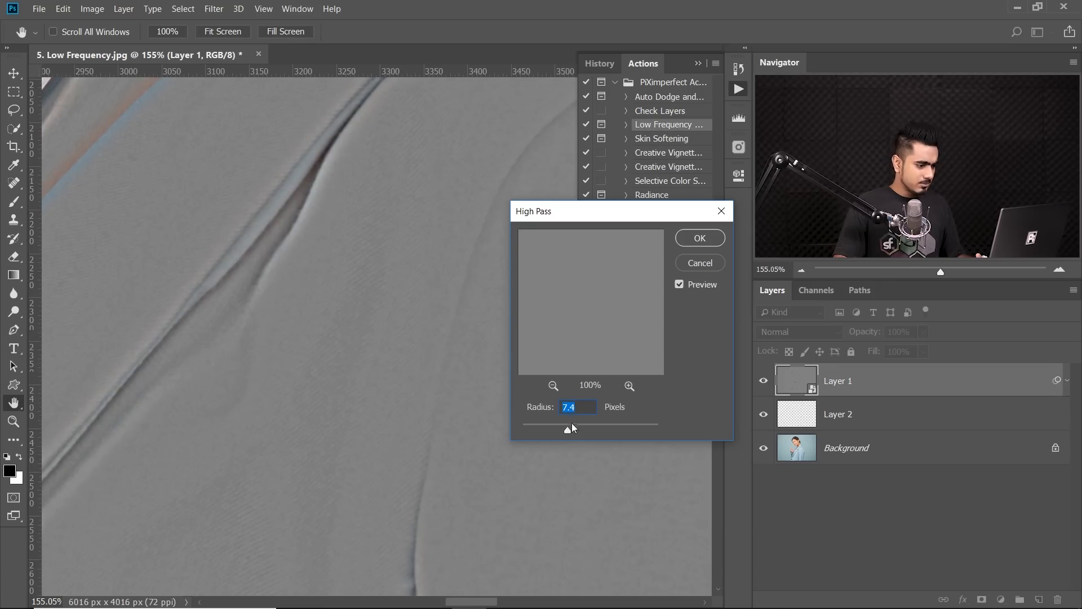
pyautogui.moveTo(565, 427); pyautogui.dragTo(563, 427)
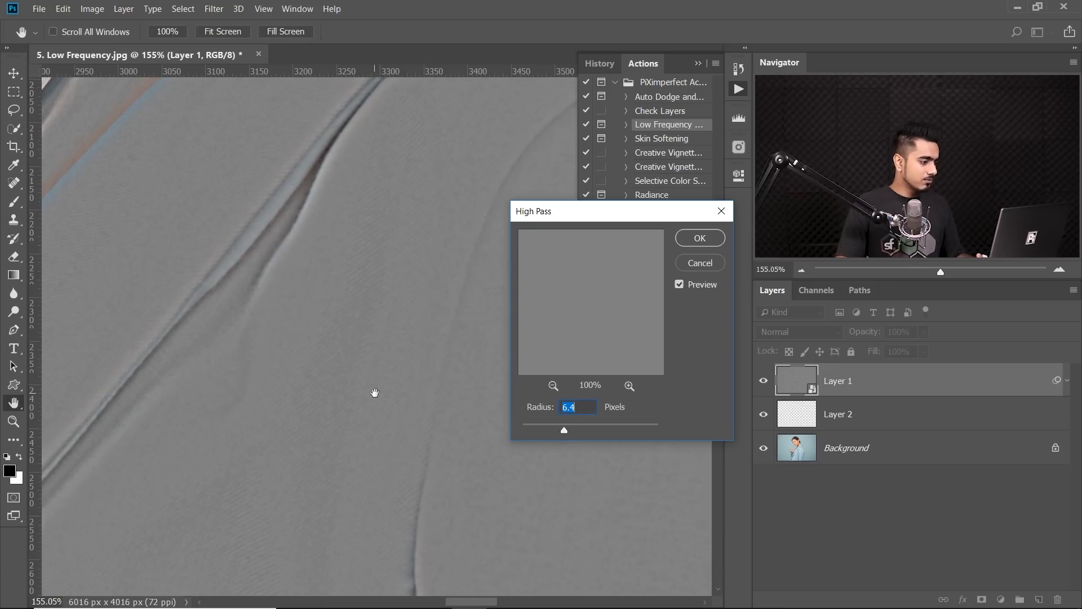
pyautogui.moveTo(445, 132); pyautogui.dragTo(407, 205)
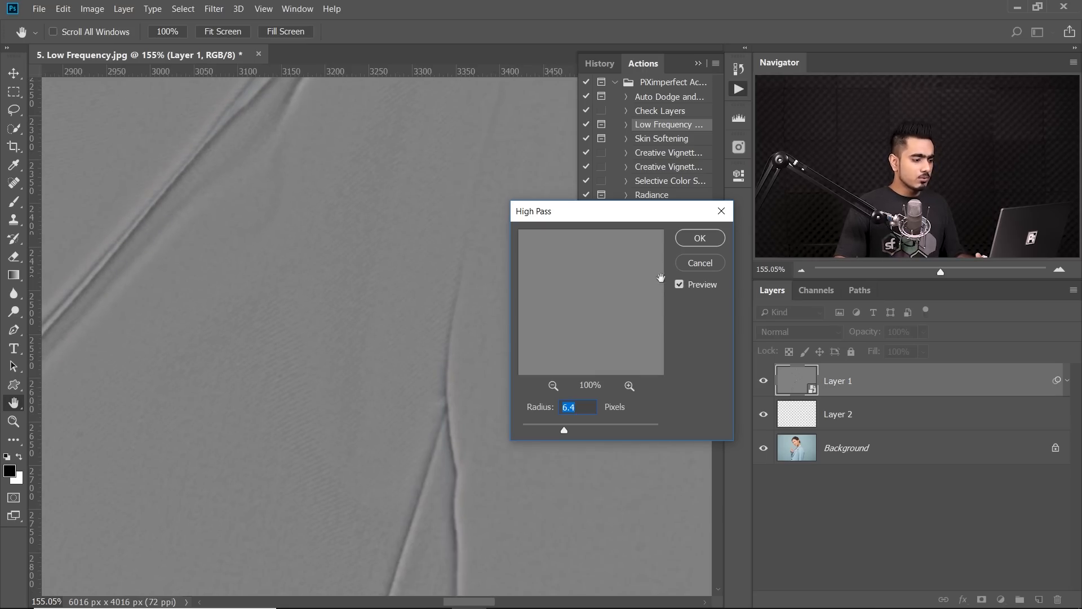
pyautogui.moveTo(564, 432); pyautogui.dragTo(566, 432)
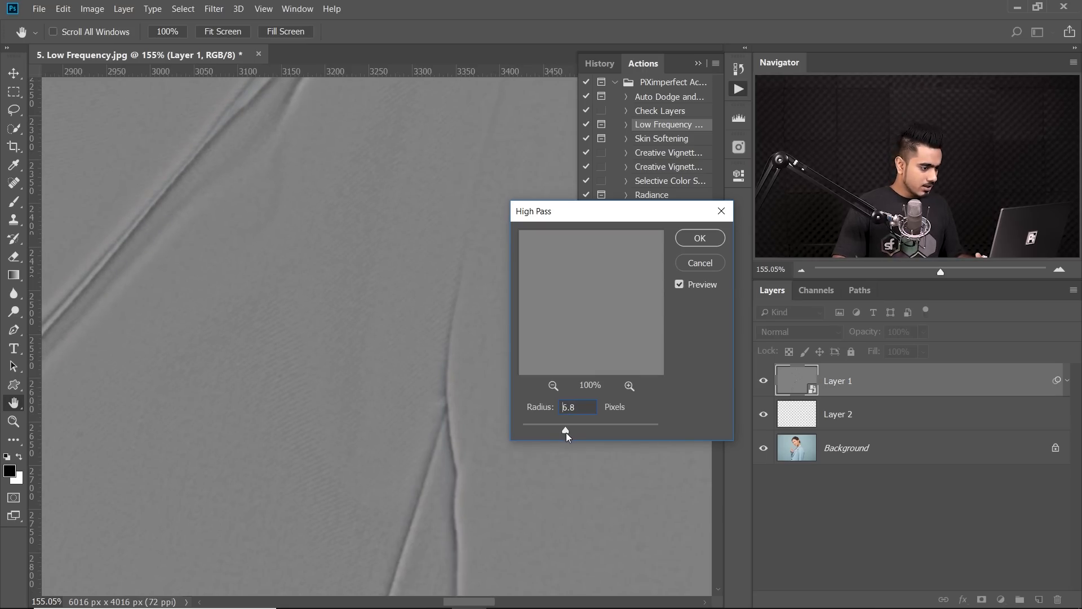
pyautogui.click(697, 239)
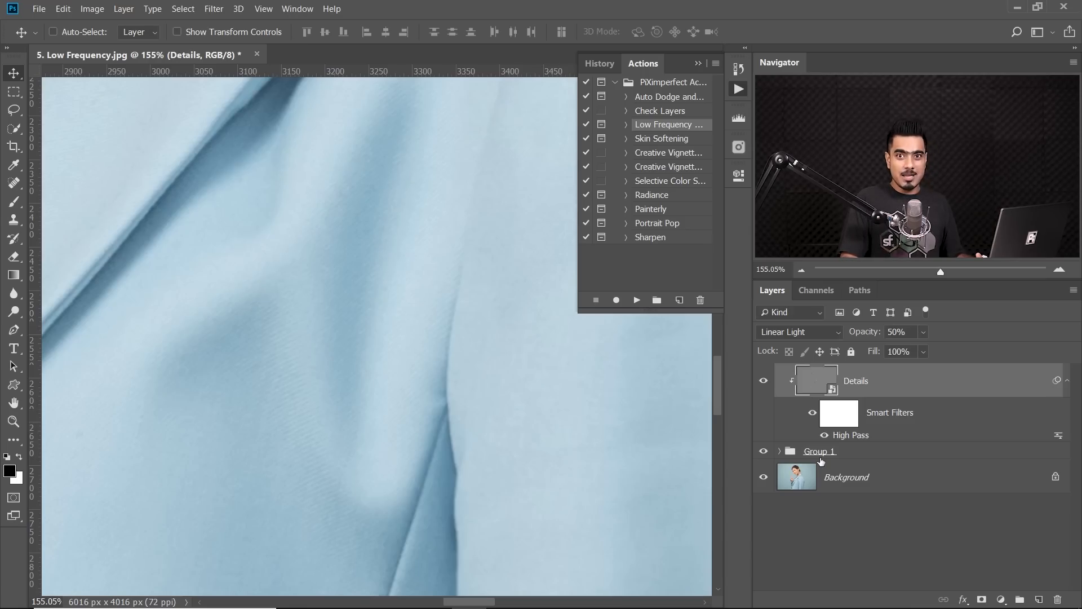
# Expand Group 1 and select its Paint 1 layer for work on the coat folds.
pyautogui.click(780, 451)
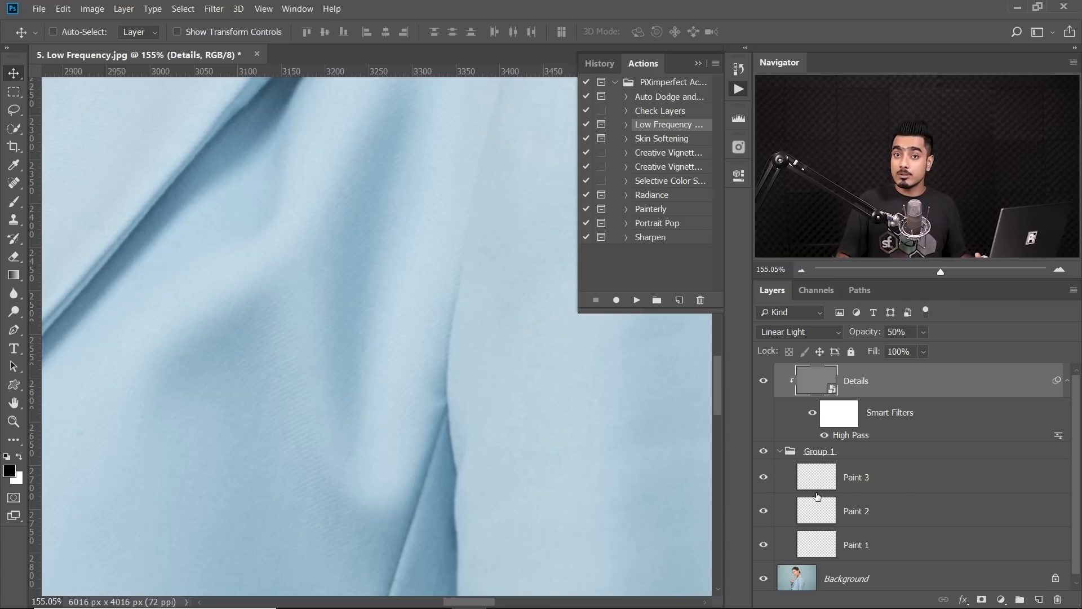
pyautogui.click(868, 544)
pyautogui.moveTo(449, 219); pyautogui.dragTo(434, 223)
pyautogui.moveTo(403, 225); pyautogui.dragTo(382, 314)
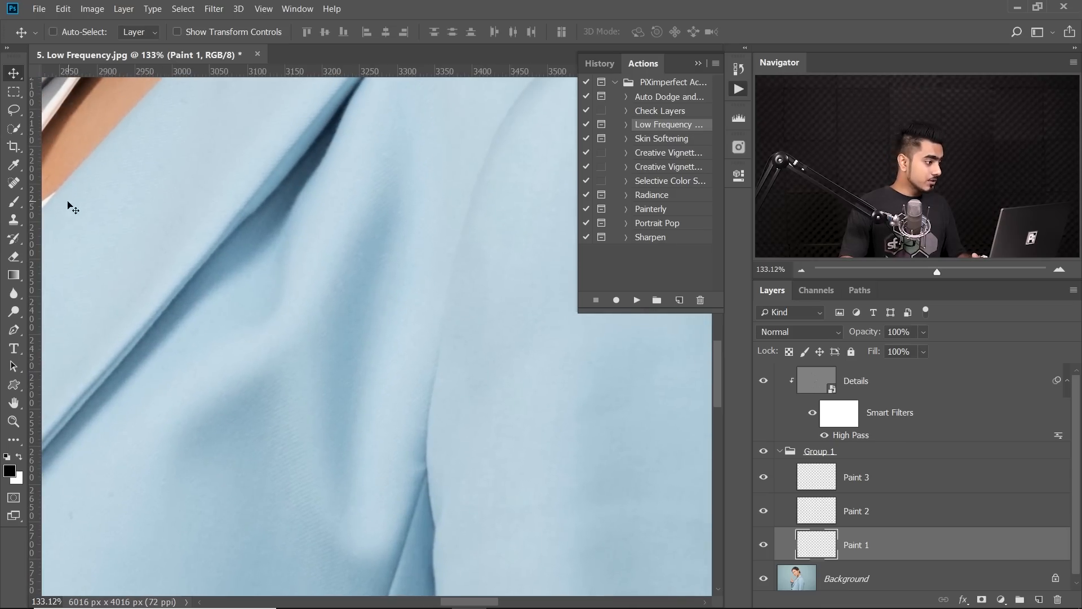
# Set up a Soft Round brush with 5% flow and reduce its size to suit the coat folds.
pyautogui.click(13, 201)
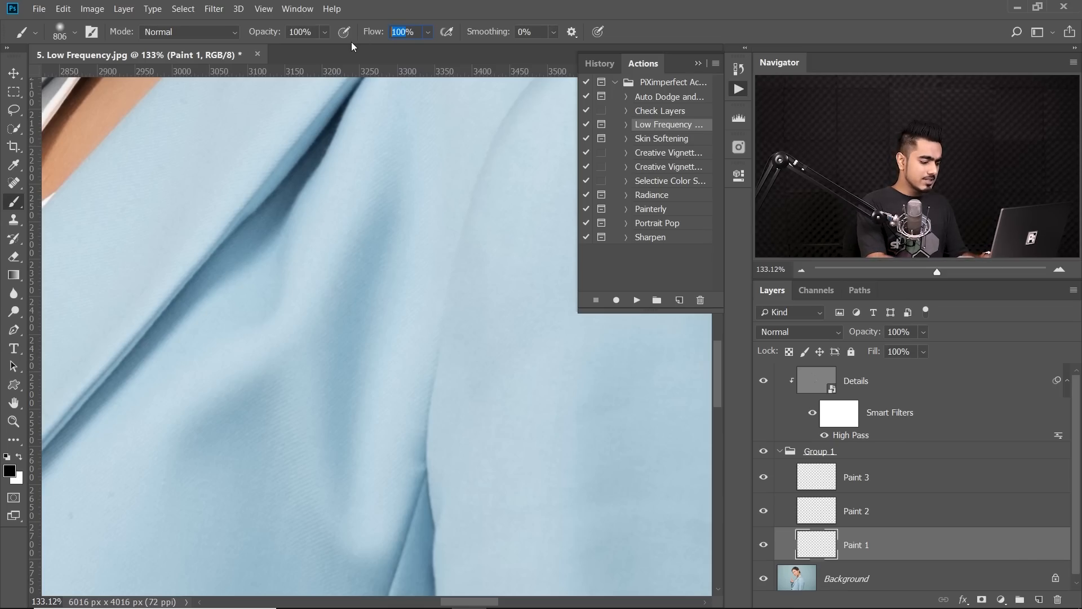
pyautogui.write('5')
pyautogui.press('Return')
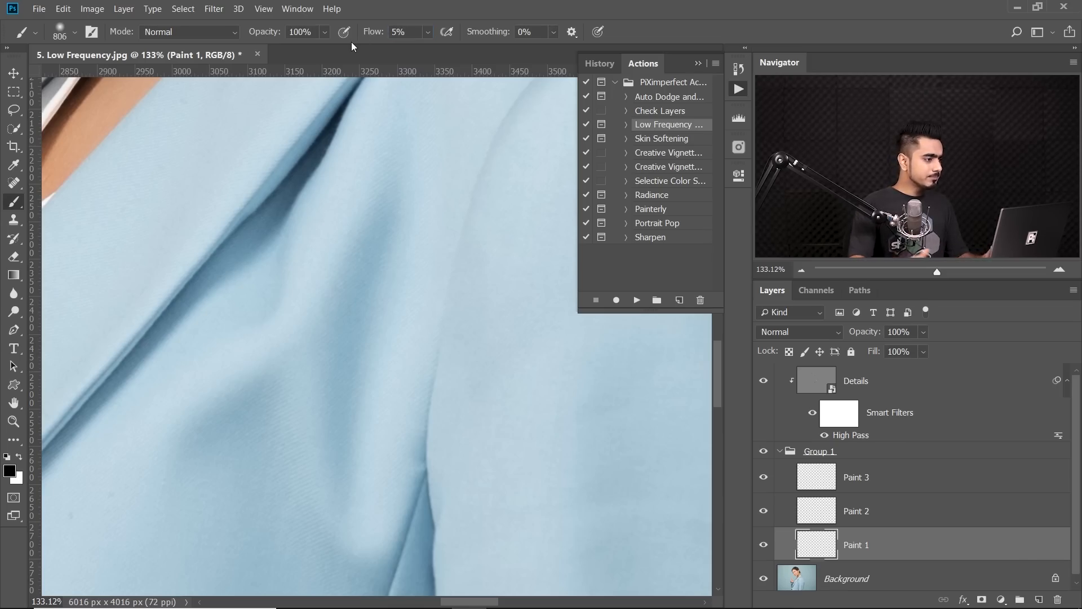
pyautogui.click(73, 31)
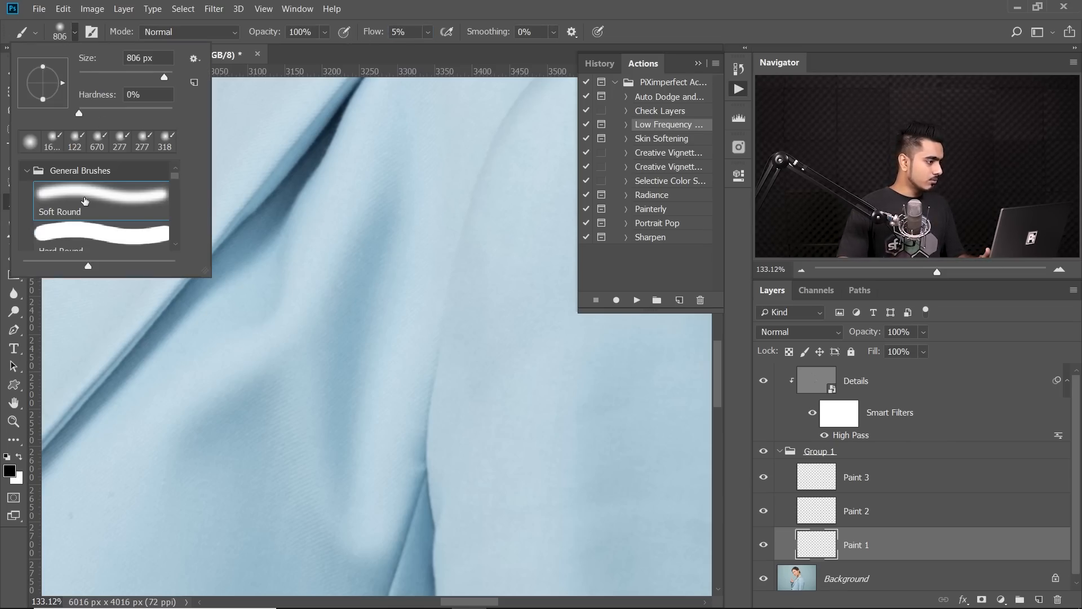
pyautogui.moveTo(352, 268)
pyautogui.mouseDown()
pyautogui.moveTo(388, 293)
pyautogui.moveTo(101, 290)
pyautogui.mouseUp()
pyautogui.moveTo(309, 299)
pyautogui.mouseDown()
pyautogui.moveTo(269, 317)
pyautogui.moveTo(280, 327)
pyautogui.mouseUp()
# Set the Eyedropper's sample size to 5 by 5 Average.
pyautogui.click(14, 164)
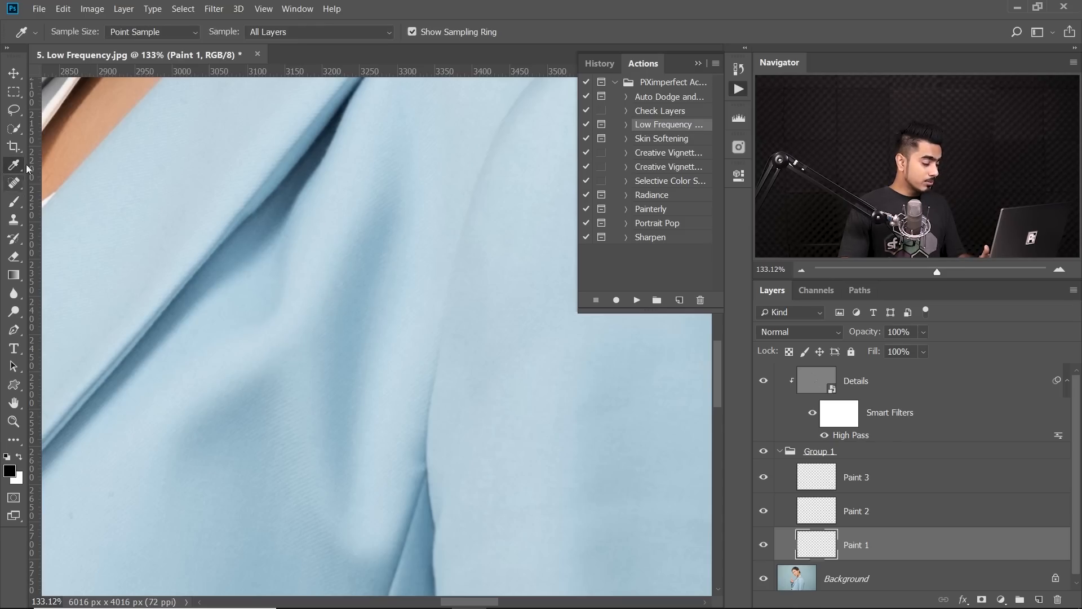
pyautogui.click(146, 34)
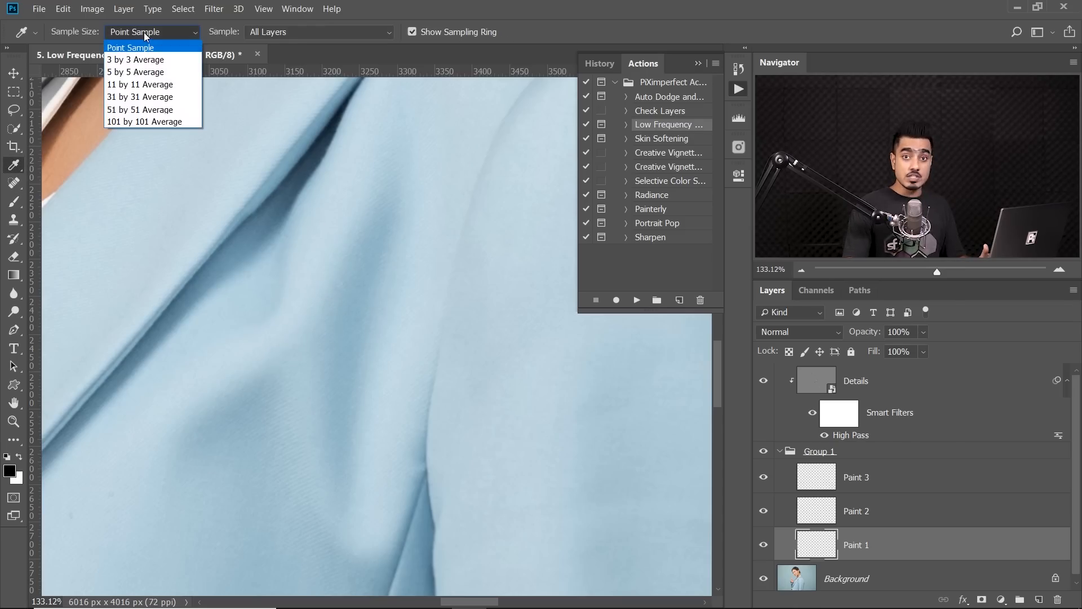
pyautogui.click(152, 75)
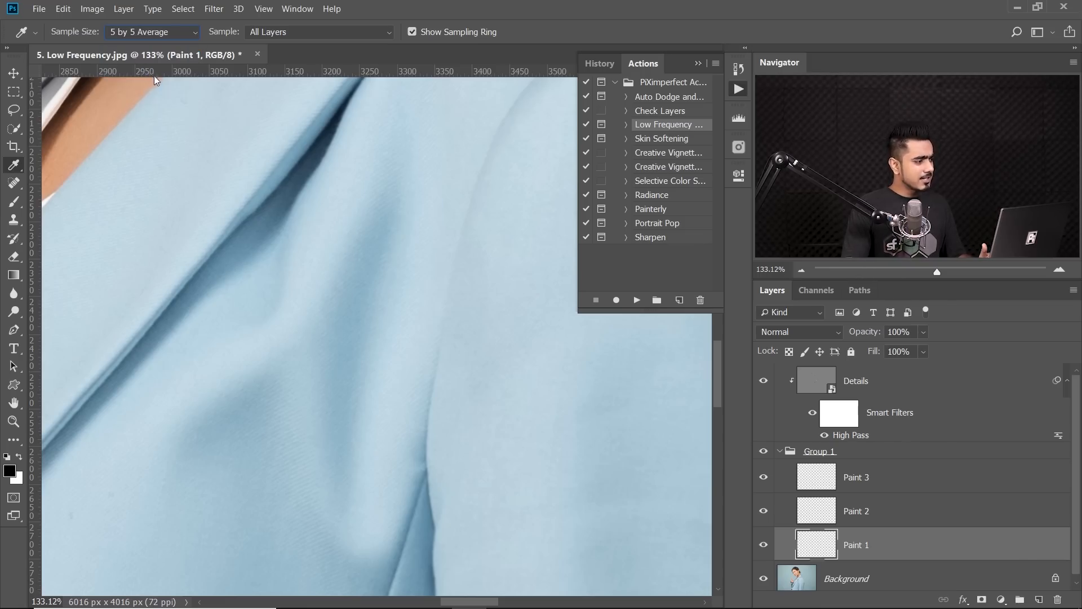
# Sample a light coat tone with the Brush tool and paint it over the dark fold below the lapel on Paint 1.
pyautogui.click(19, 203)
pyautogui.keyDown('alt'); pyautogui.rightClick(370, 340); pyautogui.keyUp('alt')
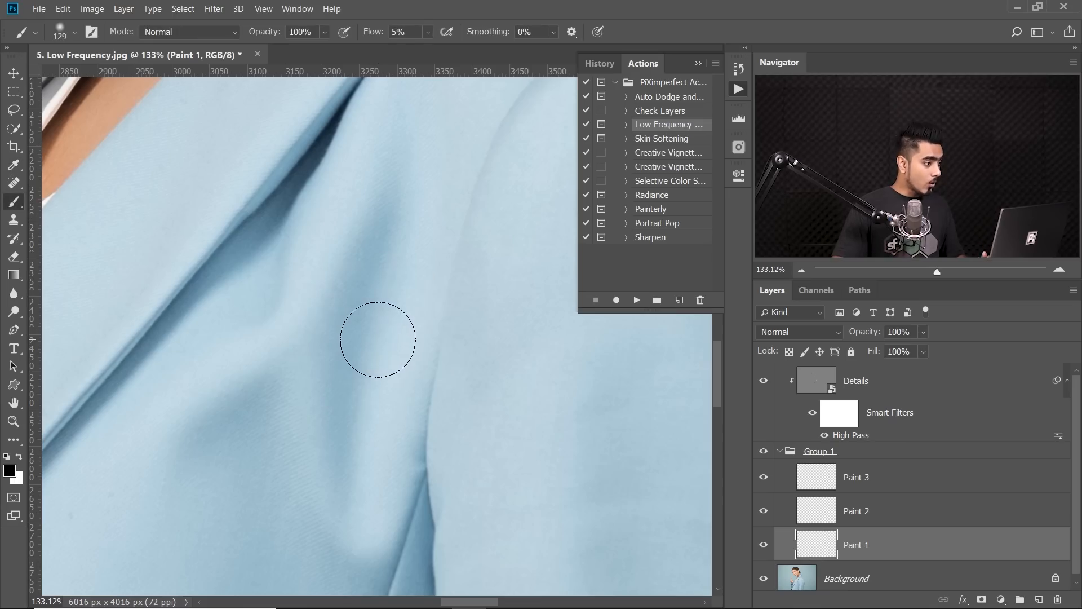
pyautogui.keyDown('alt'); pyautogui.click(411, 320); pyautogui.keyUp('alt')
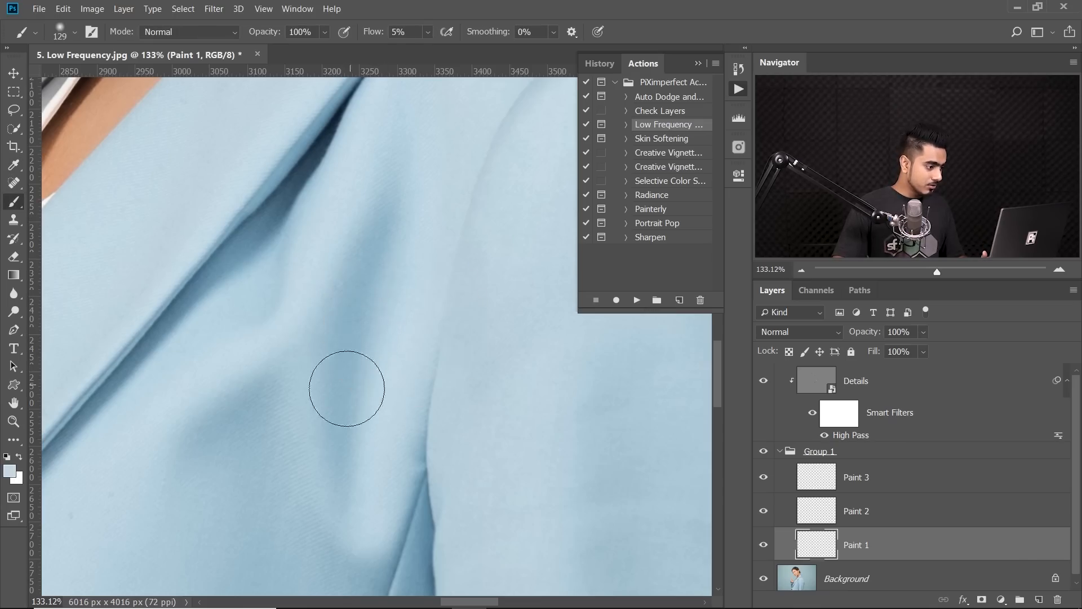
pyautogui.moveTo(340, 419)
pyautogui.mouseDown()
pyautogui.moveTo(332, 481)
pyautogui.moveTo(358, 459)
pyautogui.mouseUp()
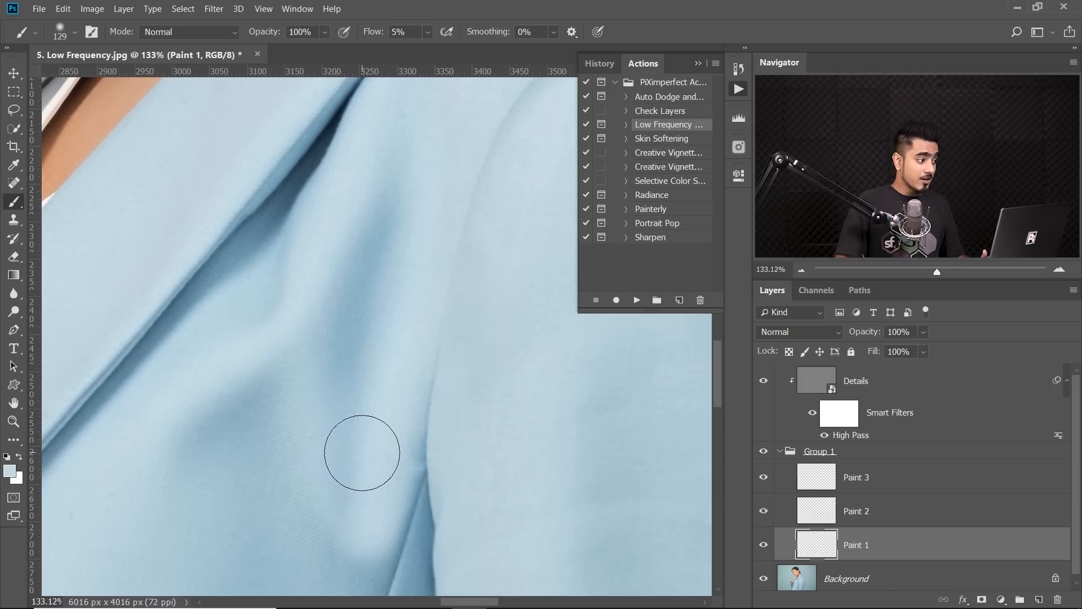
# Set the Eyedropper to sample from Current & Below.
pyautogui.click(15, 164)
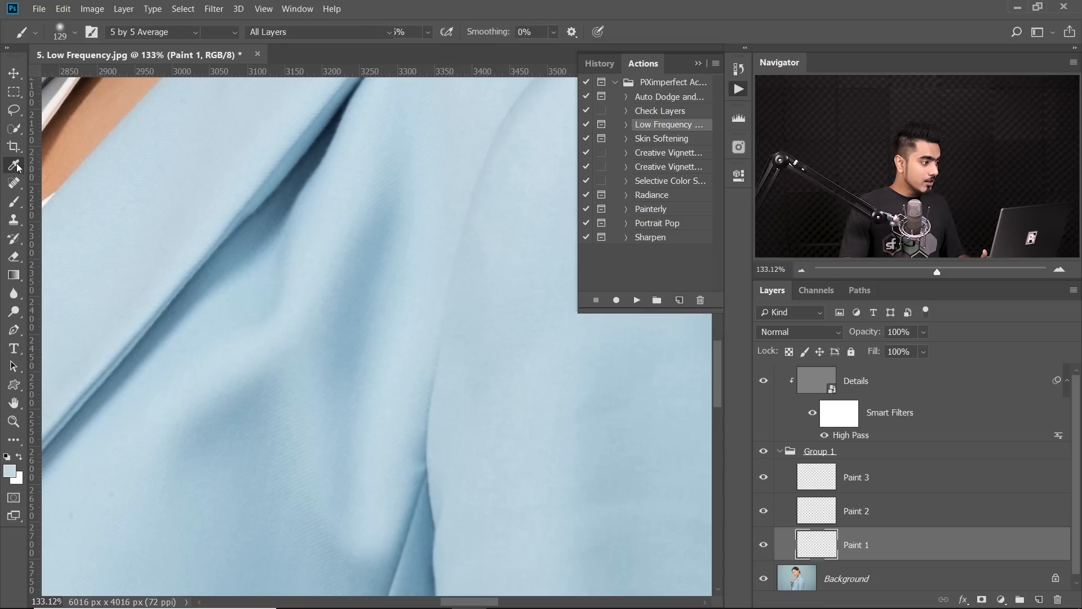
pyautogui.click(290, 32)
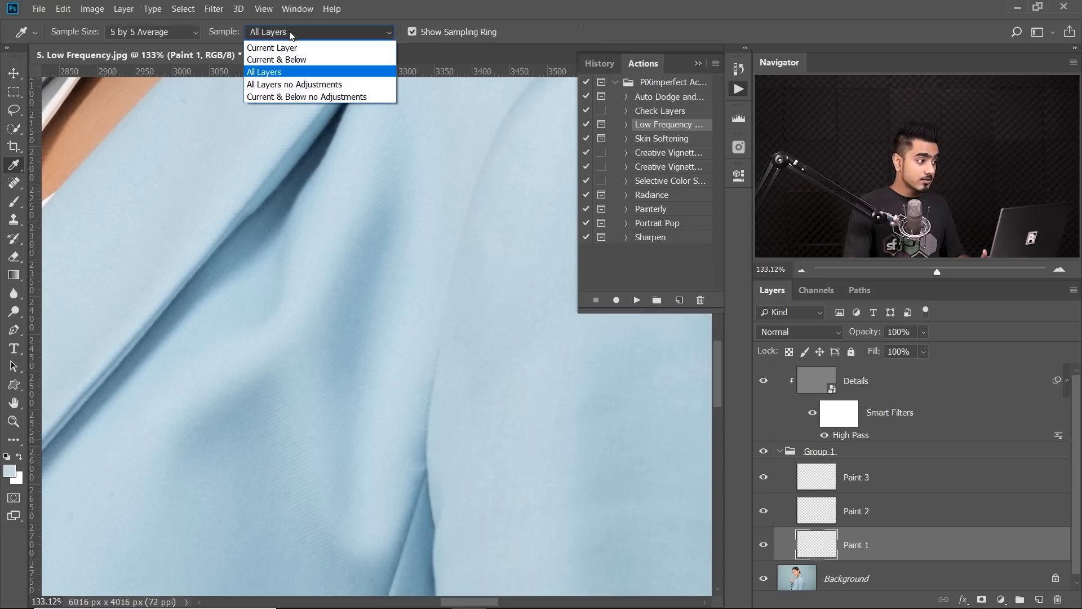
pyautogui.click(300, 60)
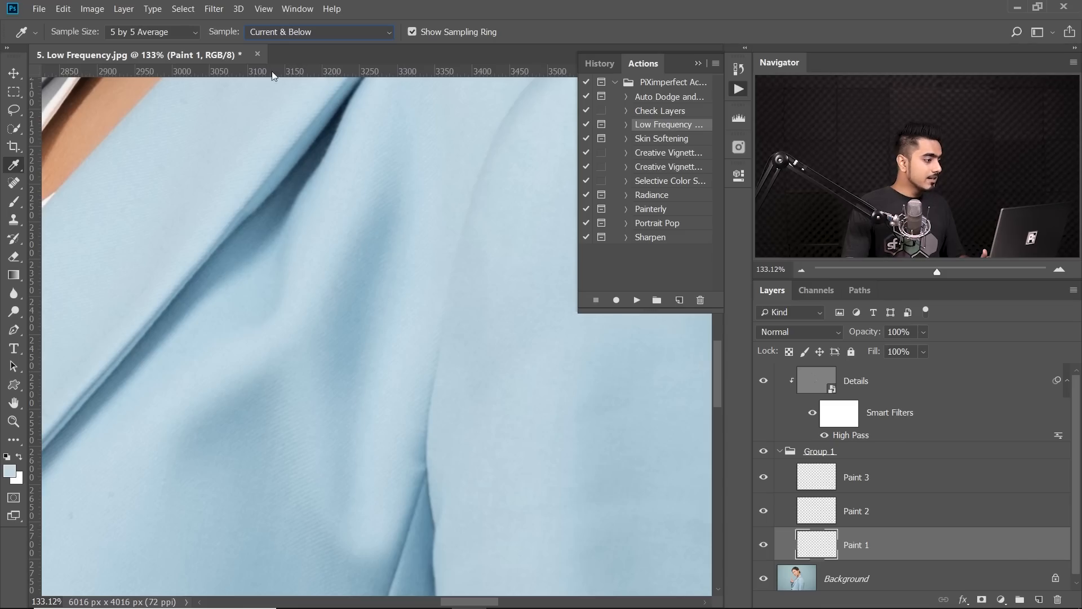
# Paint over the dark vertical fold beside the lapel on Paint 1, resampling neighbouring coat tones with the Brush tool.
pyautogui.click(14, 202)
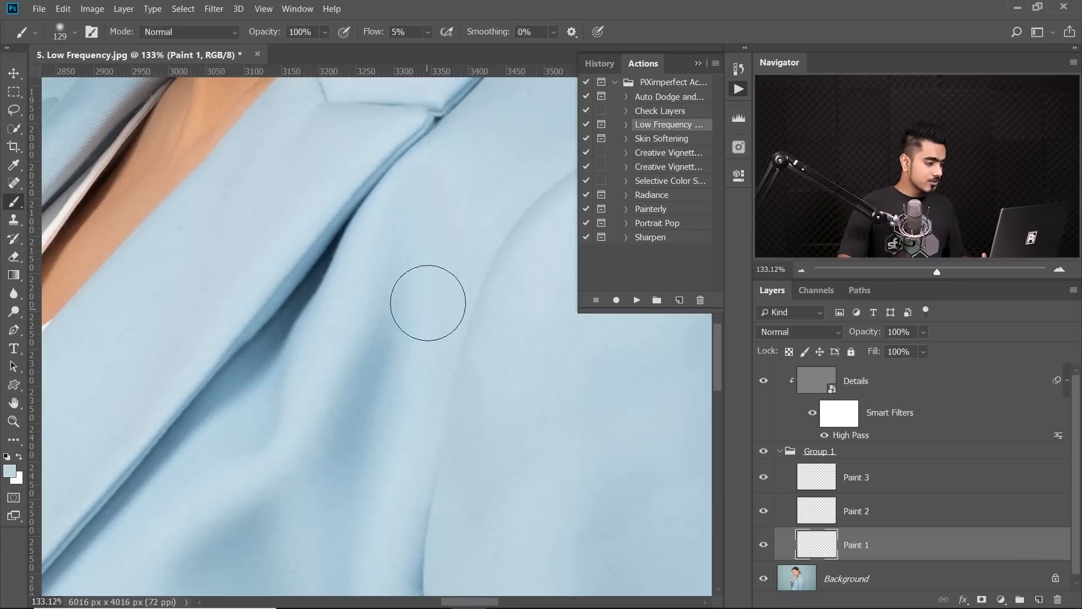
pyautogui.keyDown('alt'); pyautogui.click(430, 291); pyautogui.keyUp('alt')
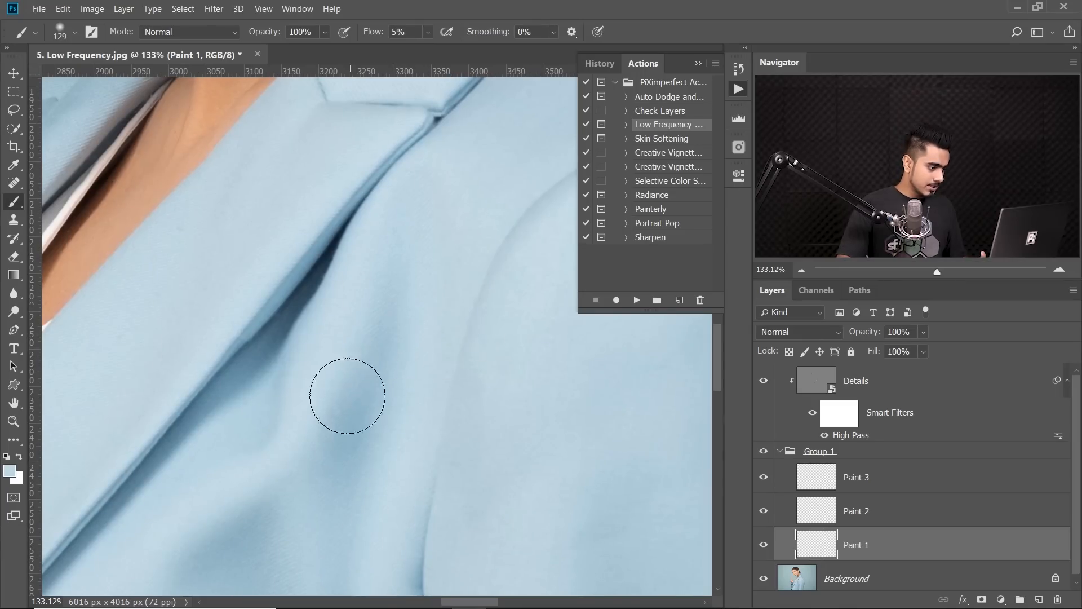
pyautogui.keyDown('alt'); pyautogui.click(392, 368); pyautogui.keyUp('alt')
pyautogui.moveTo(362, 408)
pyautogui.mouseDown()
pyautogui.moveTo(341, 449)
pyautogui.moveTo(355, 447)
pyautogui.moveTo(351, 482)
pyautogui.mouseUp()
pyautogui.keyDown('alt'); pyautogui.click(342, 345); pyautogui.keyUp('alt')
pyautogui.keyDown('alt'); pyautogui.click(412, 311); pyautogui.keyUp('alt')
pyautogui.moveTo(348, 361); pyautogui.dragTo(399, 369)
pyautogui.keyDown('alt'); pyautogui.click(383, 249); pyautogui.keyUp('alt')
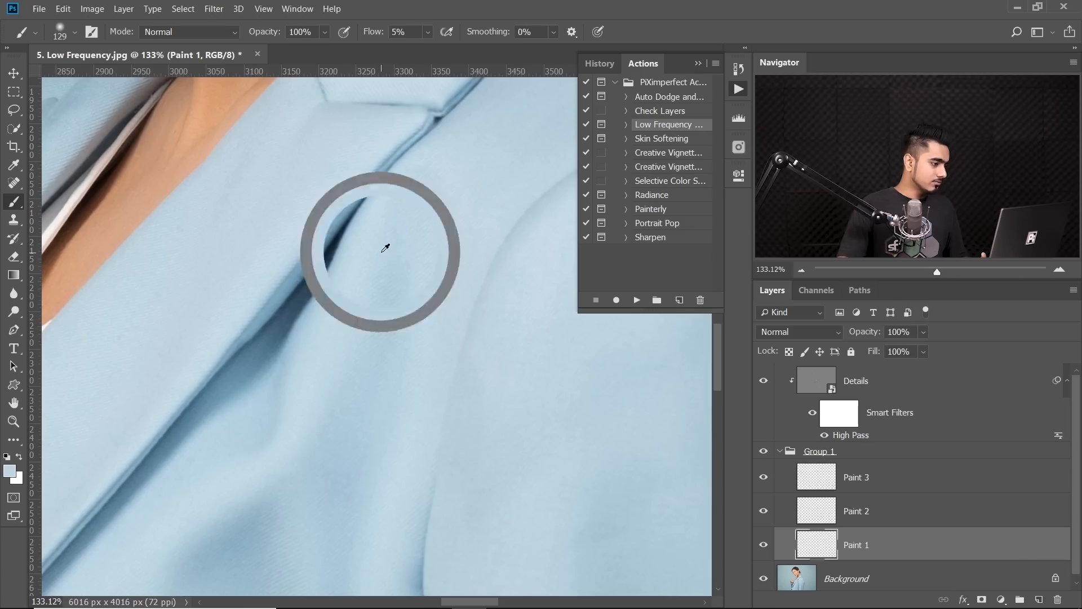
pyautogui.moveTo(355, 302); pyautogui.dragTo(297, 413)
# Blend the rest of the vertical fold down toward the sleeve seam on Paint 1 with freshly sampled coat tones.
pyautogui.keyDown('alt'); pyautogui.click(409, 296); pyautogui.keyUp('alt')
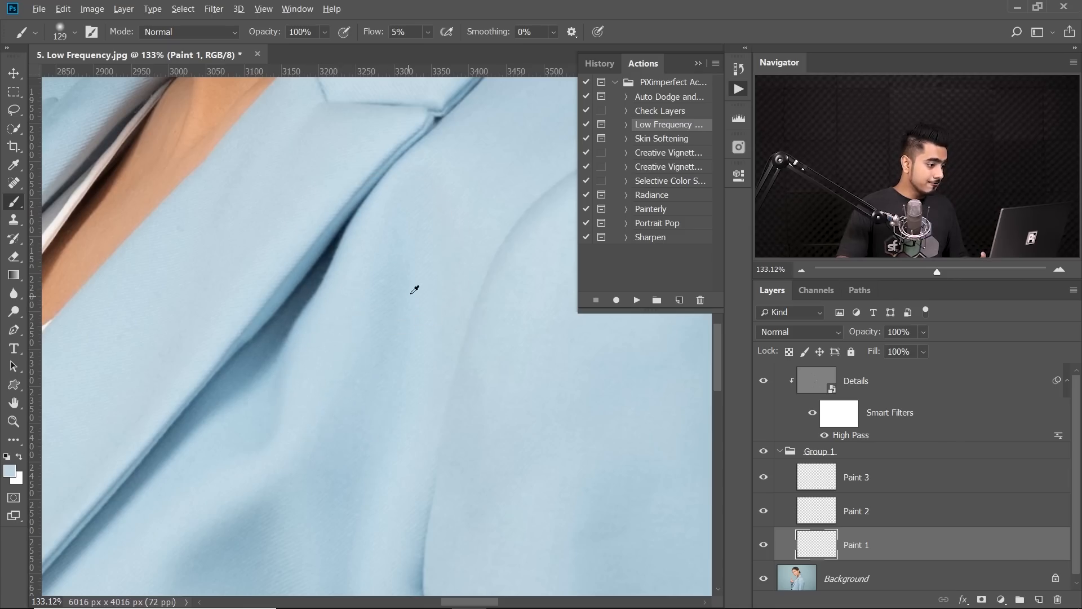
pyautogui.moveTo(385, 321)
pyautogui.mouseDown()
pyautogui.moveTo(396, 340)
pyautogui.moveTo(338, 439)
pyautogui.moveTo(331, 497)
pyautogui.mouseUp()
pyautogui.moveTo(377, 373); pyautogui.dragTo(467, 219)
pyautogui.keyDown('alt'); pyautogui.click(320, 496); pyautogui.keyUp('alt')
pyautogui.moveTo(384, 434); pyautogui.dragTo(376, 460)
pyautogui.moveTo(418, 428); pyautogui.dragTo(406, 492)
pyautogui.keyDown('alt'); pyautogui.click(272, 499); pyautogui.keyUp('alt')
pyautogui.moveTo(399, 354)
pyautogui.mouseDown()
pyautogui.moveTo(362, 399)
pyautogui.moveTo(328, 475)
pyautogui.mouseUp()
pyautogui.moveTo(406, 448); pyautogui.dragTo(364, 522)
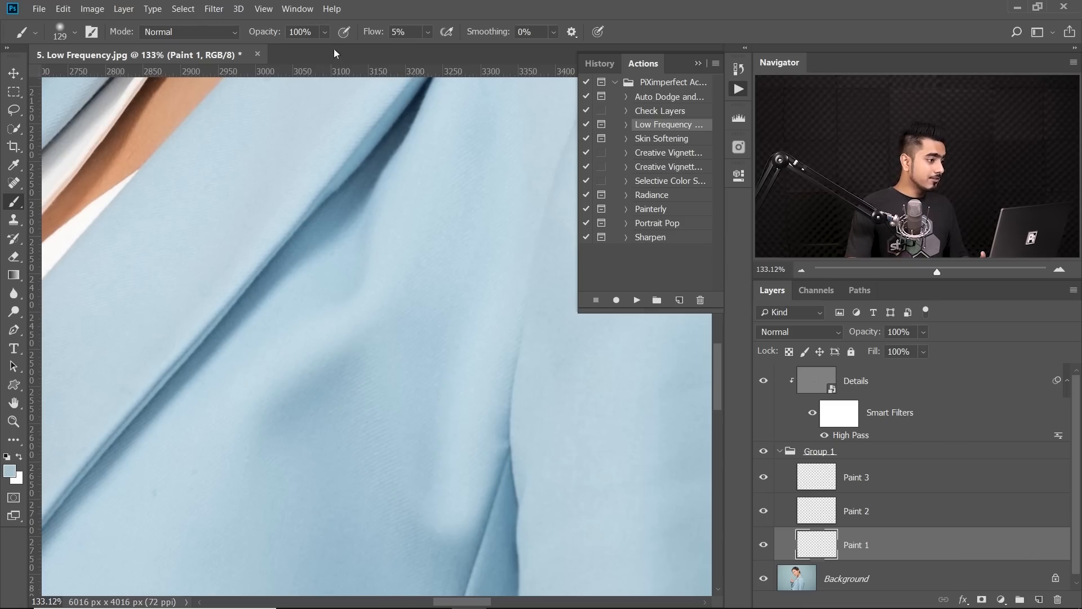
# Set the brush flow to 10% and smooth the diagonal fold across the coat's chest with sampled nearby tones.
pyautogui.write('10')
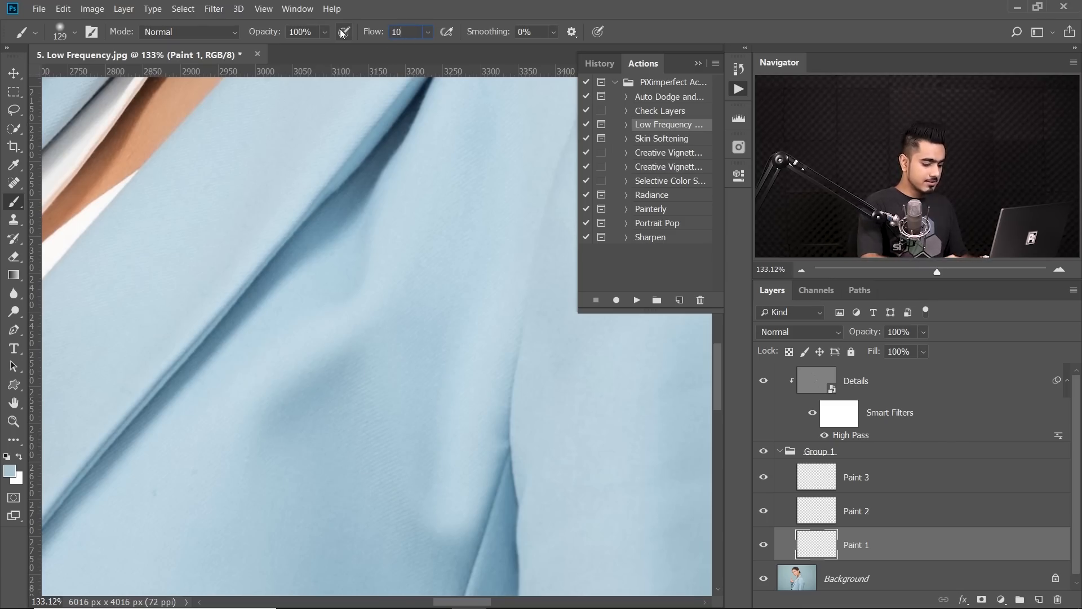
pyautogui.keyDown('alt'); pyautogui.click(219, 449); pyautogui.keyUp('alt')
pyautogui.moveTo(263, 410)
pyautogui.mouseDown()
pyautogui.moveTo(278, 435)
pyautogui.moveTo(327, 352)
pyautogui.moveTo(355, 336)
pyautogui.moveTo(355, 359)
pyautogui.mouseUp()
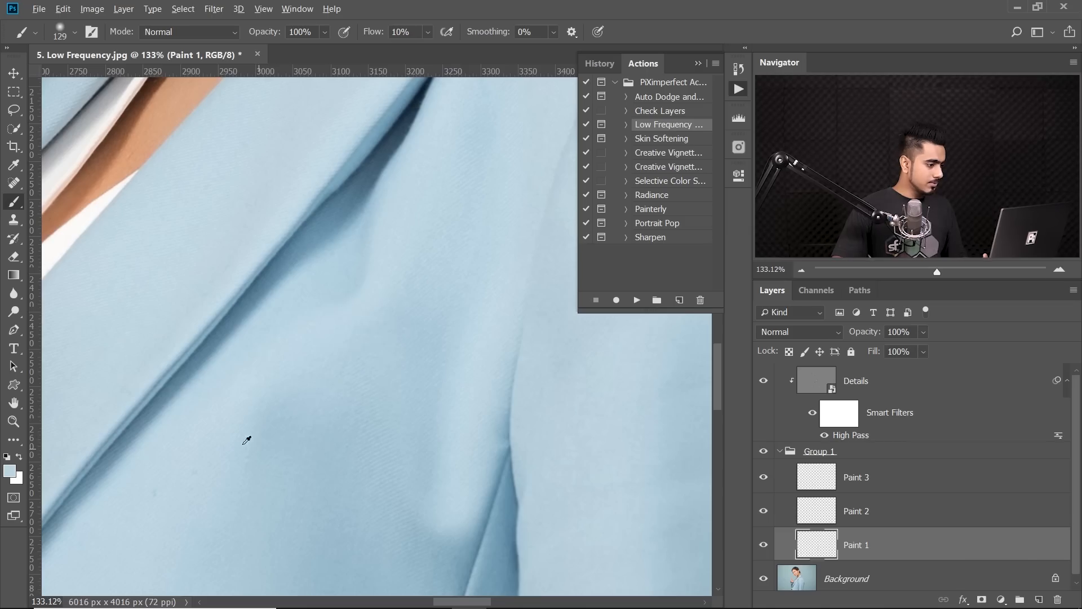
pyautogui.keyDown('alt'); pyautogui.click(319, 424); pyautogui.keyUp('alt')
pyautogui.keyDown('alt'); pyautogui.click(331, 329); pyautogui.keyUp('alt')
pyautogui.moveTo(366, 264)
pyautogui.mouseDown()
pyautogui.moveTo(347, 281)
pyautogui.moveTo(377, 248)
pyautogui.moveTo(346, 286)
pyautogui.moveTo(384, 243)
pyautogui.mouseUp()
pyautogui.keyDown('alt'); pyautogui.click(356, 483); pyautogui.keyUp('alt')
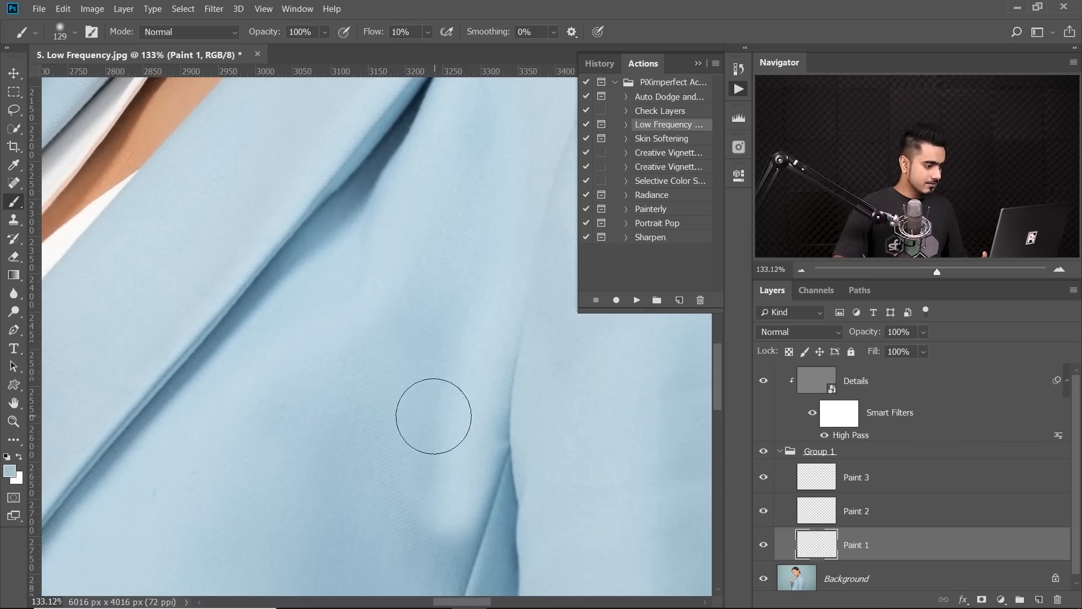
pyautogui.moveTo(442, 292)
pyautogui.mouseDown()
pyautogui.moveTo(397, 292)
pyautogui.moveTo(388, 353)
pyautogui.moveTo(445, 315)
pyautogui.mouseUp()
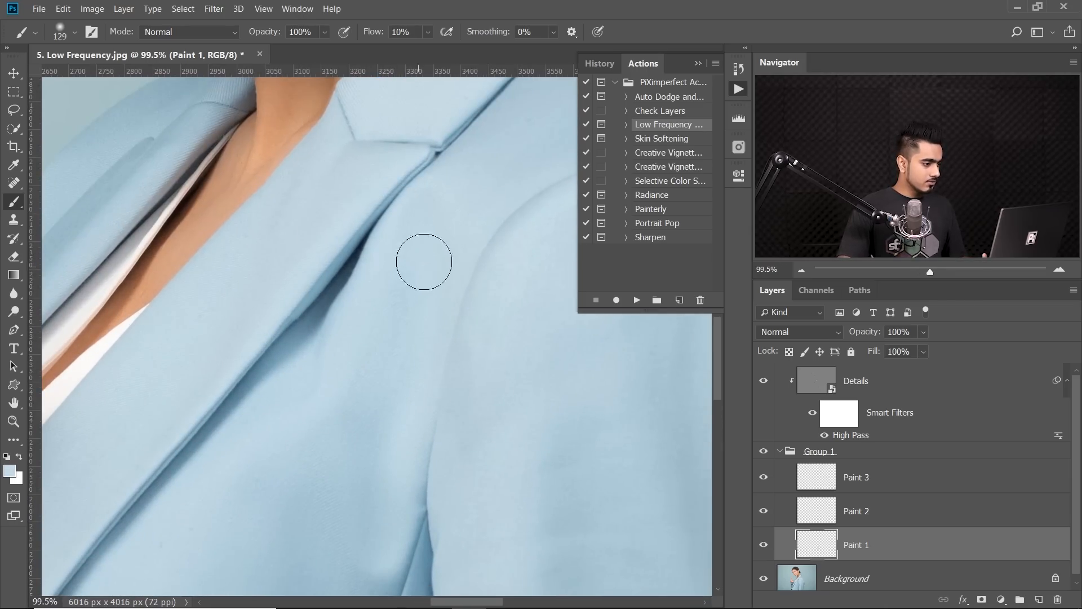
pyautogui.keyDown('alt'); pyautogui.click(463, 183); pyautogui.keyUp('alt')
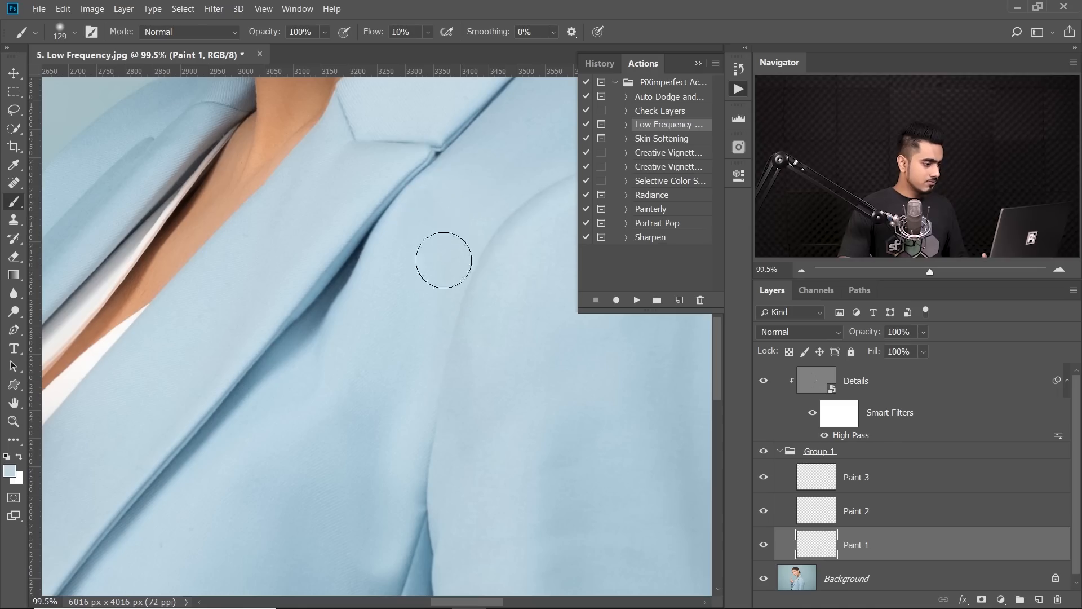
# Compare the coat before and after retouching by showing only the Background layer and restoring all layers.
pyautogui.moveTo(472, 368); pyautogui.dragTo(449, 372)
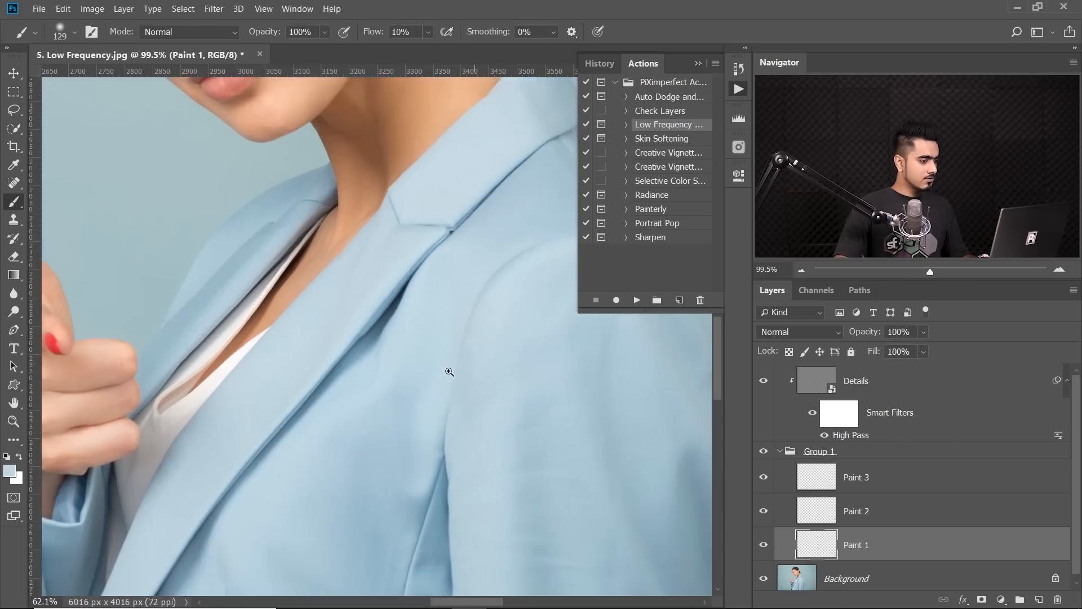
pyautogui.moveTo(483, 337); pyautogui.dragTo(458, 356)
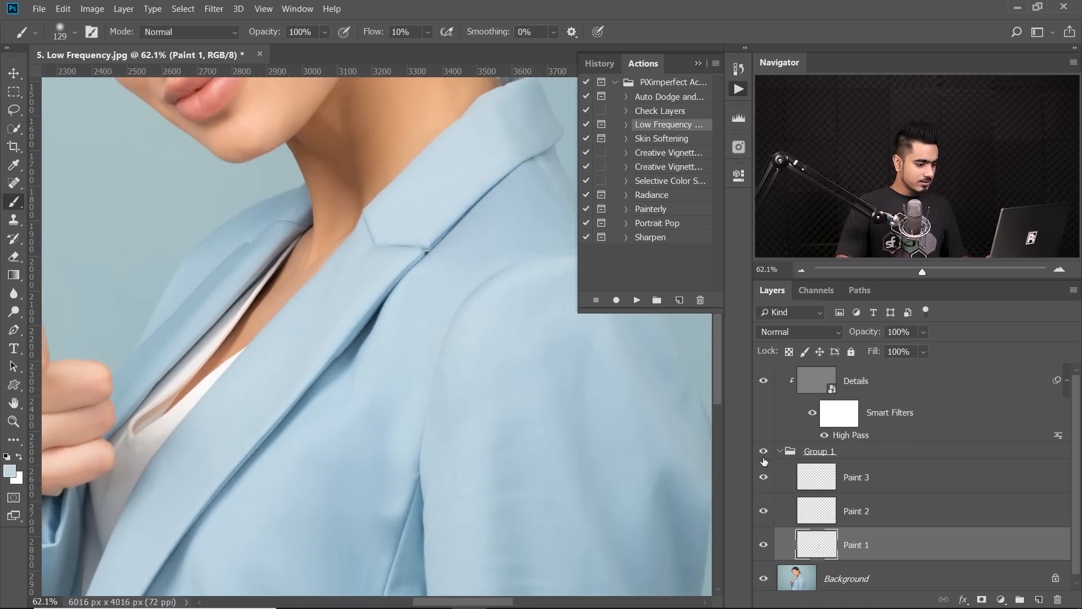
pyautogui.keyDown('alt'); pyautogui.click(761, 581); pyautogui.keyUp('alt')
pyautogui.keyDown('alt'); pyautogui.click(762, 579); pyautogui.keyUp('alt')
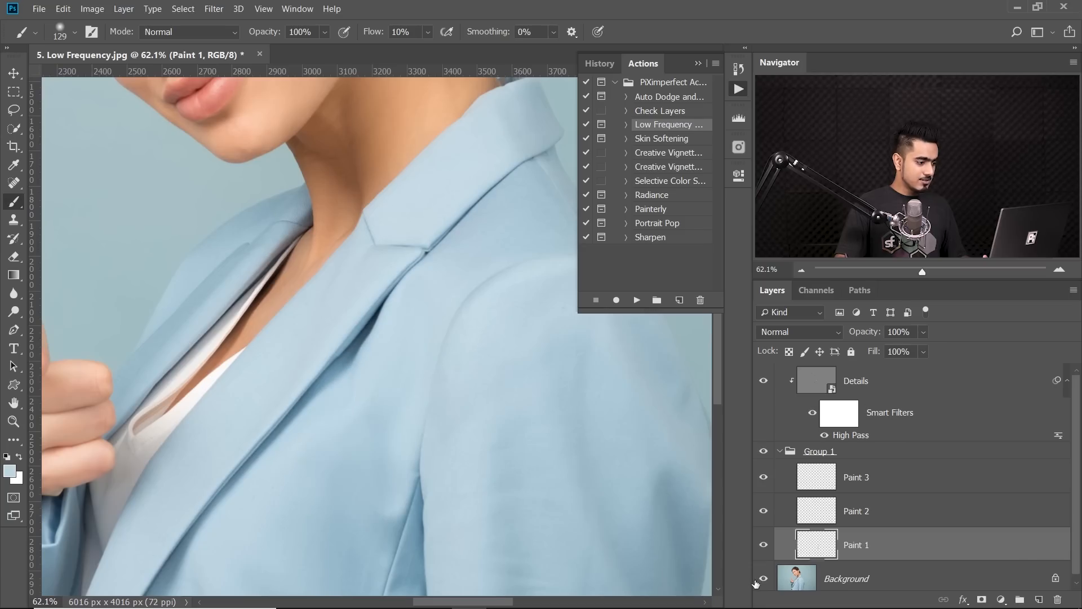
# Select the Paint 2 layer and paint over the remaining light and dark patches beside the sleeve seam.
pyautogui.scroll(5, 415, 420)
pyautogui.moveTo(414, 417); pyautogui.dragTo(490, 263)
pyautogui.hotkey('alt', ']')
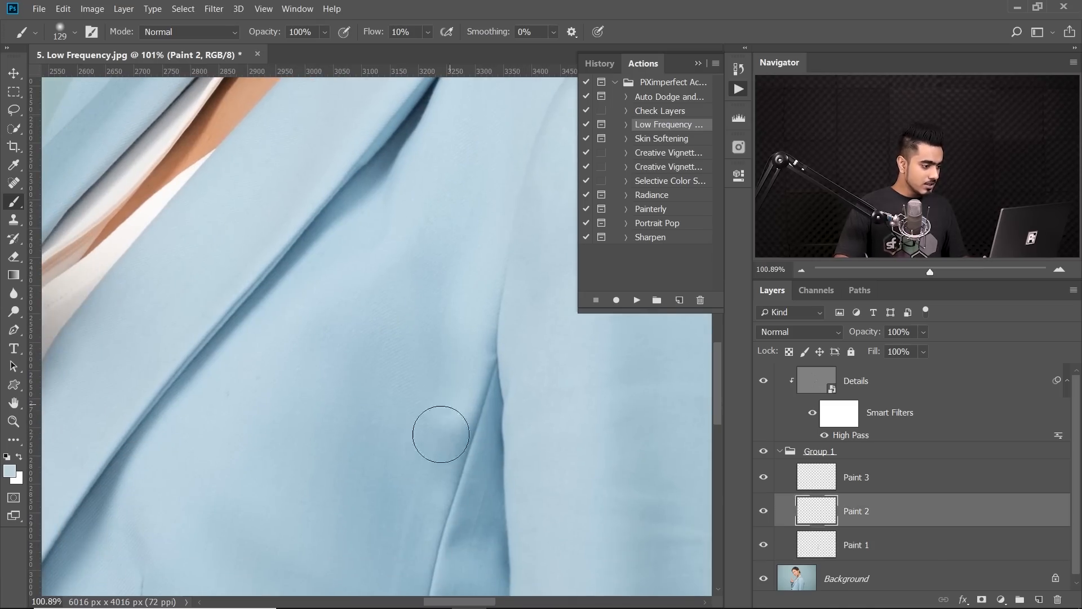
pyautogui.moveTo(444, 414)
pyautogui.mouseDown()
pyautogui.moveTo(431, 421)
pyautogui.moveTo(433, 439)
pyautogui.moveTo(438, 401)
pyautogui.mouseUp()
pyautogui.moveTo(451, 290); pyautogui.dragTo(431, 394)
pyautogui.scroll(-3, 515, 380)
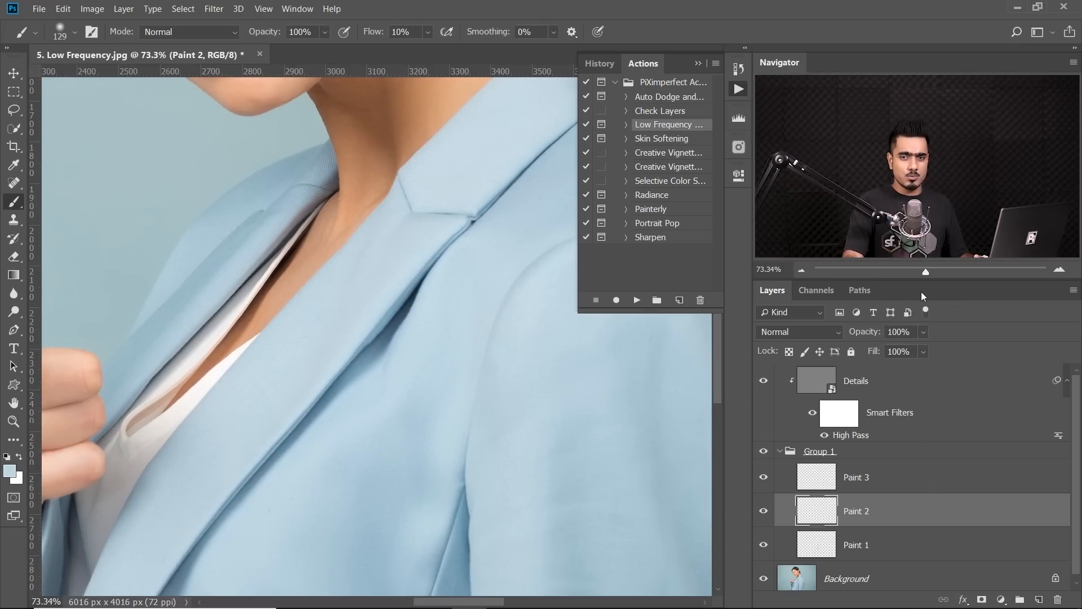
# Smooth the folds on the upper sleeve on Paint 2 with sampled fabric tones, and view the whole image.
pyautogui.moveTo(445, 205); pyautogui.dragTo(382, 333)
pyautogui.scroll(-3, 447, 322)
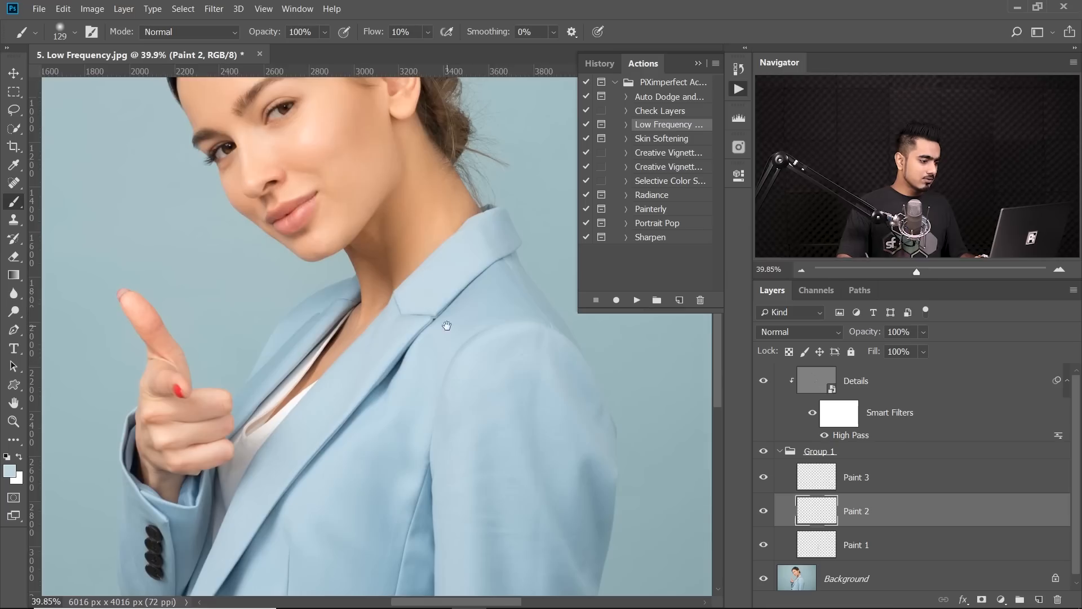
pyautogui.moveTo(447, 322); pyautogui.dragTo(348, 107)
pyautogui.moveTo(368, 251); pyautogui.dragTo(333, 357)
pyautogui.scroll(3, 413, 231)
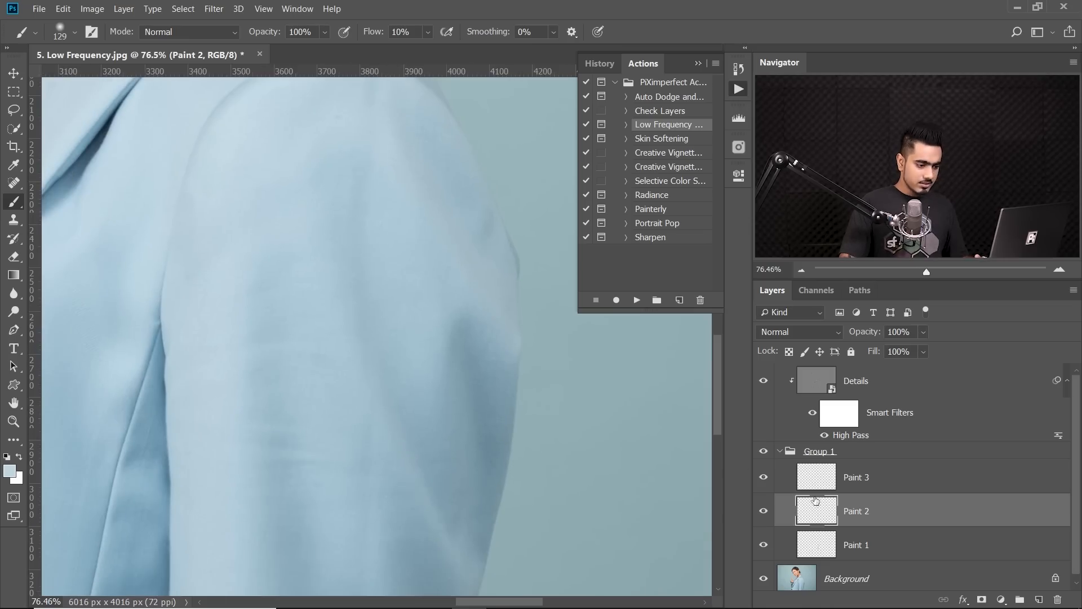
pyautogui.keyDown('alt'); pyautogui.click(391, 233); pyautogui.keyUp('alt')
pyautogui.moveTo(359, 225)
pyautogui.mouseDown()
pyautogui.moveTo(335, 237)
pyautogui.moveTo(354, 253)
pyautogui.moveTo(354, 291)
pyautogui.moveTo(370, 279)
pyautogui.moveTo(375, 309)
pyautogui.moveTo(380, 218)
pyautogui.moveTo(348, 179)
pyautogui.moveTo(333, 204)
pyautogui.mouseUp()
pyautogui.keyDown('alt'); pyautogui.click(393, 230); pyautogui.keyUp('alt')
pyautogui.keyDown('alt'); pyautogui.click(409, 234); pyautogui.keyUp('alt')
pyautogui.keyDown('alt'); pyautogui.click(326, 199); pyautogui.keyUp('alt')
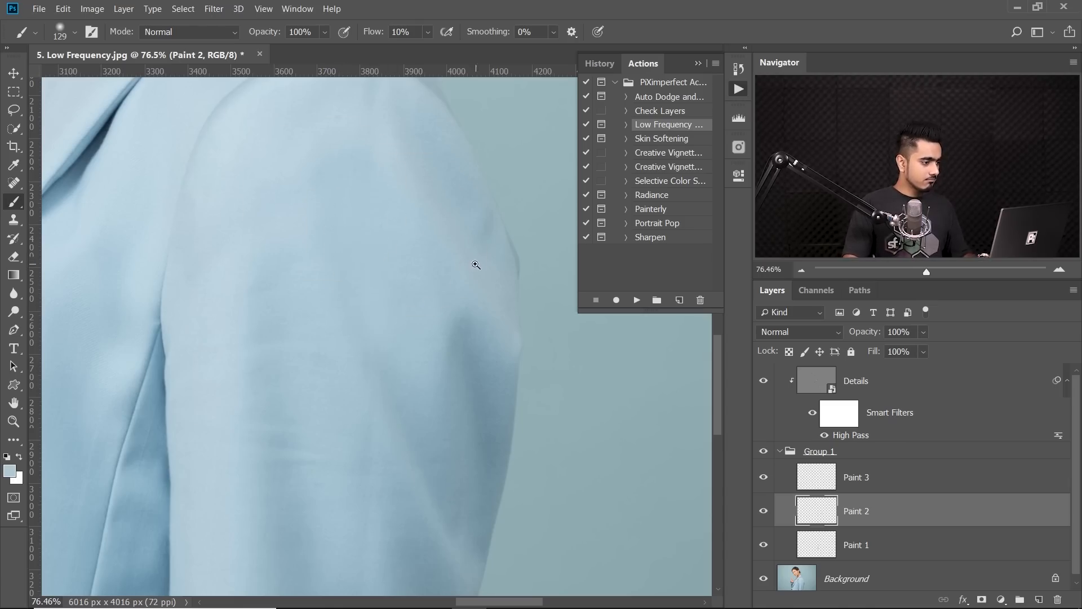
pyautogui.scroll(-3, 473, 266)
pyautogui.hotkey('ctrl', '0')
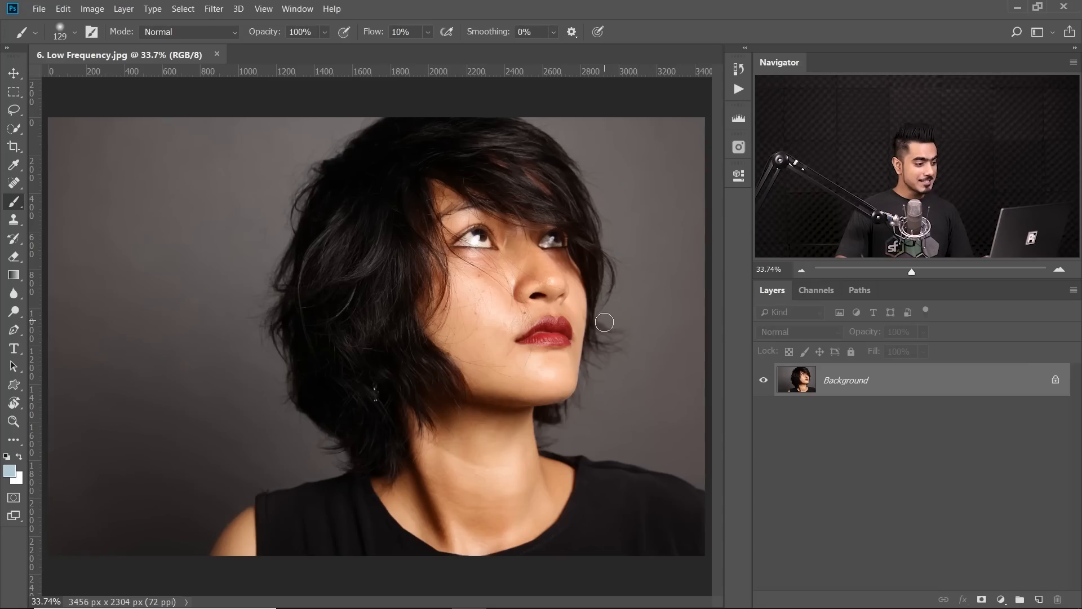
# Run the Low Frequency Retouching action on the portrait 6. Low Frequency.jpg.
pyautogui.moveTo(540, 320)
pyautogui.mouseDown()
pyautogui.moveTo(568, 332)
pyautogui.moveTo(536, 341)
pyautogui.mouseUp()
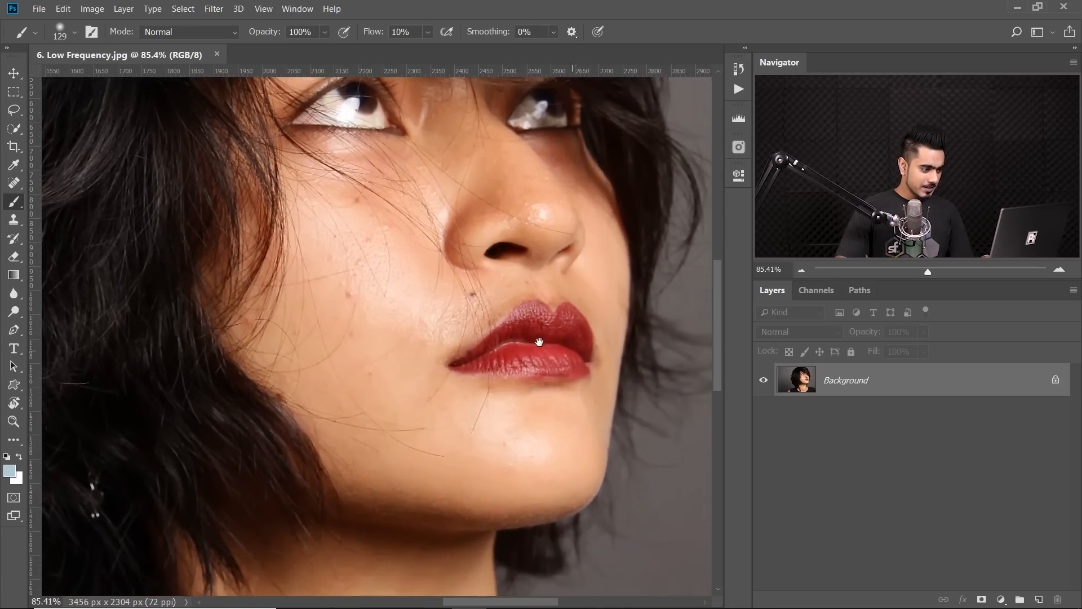
pyautogui.click(739, 89)
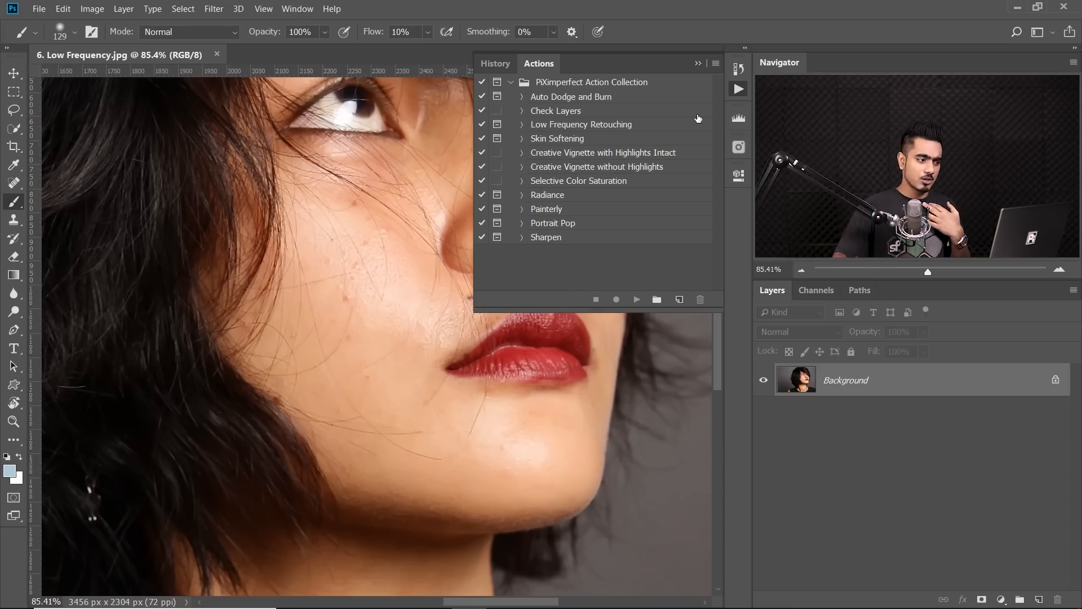
pyautogui.moveTo(435, 297); pyautogui.dragTo(389, 293)
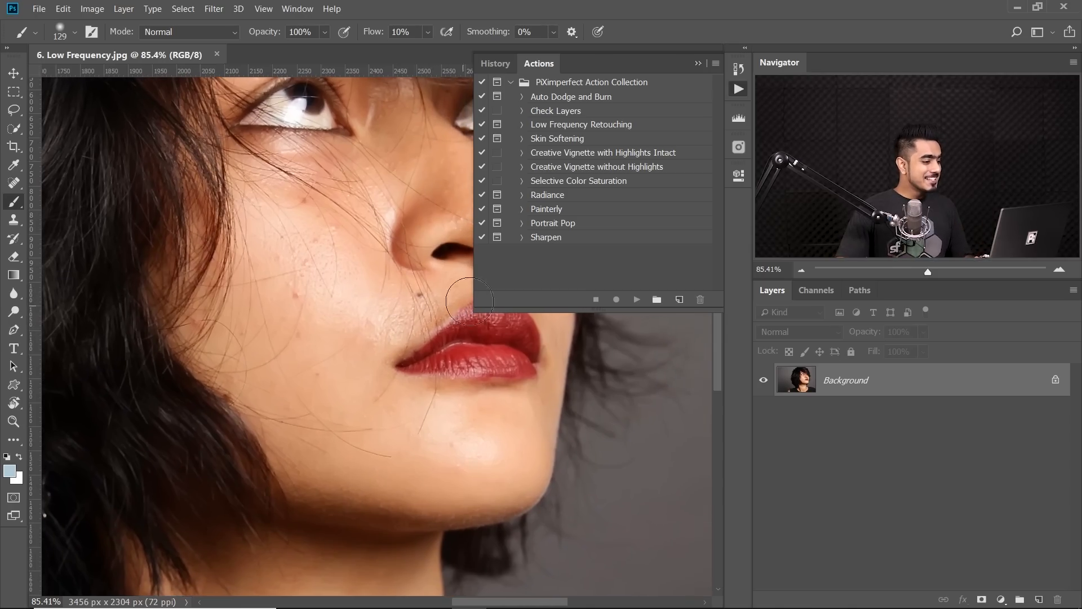
pyautogui.click(579, 126)
pyautogui.click(636, 300)
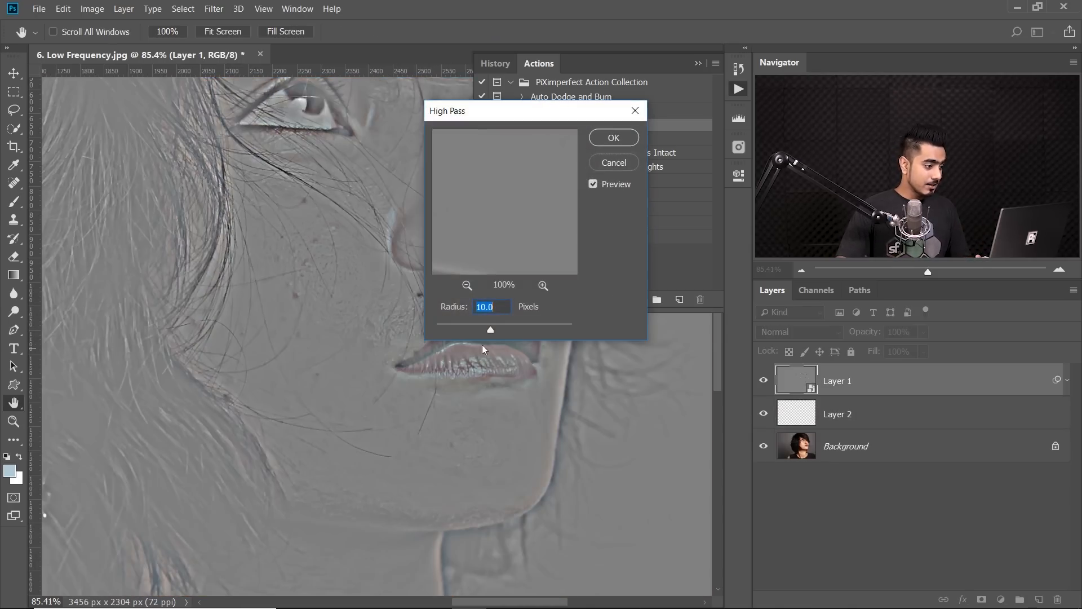
# Set the High Pass radius to 3.0 pixels, judging the facial skin detail, and apply the filter.
pyautogui.moveTo(381, 339); pyautogui.dragTo(272, 333)
pyautogui.moveTo(458, 328); pyautogui.dragTo(442, 332)
pyautogui.click(451, 327)
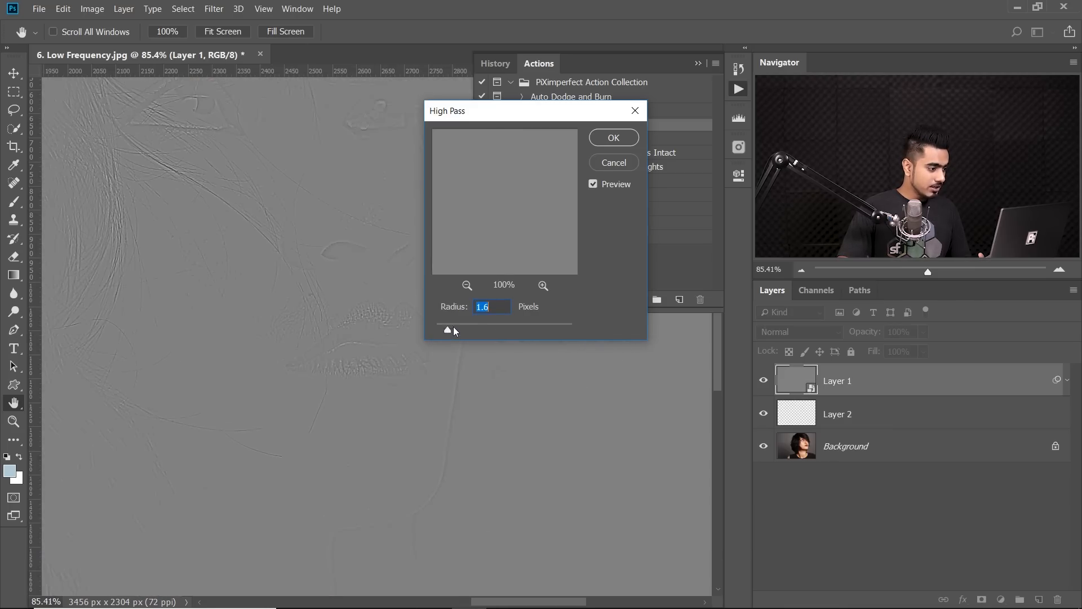
pyautogui.click(465, 329)
pyautogui.moveTo(473, 328)
pyautogui.mouseDown()
pyautogui.moveTo(490, 327)
pyautogui.moveTo(461, 327)
pyautogui.mouseUp()
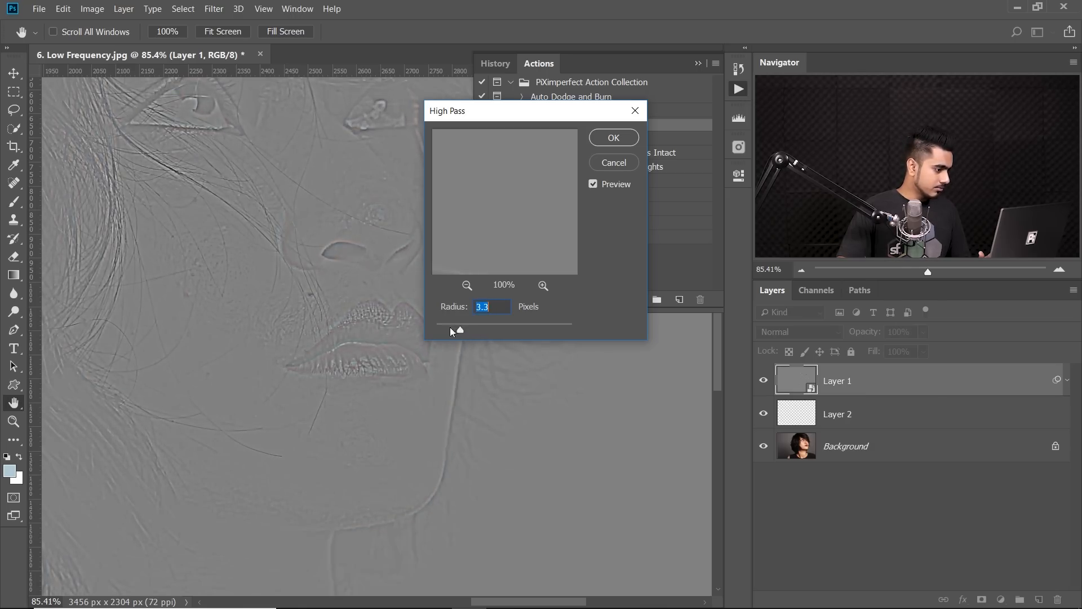
pyautogui.moveTo(463, 327); pyautogui.dragTo(465, 328)
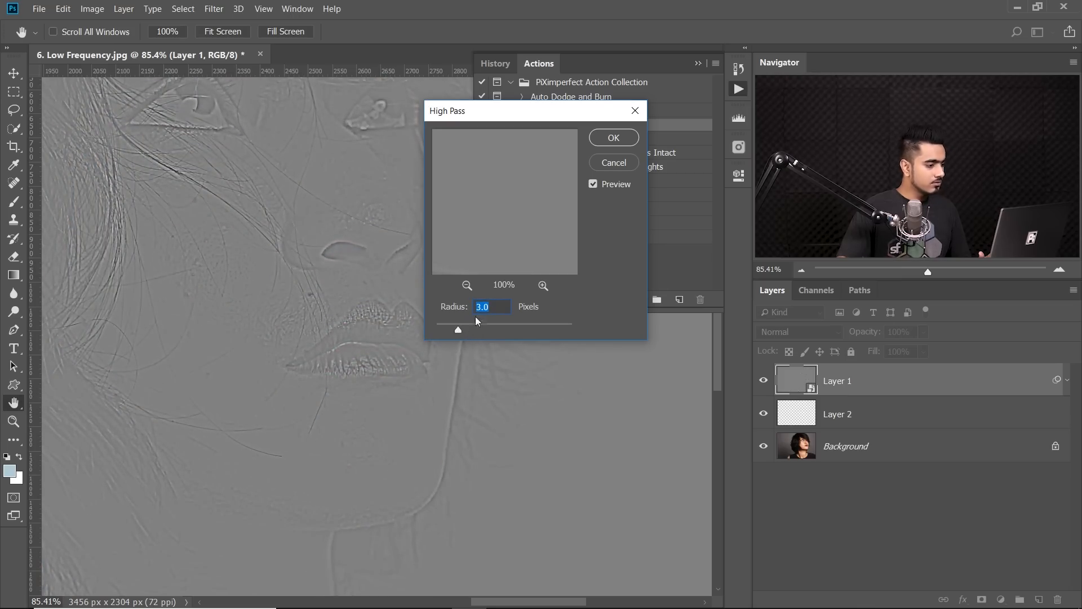
pyautogui.click(619, 144)
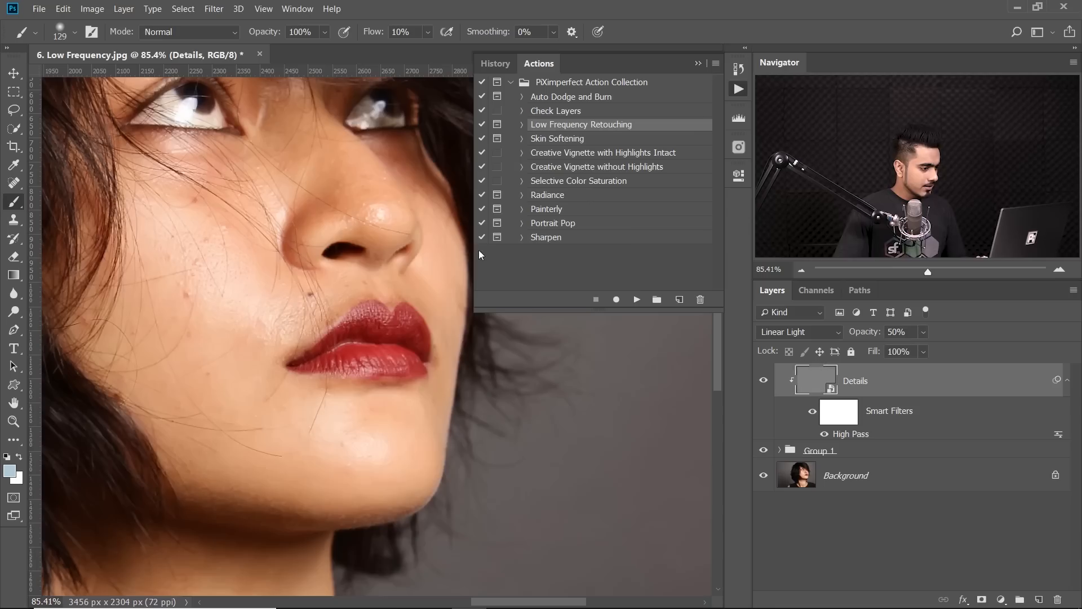
# Expand Group 1 and select its Paint 1 layer for retouching the face.
pyautogui.click(779, 450)
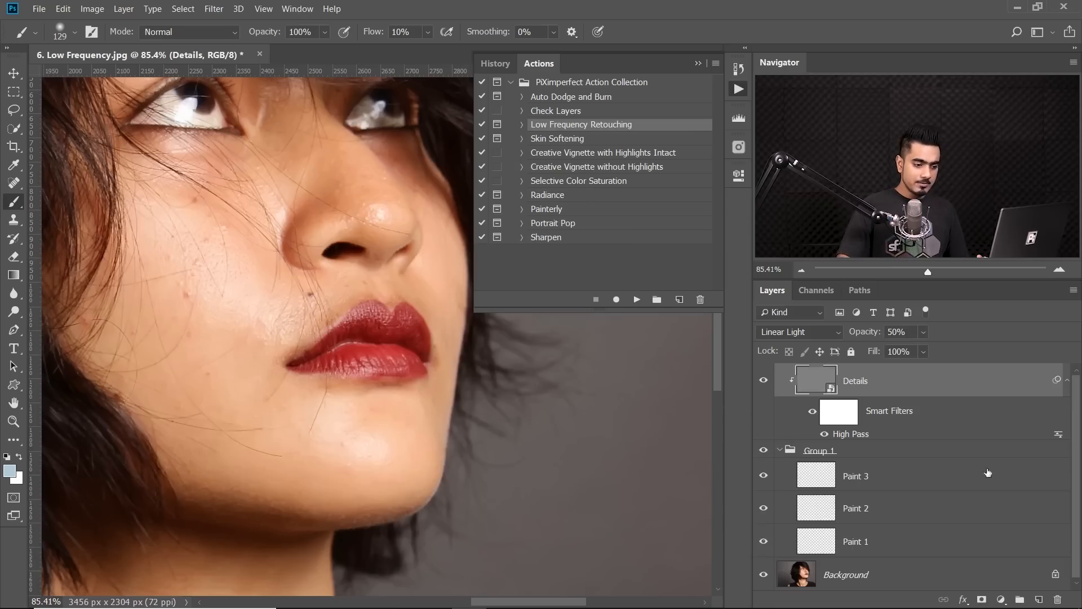
pyautogui.click(882, 539)
pyautogui.scroll(3, 307, 279)
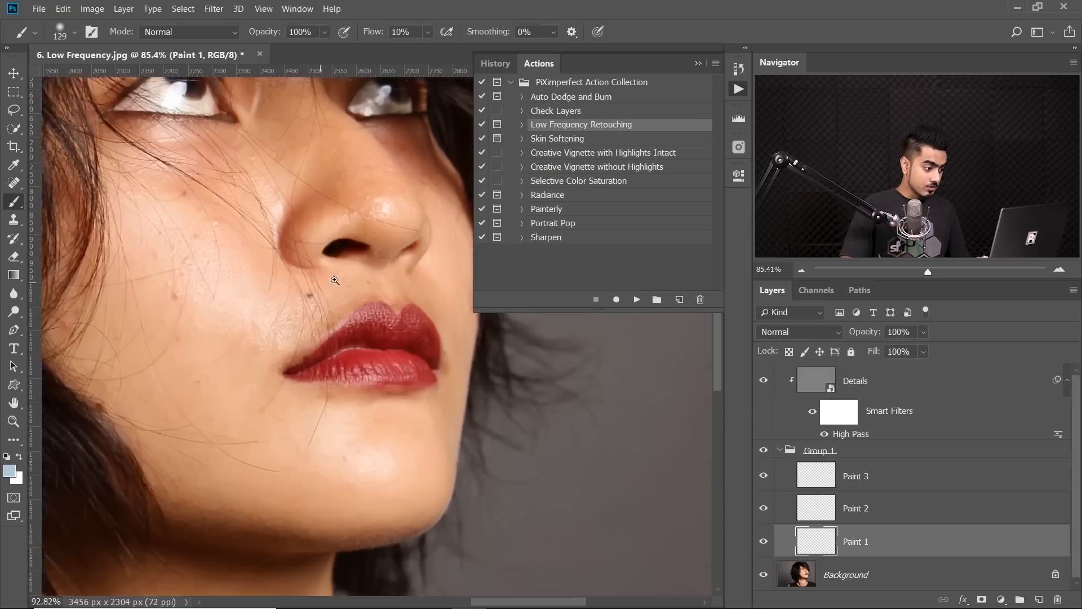
# Smooth the skin around the nose and mouth on Paint 1 using sampled skin tones.
pyautogui.moveTo(307, 258); pyautogui.dragTo(294, 257)
pyautogui.keyDown('alt'); pyautogui.click(351, 298); pyautogui.keyUp('alt')
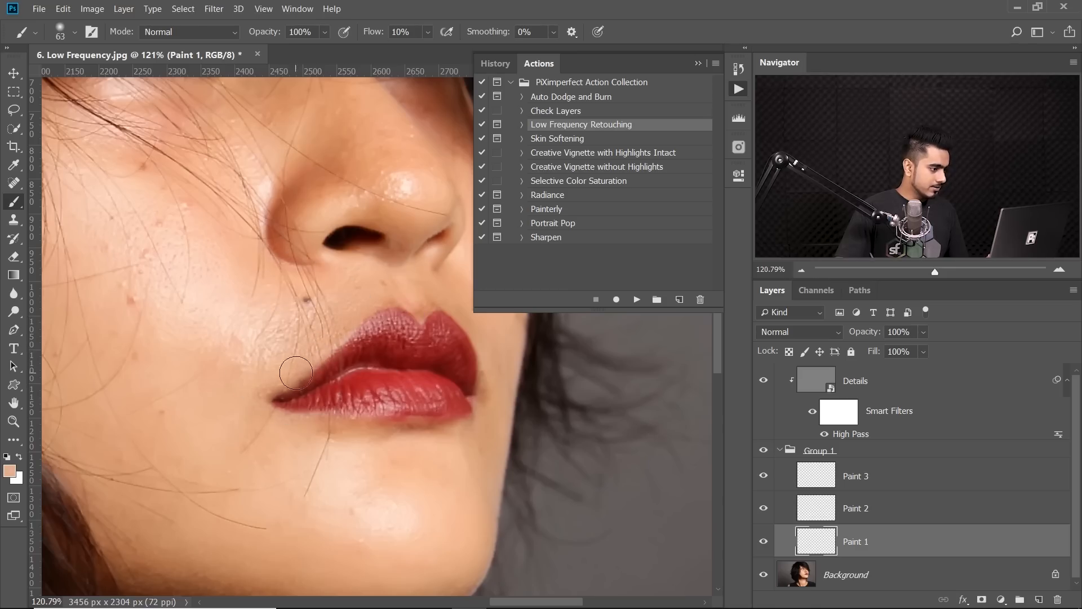
pyautogui.keyDown('alt'); pyautogui.click(343, 442); pyautogui.keyUp('alt')
pyautogui.keyDown('alt'); pyautogui.click(342, 437); pyautogui.keyUp('alt')
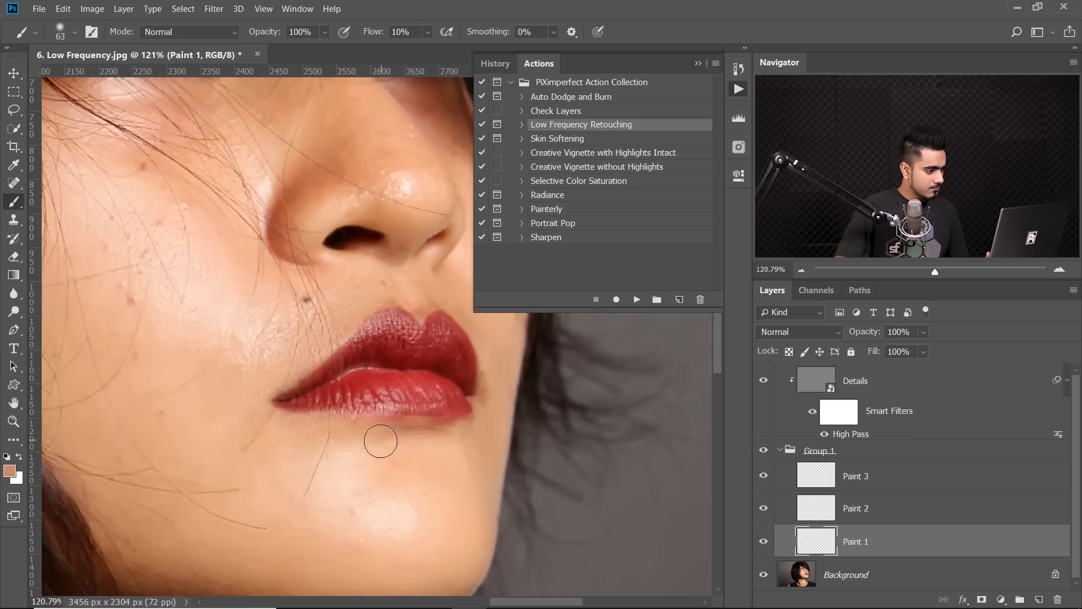
pyautogui.moveTo(473, 336); pyautogui.dragTo(451, 339)
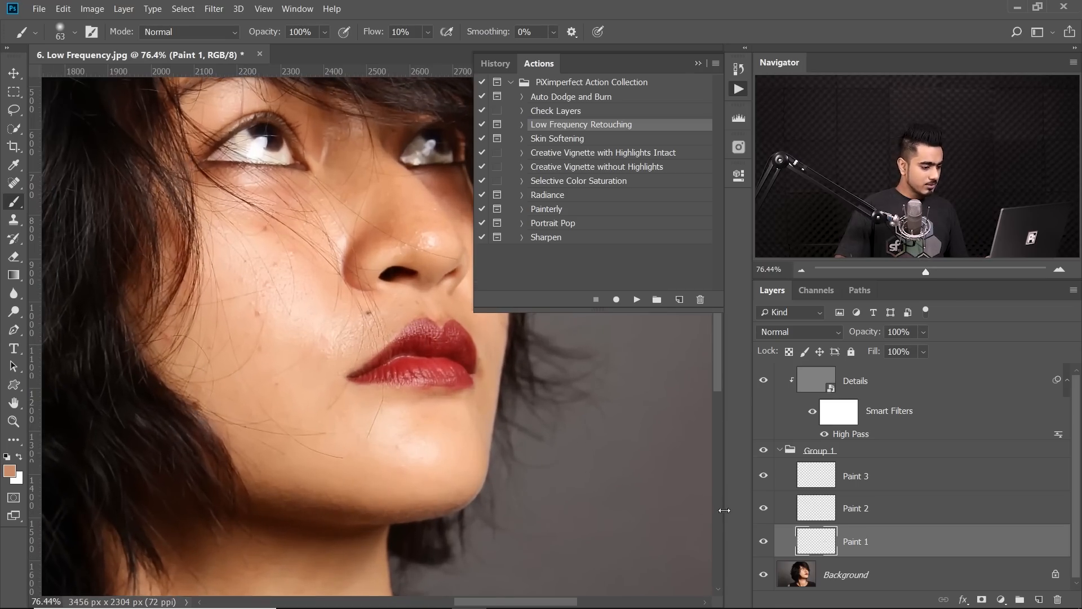
# Compare the retouched portrait with the original by isolating the Background layer and restoring the other layers.
pyautogui.keyDown('alt'); pyautogui.click(762, 573); pyautogui.keyUp('alt')
pyautogui.keyDown('alt'); pyautogui.click(763, 574); pyautogui.keyUp('alt')
pyautogui.keyDown('alt'); pyautogui.click(763, 575); pyautogui.keyUp('alt')
pyautogui.keyDown('alt'); pyautogui.click(763, 575); pyautogui.keyUp('alt')
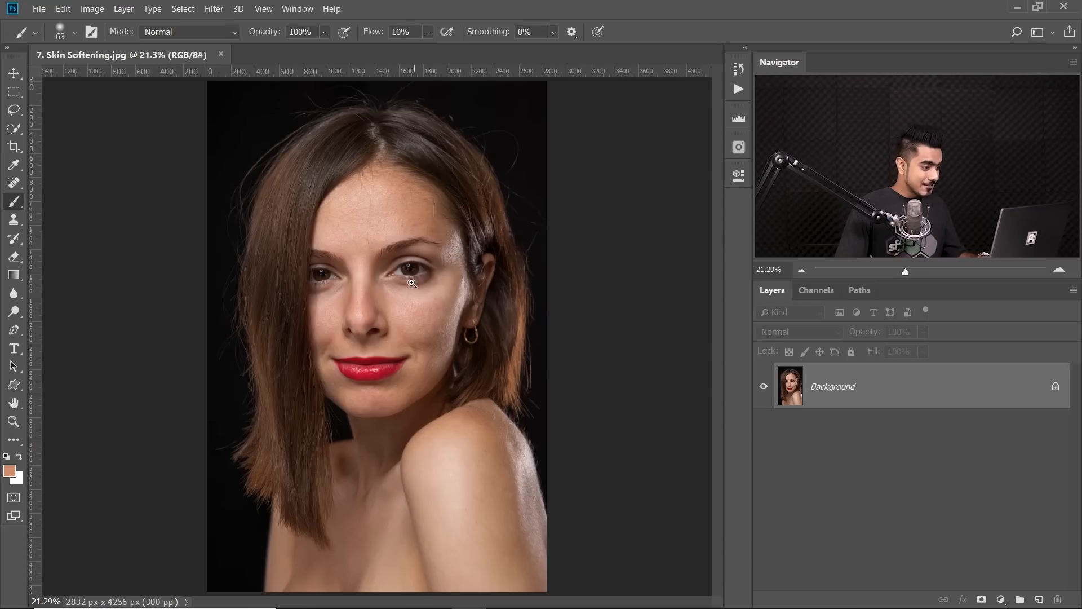
# Run the Skin Softening action on the portrait 7. Skin Softening.jpg.
pyautogui.moveTo(411, 283)
pyautogui.mouseDown()
pyautogui.moveTo(449, 279)
pyautogui.moveTo(417, 286)
pyautogui.mouseUp()
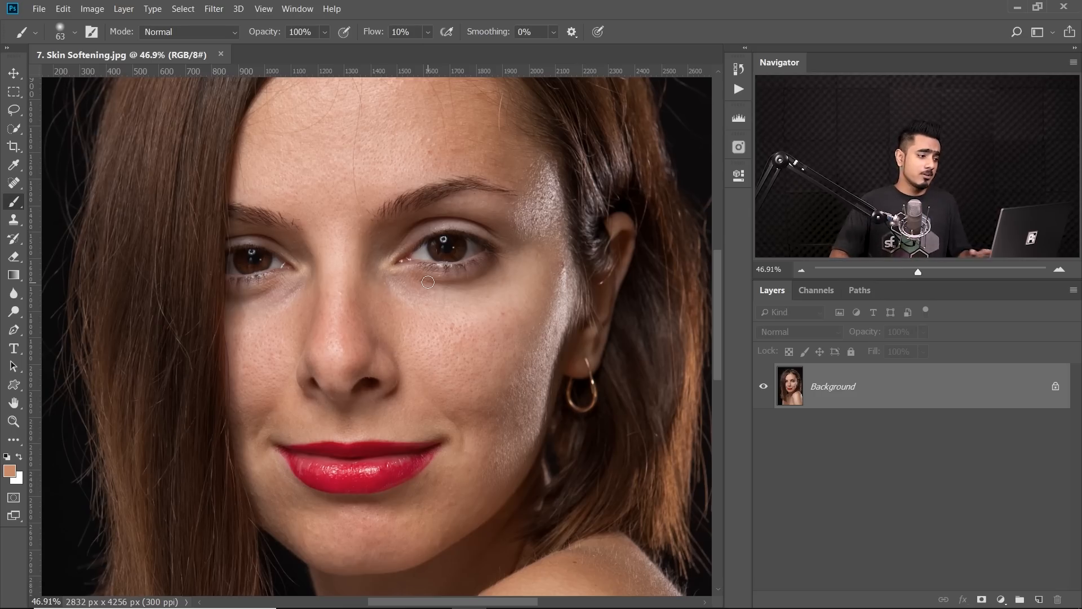
pyautogui.keyDown('ctrl'); pyautogui.click(379, 215); pyautogui.keyUp('ctrl')
pyautogui.moveTo(377, 217); pyautogui.dragTo(410, 202)
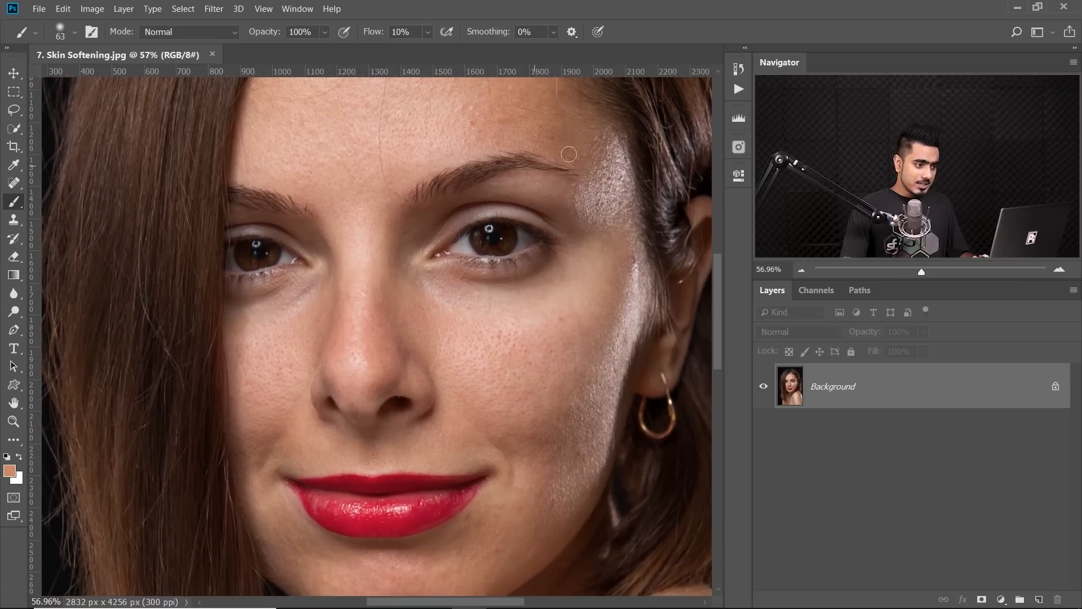
pyautogui.click(738, 89)
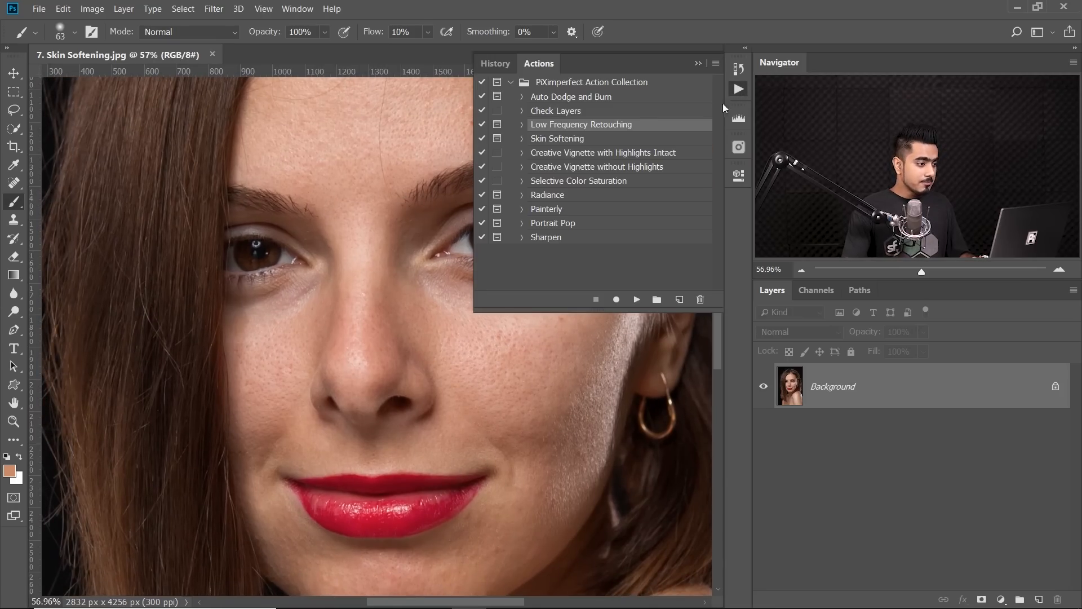
pyautogui.click(582, 141)
pyautogui.click(636, 300)
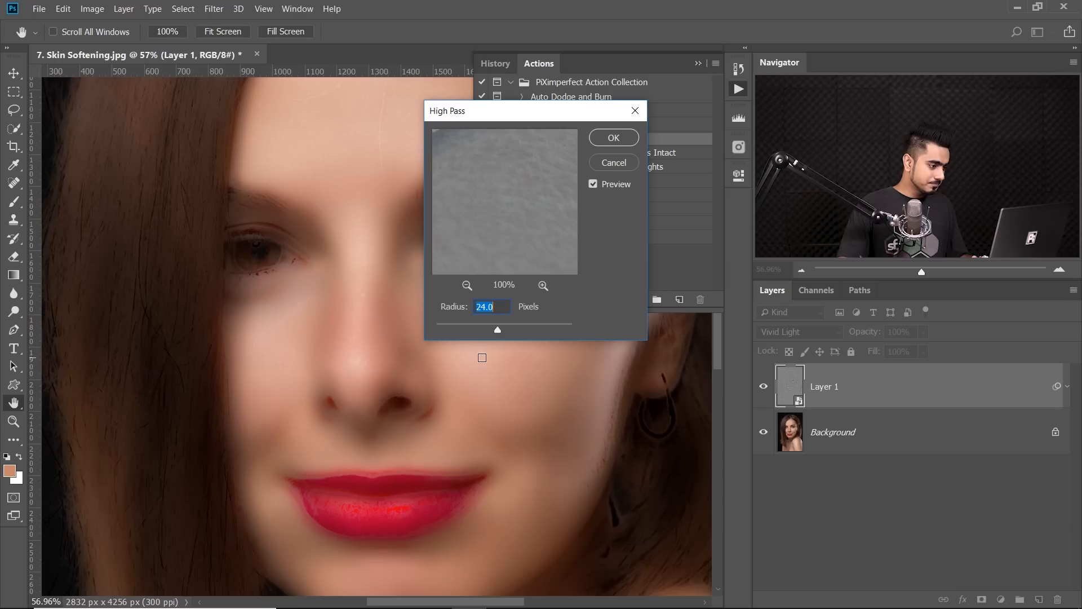
# Set the High Pass radius to 29.1 pixels, judging the smoothness of the face, and apply the filter.
pyautogui.moveTo(476, 116); pyautogui.dragTo(554, 166)
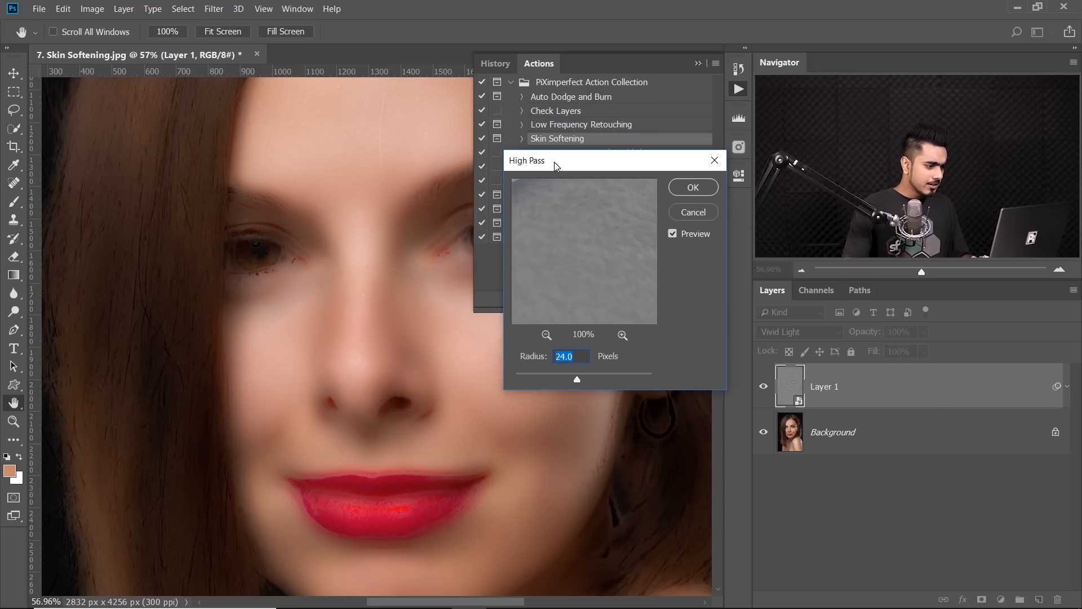
pyautogui.click(550, 377)
pyautogui.click(561, 378)
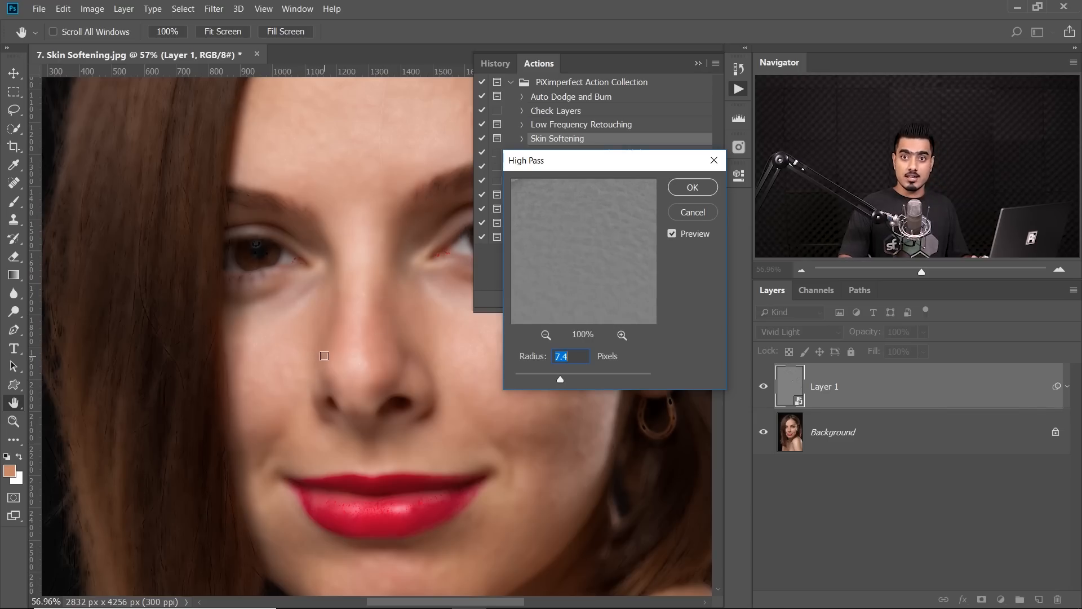
pyautogui.moveTo(347, 283); pyautogui.dragTo(291, 321)
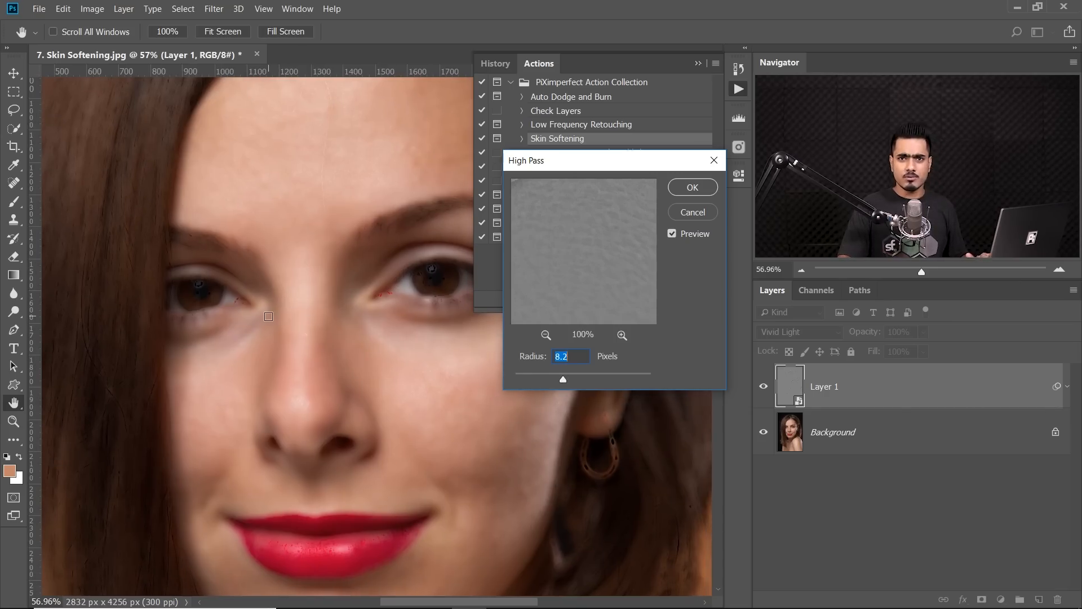
pyautogui.moveTo(570, 380)
pyautogui.mouseDown()
pyautogui.moveTo(591, 378)
pyautogui.moveTo(579, 379)
pyautogui.mouseUp()
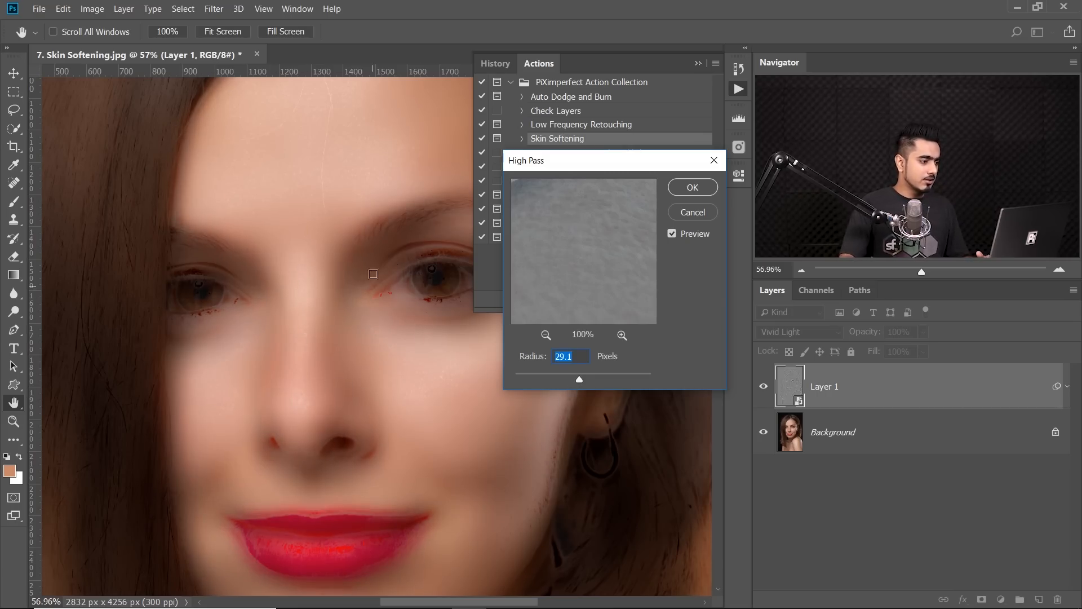
pyautogui.click(693, 188)
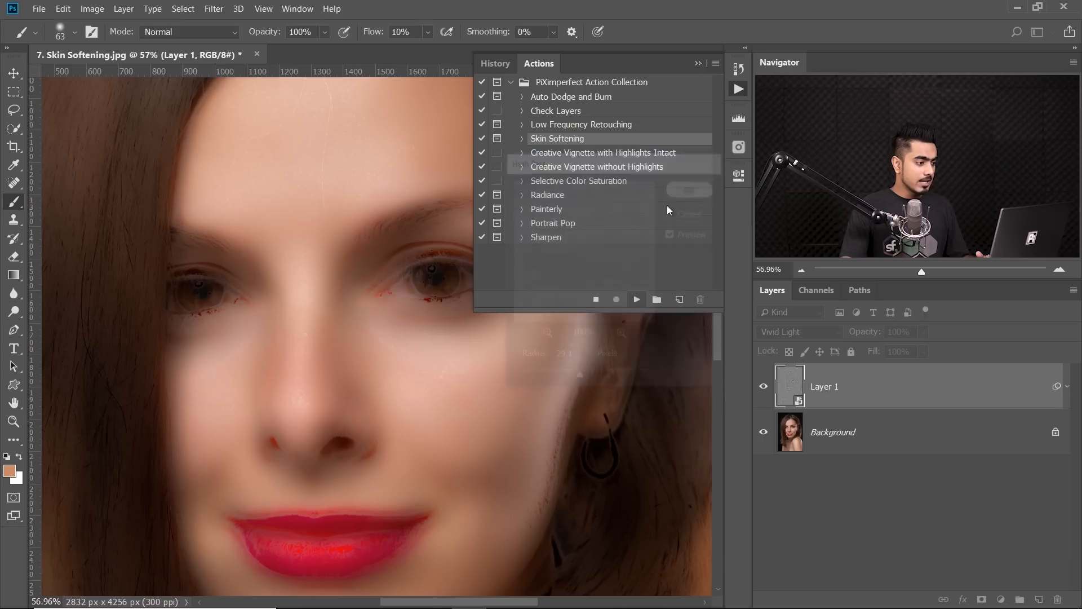
# Set the Gaussian Blur radius to 5.0 pixels, judging the skin texture on the face, and apply the filter.
pyautogui.moveTo(369, 310); pyautogui.dragTo(327, 316)
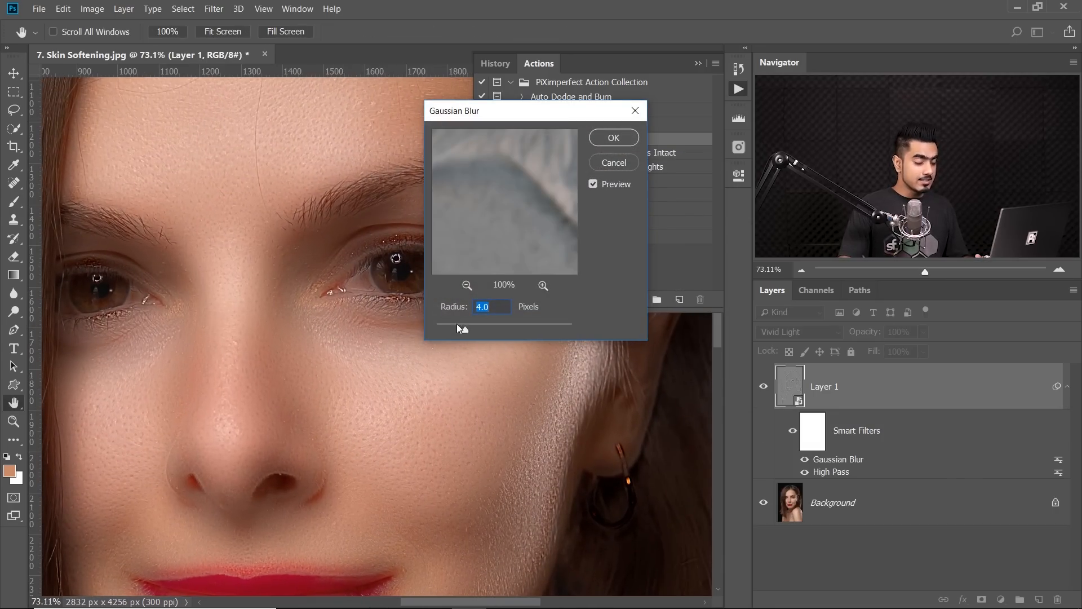
pyautogui.moveTo(465, 330); pyautogui.dragTo(434, 327)
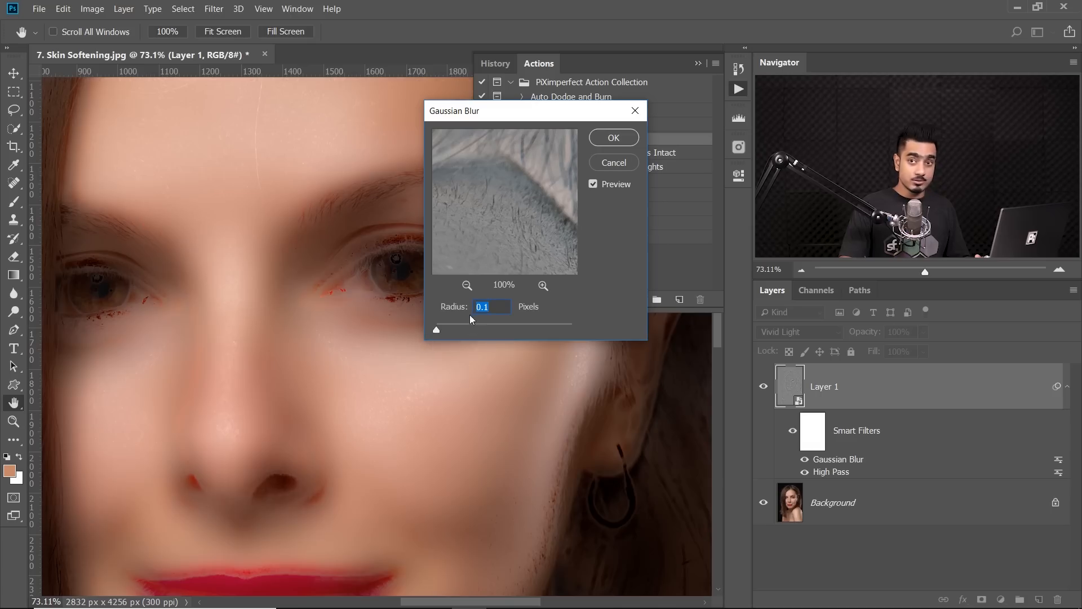
pyautogui.moveTo(436, 332); pyautogui.dragTo(451, 334)
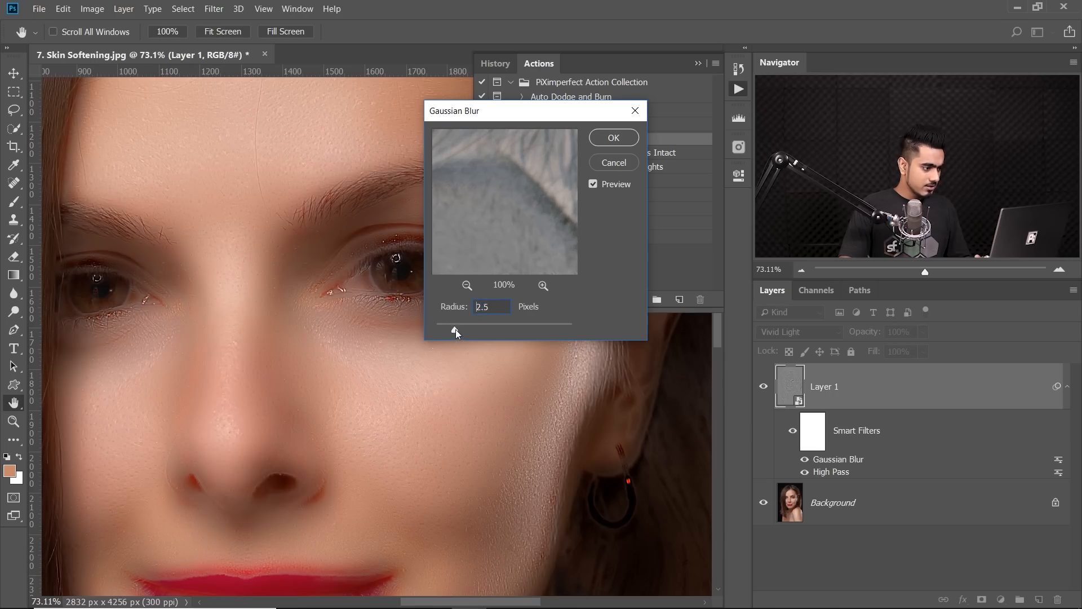
pyautogui.moveTo(458, 329); pyautogui.dragTo(461, 331)
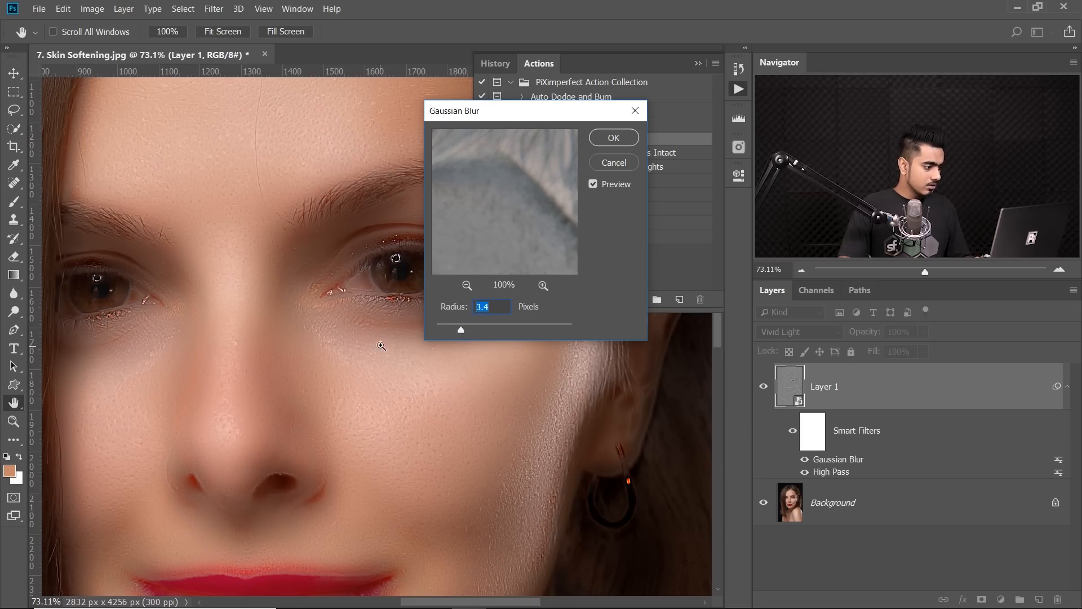
pyautogui.scroll(-1, 376, 348)
pyautogui.moveTo(376, 352); pyautogui.dragTo(288, 293)
pyautogui.moveTo(461, 330)
pyautogui.mouseDown()
pyautogui.moveTo(483, 331)
pyautogui.moveTo(462, 327)
pyautogui.mouseUp()
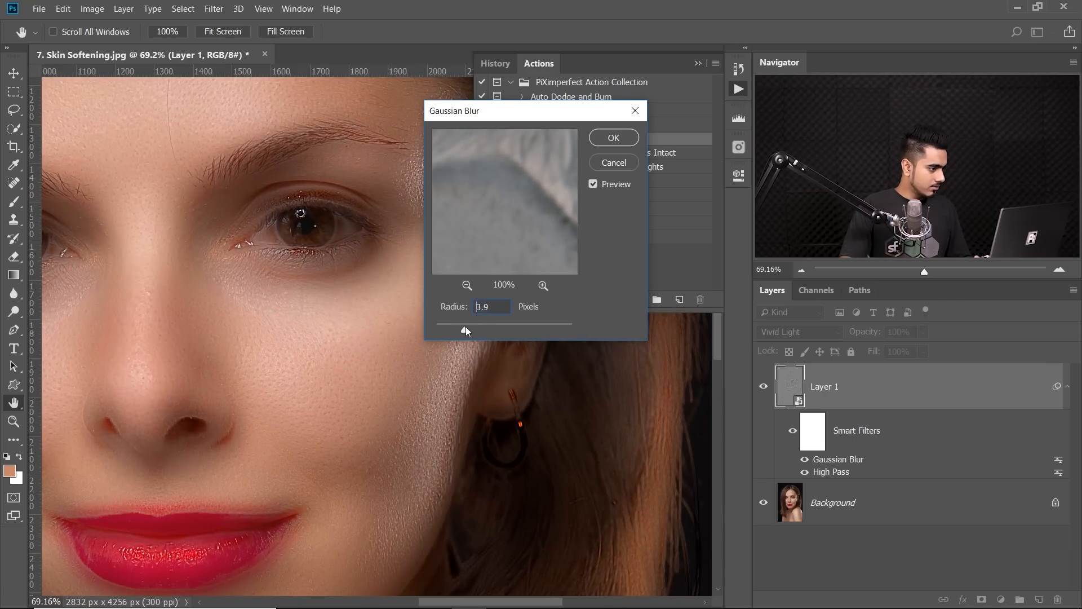
pyautogui.moveTo(469, 327); pyautogui.dragTo(475, 330)
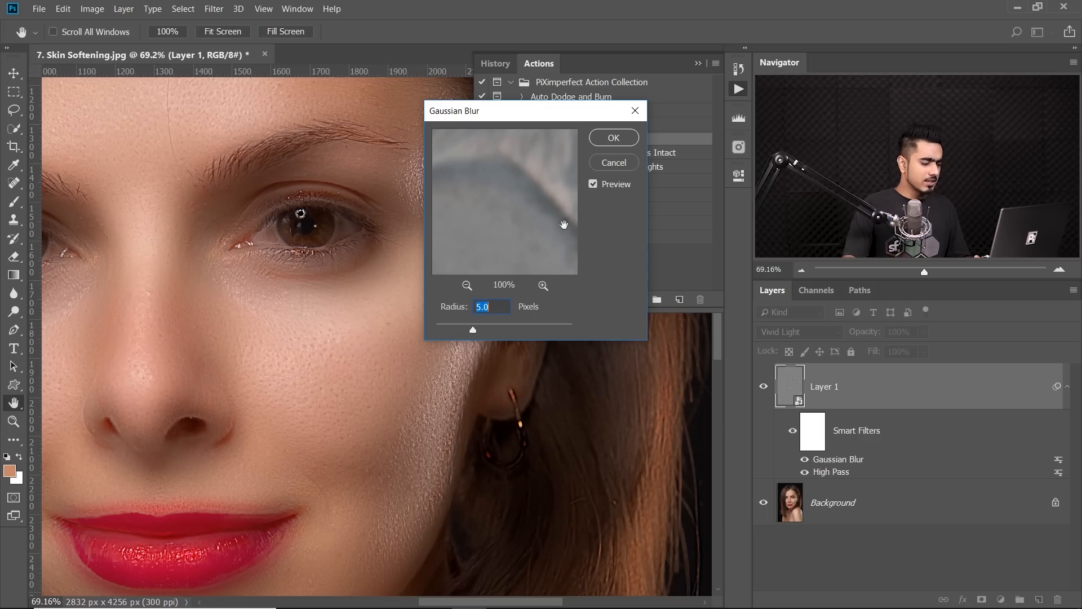
pyautogui.click(616, 141)
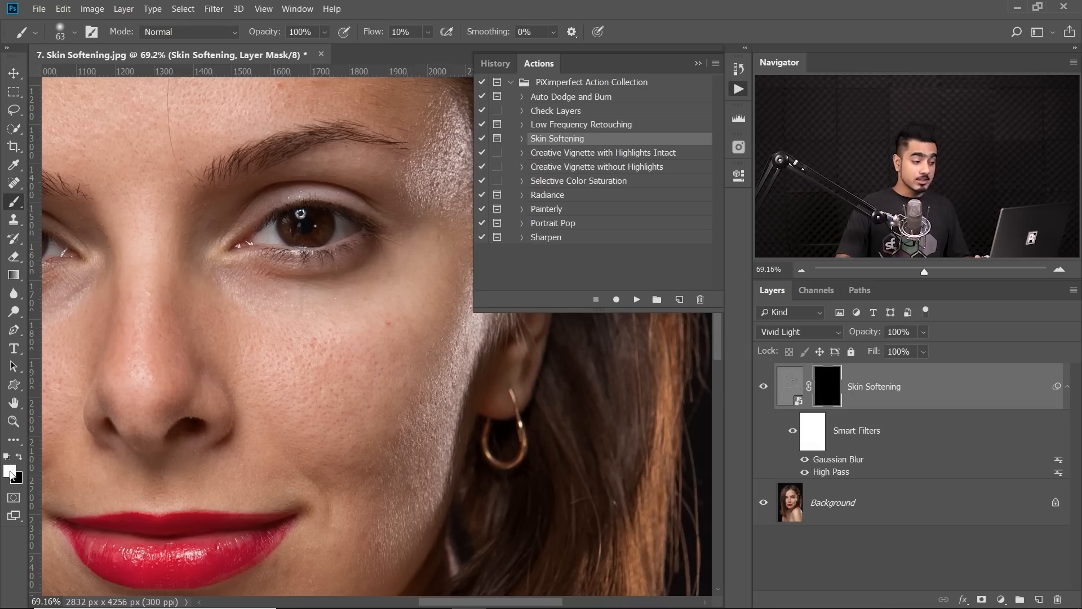
# Paint white at 100% flow on the Skin Softening mask under the eye and over the cheek on the earring side.
pyautogui.moveTo(299, 307); pyautogui.dragTo(348, 299)
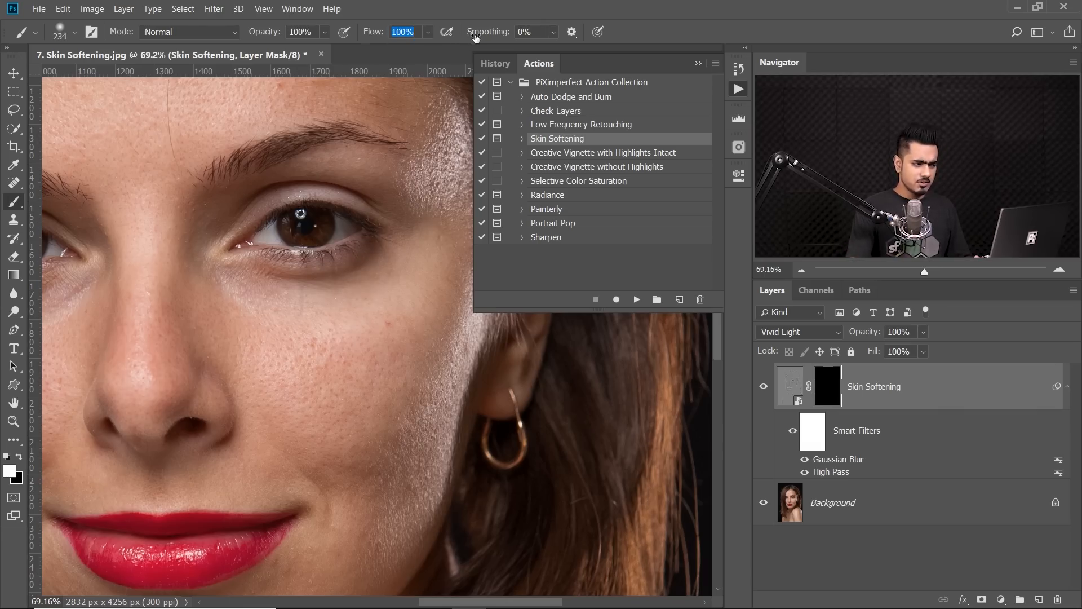
pyautogui.moveTo(279, 286)
pyautogui.mouseDown()
pyautogui.moveTo(259, 288)
pyautogui.moveTo(273, 303)
pyautogui.moveTo(352, 305)
pyautogui.moveTo(337, 319)
pyautogui.mouseUp()
pyautogui.moveTo(243, 331); pyautogui.dragTo(312, 322)
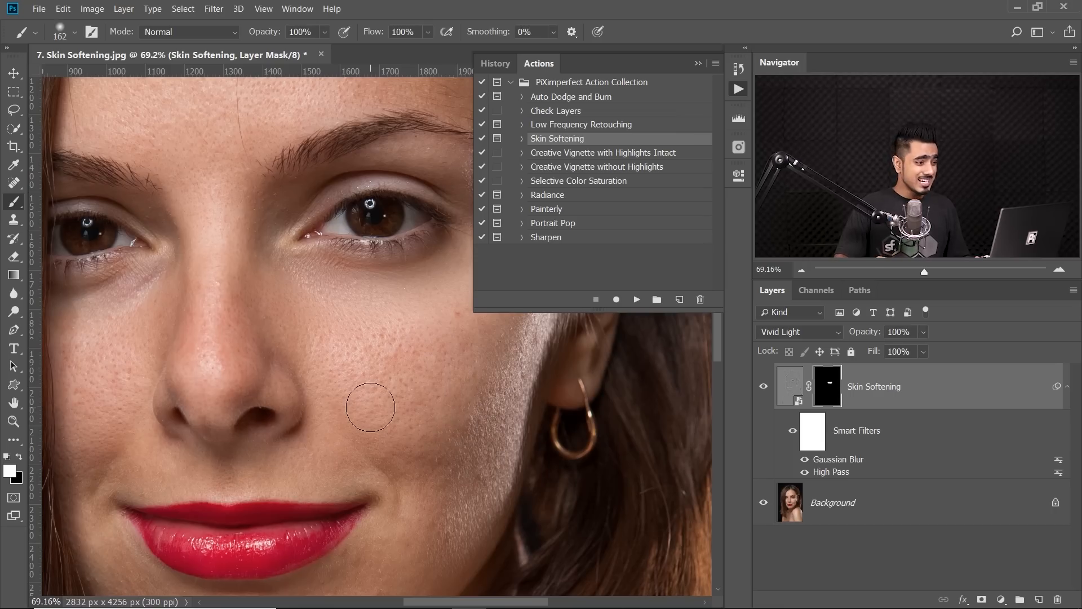
pyautogui.moveTo(314, 303); pyautogui.dragTo(290, 299)
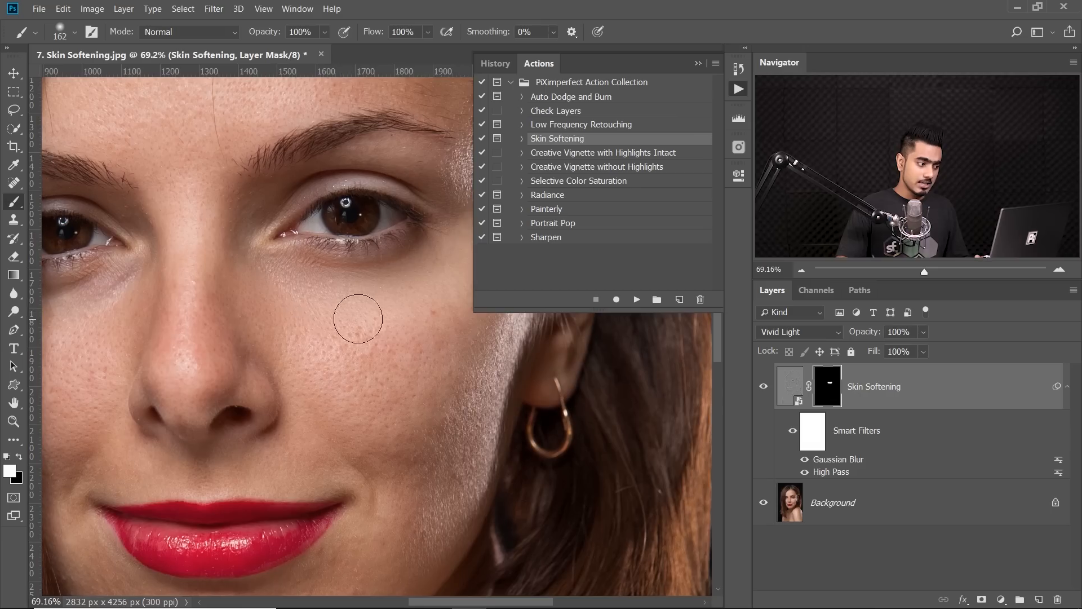
pyautogui.moveTo(366, 340)
pyautogui.mouseDown()
pyautogui.moveTo(298, 299)
pyautogui.moveTo(310, 302)
pyautogui.moveTo(282, 336)
pyautogui.moveTo(329, 359)
pyautogui.moveTo(383, 328)
pyautogui.moveTo(335, 405)
pyautogui.moveTo(403, 349)
pyautogui.moveTo(373, 366)
pyautogui.mouseUp()
pyautogui.moveTo(345, 383); pyautogui.dragTo(415, 303)
pyautogui.moveTo(413, 355)
pyautogui.mouseDown()
pyautogui.moveTo(406, 381)
pyautogui.moveTo(379, 395)
pyautogui.mouseUp()
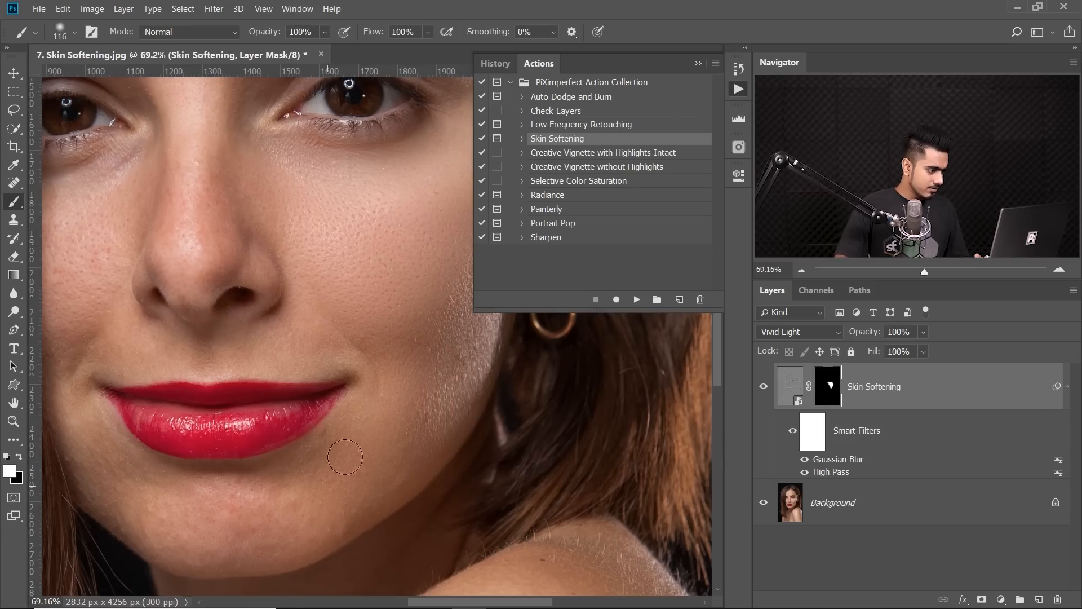
# Paint white on the Skin Softening mask over the chin and the skin below the lips.
pyautogui.moveTo(334, 473)
pyautogui.mouseDown()
pyautogui.moveTo(289, 505)
pyautogui.moveTo(236, 513)
pyautogui.mouseUp()
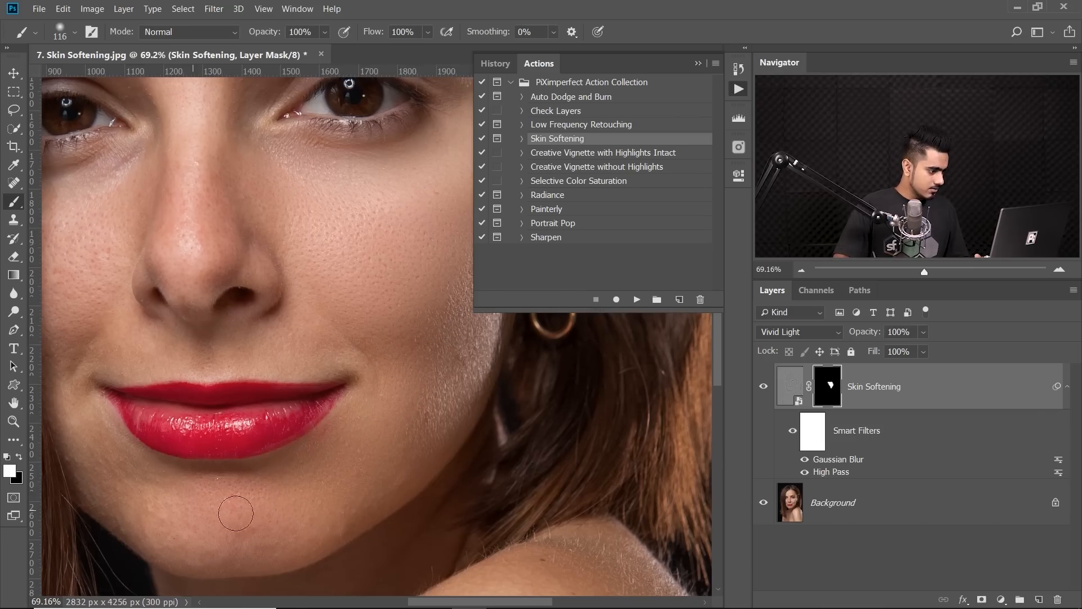
pyautogui.moveTo(186, 541)
pyautogui.mouseDown()
pyautogui.moveTo(156, 525)
pyautogui.moveTo(159, 494)
pyautogui.mouseUp()
pyautogui.moveTo(166, 490); pyautogui.dragTo(265, 513)
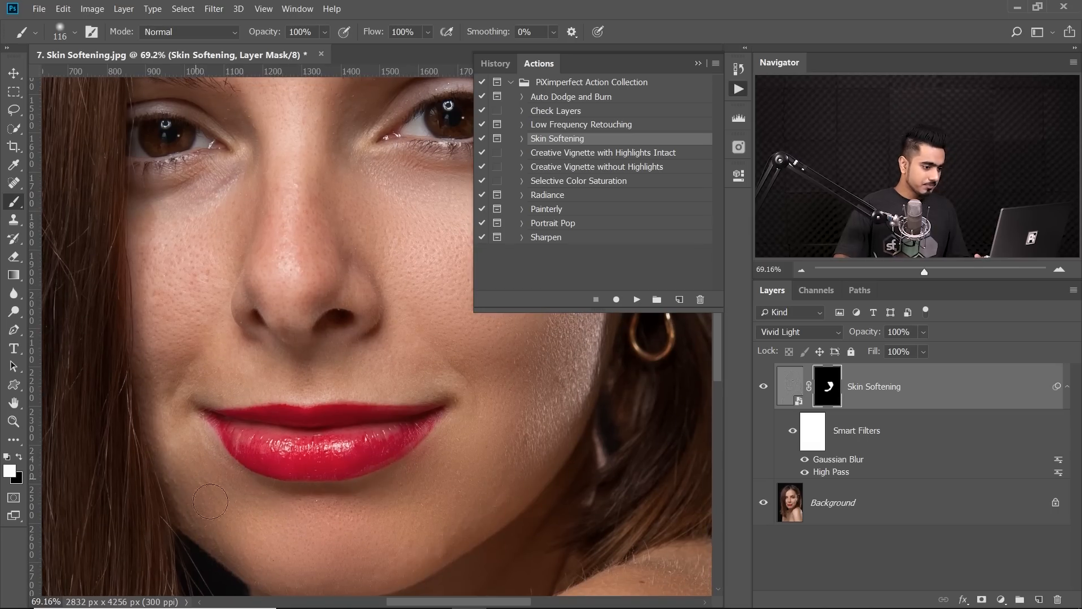
# Paint white on the Skin Softening mask over the other cheek, the upper lip area and the nose.
pyautogui.moveTo(305, 358); pyautogui.dragTo(312, 393)
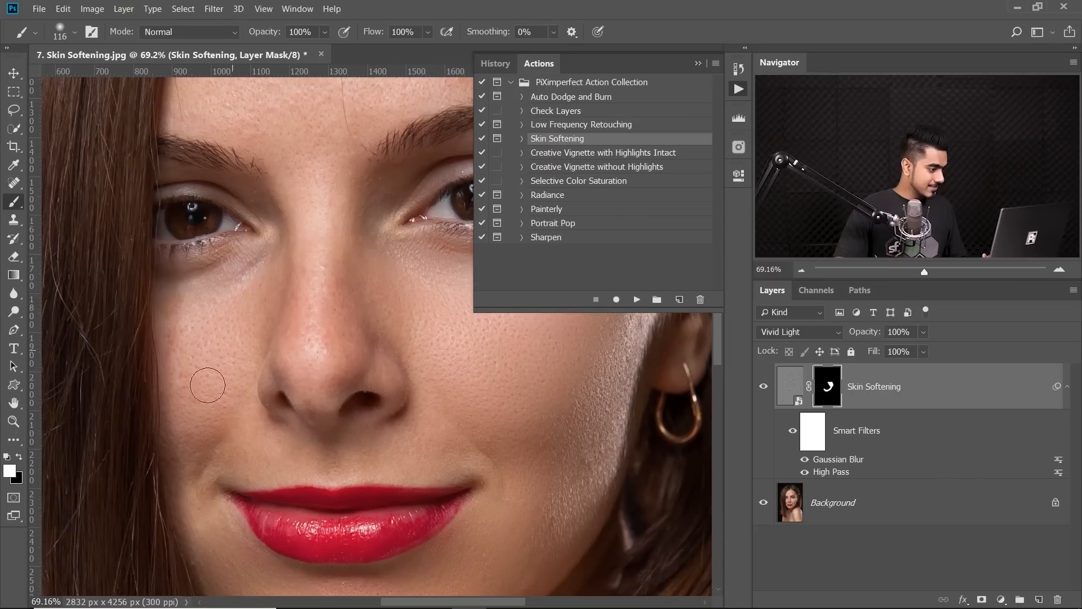
pyautogui.moveTo(208, 386)
pyautogui.mouseDown()
pyautogui.moveTo(205, 281)
pyautogui.moveTo(241, 296)
pyautogui.moveTo(245, 314)
pyautogui.moveTo(215, 408)
pyautogui.mouseUp()
pyautogui.moveTo(212, 429); pyautogui.dragTo(248, 345)
pyautogui.moveTo(238, 404); pyautogui.dragTo(240, 452)
pyautogui.moveTo(317, 393); pyautogui.dragTo(240, 451)
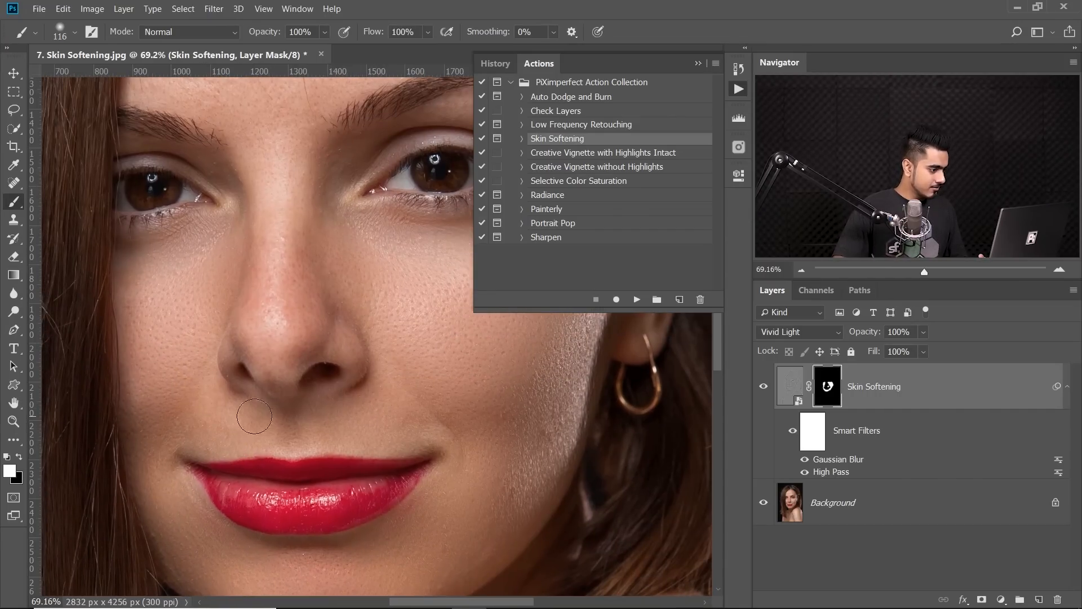
pyautogui.moveTo(260, 308)
pyautogui.mouseDown()
pyautogui.moveTo(238, 380)
pyautogui.moveTo(249, 297)
pyautogui.moveTo(263, 408)
pyautogui.mouseUp()
pyautogui.moveTo(308, 247); pyautogui.dragTo(271, 387)
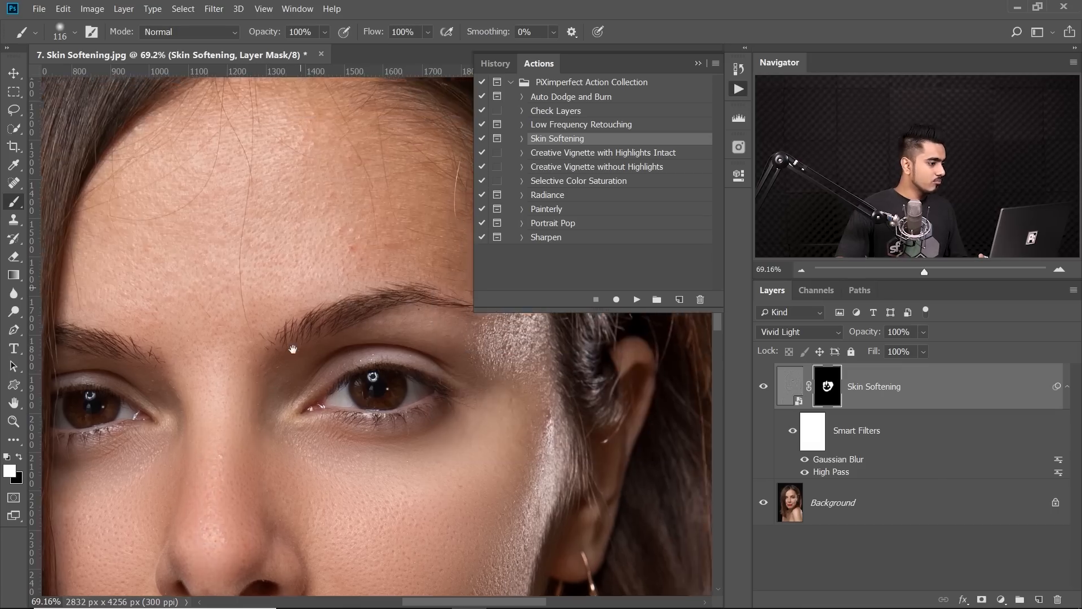
# Paint white on the Skin Softening mask over the forehead and the skin around the eyes and brows.
pyautogui.moveTo(285, 268); pyautogui.dragTo(319, 268)
pyautogui.moveTo(156, 326)
pyautogui.mouseDown()
pyautogui.moveTo(351, 289)
pyautogui.moveTo(331, 232)
pyautogui.moveTo(372, 212)
pyautogui.moveTo(409, 287)
pyautogui.moveTo(437, 296)
pyautogui.moveTo(229, 304)
pyautogui.moveTo(147, 350)
pyautogui.mouseUp()
pyautogui.moveTo(358, 403); pyautogui.dragTo(365, 309)
pyautogui.moveTo(366, 309)
pyautogui.mouseDown()
pyautogui.moveTo(374, 320)
pyautogui.moveTo(319, 317)
pyautogui.mouseUp()
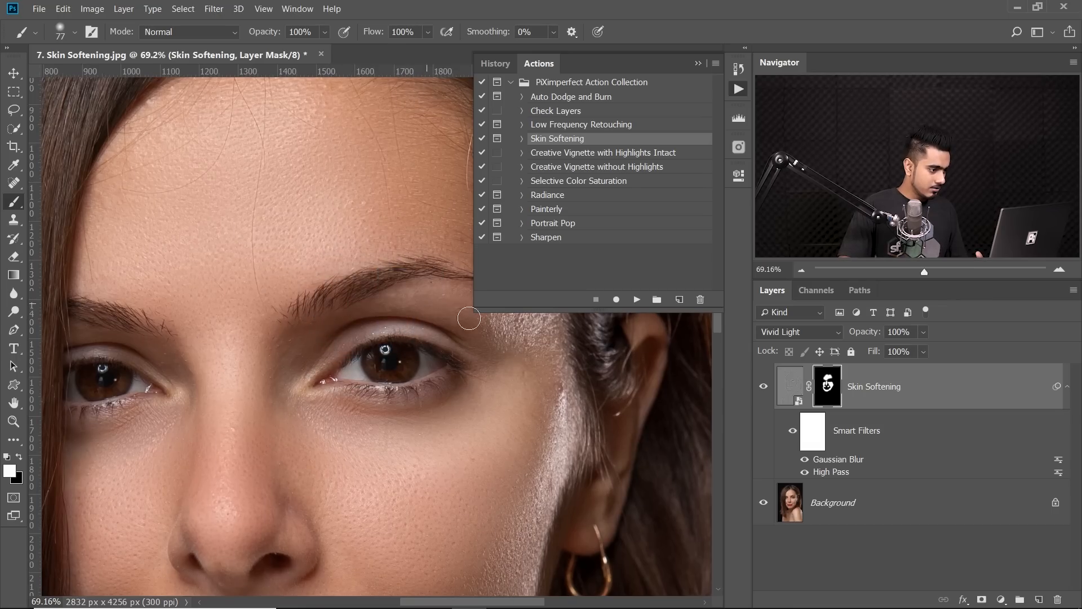
pyautogui.moveTo(417, 300); pyautogui.dragTo(315, 334)
pyautogui.moveTo(250, 345)
pyautogui.mouseDown()
pyautogui.moveTo(410, 314)
pyautogui.moveTo(404, 350)
pyautogui.moveTo(365, 313)
pyautogui.moveTo(381, 316)
pyautogui.moveTo(361, 291)
pyautogui.moveTo(350, 294)
pyautogui.mouseUp()
# Compare the face with and without softening by toggling the Skin Softening layer's visibility.
pyautogui.click(763, 389)
pyautogui.click(761, 389)
pyautogui.click(760, 389)
pyautogui.click(756, 390)
pyautogui.click(755, 390)
pyautogui.click(767, 390)
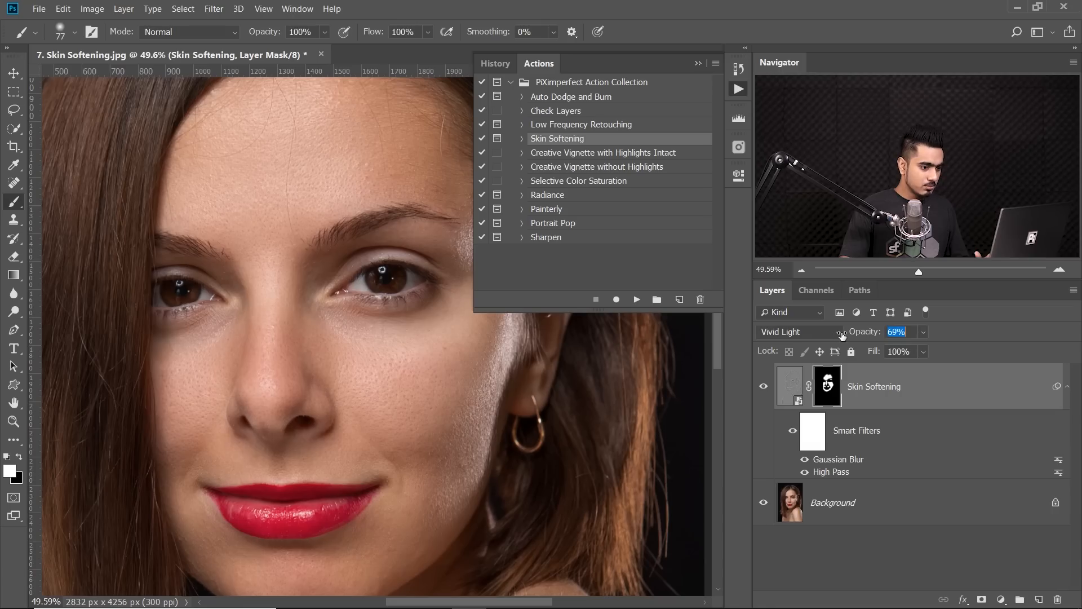
# Try the Skin Softening layer at 69% opacity, comparing the face with the layer hidden and shown.
pyautogui.moveTo(841, 336); pyautogui.dragTo(842, 336)
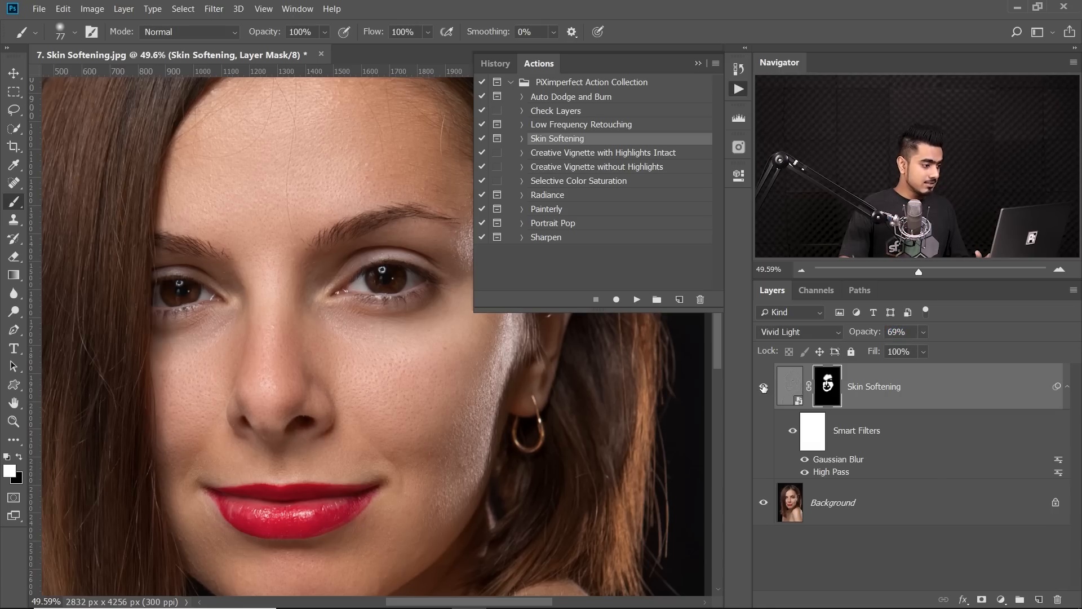
pyautogui.click(764, 388)
pyautogui.click(762, 389)
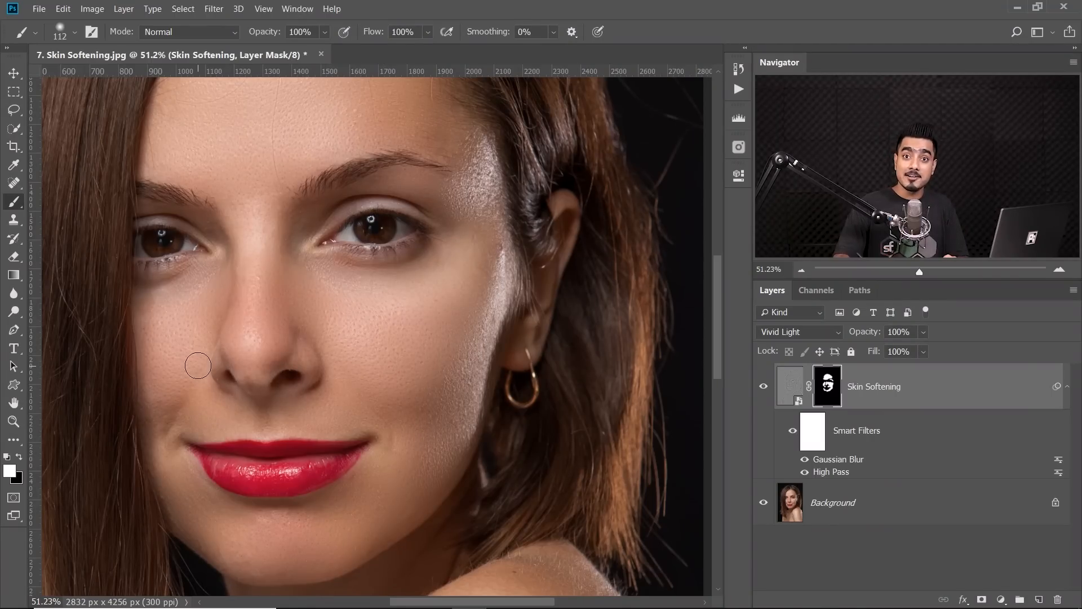
# Edit the Skin Softening layer's Gaussian Blur smart filter and set its radius to 4.8 pixels.
pyautogui.doubleClick(833, 459)
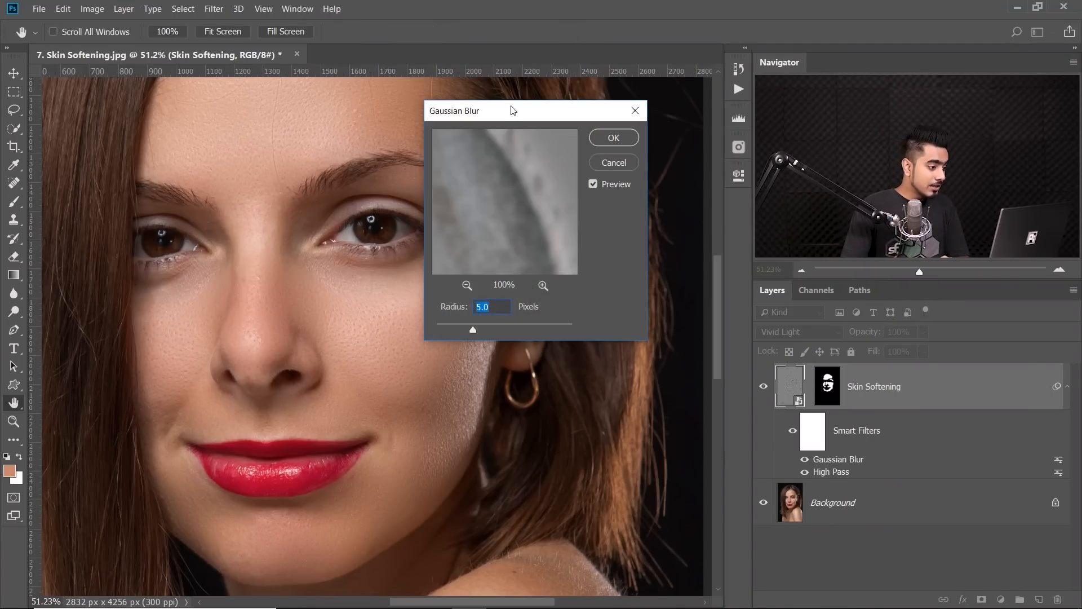
pyautogui.moveTo(513, 107); pyautogui.dragTo(565, 141)
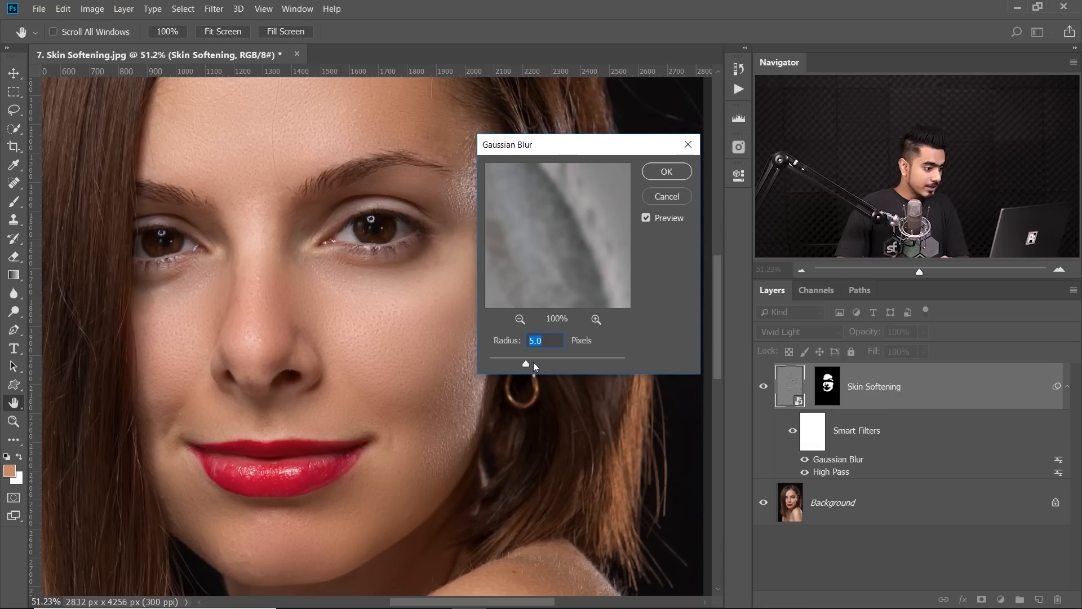
pyautogui.moveTo(552, 365); pyautogui.dragTo(504, 365)
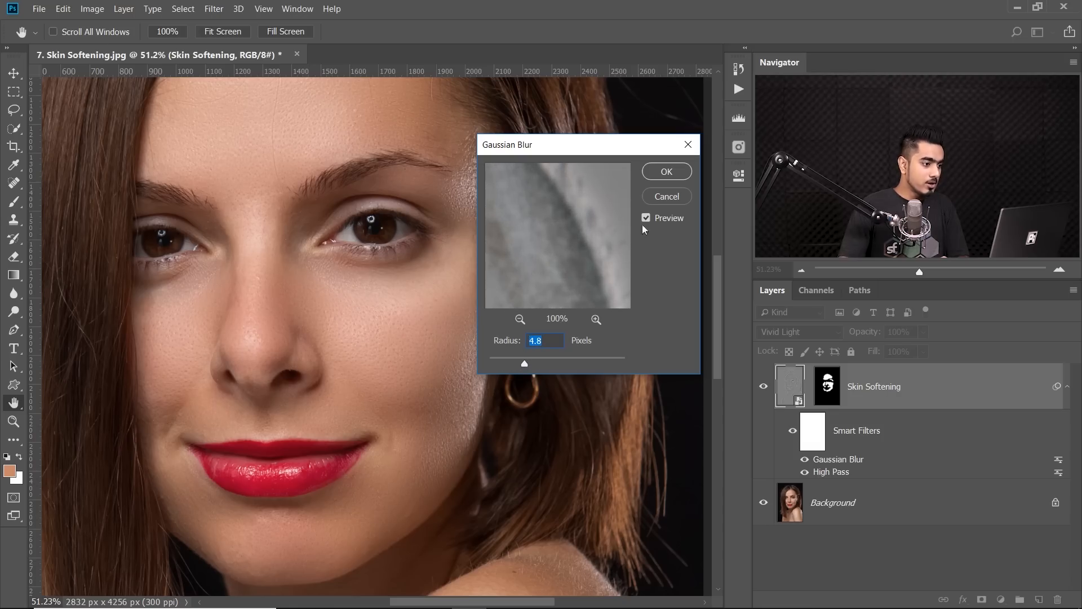
pyautogui.click(667, 171)
pyautogui.press('b')
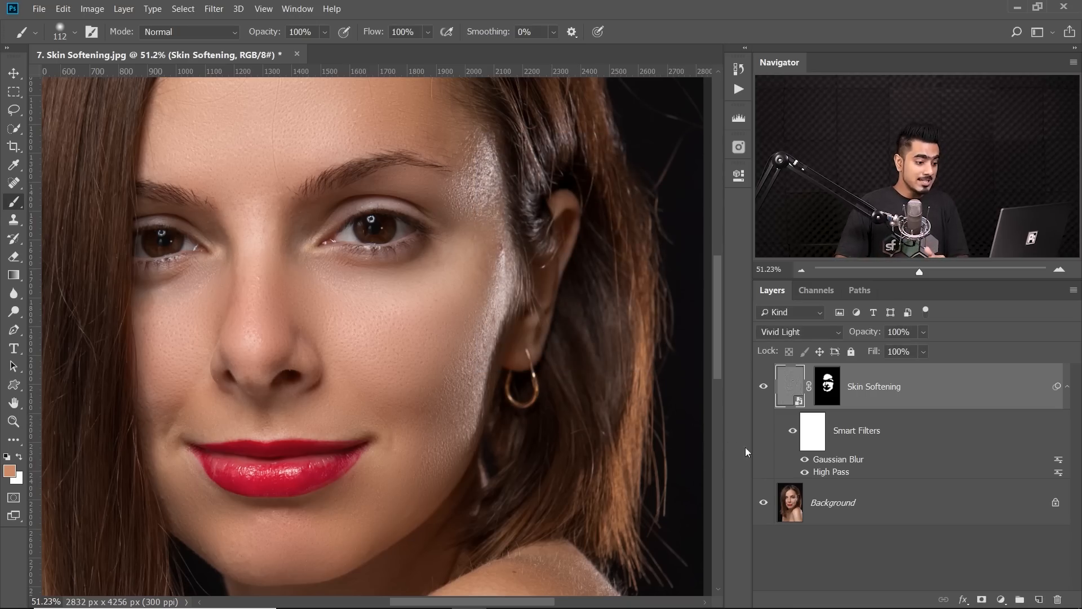
# Edit the Skin Softening layer's High Pass smart filter and set its radius to 34.6 pixels.
pyautogui.doubleClick(832, 473)
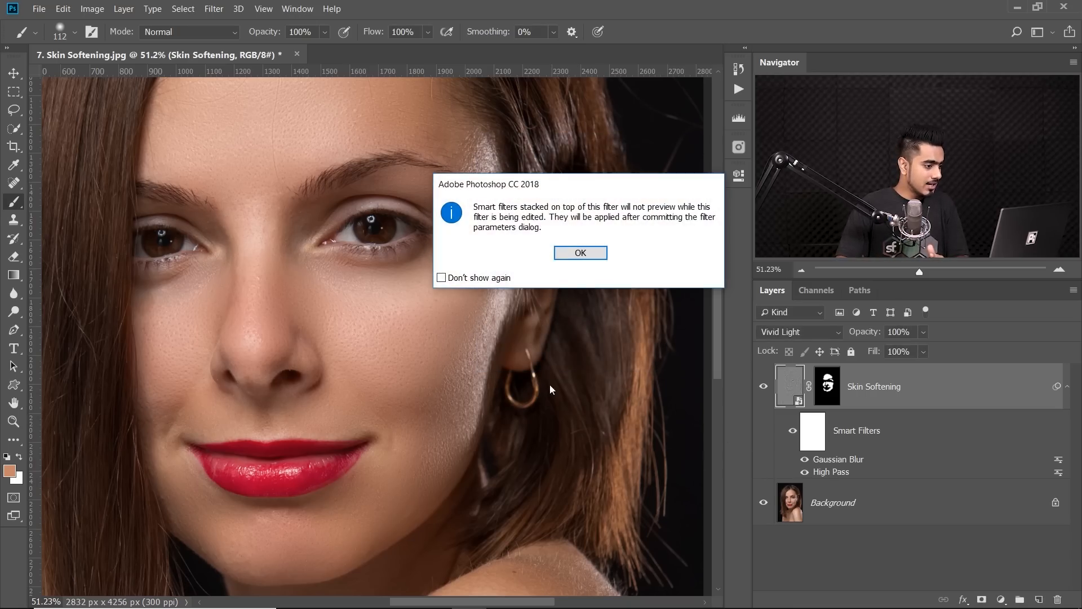
pyautogui.click(584, 255)
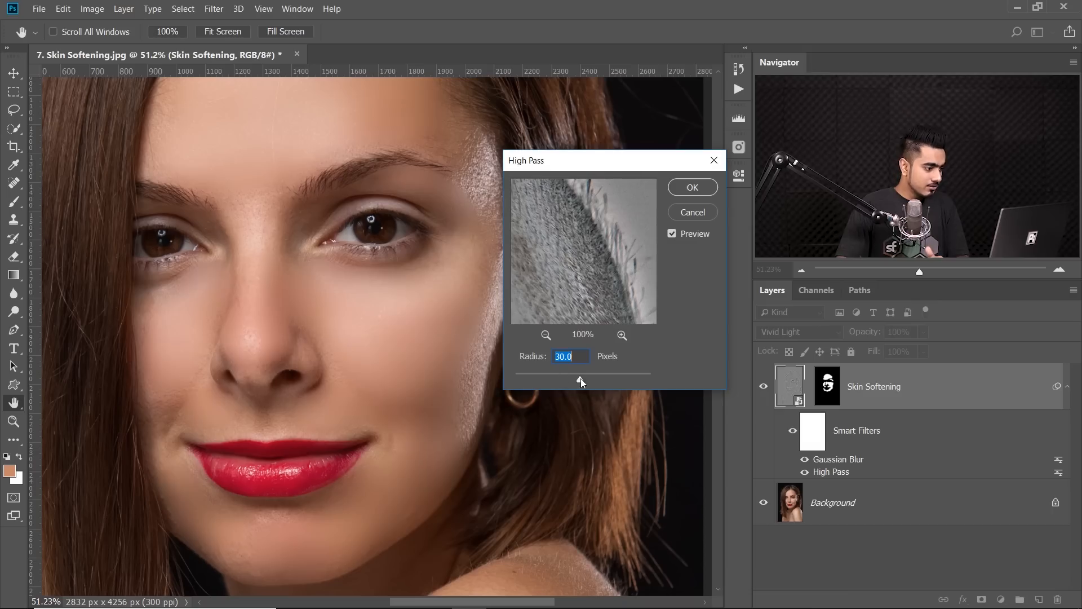
pyautogui.moveTo(589, 382)
pyautogui.mouseDown()
pyautogui.moveTo(605, 381)
pyautogui.moveTo(583, 379)
pyautogui.mouseUp()
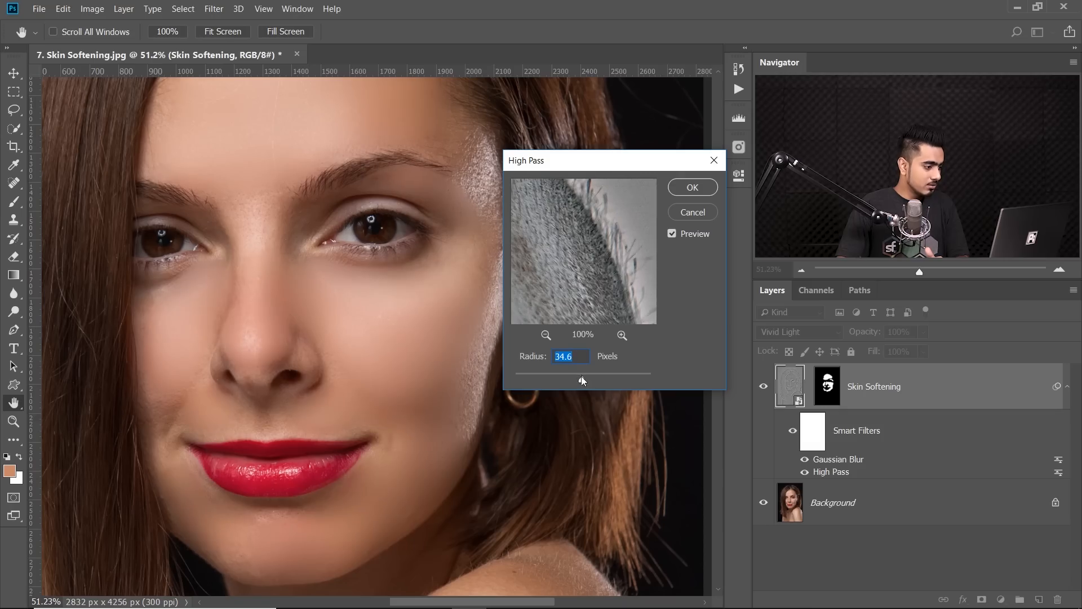
pyautogui.click(693, 187)
pyautogui.press('b')
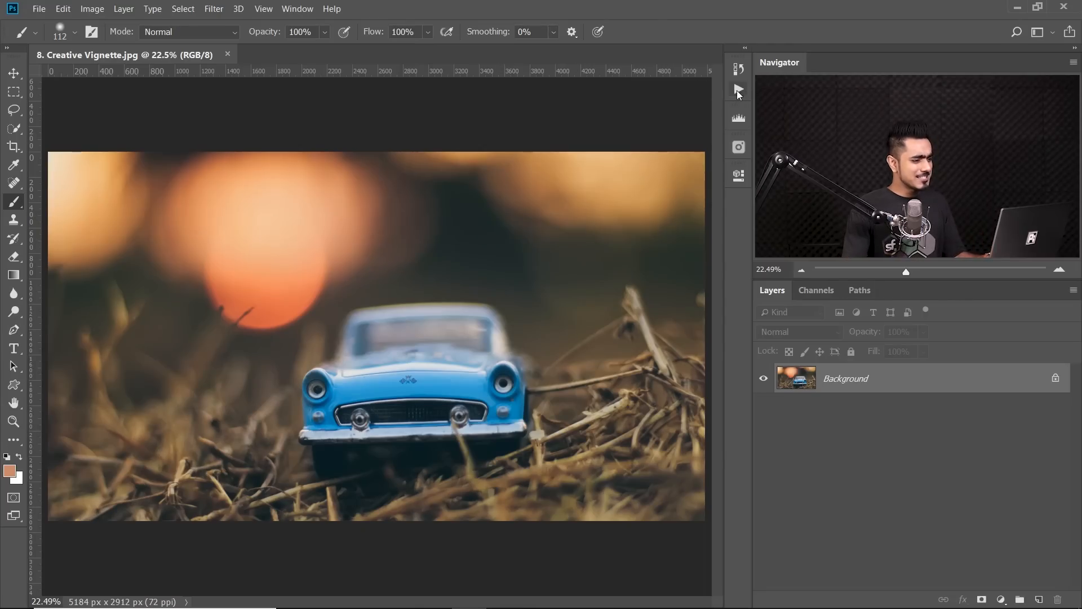
# Create a new layer in the Creative Vignette image and paint over the whole blue car with a 909 px brush.
pyautogui.click(738, 89)
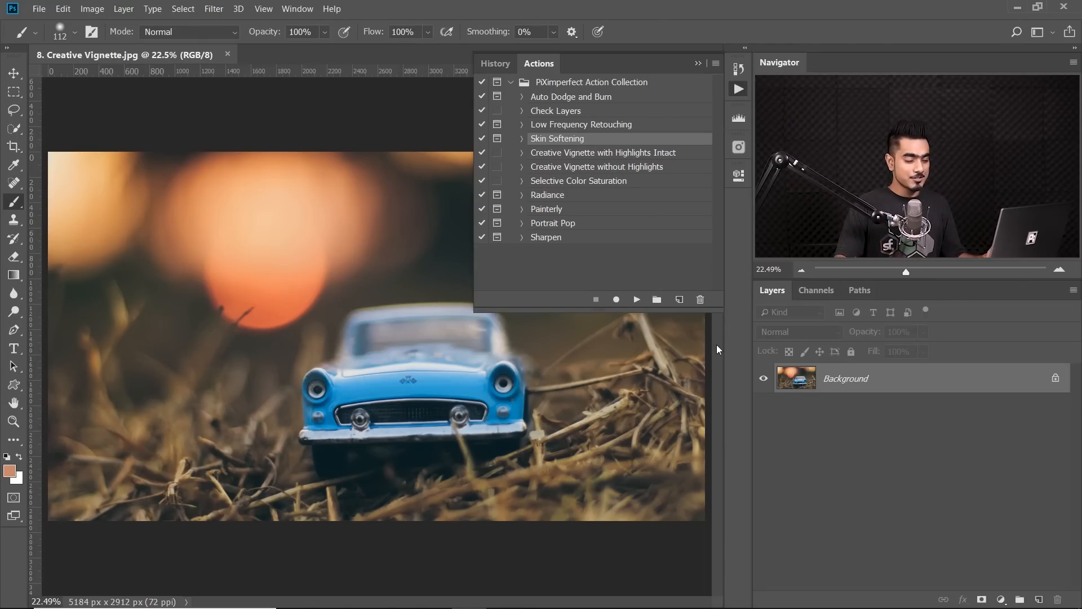
pyautogui.click(697, 64)
pyautogui.click(1039, 599)
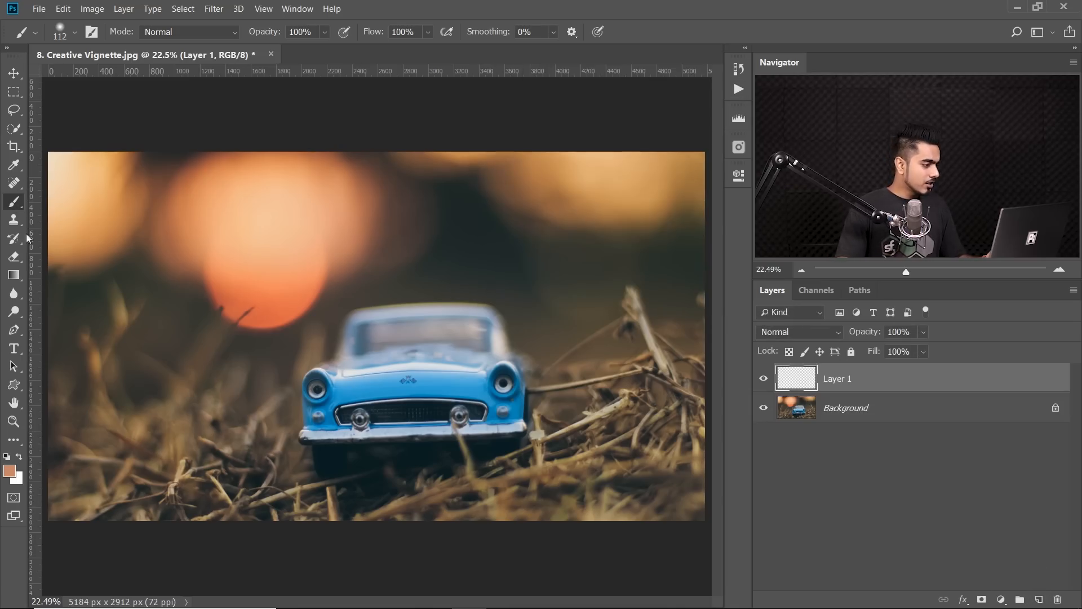
pyautogui.moveTo(352, 299)
pyautogui.mouseDown()
pyautogui.moveTo(403, 300)
pyautogui.moveTo(412, 323)
pyautogui.moveTo(401, 433)
pyautogui.mouseUp()
pyautogui.moveTo(435, 323)
pyautogui.mouseDown()
pyautogui.moveTo(430, 393)
pyautogui.moveTo(426, 334)
pyautogui.moveTo(403, 338)
pyautogui.moveTo(414, 322)
pyautogui.moveTo(457, 338)
pyautogui.moveTo(506, 409)
pyautogui.mouseUp()
pyautogui.moveTo(397, 363)
pyautogui.mouseDown()
pyautogui.moveTo(345, 355)
pyautogui.moveTo(346, 380)
pyautogui.moveTo(314, 398)
pyautogui.moveTo(332, 417)
pyautogui.mouseUp()
pyautogui.moveTo(419, 405)
pyautogui.mouseDown()
pyautogui.moveTo(309, 438)
pyautogui.moveTo(517, 441)
pyautogui.moveTo(554, 382)
pyautogui.moveTo(564, 315)
pyautogui.moveTo(484, 283)
pyautogui.moveTo(448, 283)
pyautogui.moveTo(316, 340)
pyautogui.moveTo(290, 388)
pyautogui.moveTo(298, 419)
pyautogui.moveTo(404, 435)
pyautogui.moveTo(512, 387)
pyautogui.mouseUp()
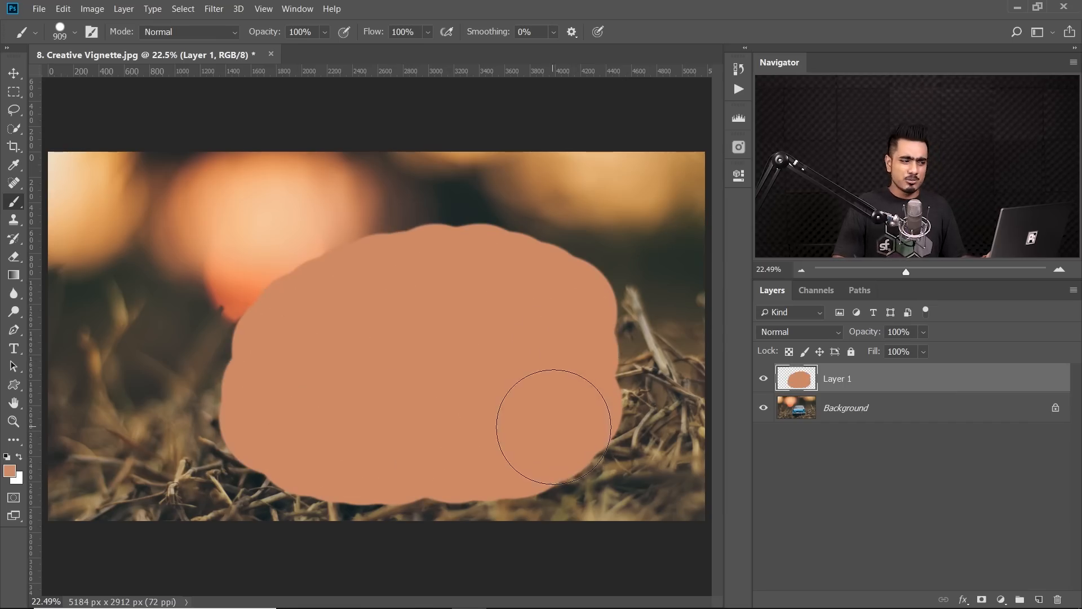
pyautogui.moveTo(560, 423)
pyautogui.mouseDown()
pyautogui.moveTo(558, 361)
pyautogui.moveTo(574, 362)
pyautogui.moveTo(536, 406)
pyautogui.mouseUp()
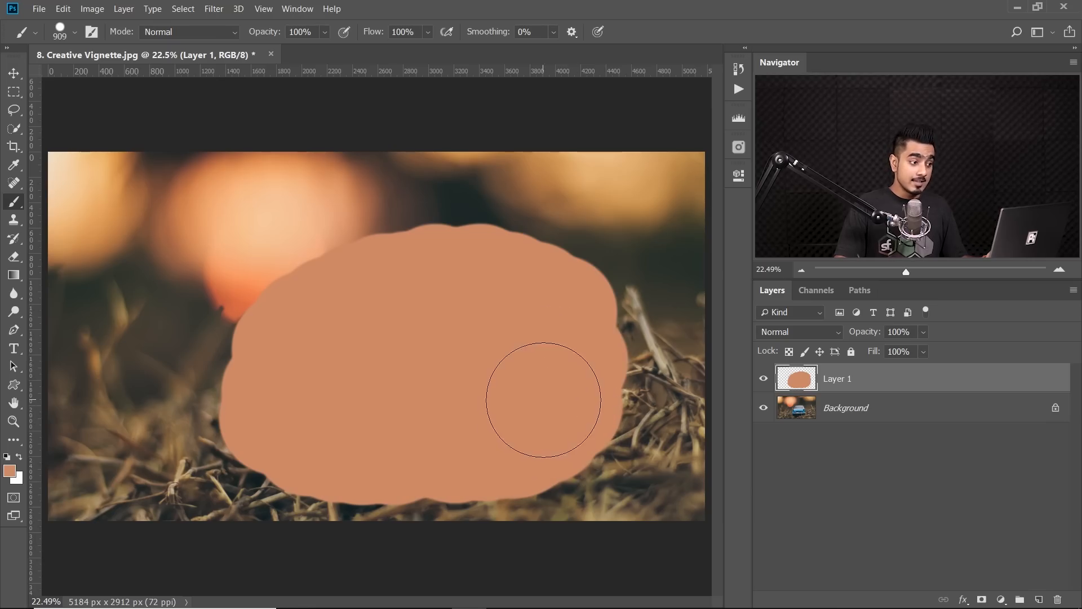
# Run the Creative Vignette without Highlights action on the painted layer over the car.
pyautogui.click(736, 91)
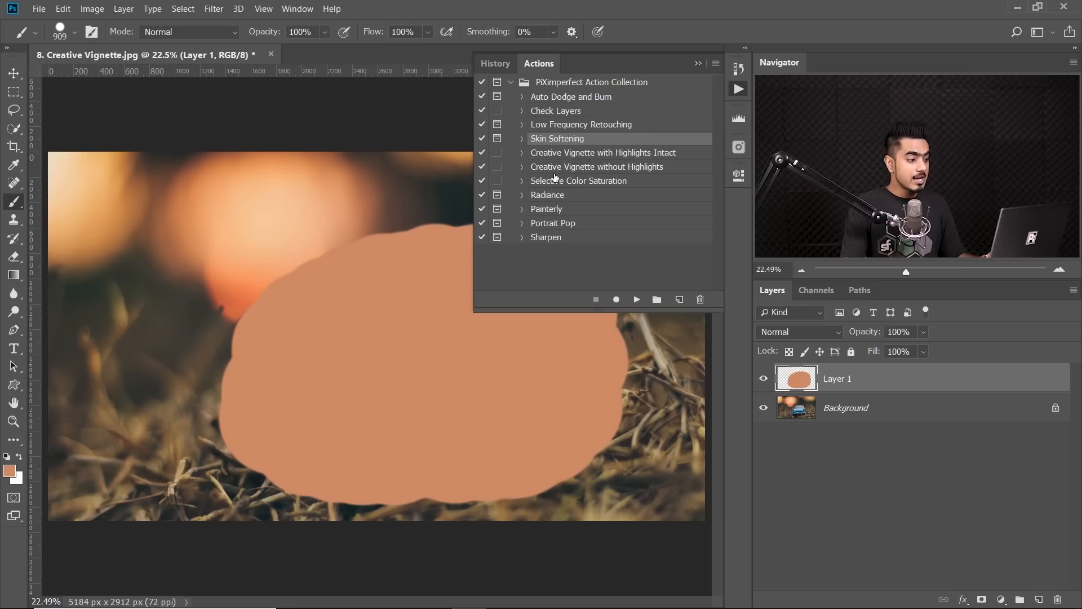
pyautogui.click(607, 168)
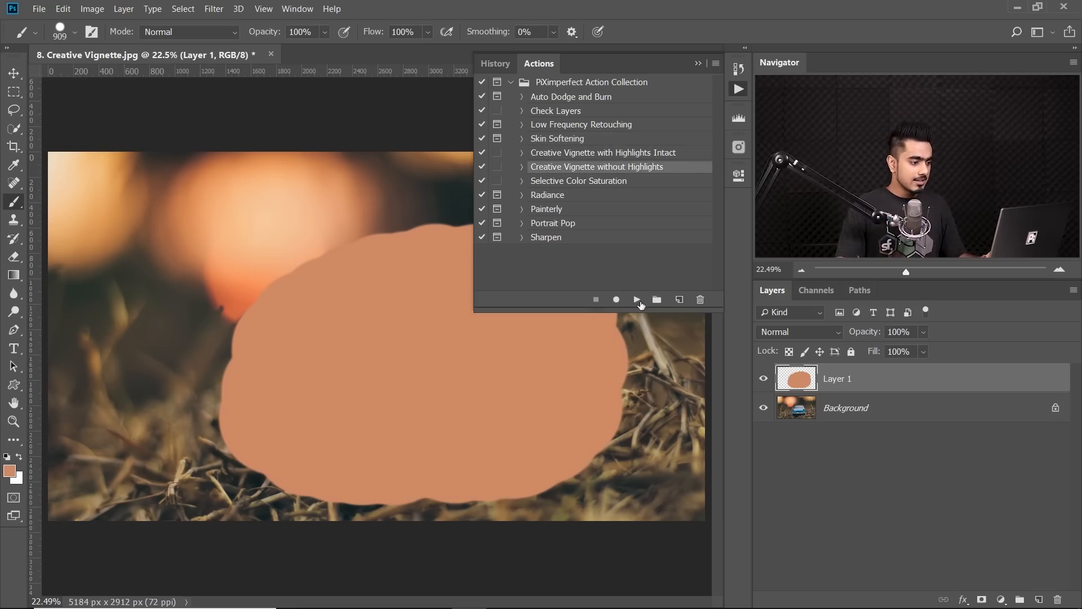
pyautogui.click(637, 300)
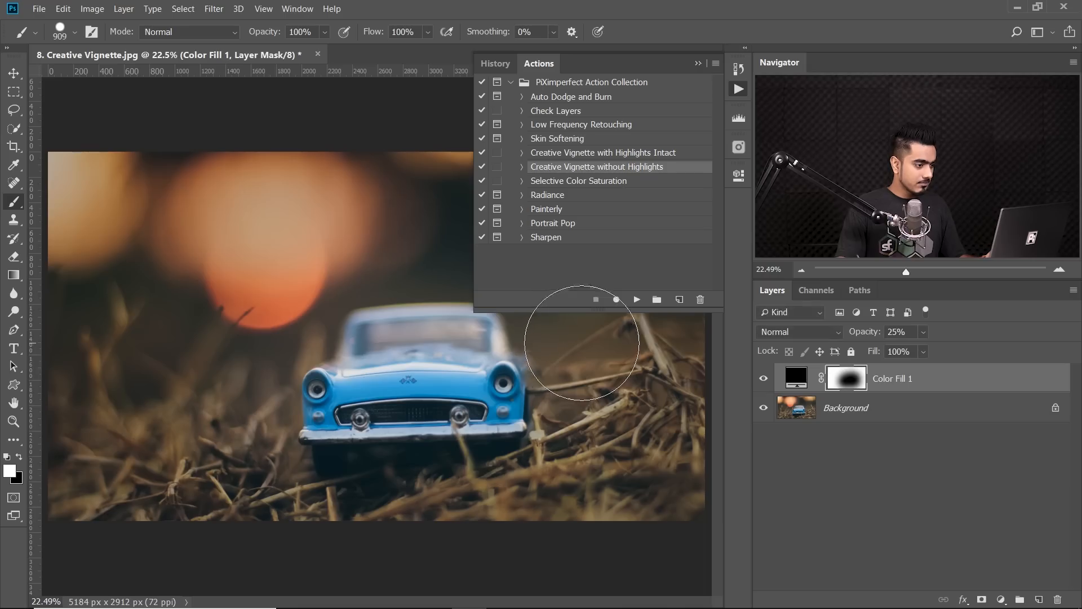
pyautogui.click(698, 65)
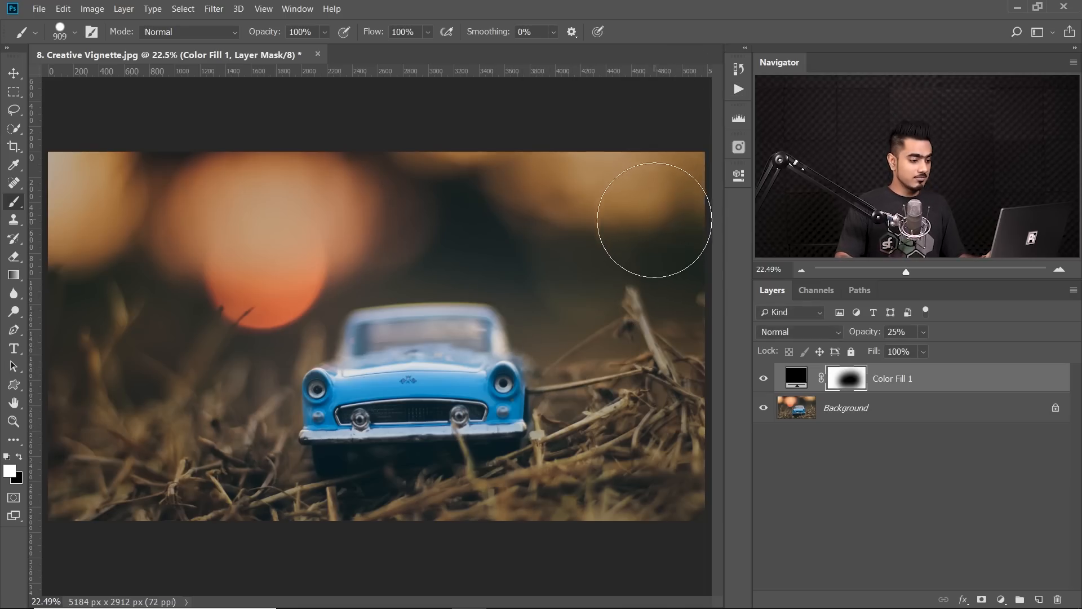
# Compare the car photo with the vignette hidden and shown, and try the Color Fill layer at 59% opacity.
pyautogui.click(764, 381)
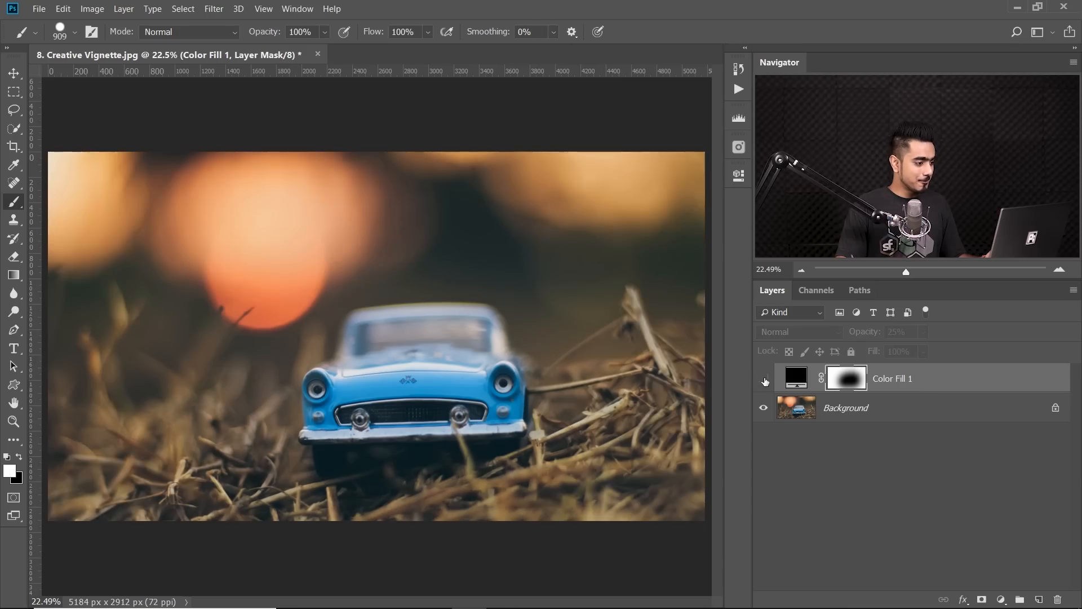
pyautogui.click(764, 379)
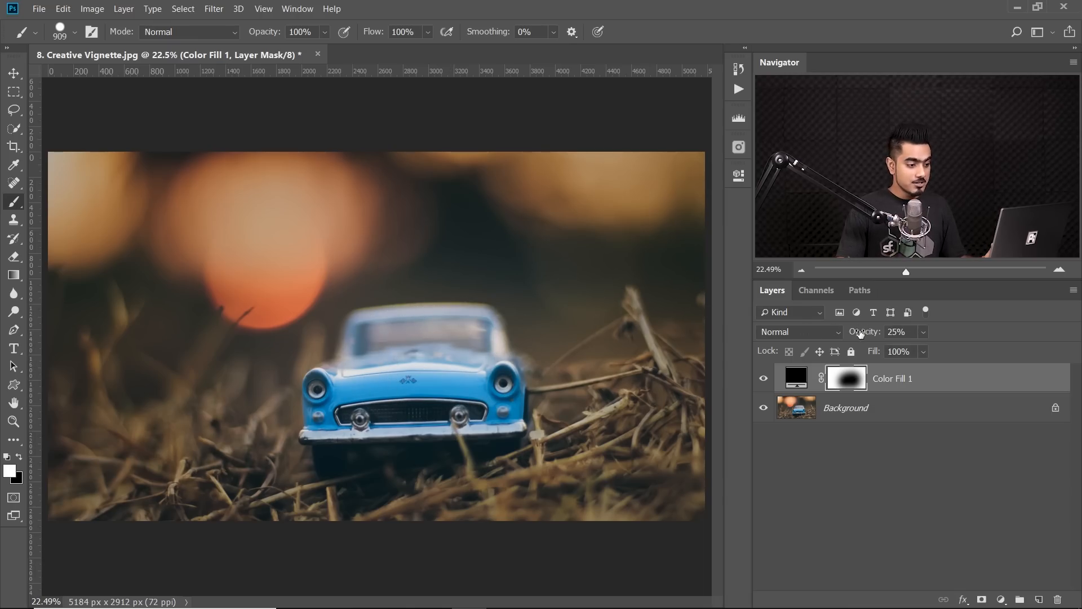
pyautogui.moveTo(876, 337)
pyautogui.mouseDown()
pyautogui.moveTo(890, 338)
pyautogui.moveTo(850, 337)
pyautogui.moveTo(880, 337)
pyautogui.mouseUp()
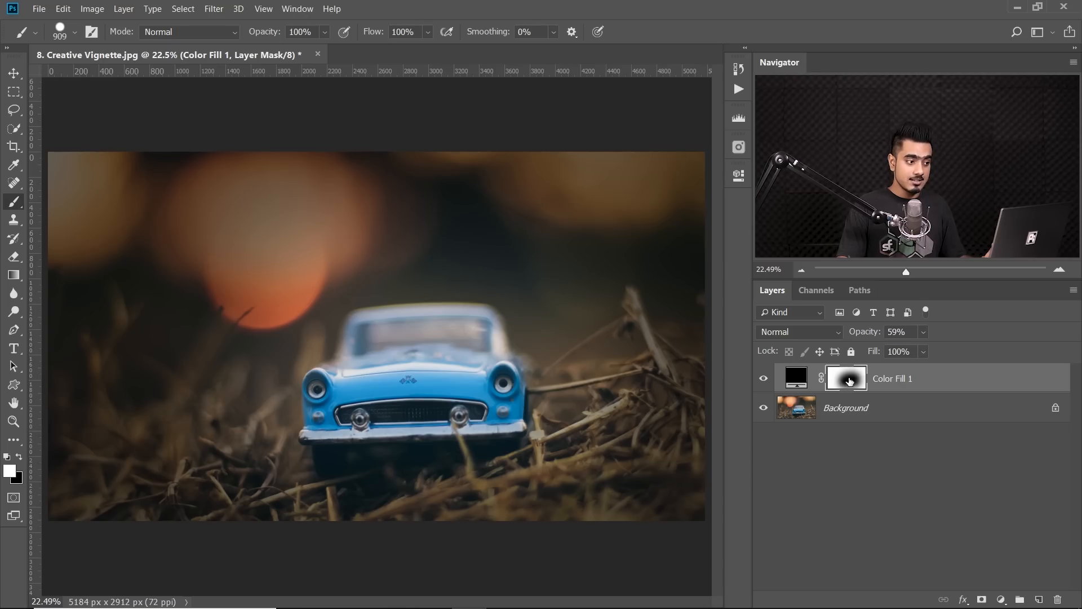
# Adjust the vignette mask's feather, trying a hard edge of 4.2 px before raising it to over 500 px.
pyautogui.click(741, 180)
pyautogui.click(739, 179)
pyautogui.click(307, 10)
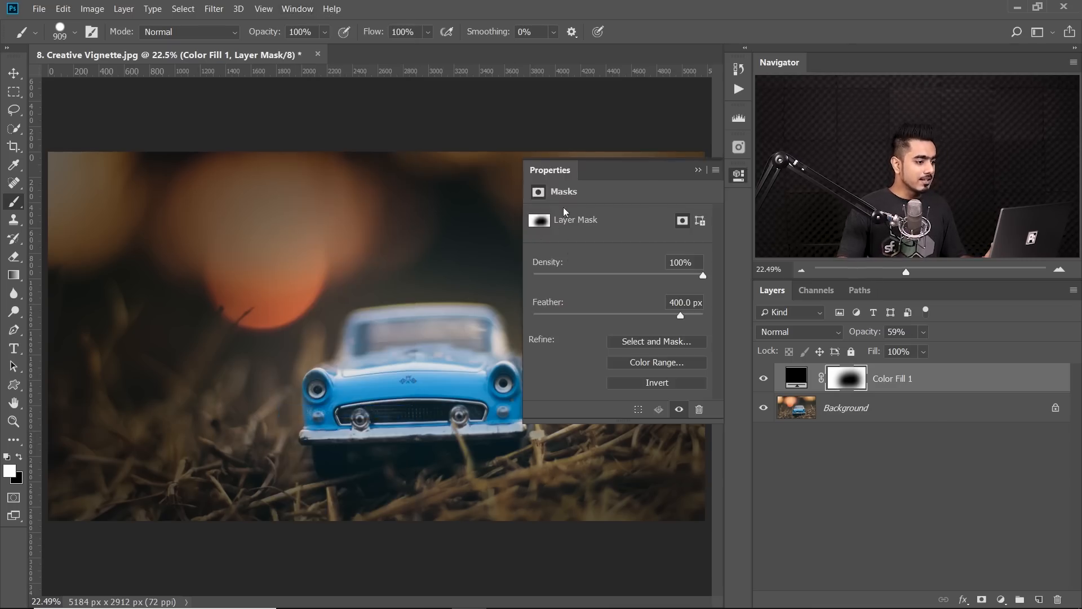
pyautogui.click(689, 315)
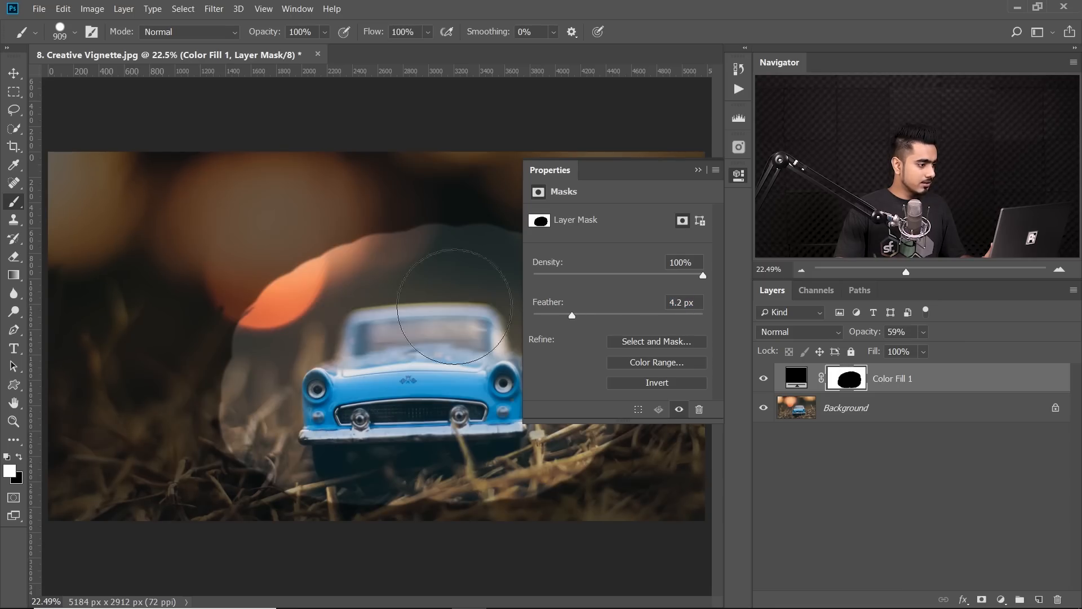
pyautogui.moveTo(625, 320); pyautogui.dragTo(683, 316)
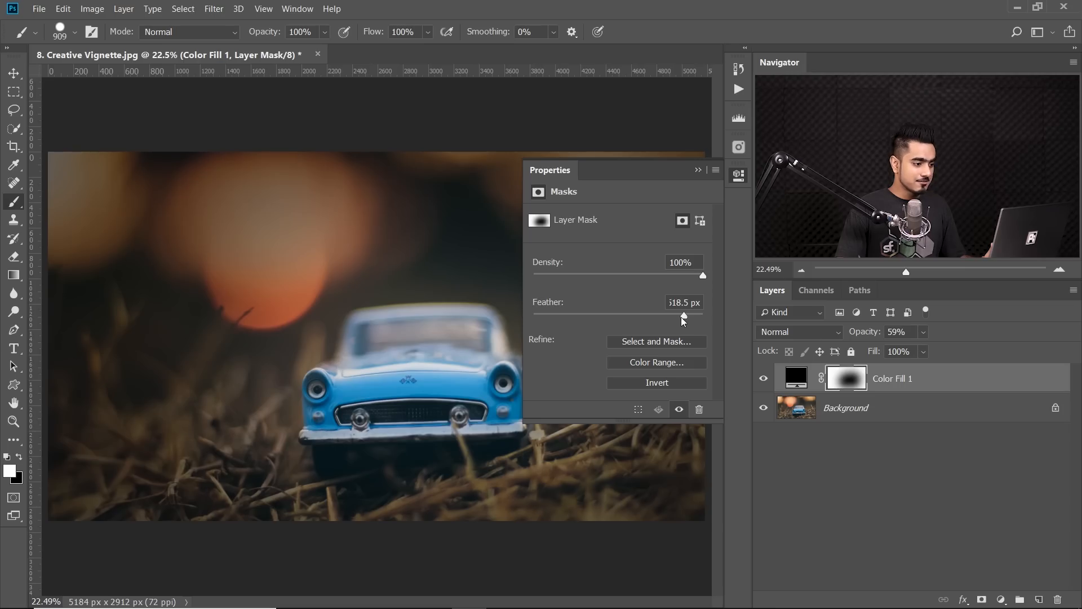
pyautogui.click(698, 170)
# Lower the vignette's opacity to 43% and try white as its fill colour before restoring black (000000).
pyautogui.moveTo(849, 331); pyautogui.dragTo(856, 332)
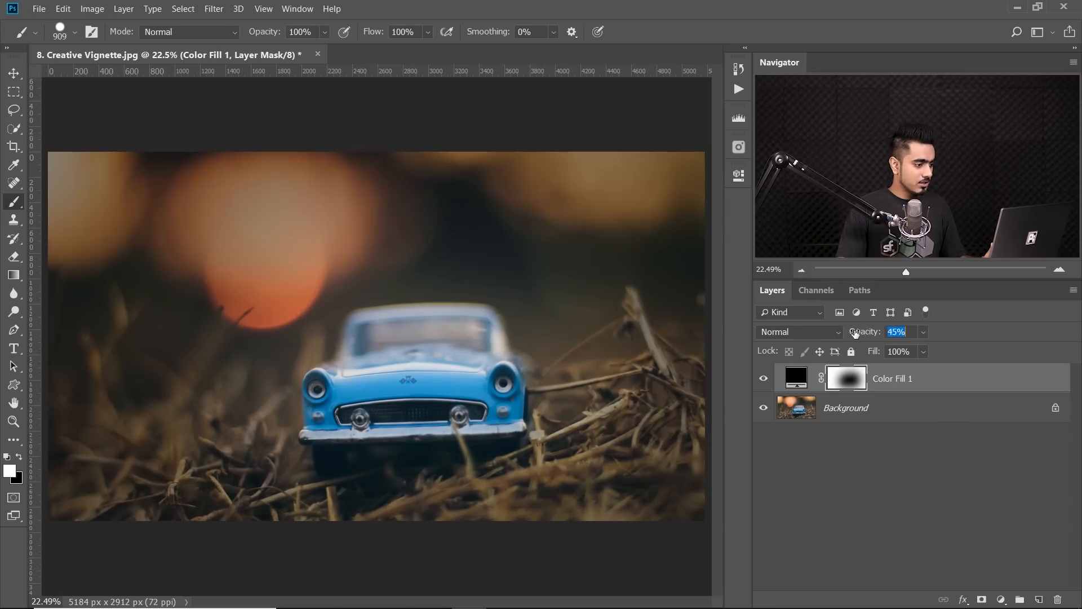
pyautogui.doubleClick(797, 381)
pyautogui.click(626, 274)
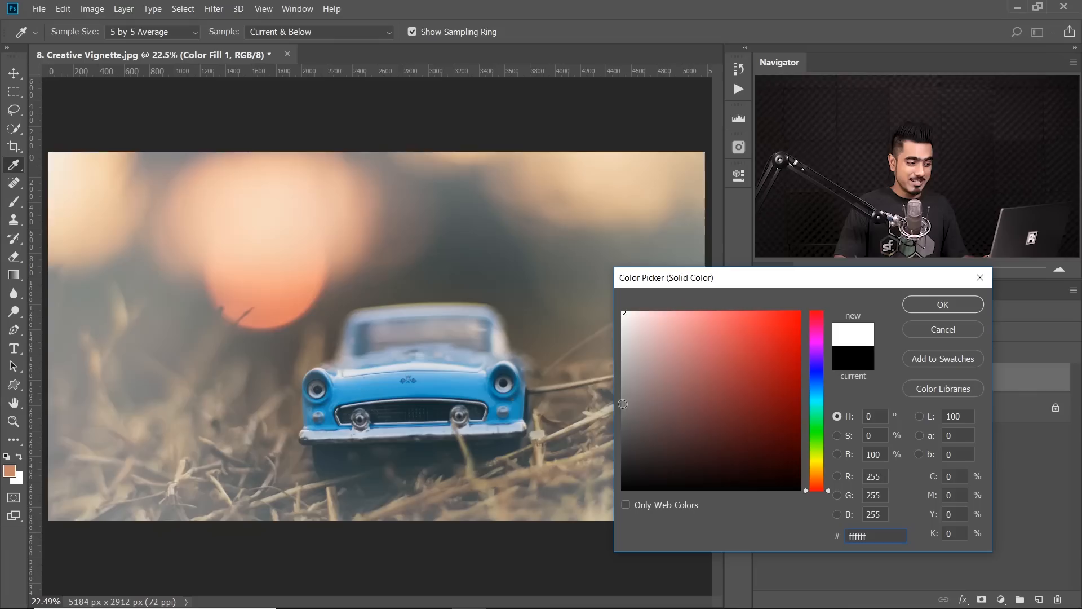
pyautogui.moveTo(617, 361)
pyautogui.mouseDown()
pyautogui.moveTo(620, 451)
pyautogui.moveTo(642, 471)
pyautogui.moveTo(681, 478)
pyautogui.moveTo(771, 461)
pyautogui.moveTo(623, 489)
pyautogui.mouseUp()
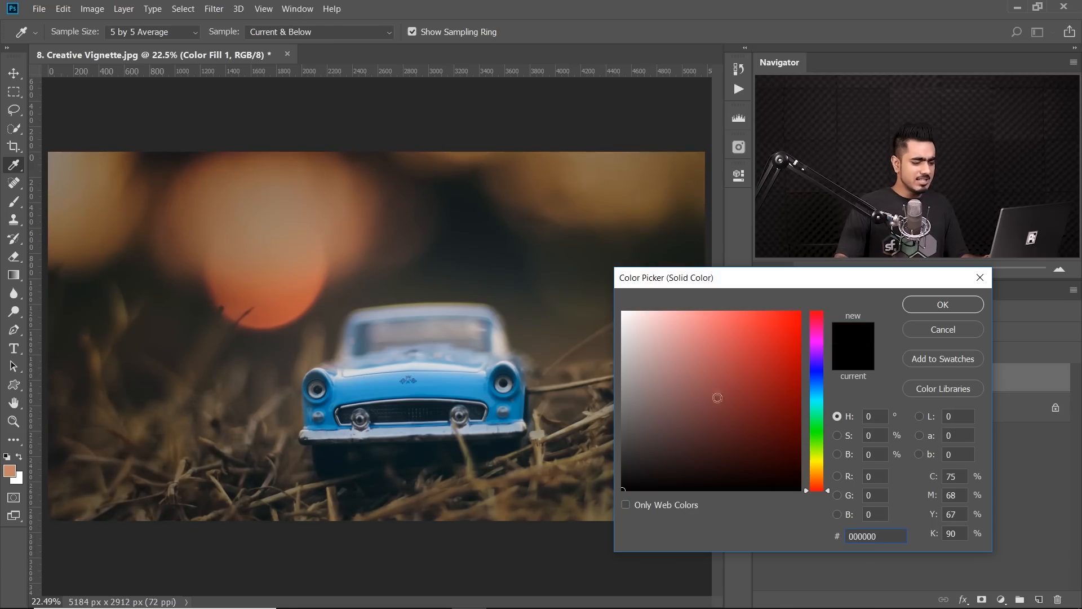
pyautogui.click(940, 305)
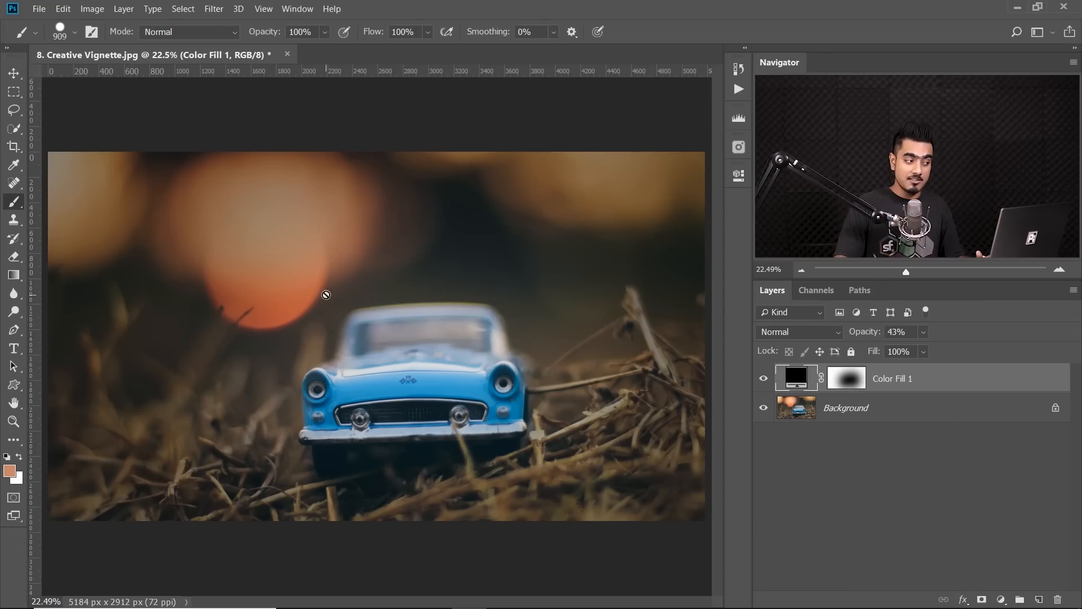
# Compare the car photo with and without the vignette, and set the Color Fill layer's opacity to 38%.
pyautogui.click(764, 378)
pyautogui.click(764, 380)
pyautogui.moveTo(858, 333); pyautogui.dragTo(856, 333)
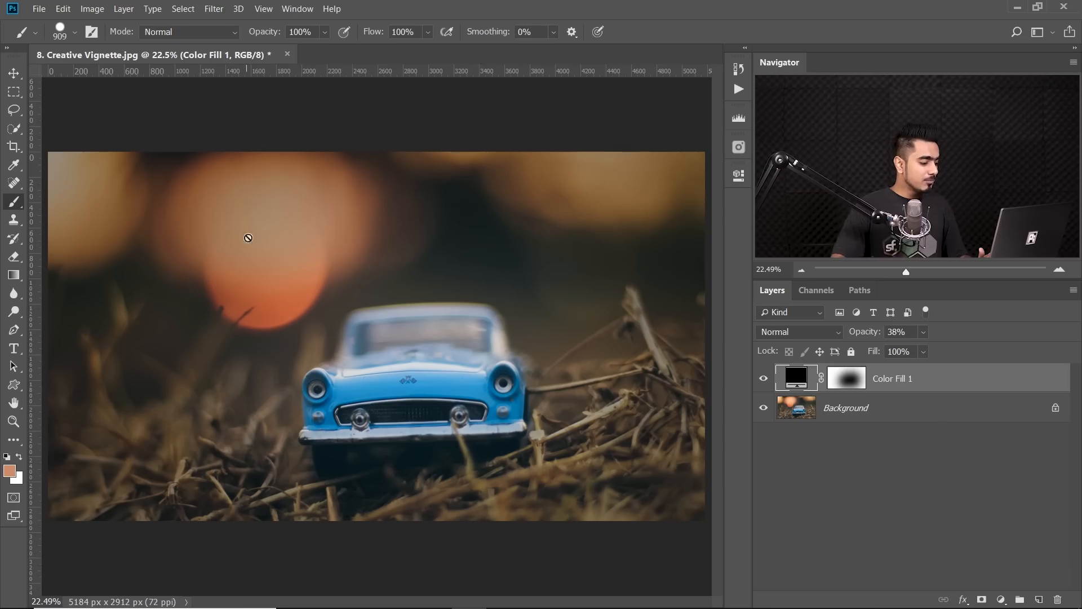
# Open the image 9. Creative Vignette.jpg in its own document.
pyautogui.moveTo(399, 595)
pyautogui.click(426, 562)
pyautogui.moveTo(898, 379); pyautogui.dragTo(440, 61)
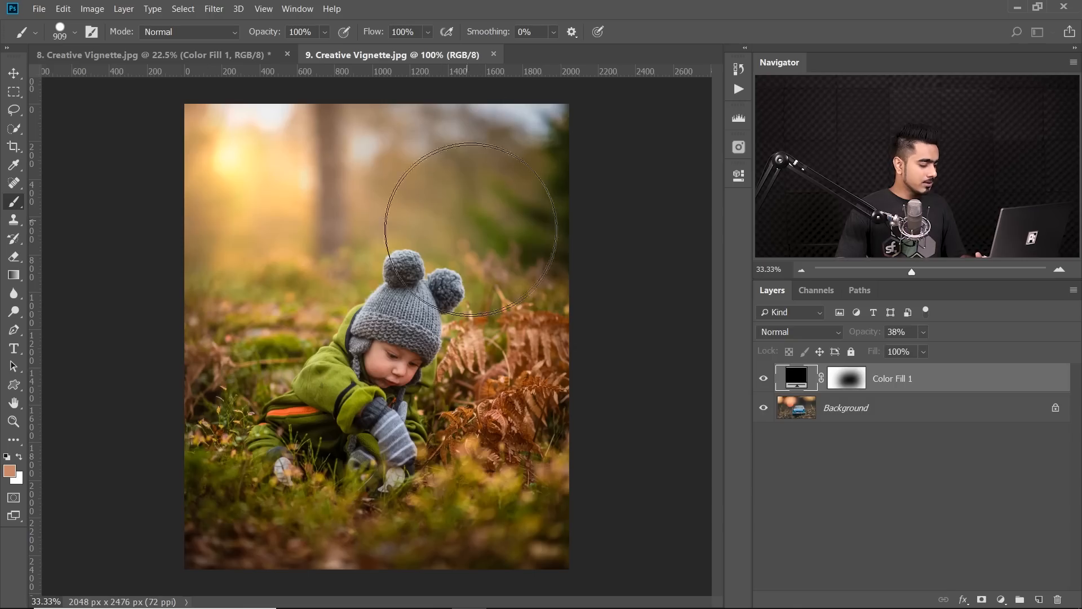
# Create a new layer and paint over the sitting child with a 616 px brush.
pyautogui.click(1038, 600)
pyautogui.keyDown('alt'); pyautogui.rightClick(432, 306); pyautogui.keyUp('alt')
pyautogui.click(412, 292)
pyautogui.moveTo(396, 327)
pyautogui.mouseDown()
pyautogui.moveTo(388, 433)
pyautogui.moveTo(320, 429)
pyautogui.moveTo(390, 305)
pyautogui.moveTo(331, 357)
pyautogui.moveTo(347, 362)
pyautogui.moveTo(361, 398)
pyautogui.mouseUp()
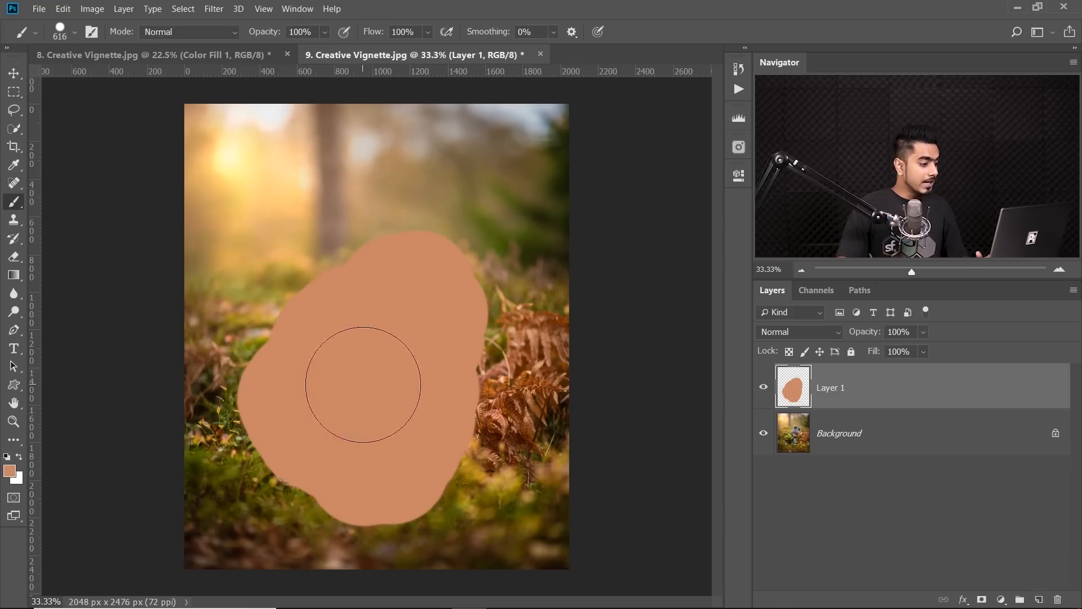
# Run the Creative Vignette without Highlights action on the child photo and compare it with the vignette hidden and shown.
pyautogui.click(735, 91)
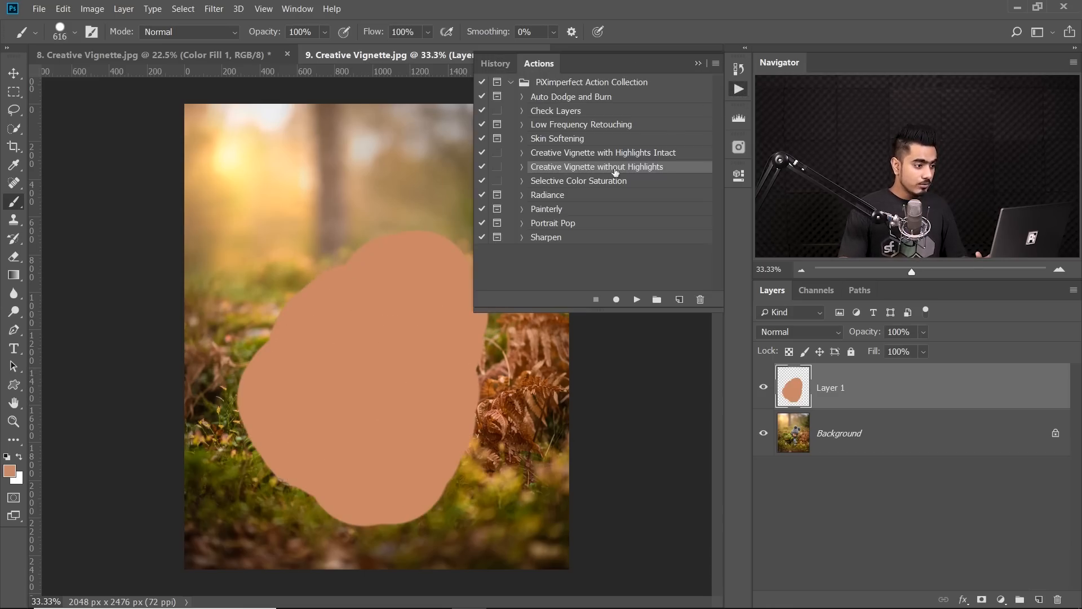
pyautogui.click(637, 300)
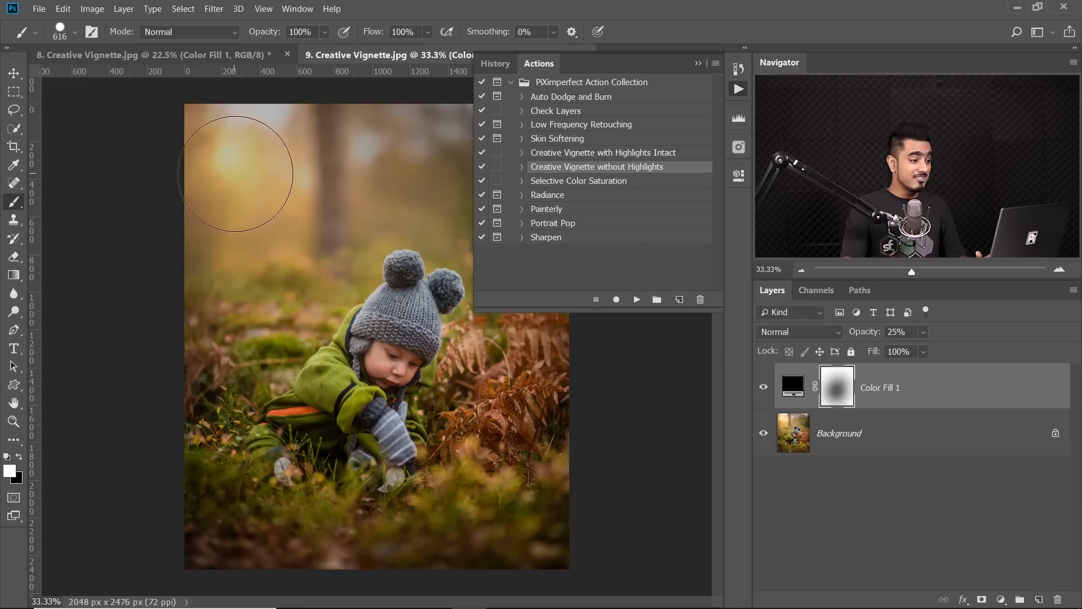
pyautogui.click(764, 388)
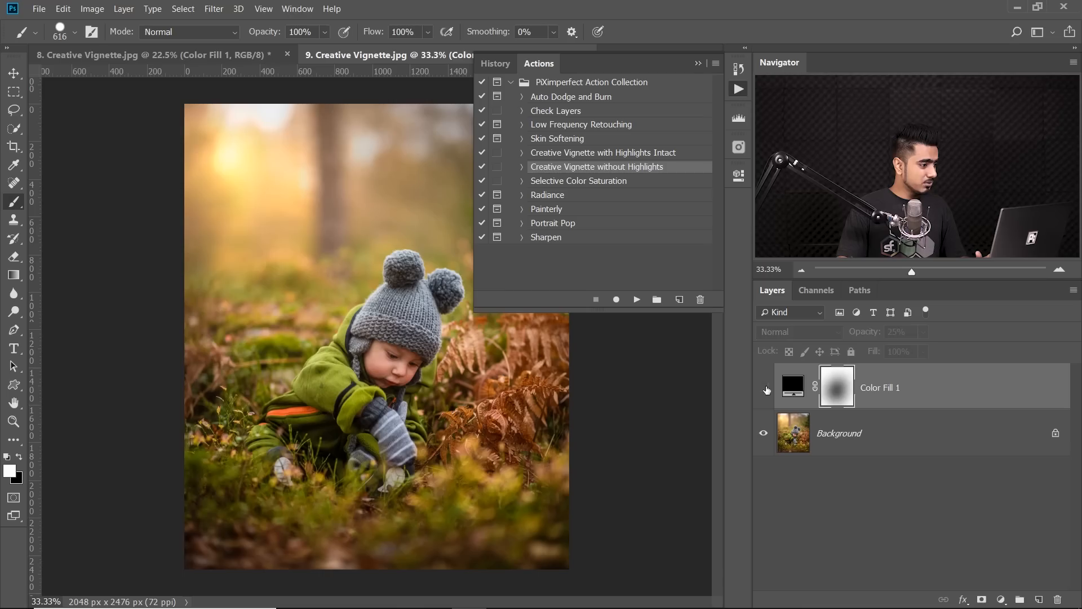
pyautogui.click(764, 388)
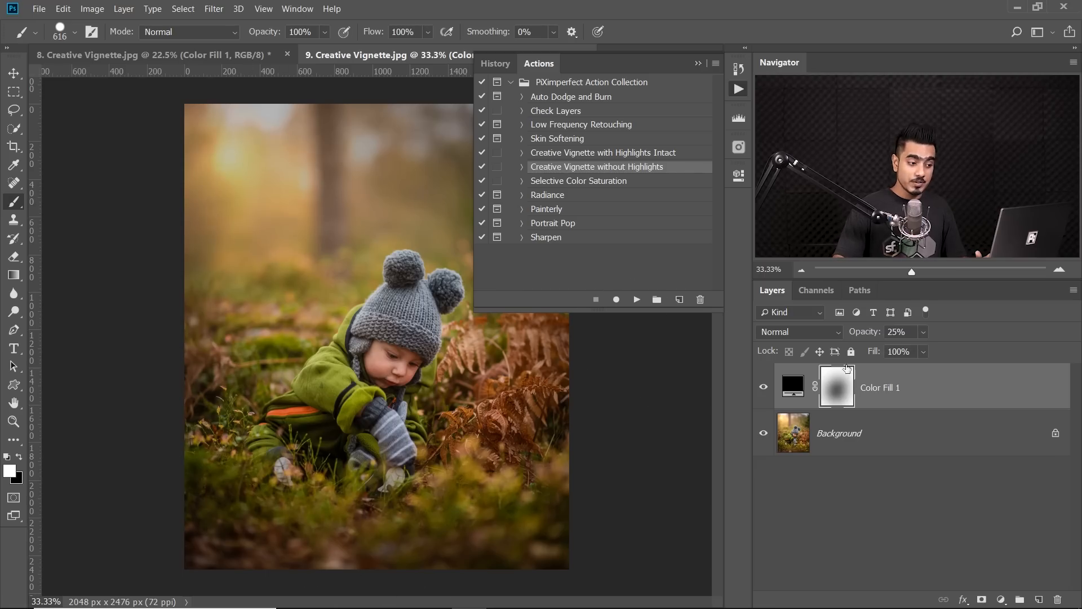
# Delete the vignette's Color Fill layer, create a new layer and paint over the child again.
pyautogui.moveTo(991, 391); pyautogui.dragTo(1059, 599)
pyautogui.click(1039, 600)
pyautogui.moveTo(408, 290)
pyautogui.mouseDown()
pyautogui.moveTo(389, 342)
pyautogui.moveTo(315, 396)
pyautogui.moveTo(308, 426)
pyautogui.moveTo(371, 435)
pyautogui.moveTo(363, 449)
pyautogui.moveTo(292, 418)
pyautogui.moveTo(398, 390)
pyautogui.mouseUp()
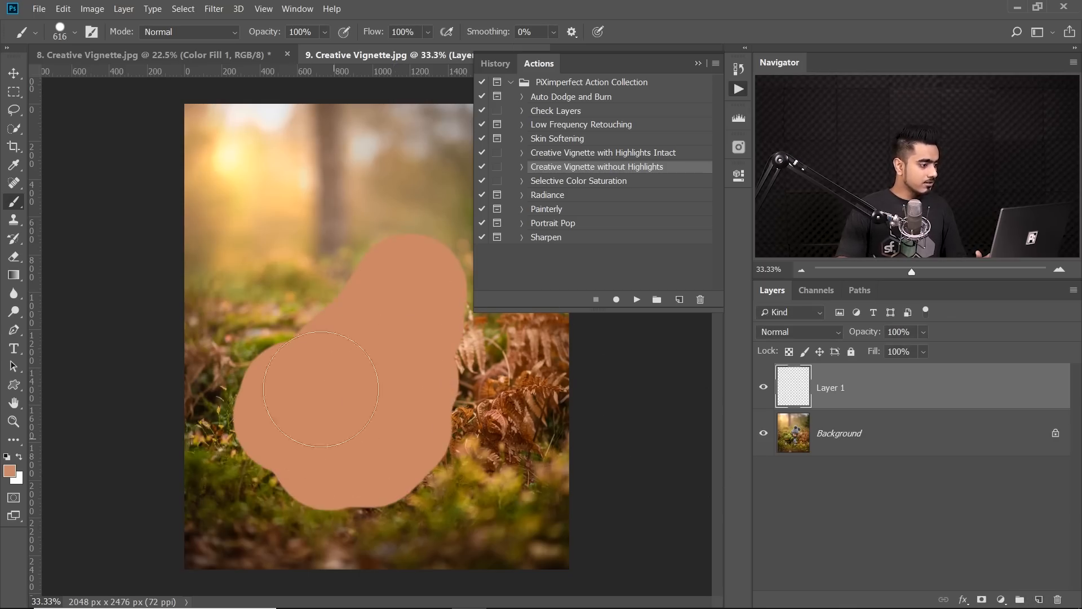
pyautogui.moveTo(321, 389); pyautogui.dragTo(363, 336)
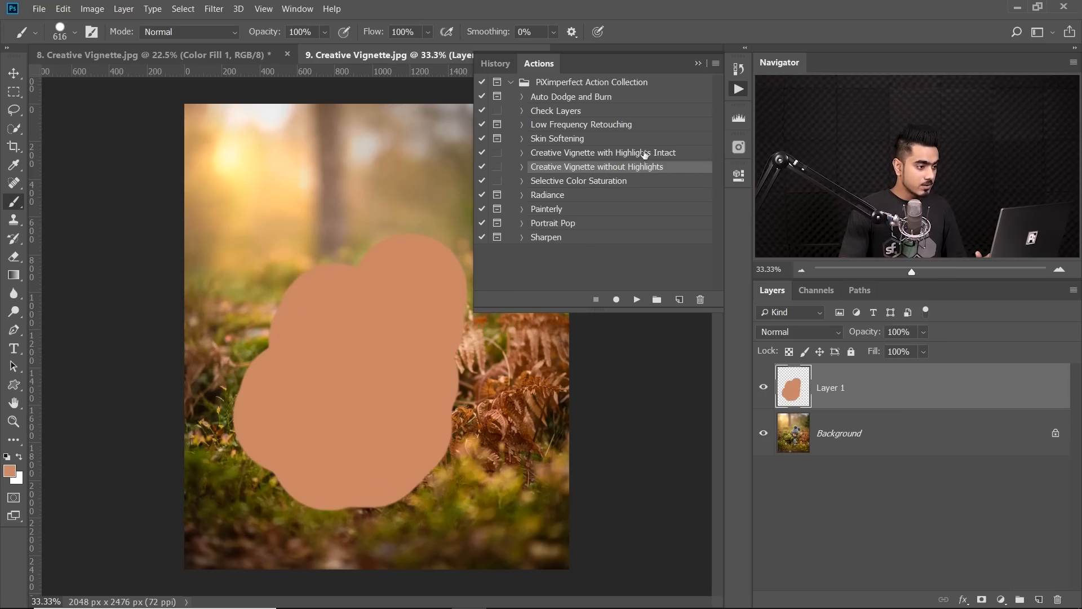
# Run the Creative Vignette with Highlights Intact action on the child photo and compare it with the vignette hidden and shown.
pyautogui.click(644, 153)
pyautogui.click(638, 300)
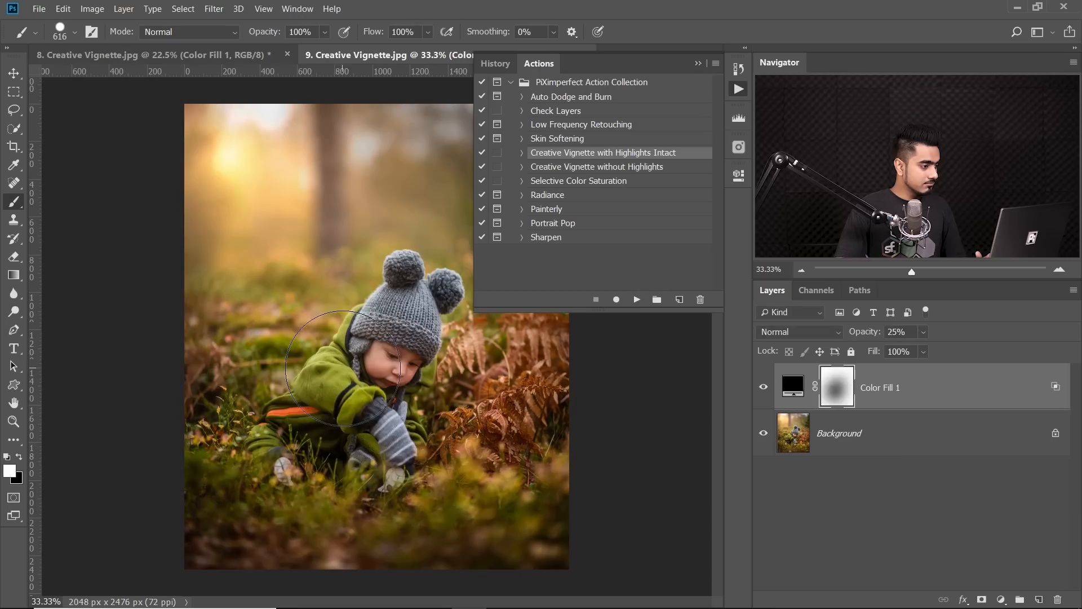
pyautogui.click(763, 388)
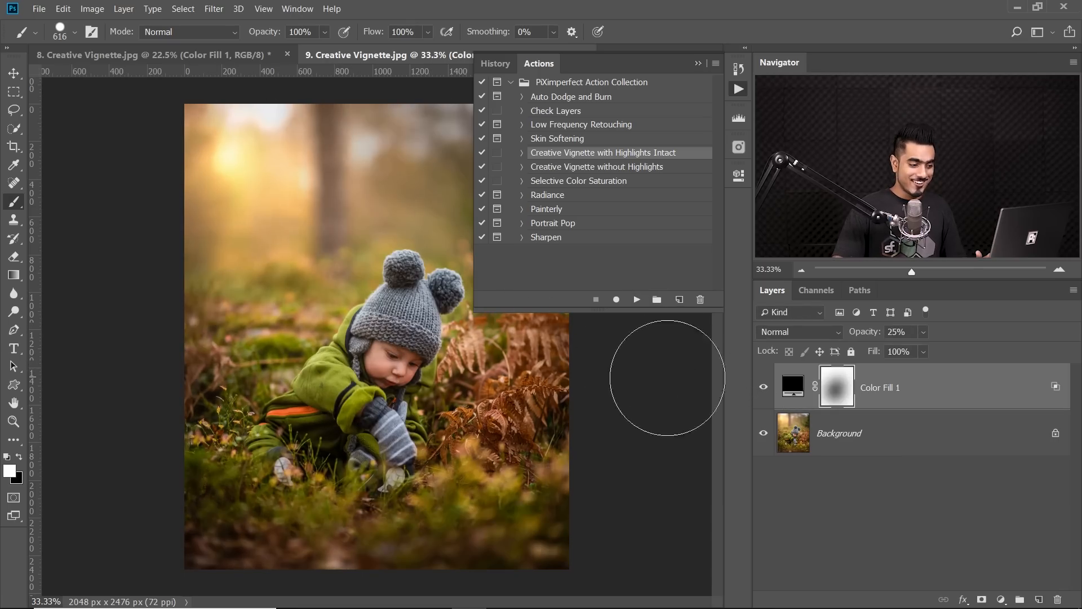
# Set the vignette layer's opacity to 61% and its mask feather to about 200 px, and compare before and after.
pyautogui.moveTo(868, 336); pyautogui.dragTo(891, 340)
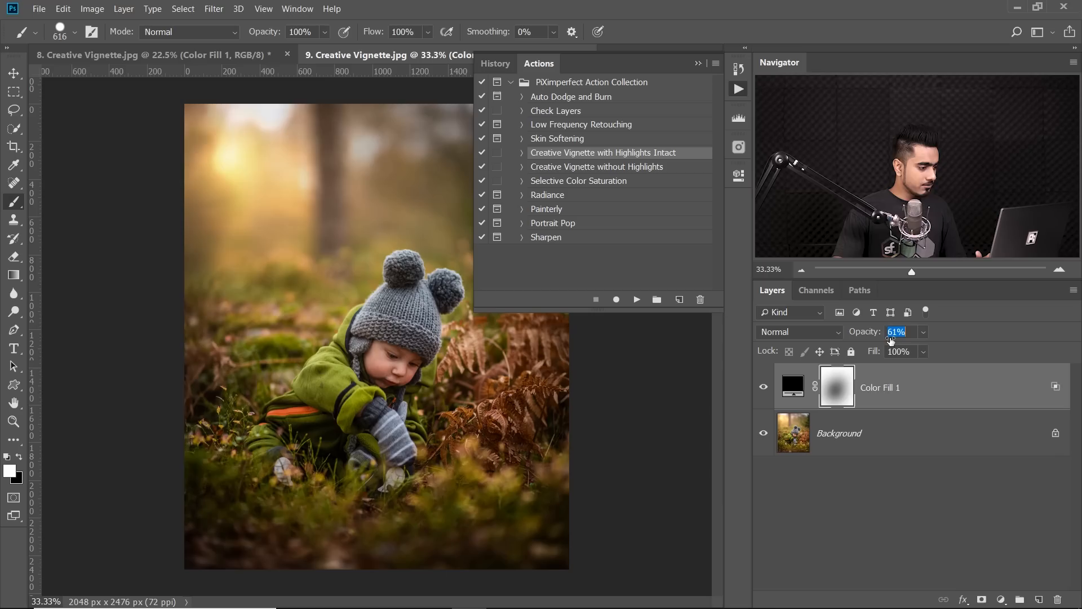
pyautogui.doubleClick(833, 390)
pyautogui.moveTo(636, 318); pyautogui.dragTo(671, 317)
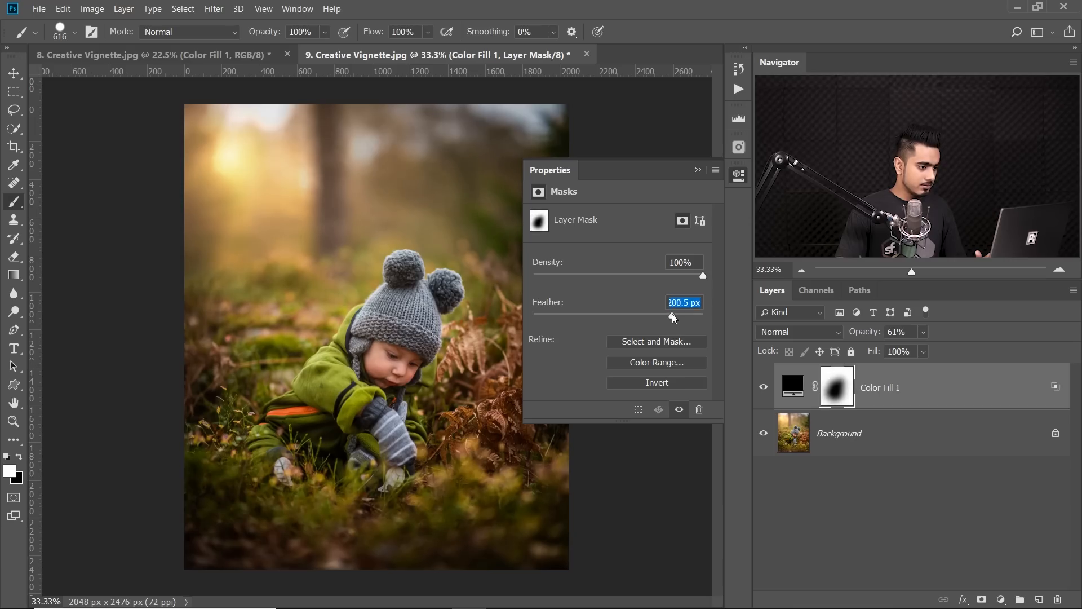
pyautogui.click(697, 170)
pyautogui.click(764, 388)
pyautogui.click(762, 389)
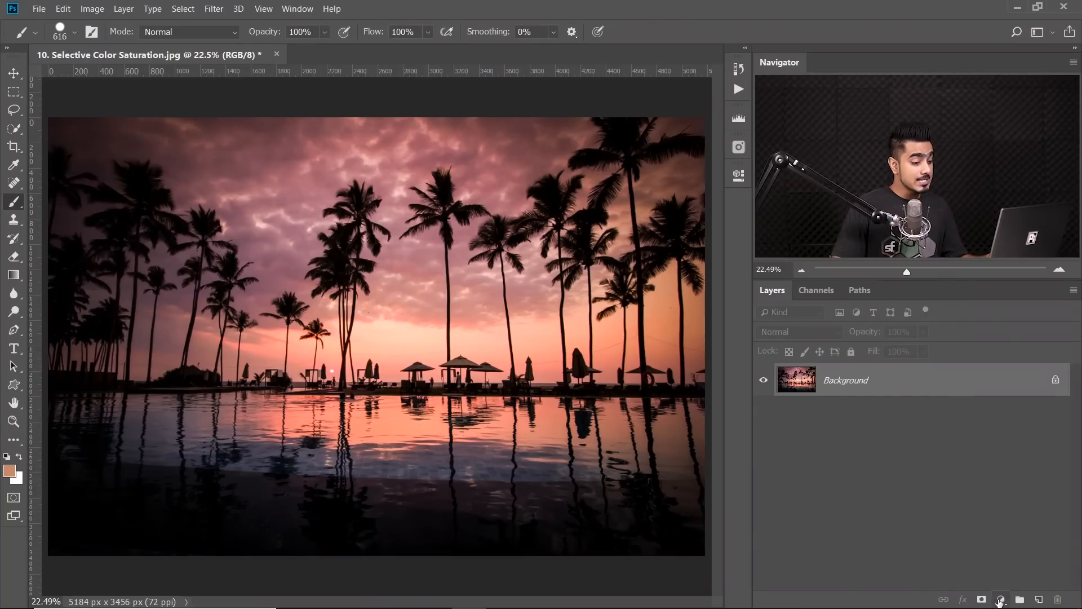
# Add a Hue/Saturation adjustment layer to the palm sunset photo, set its saturation to +36, and inspect the water closely.
pyautogui.click(999, 601)
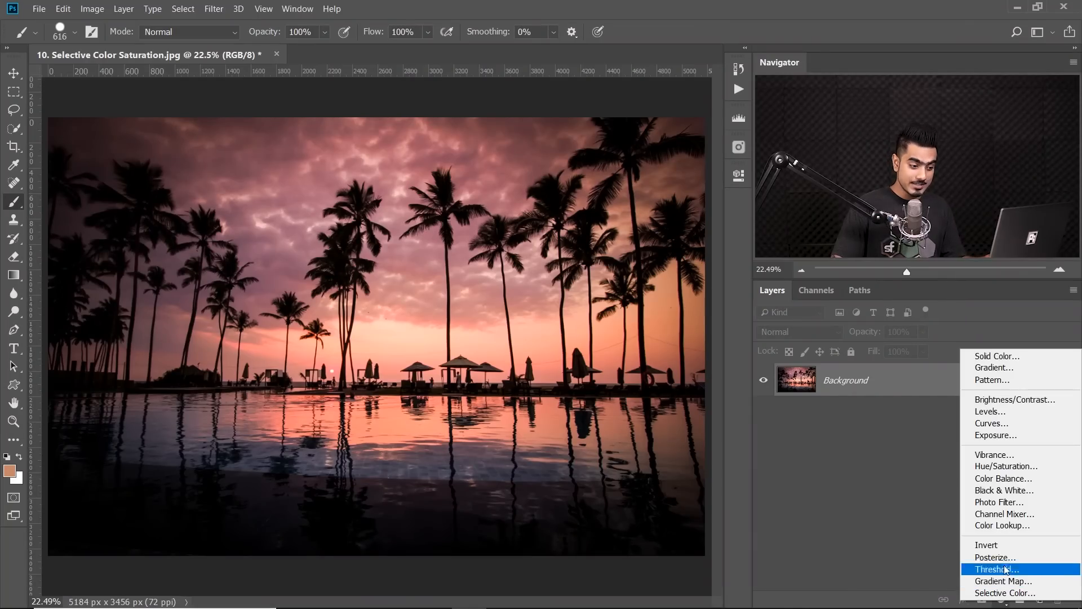
pyautogui.click(1006, 467)
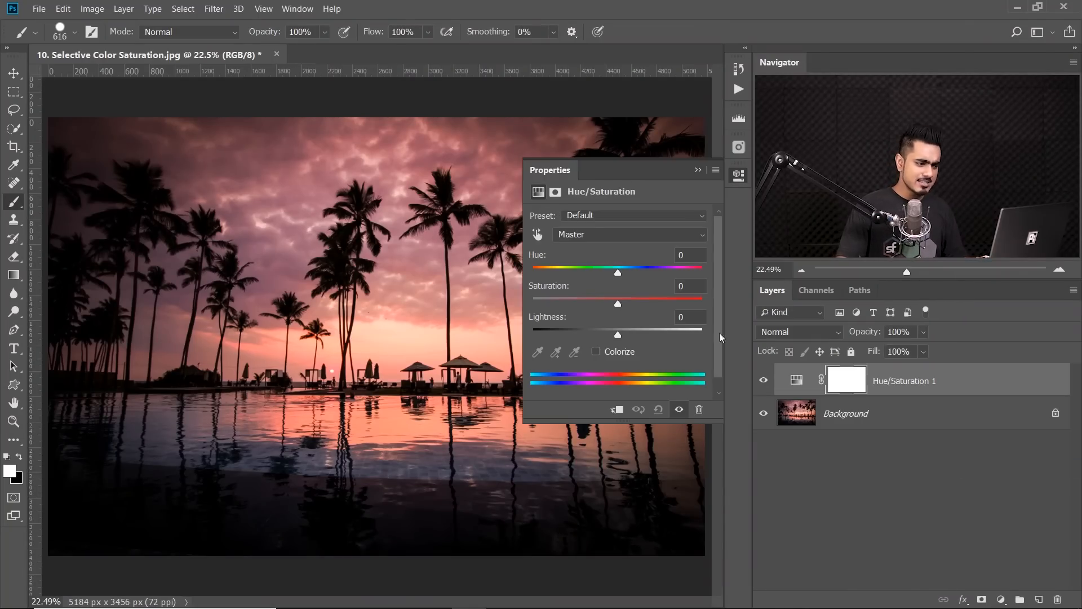
pyautogui.moveTo(387, 269); pyautogui.dragTo(417, 269)
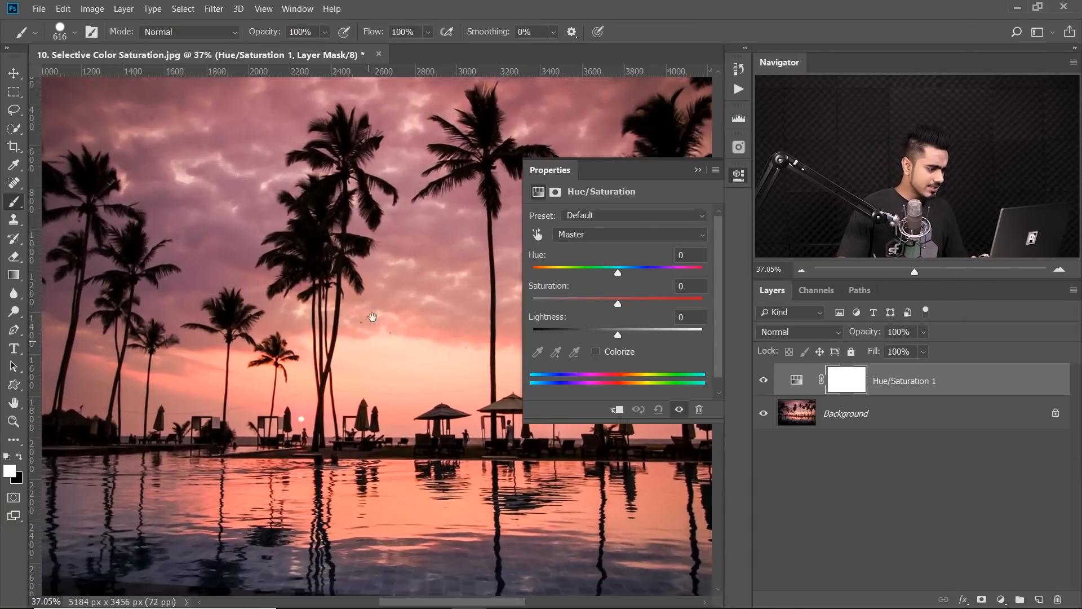
pyautogui.moveTo(637, 300); pyautogui.dragTo(648, 300)
pyautogui.moveTo(374, 390); pyautogui.dragTo(407, 391)
pyautogui.moveTo(333, 439); pyautogui.dragTo(459, 295)
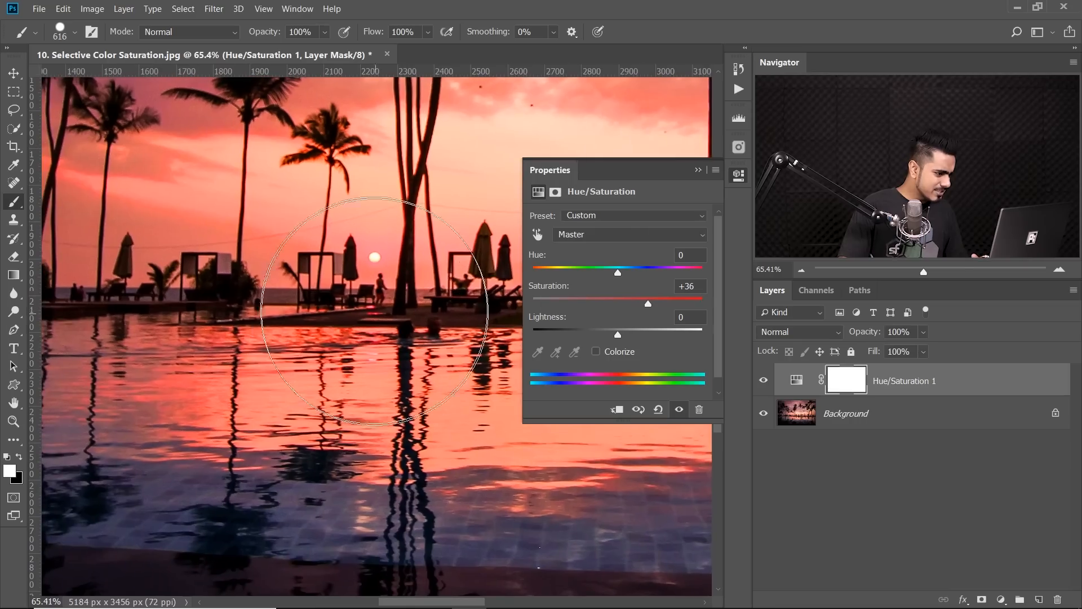
# Examine the oversaturated sunset with the Move tool active, compare it without the adjustment, and delete the Hue/Saturation layer.
pyautogui.click(15, 73)
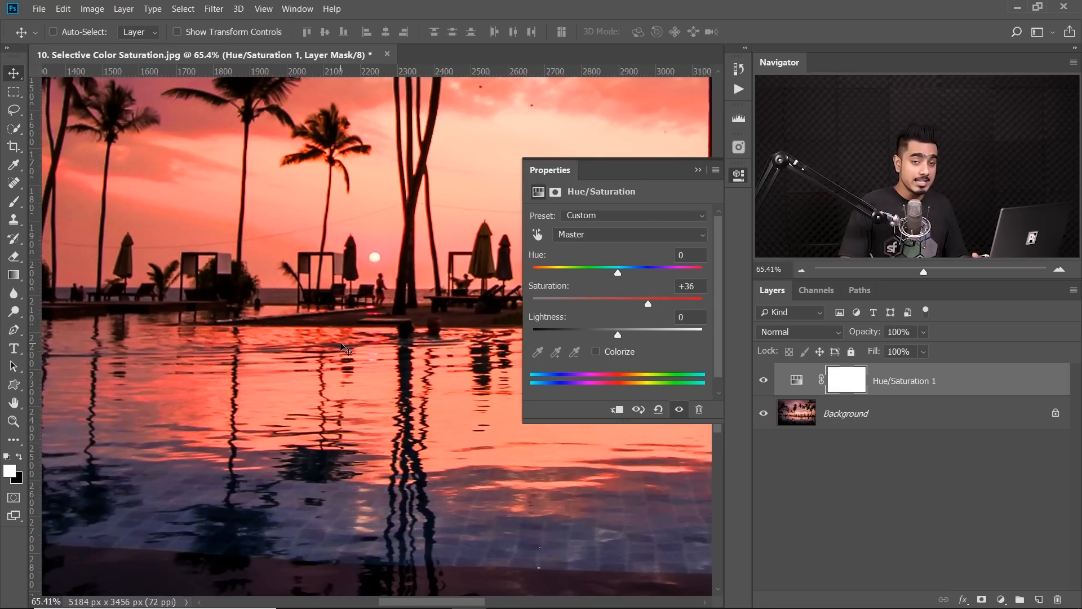
pyautogui.moveTo(343, 340); pyautogui.dragTo(400, 307)
pyautogui.moveTo(320, 357); pyautogui.dragTo(341, 333)
pyautogui.moveTo(430, 299); pyautogui.dragTo(277, 375)
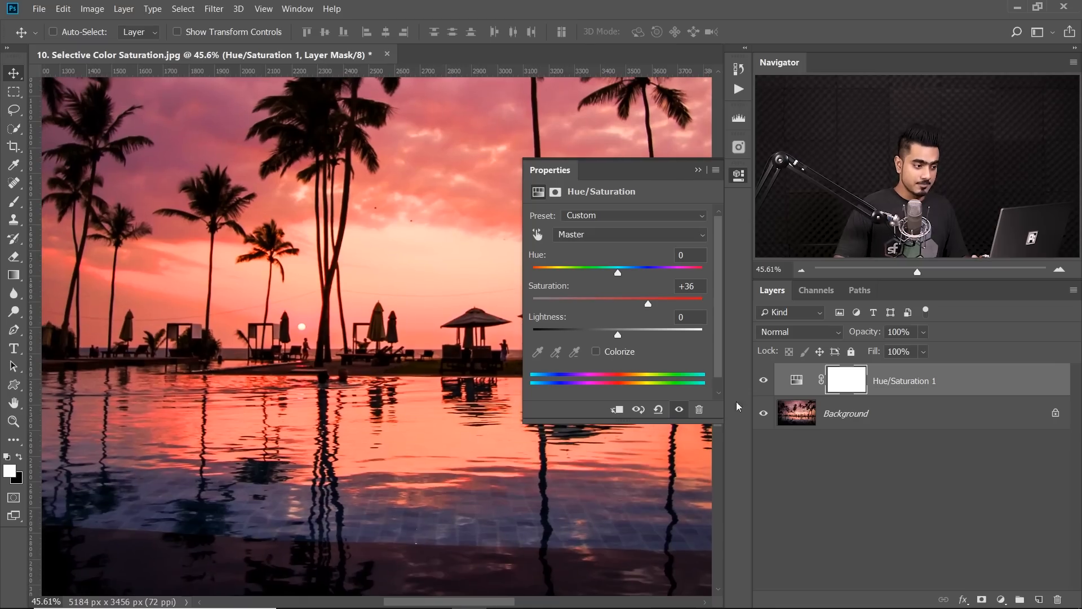
pyautogui.click(764, 382)
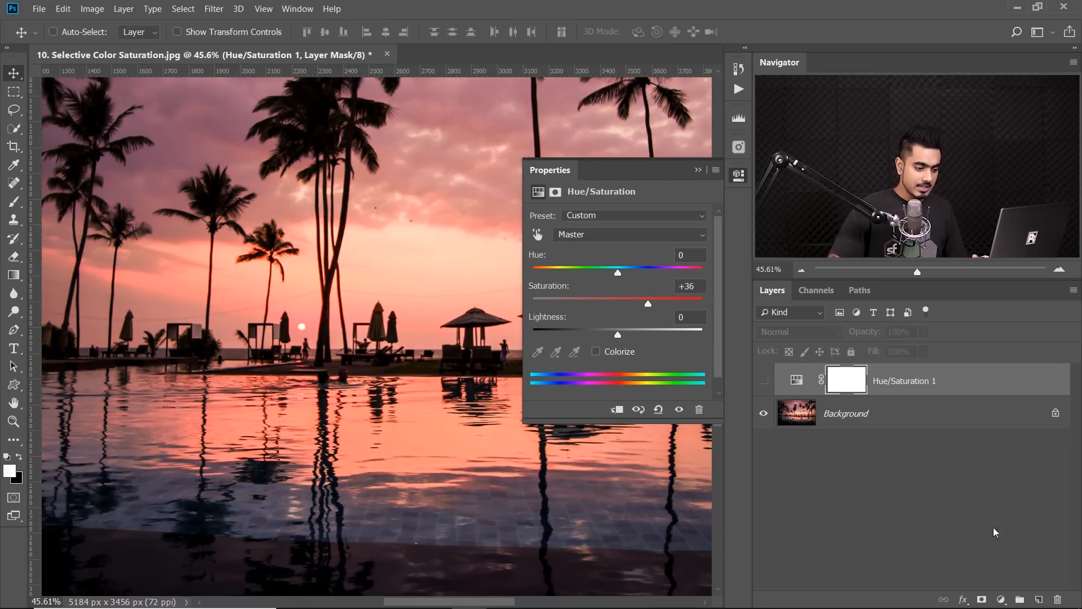
pyautogui.moveTo(975, 381); pyautogui.dragTo(1057, 600)
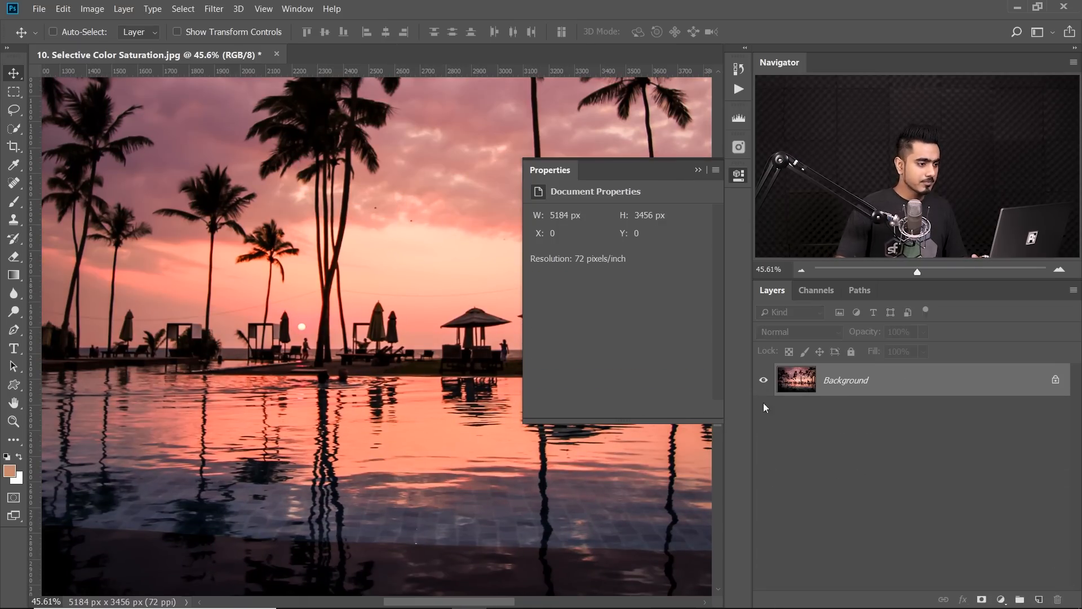
# Run the Selective Color Saturation action on the sunset photo, inspect the colours up close, and hide the Enhance Colors layer.
pyautogui.click(737, 91)
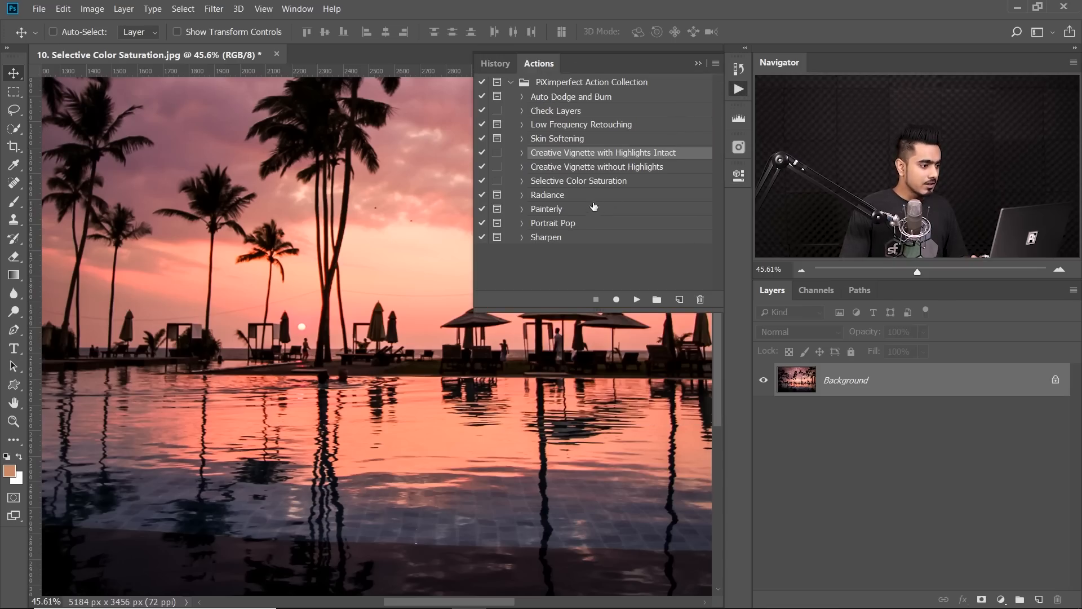
pyautogui.click(607, 183)
pyautogui.click(636, 299)
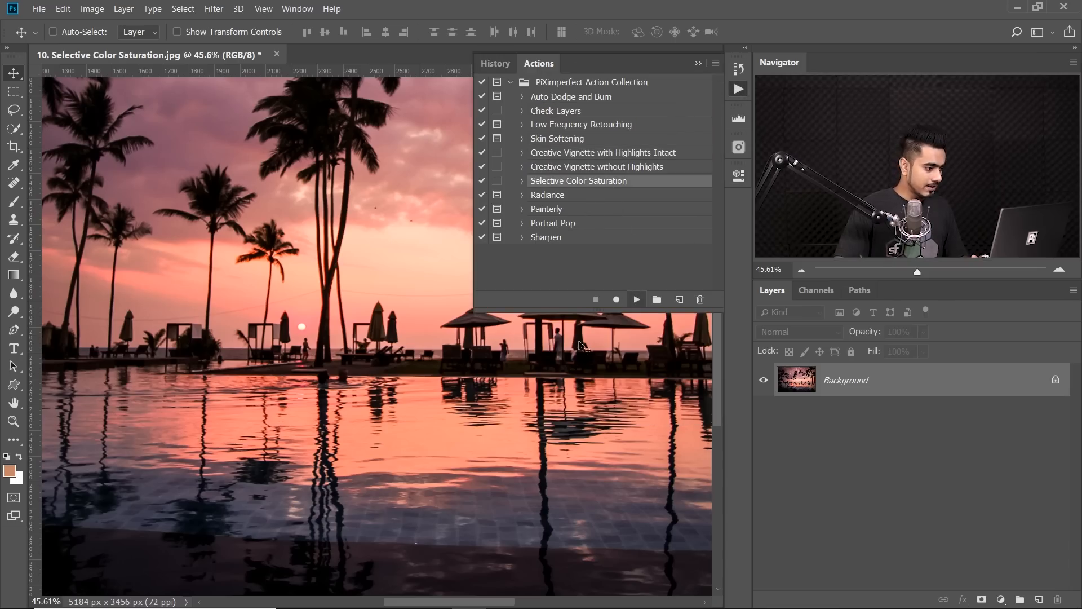
pyautogui.moveTo(284, 394); pyautogui.dragTo(352, 356)
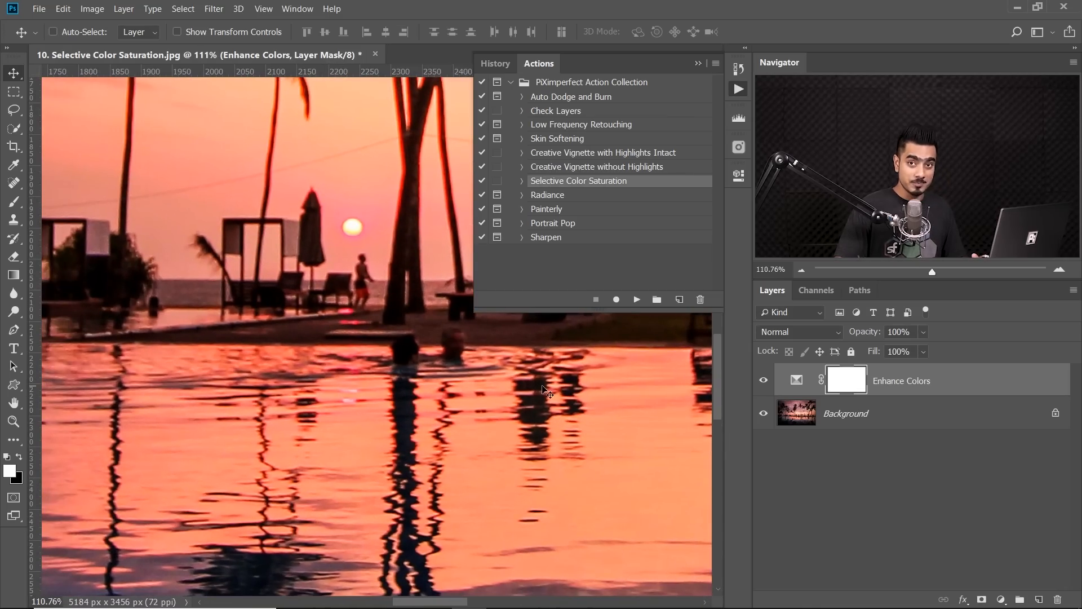
pyautogui.moveTo(596, 374); pyautogui.dragTo(561, 376)
pyautogui.moveTo(635, 375); pyautogui.dragTo(494, 389)
pyautogui.click(764, 382)
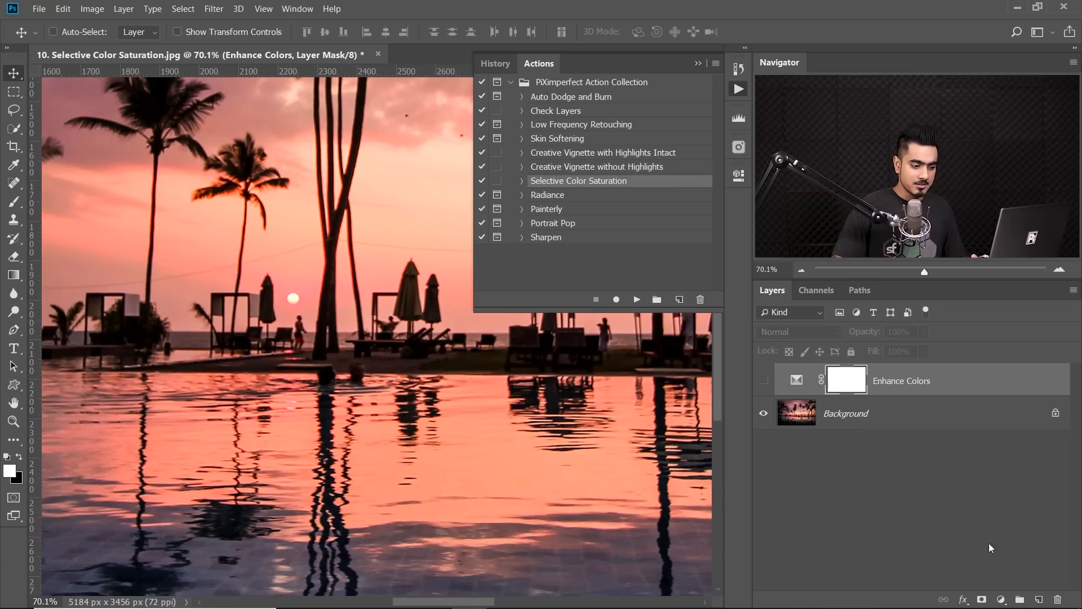
# Add a Hue/Saturation layer above Enhance Colors, set its saturation to +28, and inspect the sky and water for comparison.
pyautogui.click(1000, 601)
pyautogui.click(984, 463)
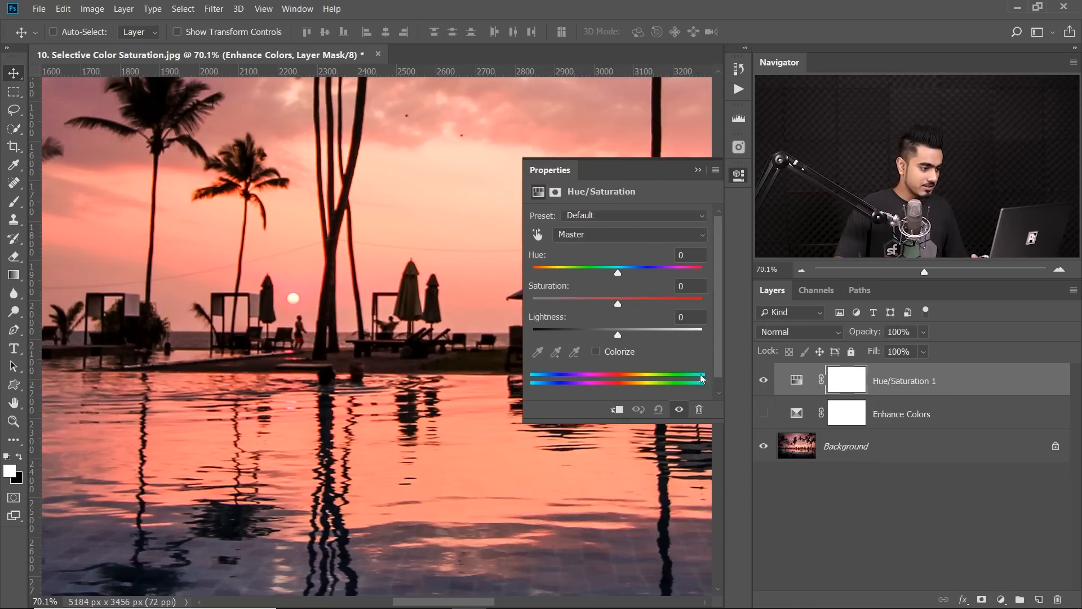
pyautogui.moveTo(624, 300); pyautogui.dragTo(646, 300)
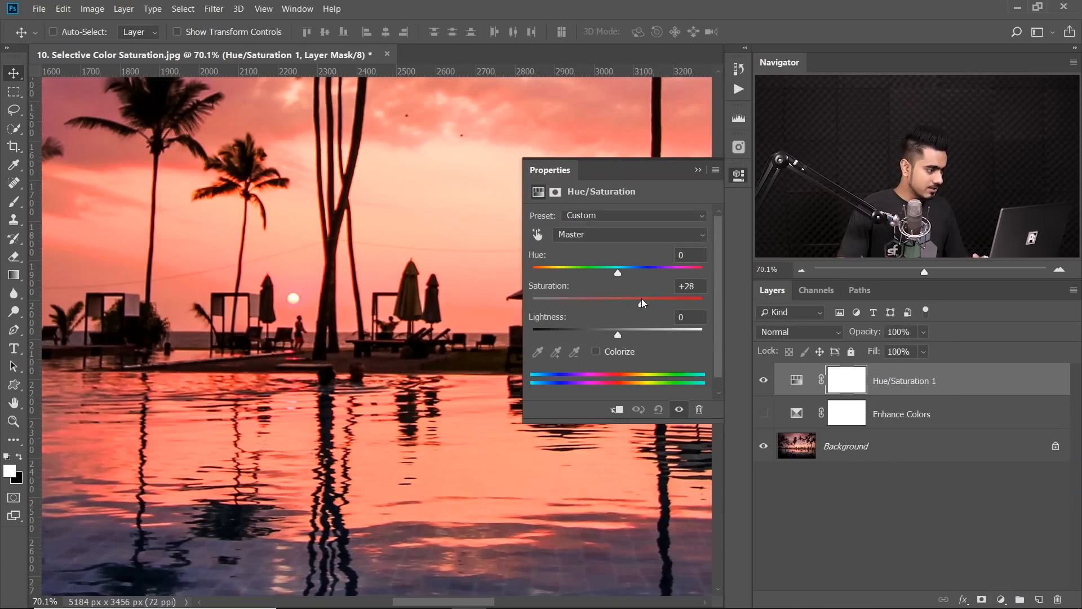
pyautogui.moveTo(342, 354); pyautogui.dragTo(387, 356)
pyautogui.moveTo(184, 406); pyautogui.dragTo(318, 372)
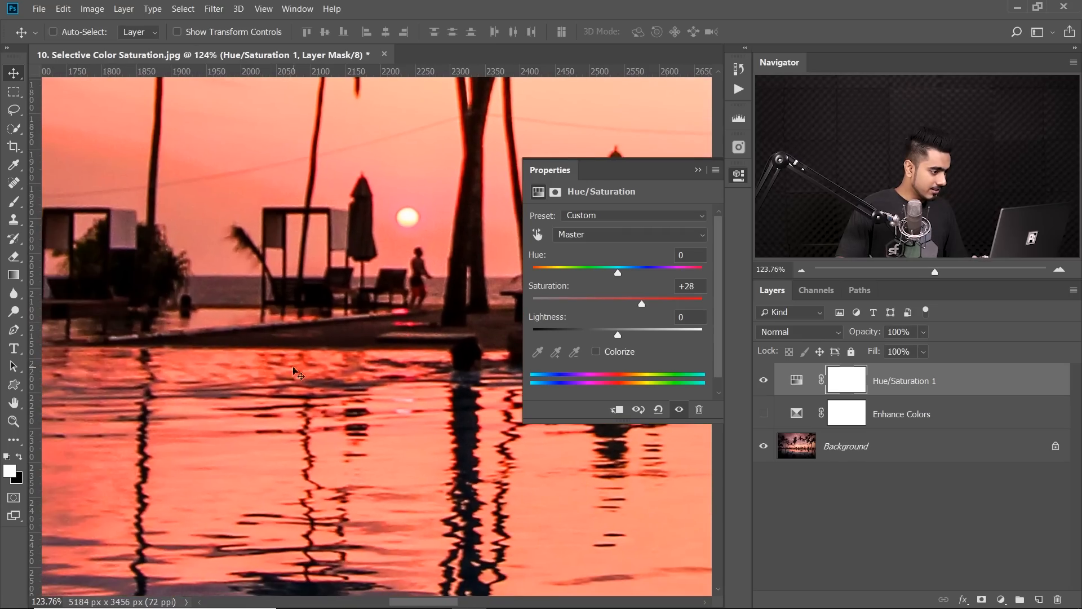
pyautogui.moveTo(57, 118); pyautogui.dragTo(244, 299)
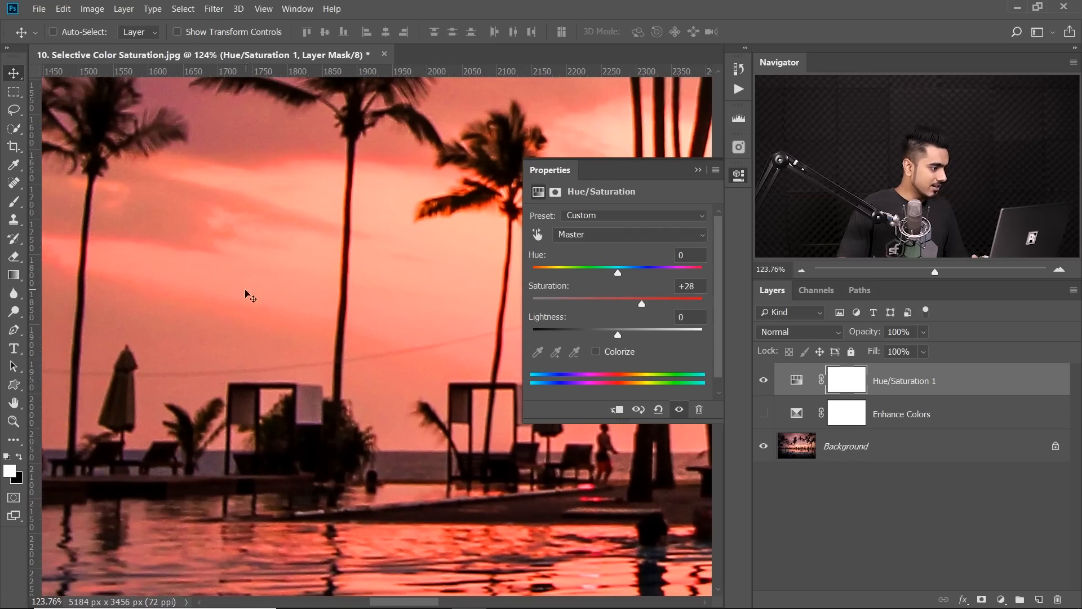
pyautogui.moveTo(365, 268); pyautogui.dragTo(316, 311)
pyautogui.moveTo(229, 262); pyautogui.dragTo(302, 271)
pyautogui.moveTo(377, 284); pyautogui.dragTo(367, 285)
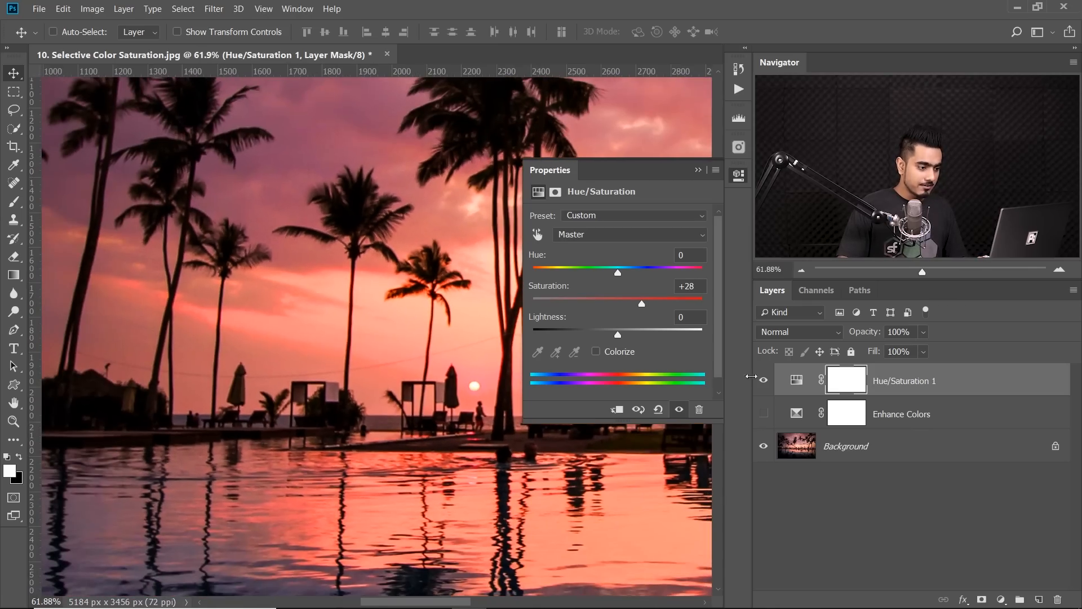
# Hide the Hue/Saturation layer, show Enhance Colors instead, and examine its effect on the sunset and water.
pyautogui.click(763, 382)
pyautogui.click(764, 414)
pyautogui.moveTo(321, 267); pyautogui.dragTo(333, 290)
pyautogui.moveTo(421, 320); pyautogui.dragTo(262, 242)
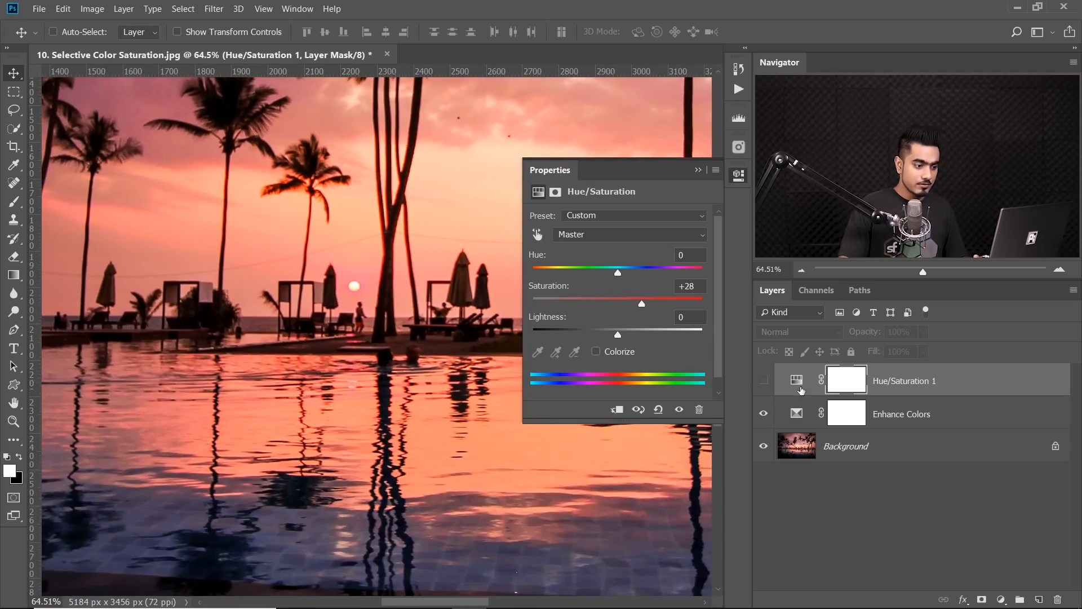
# Duplicate the Enhance Colors layer to strengthen the effect and inspect the sunset and pool details.
pyautogui.click(902, 413)
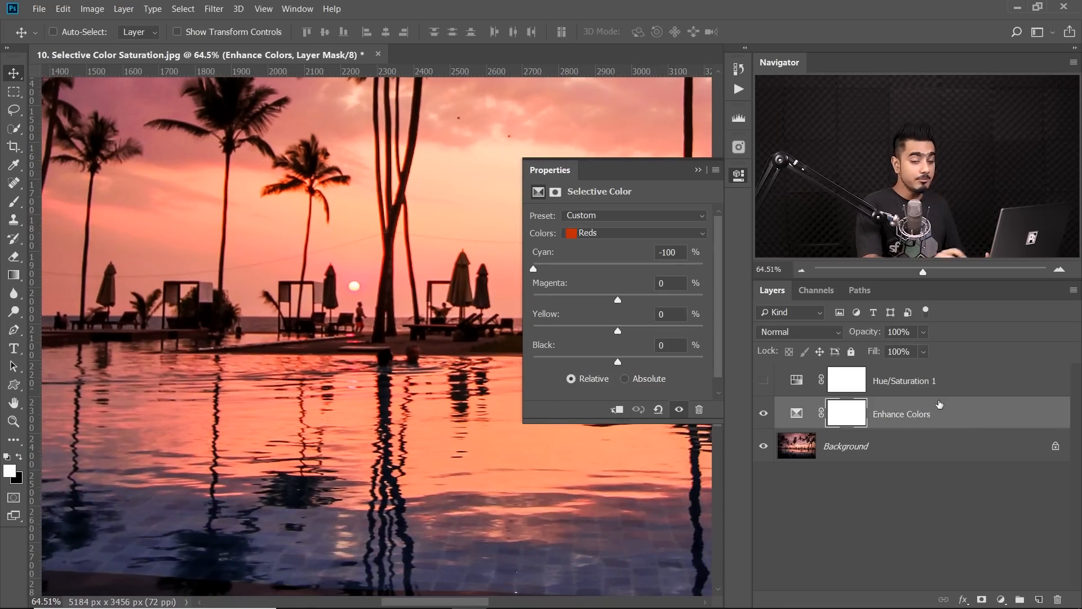
pyautogui.hotkey('ctrl', 'j')
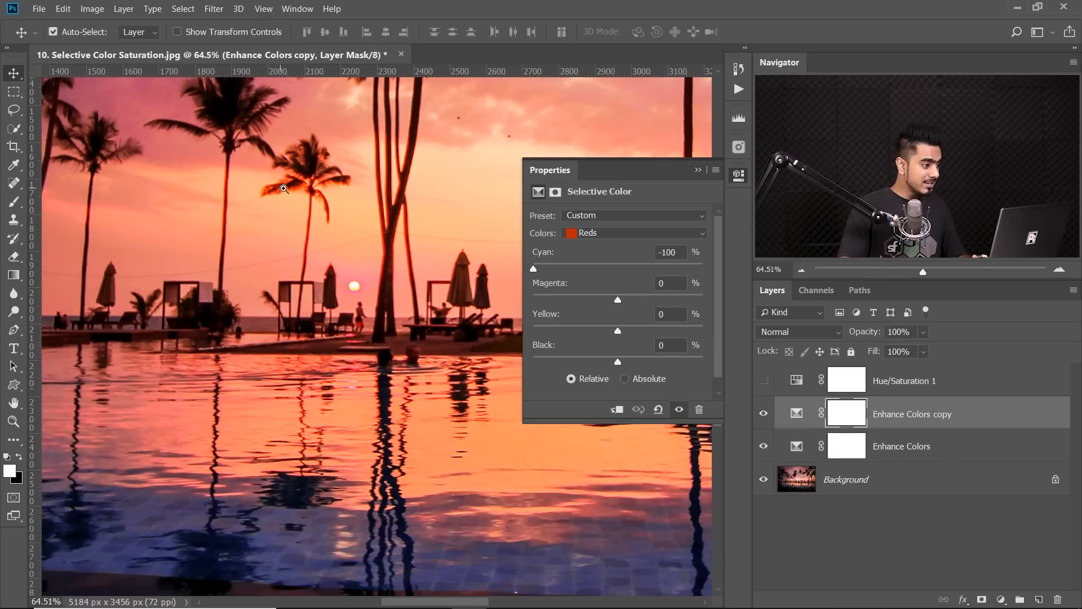
pyautogui.moveTo(284, 189); pyautogui.dragTo(307, 189)
pyautogui.scroll(-5, 186, 172)
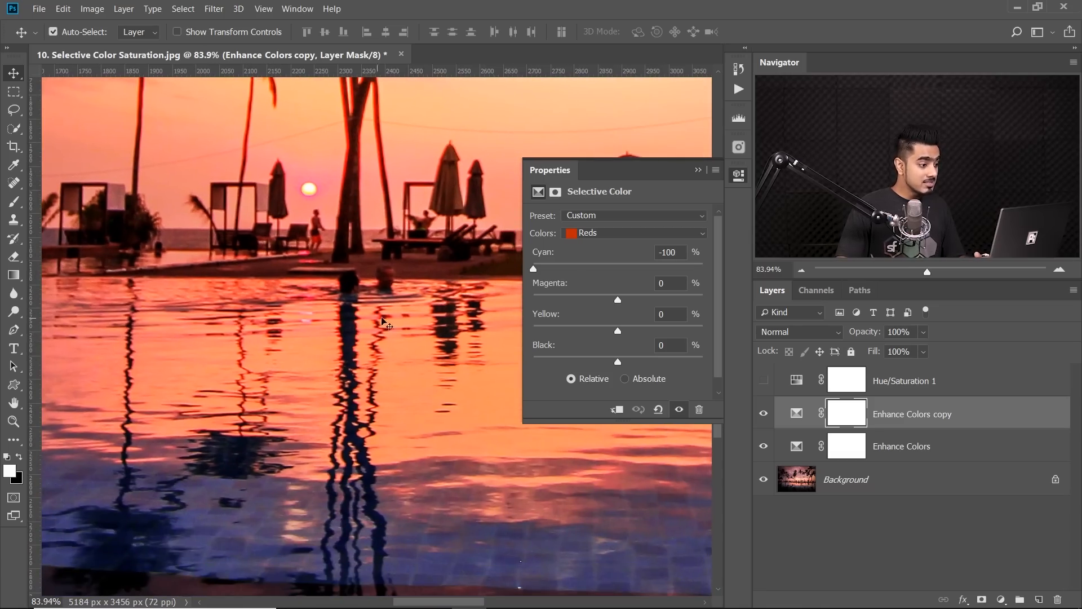
pyautogui.moveTo(382, 319); pyautogui.dragTo(307, 319)
pyautogui.moveTo(448, 250); pyautogui.dragTo(323, 374)
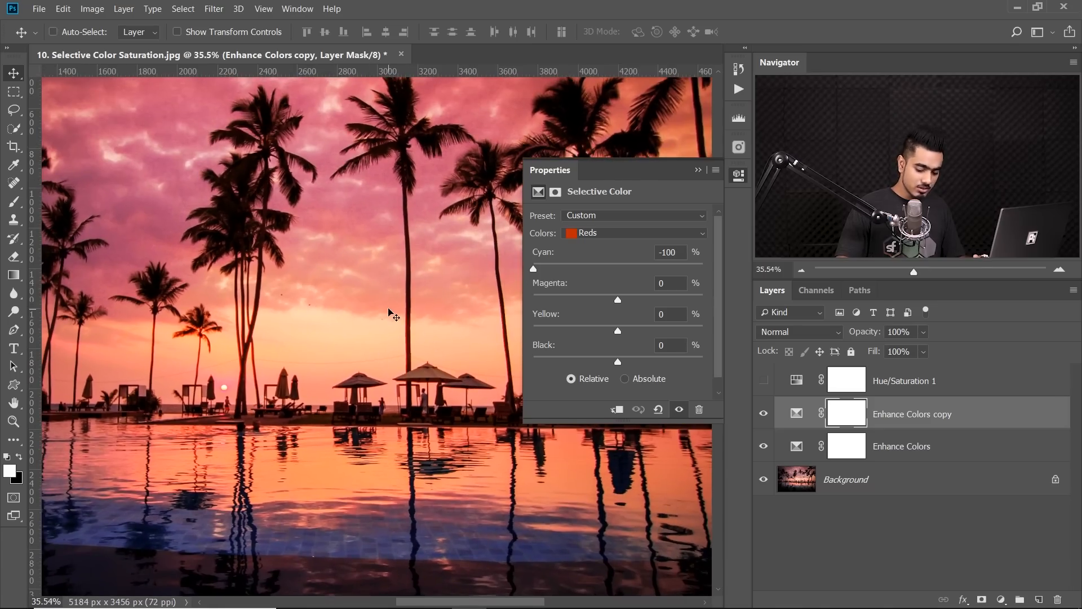
# Set the Enhance Colors copy's opacity to 14%, hide both Enhance Colors layers, and examine the photo without them.
pyautogui.hotkey('ctrl', '0')
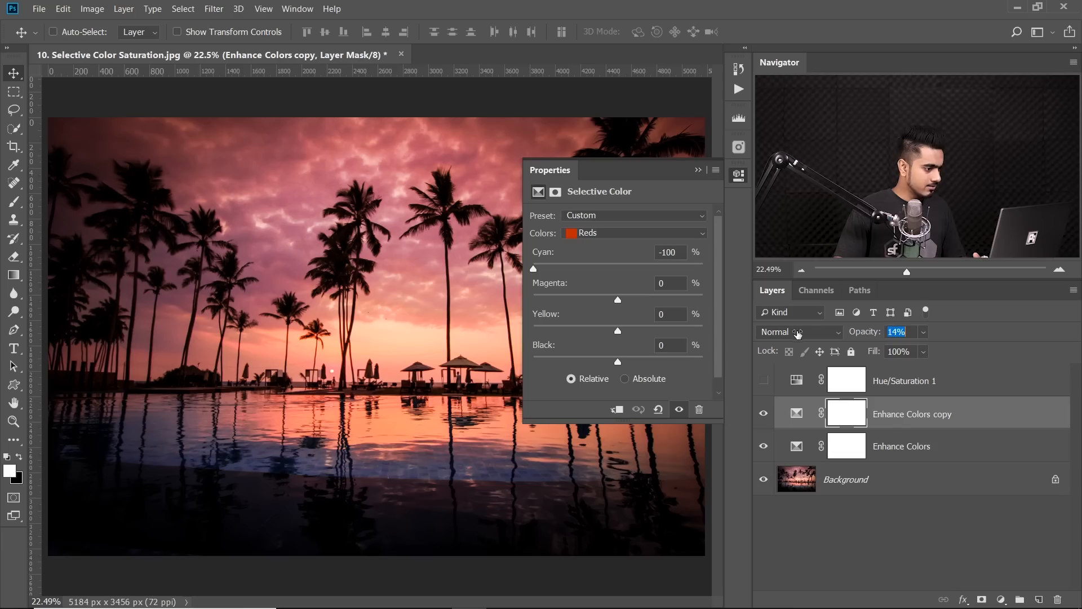
pyautogui.moveTo(797, 334); pyautogui.dragTo(797, 334)
pyautogui.moveTo(764, 415); pyautogui.dragTo(763, 446)
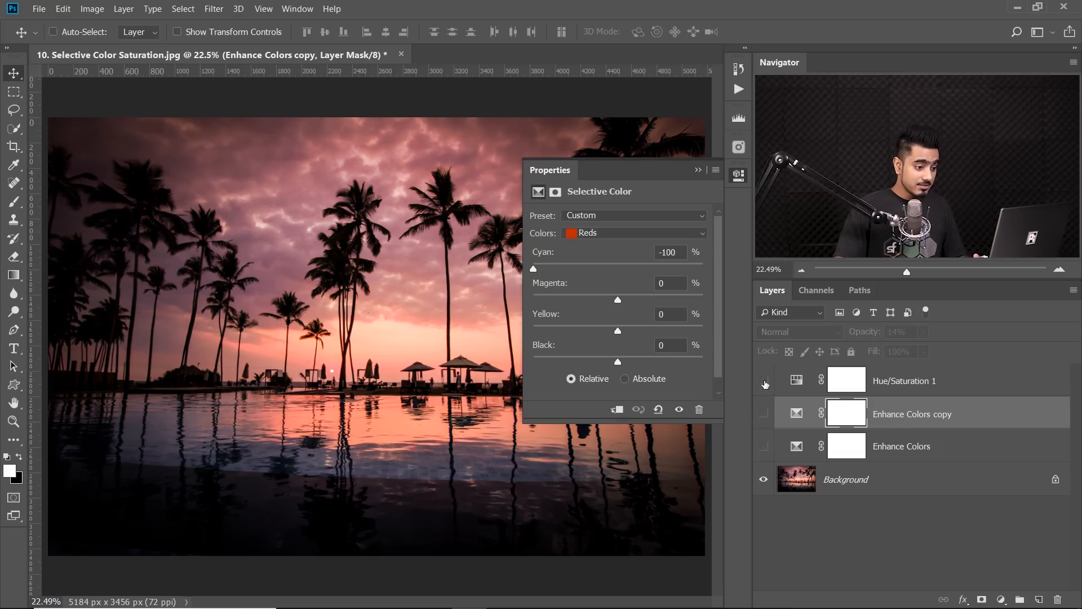
pyautogui.moveTo(431, 399); pyautogui.dragTo(463, 409)
pyautogui.moveTo(138, 416); pyautogui.dragTo(322, 360)
pyautogui.moveTo(247, 305); pyautogui.dragTo(325, 486)
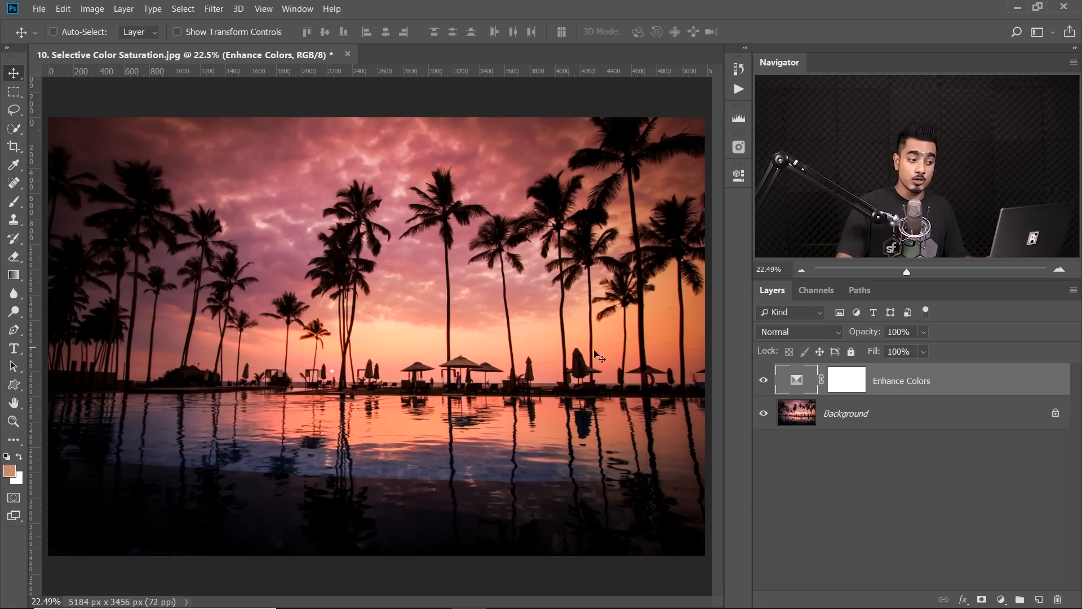
# In the Enhance Colors adjustment, set the cyan of the Reds to -4% and check the list of other color ranges.
pyautogui.doubleClick(795, 382)
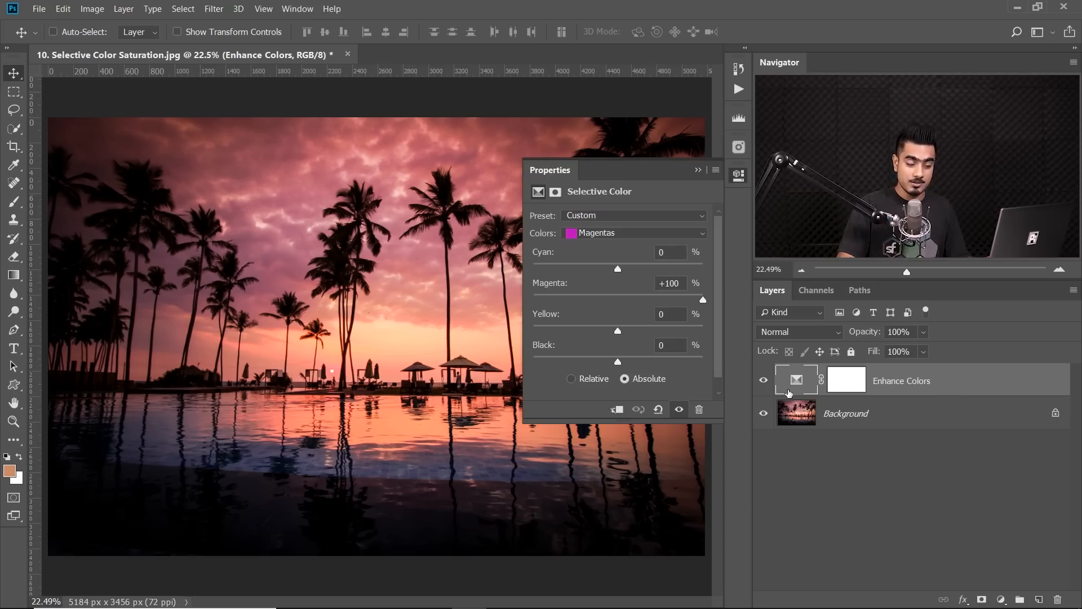
pyautogui.click(590, 236)
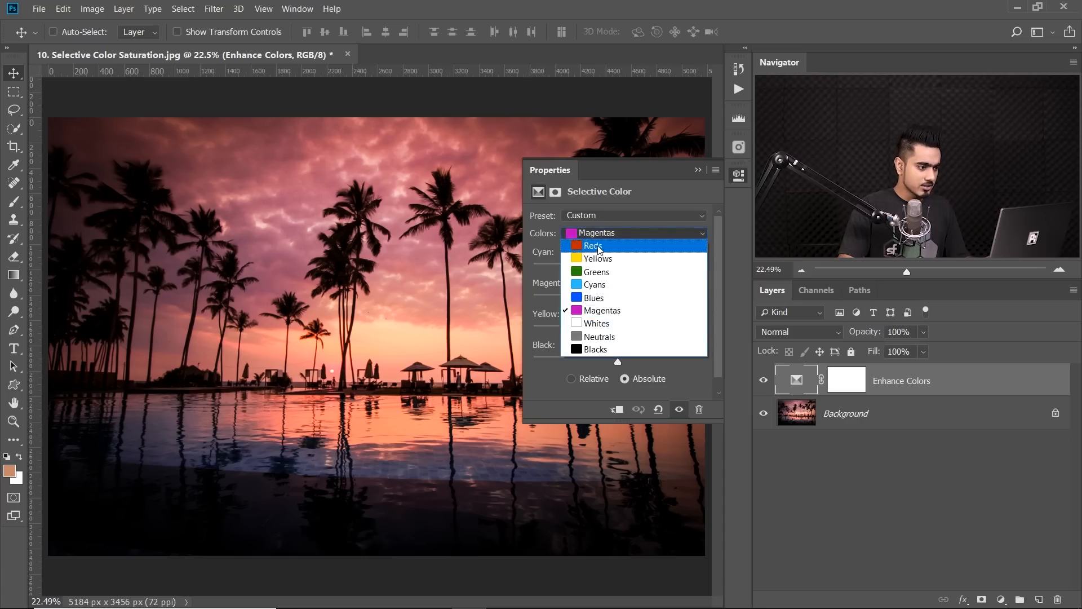
pyautogui.click(600, 249)
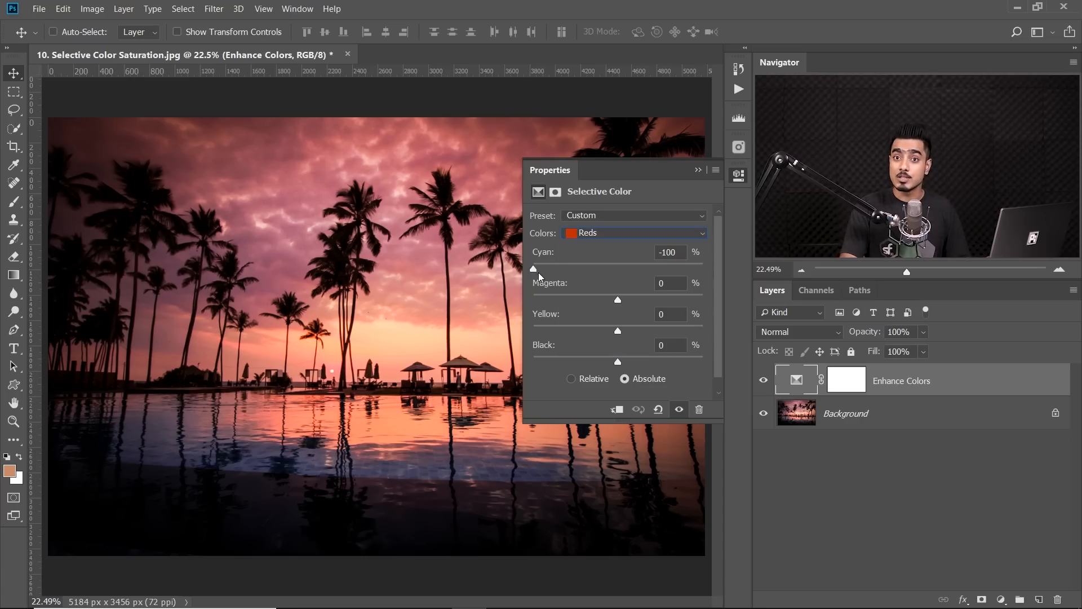
pyautogui.moveTo(544, 273); pyautogui.dragTo(614, 270)
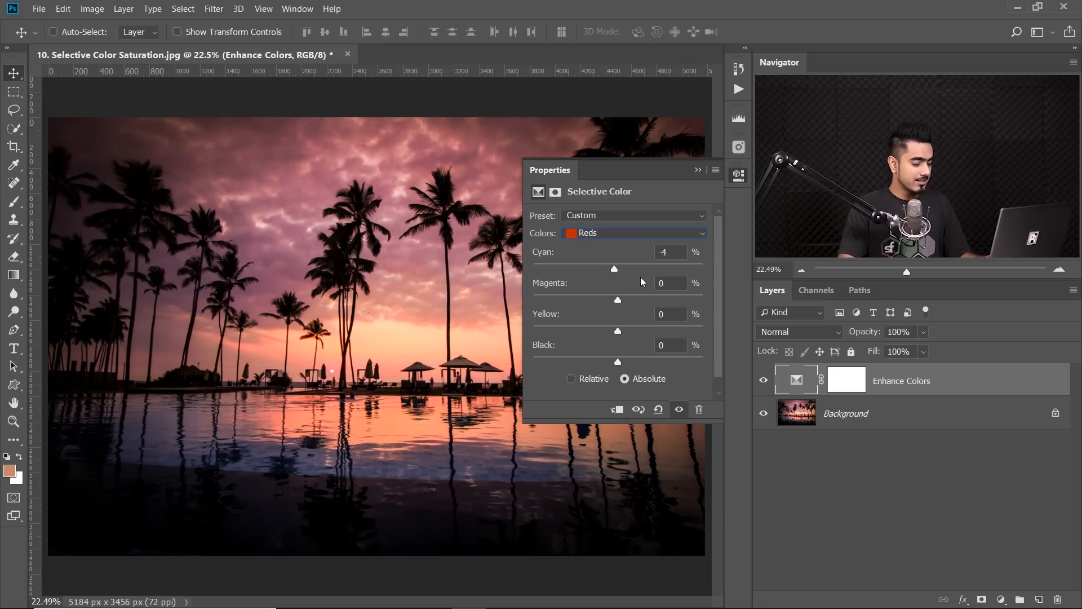
pyautogui.click(624, 235)
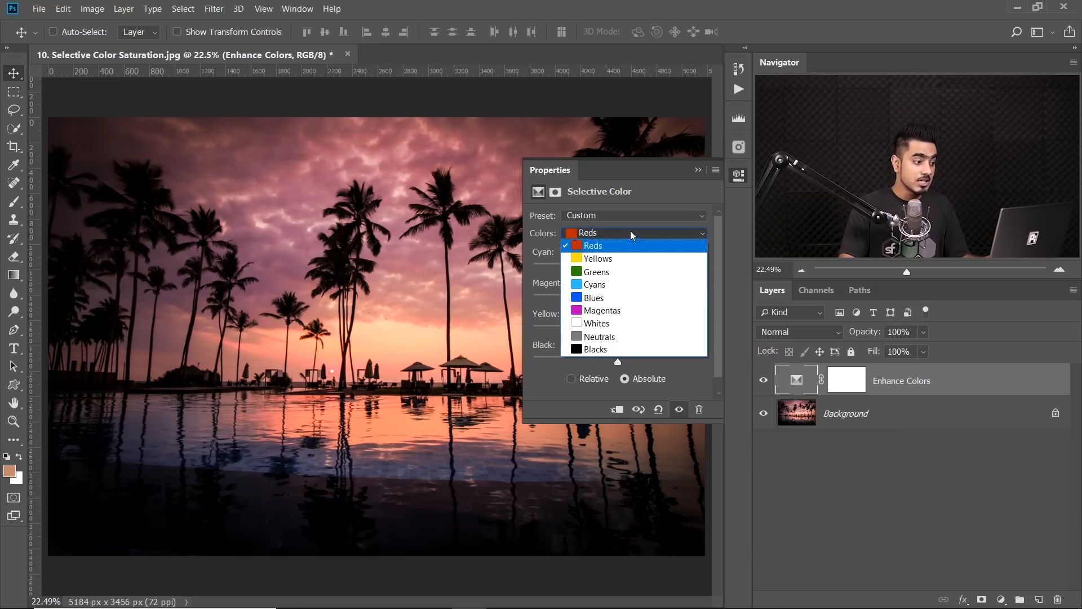
pyautogui.click(631, 232)
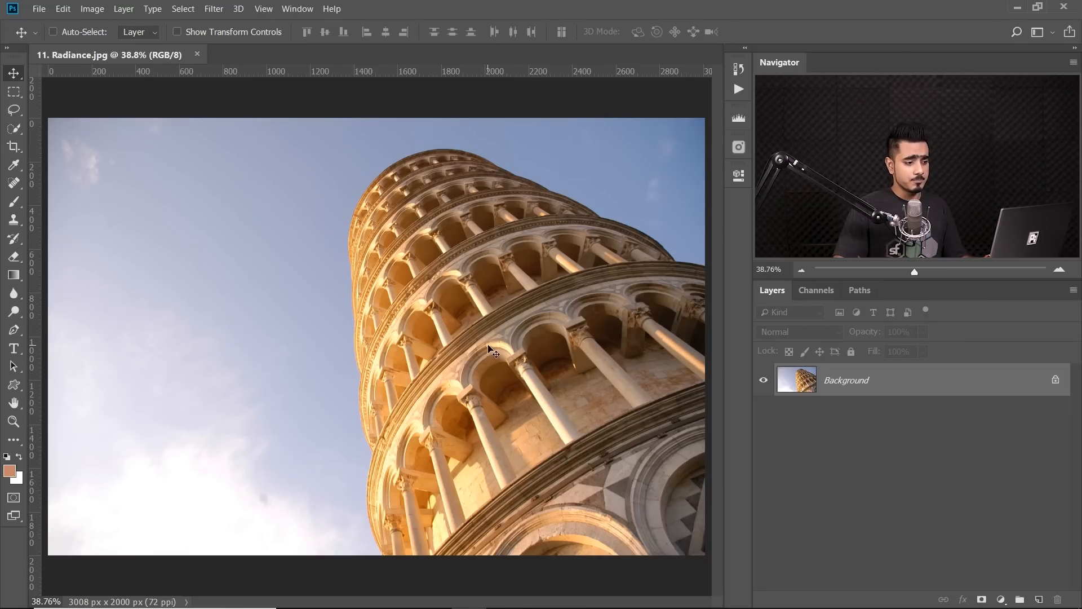
# Run the Radiance action from the PiXimperfect Action Collection on the leaning tower photo.
pyautogui.click(736, 90)
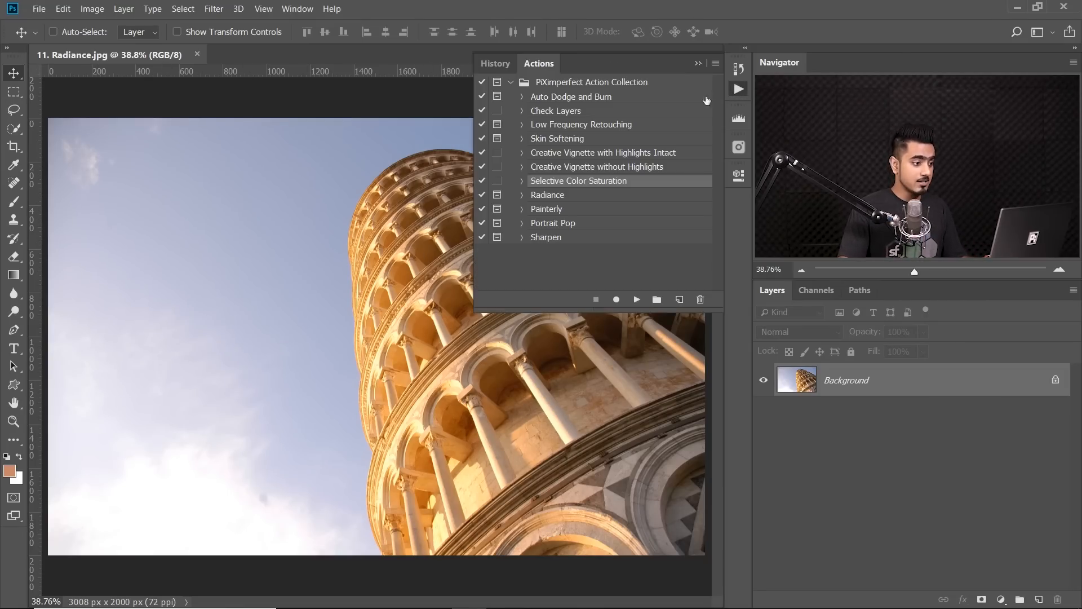
pyautogui.click(589, 194)
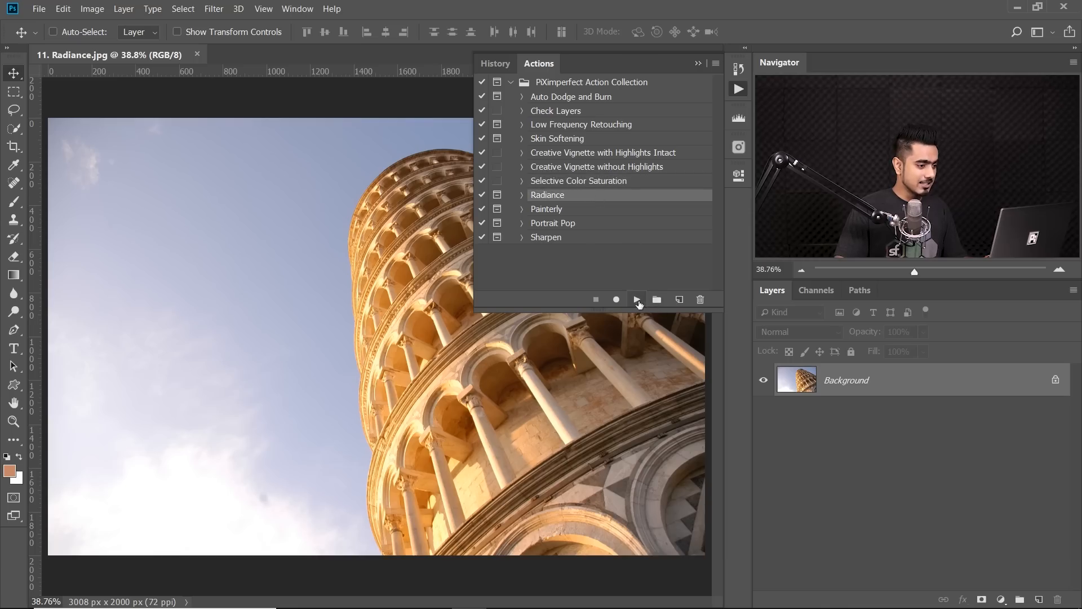
pyautogui.click(637, 300)
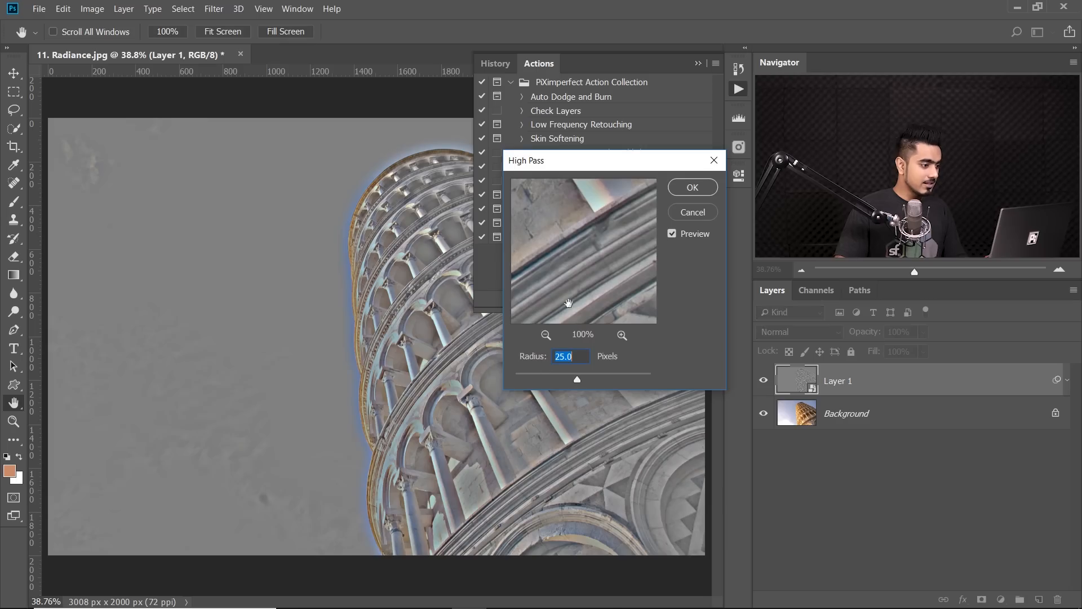
# Try several High Pass radii, settle on 58.2 pixels, and finish the Radiance action.
pyautogui.moveTo(586, 172); pyautogui.dragTo(207, 157)
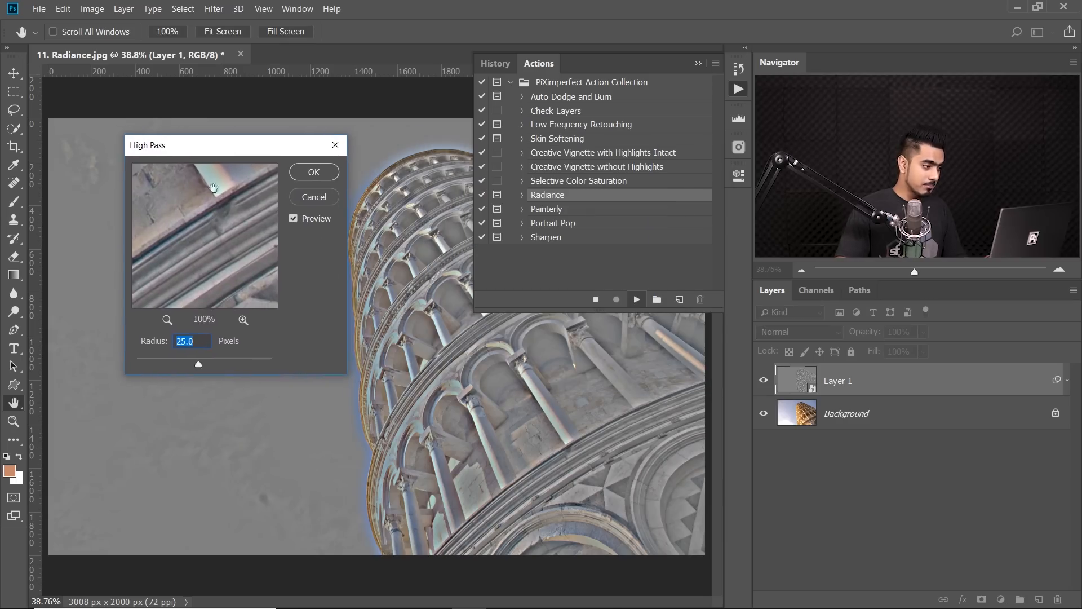
pyautogui.click(160, 364)
pyautogui.moveTo(174, 362); pyautogui.dragTo(184, 359)
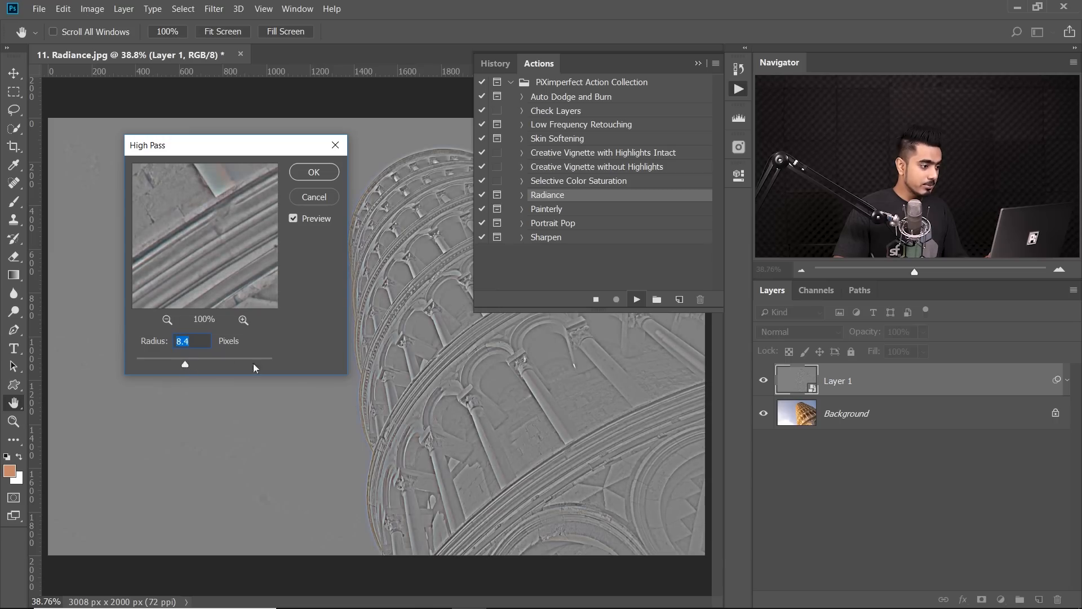
pyautogui.moveTo(191, 362)
pyautogui.mouseDown()
pyautogui.moveTo(214, 361)
pyautogui.moveTo(197, 360)
pyautogui.mouseUp()
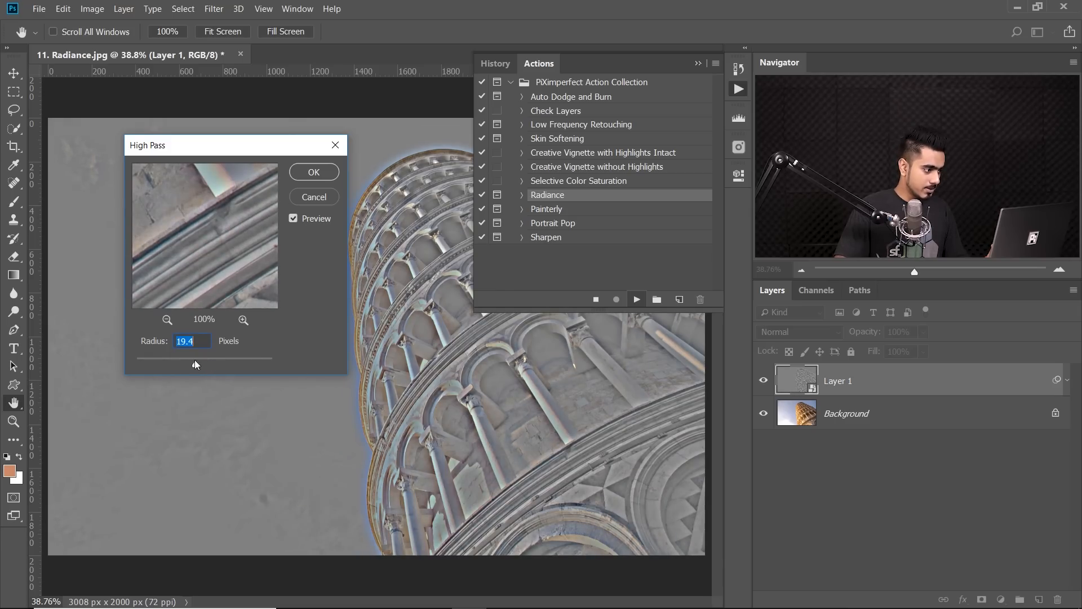
pyautogui.moveTo(203, 362); pyautogui.dragTo(213, 362)
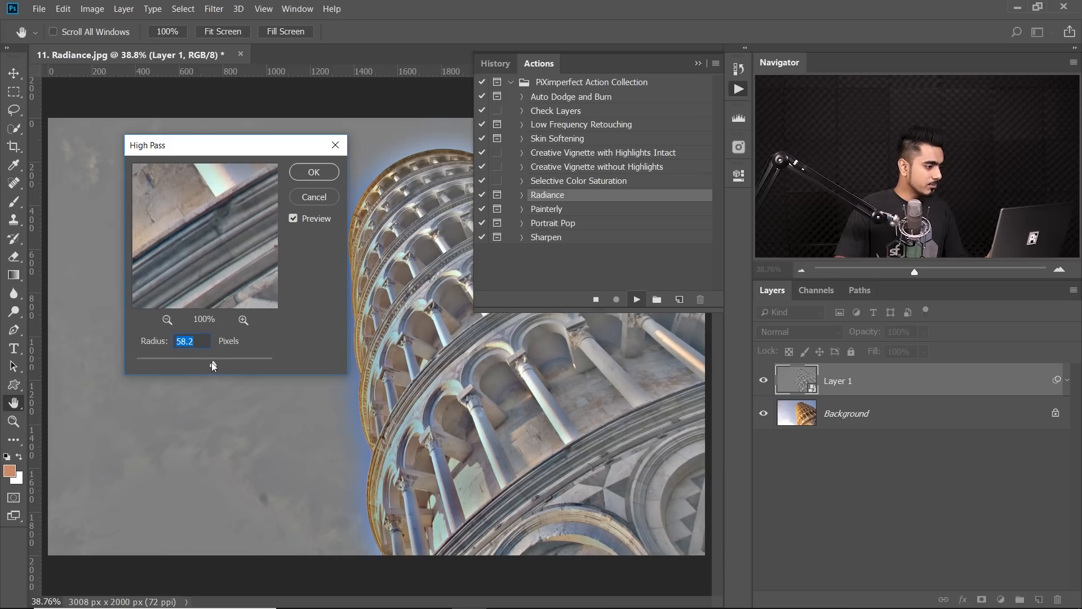
pyautogui.click(327, 174)
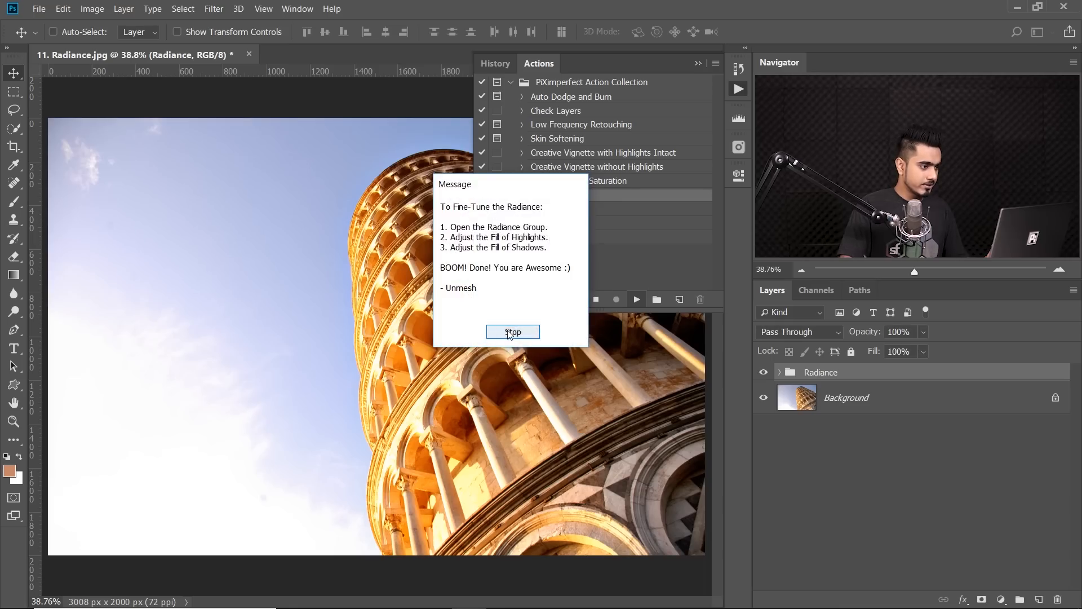
pyautogui.click(512, 332)
pyautogui.click(698, 64)
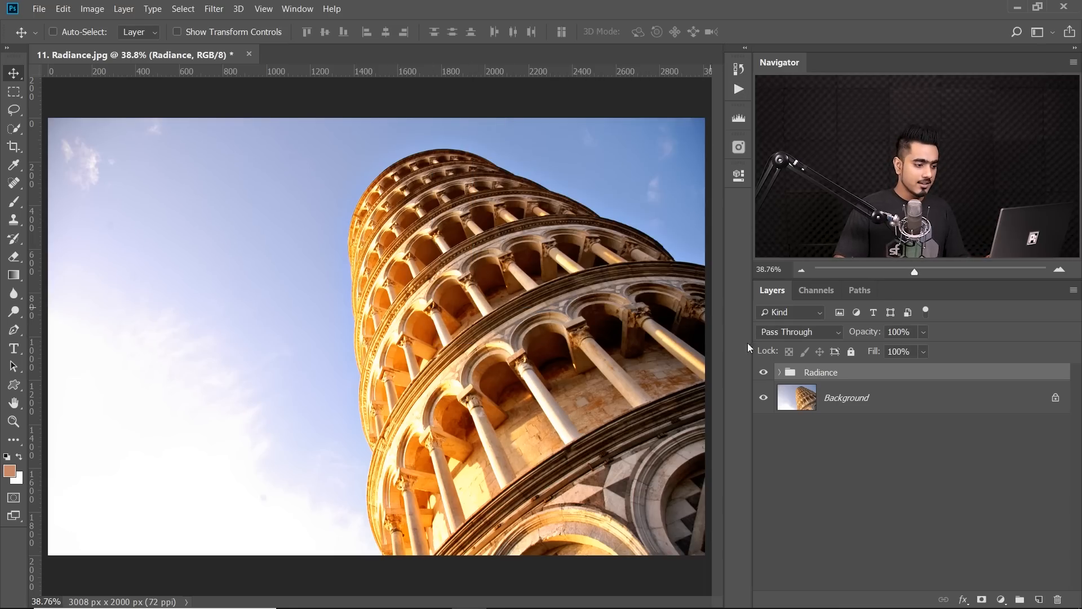
# In the Radiance group, lower the Highlights layer's fill and set the Shadows layer's fill to 18%.
pyautogui.click(780, 372)
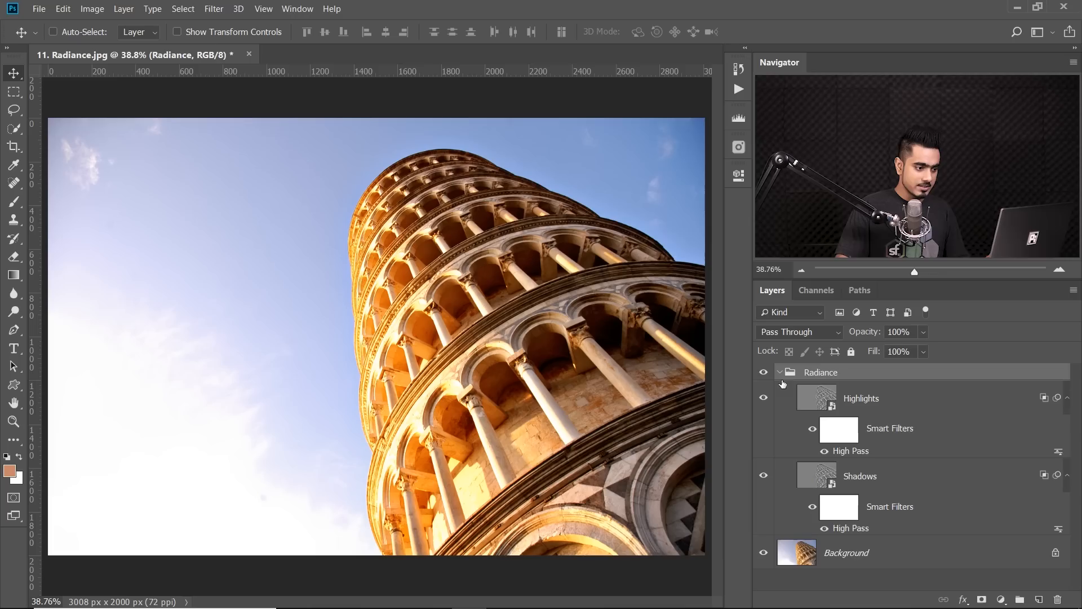
pyautogui.click(882, 400)
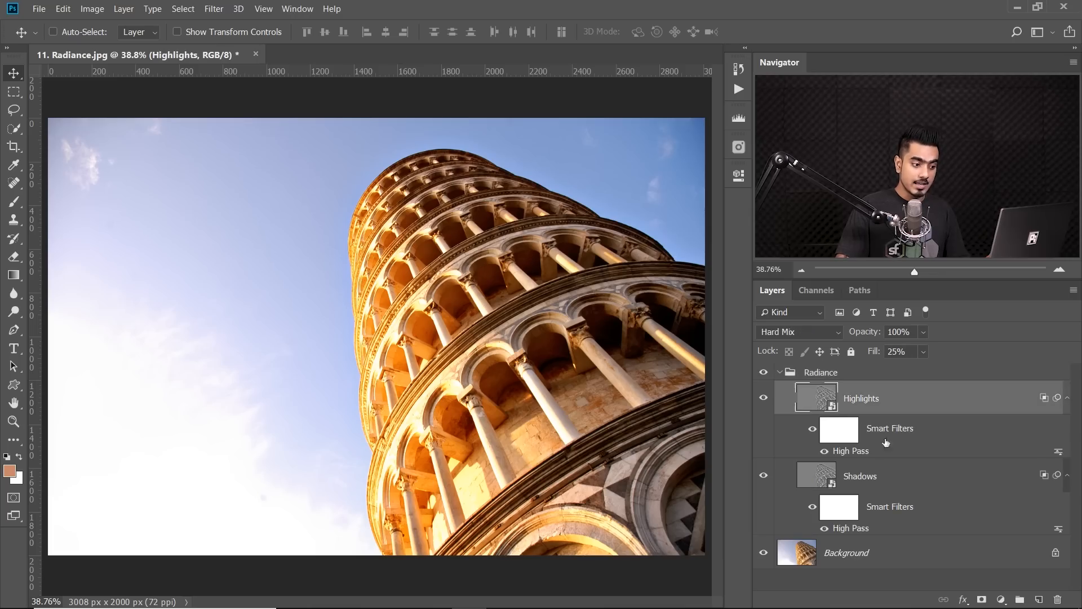
pyautogui.click(874, 481)
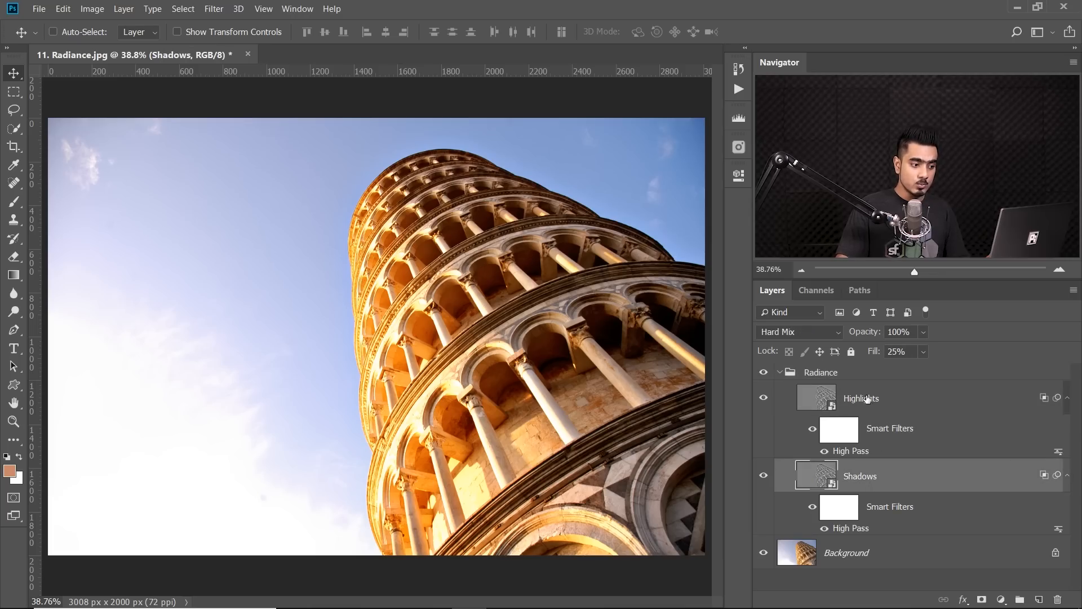
pyautogui.click(867, 398)
pyautogui.moveTo(875, 353); pyautogui.dragTo(859, 353)
pyautogui.click(866, 474)
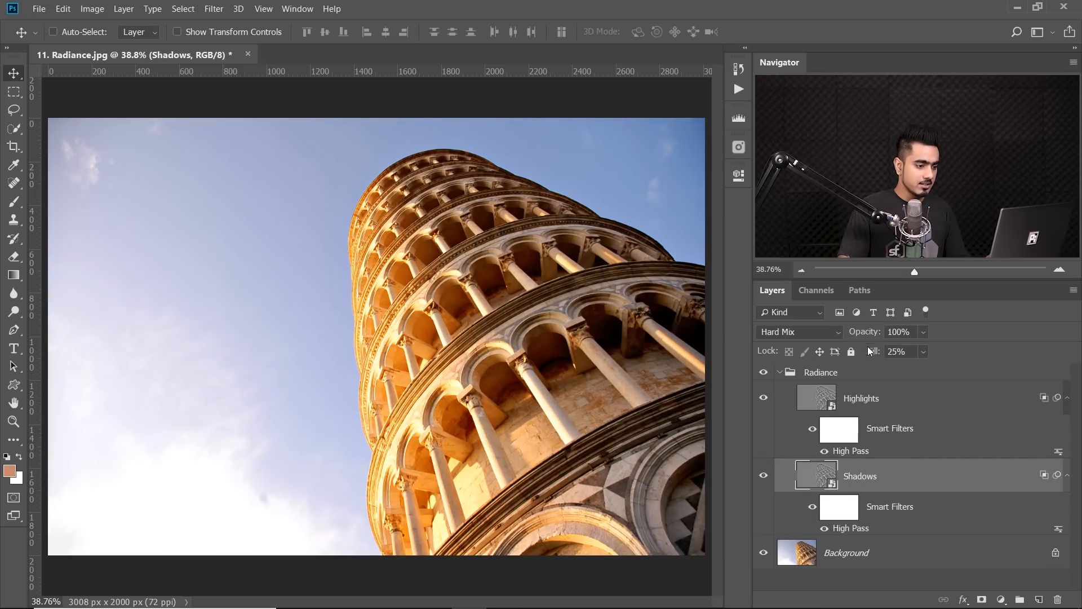
pyautogui.moveTo(872, 351)
pyautogui.mouseDown()
pyautogui.moveTo(893, 353)
pyautogui.moveTo(862, 354)
pyautogui.mouseUp()
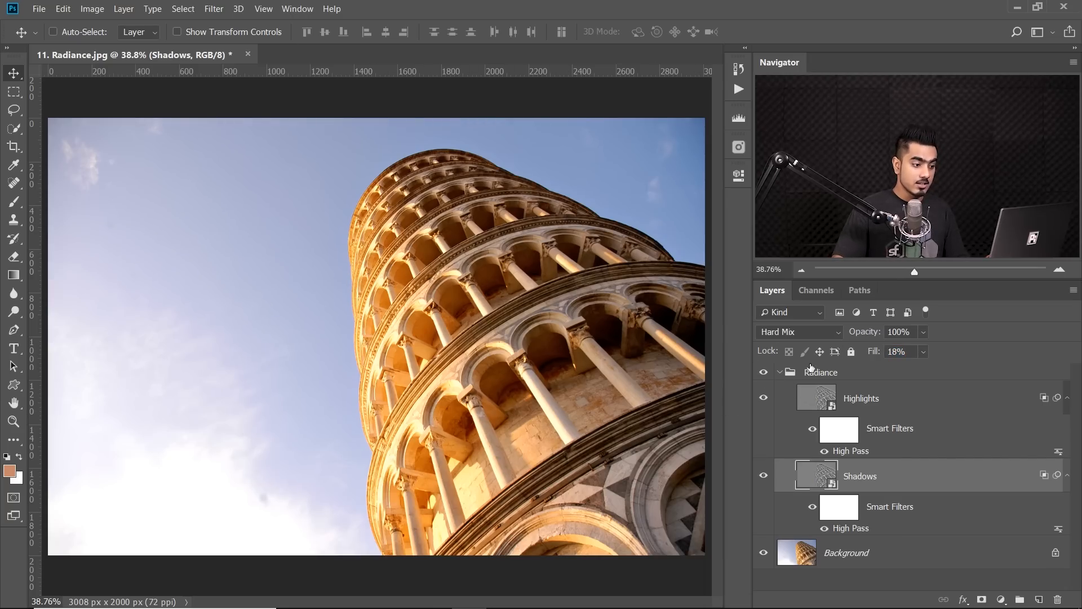
pyautogui.click(782, 372)
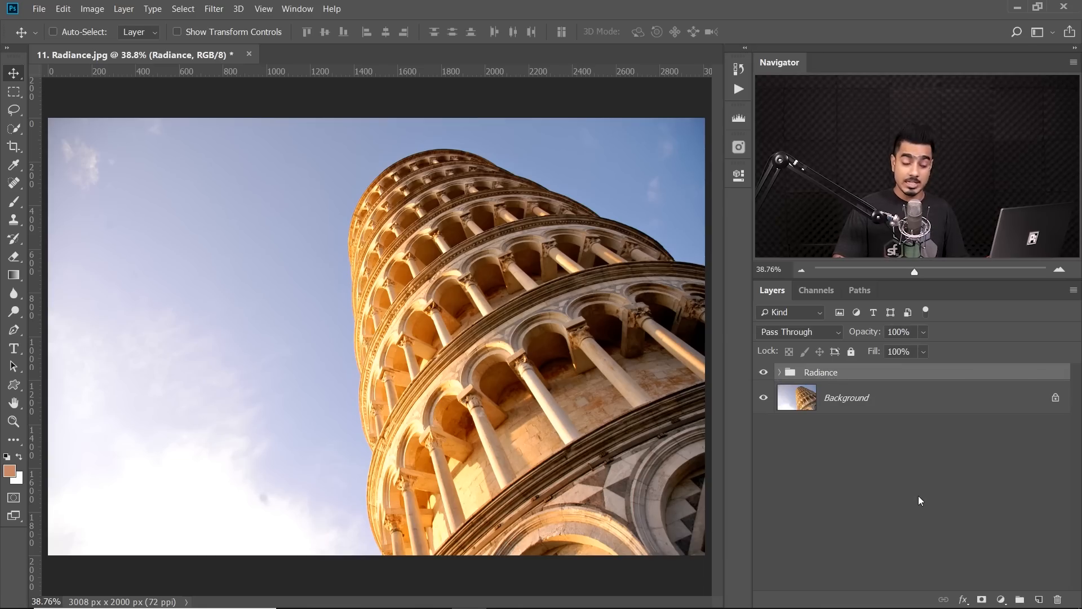
# Add a black mask to the Radiance group and prepare a soft brush of about 575 px.
pyautogui.keyDown('alt'); pyautogui.click(982, 599); pyautogui.keyUp('alt')
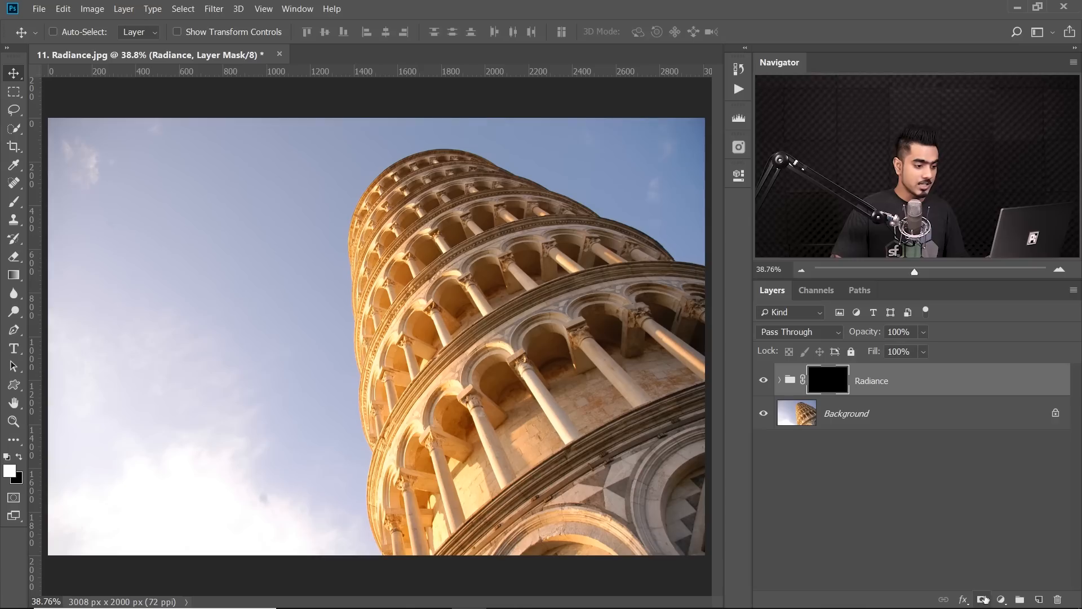
pyautogui.click(14, 202)
pyautogui.keyDown('alt'); pyautogui.rightClick(391, 242); pyautogui.keyUp('alt')
pyautogui.keyDown('alt'); pyautogui.click(387, 217); pyautogui.keyUp('alt')
pyautogui.keyDown('alt'); pyautogui.rightClick(447, 305); pyautogui.keyUp('alt')
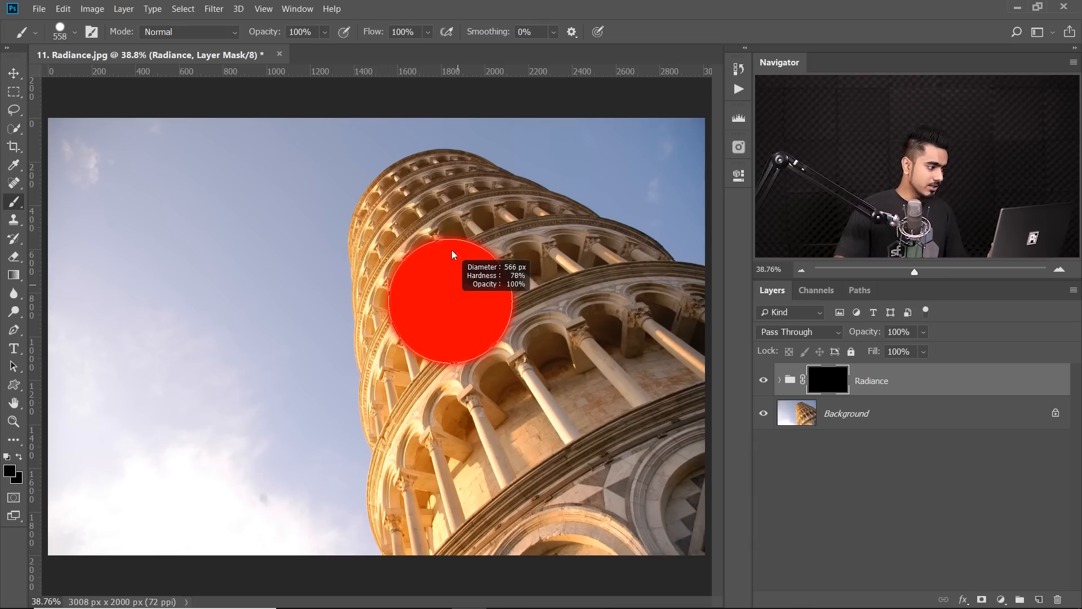
pyautogui.keyDown('alt'); pyautogui.rightClick(448, 271); pyautogui.keyUp('alt')
pyautogui.keyDown('alt'); pyautogui.rightClick(448, 270); pyautogui.keyUp('alt')
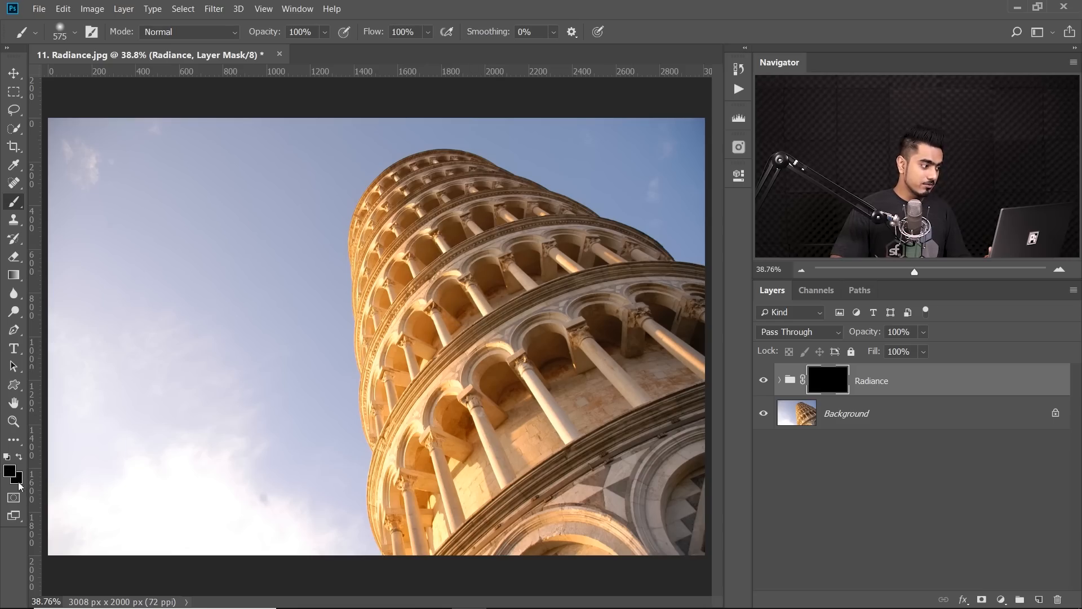
# Paint white on the Radiance mask over the tower's arcades with a larger brush, and compare with the group hidden and shown.
pyautogui.press('x')
pyautogui.keyDown('alt'); pyautogui.rightClick(435, 265); pyautogui.keyUp('alt')
pyautogui.moveTo(458, 239)
pyautogui.mouseDown()
pyautogui.moveTo(524, 277)
pyautogui.moveTo(589, 338)
pyautogui.mouseUp()
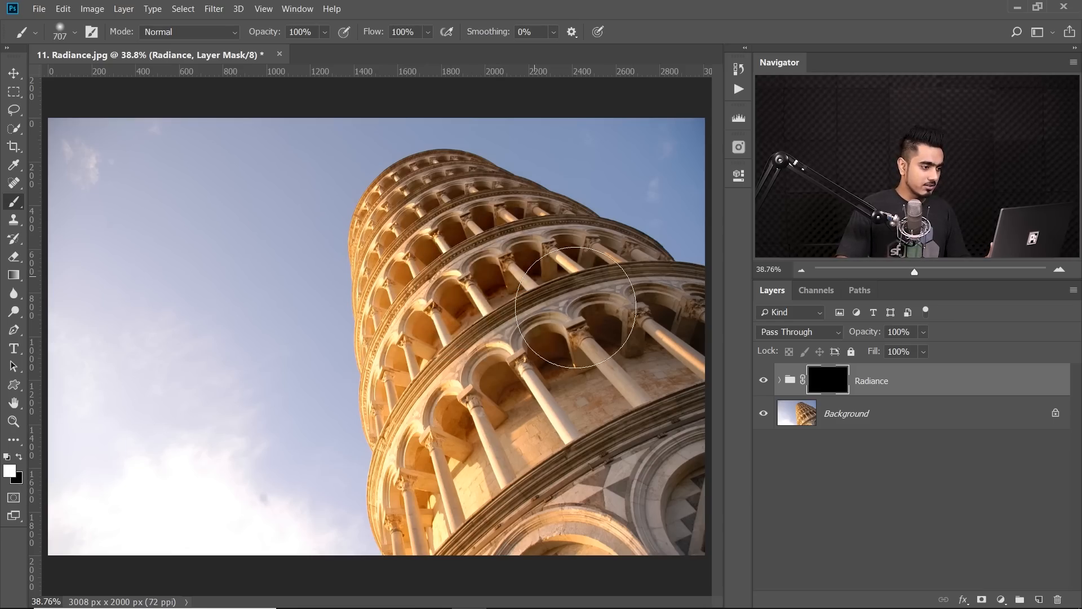
pyautogui.keyDown('alt'); pyautogui.rightClick(592, 361); pyautogui.keyUp('alt')
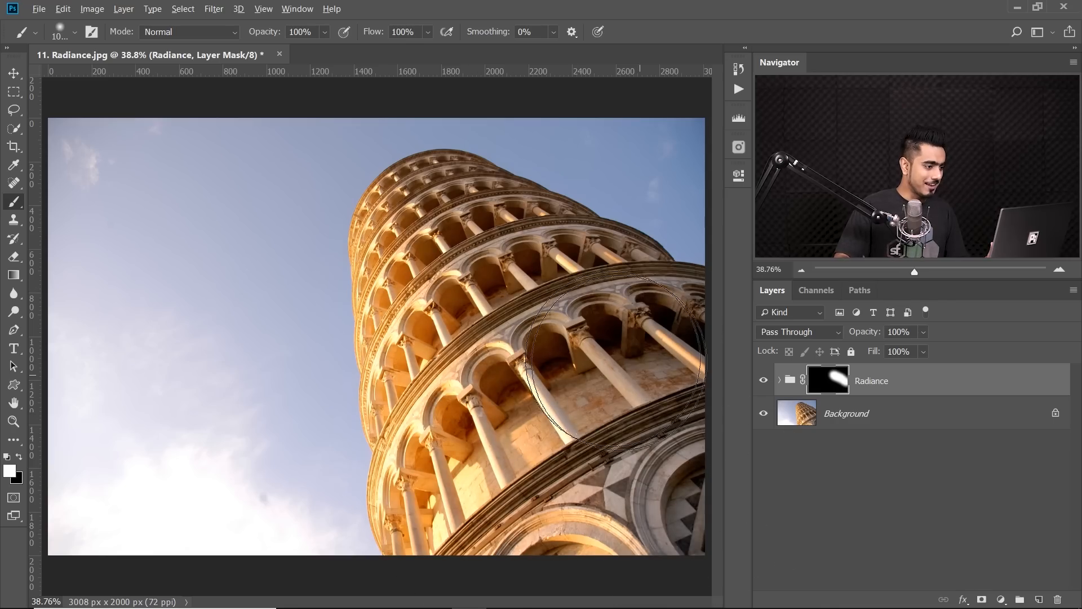
pyautogui.click(529, 272)
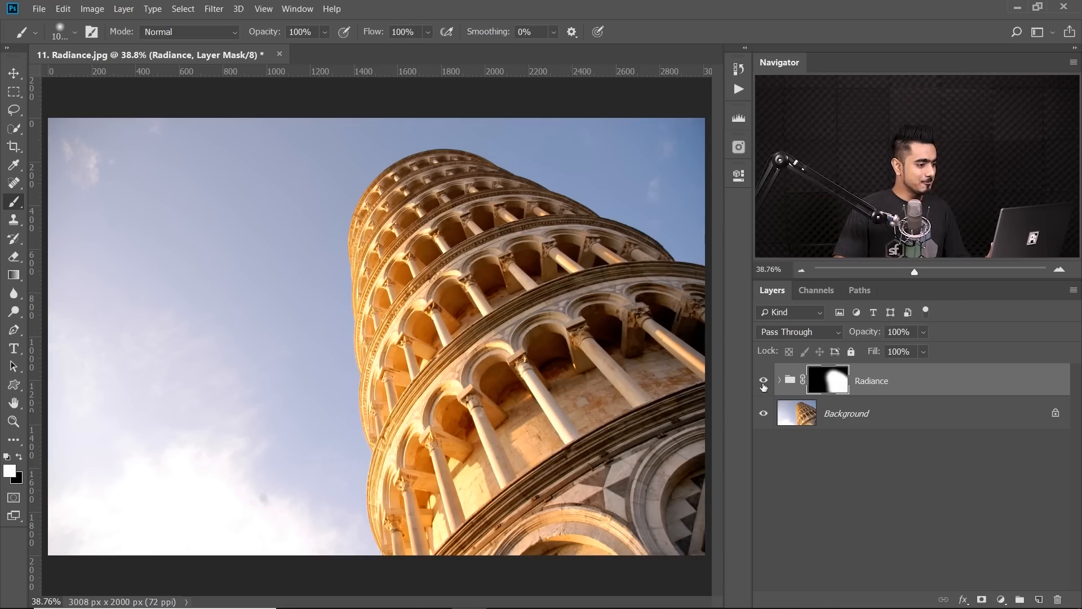
pyautogui.click(764, 382)
pyautogui.click(764, 382)
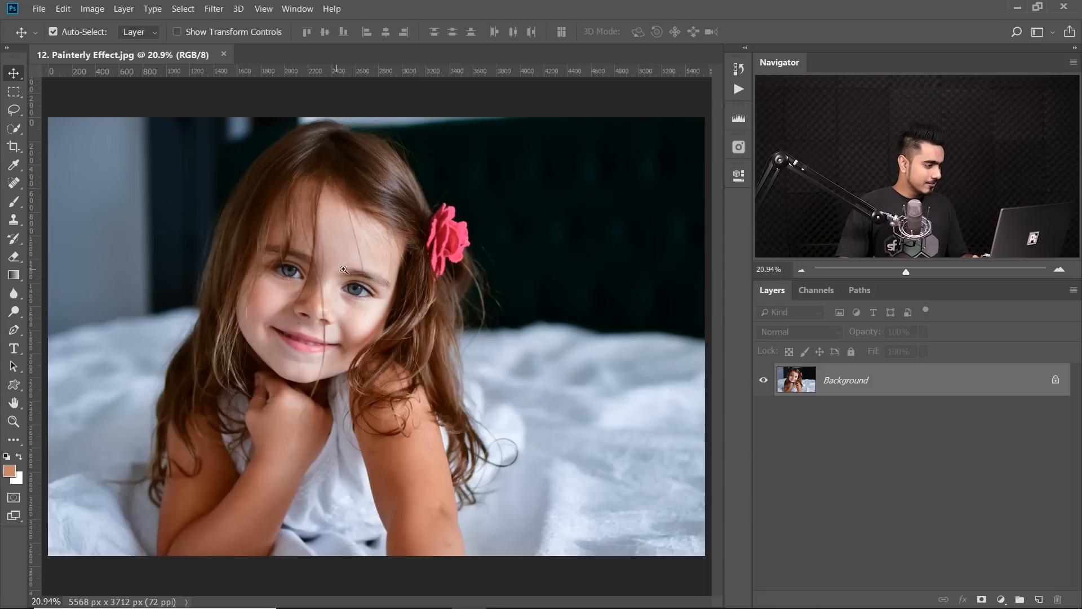
# Inspect the girl's portrait up close and run the Painterly action on it.
pyautogui.scroll(2, 338, 294)
pyautogui.moveTo(316, 307); pyautogui.dragTo(373, 272)
pyautogui.scroll(-2, 374, 273)
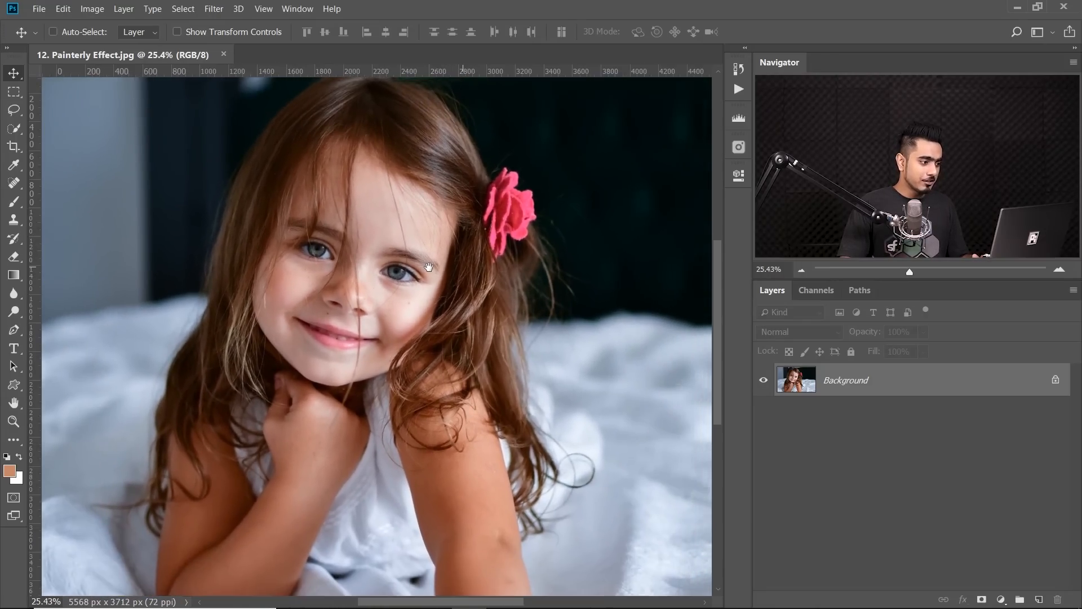
pyautogui.click(738, 93)
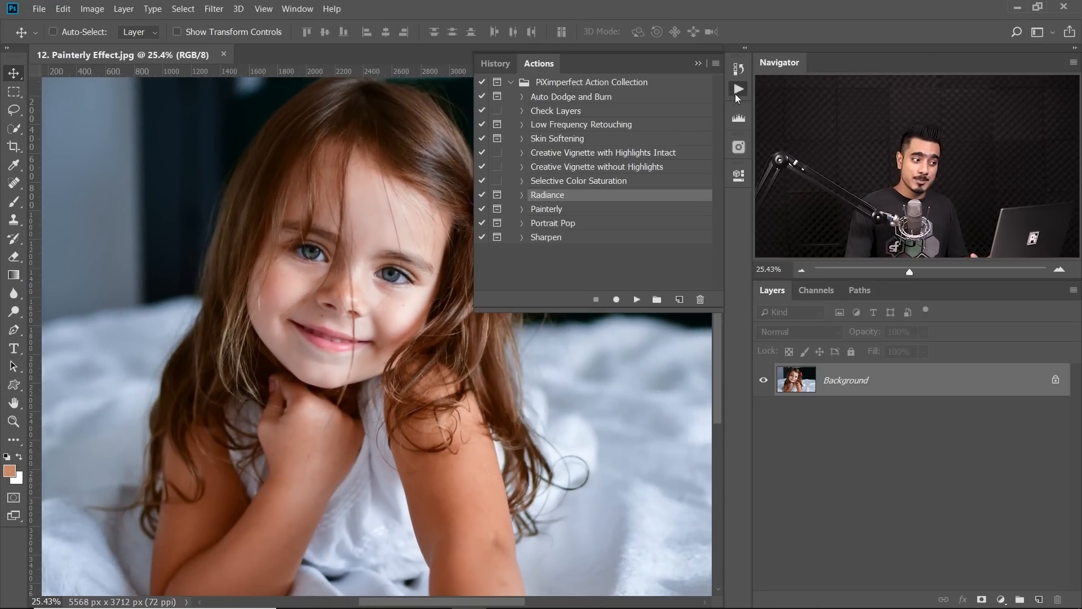
pyautogui.click(570, 211)
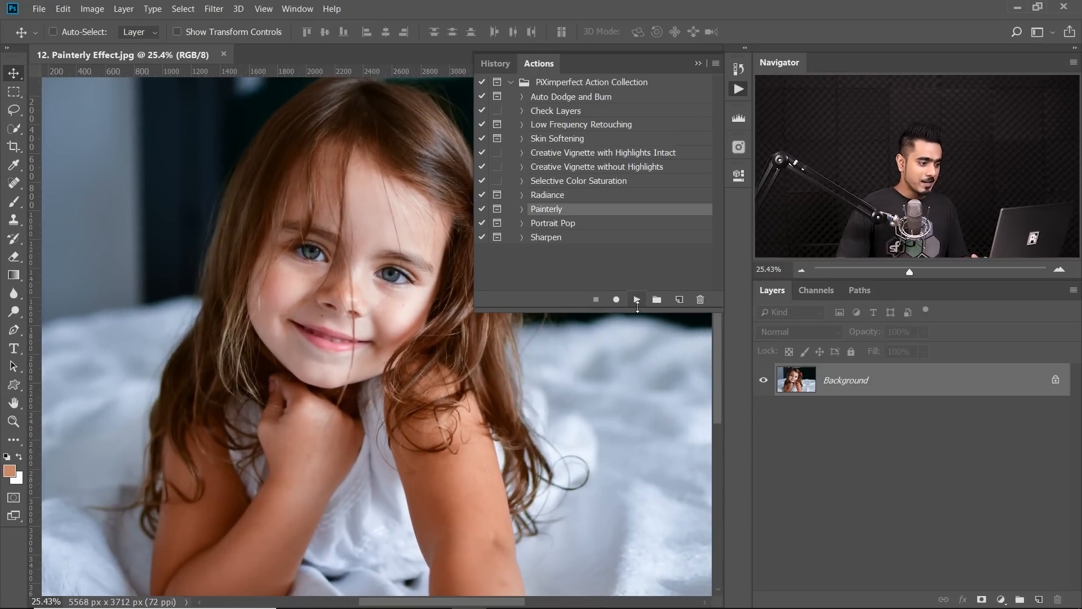
pyautogui.click(637, 299)
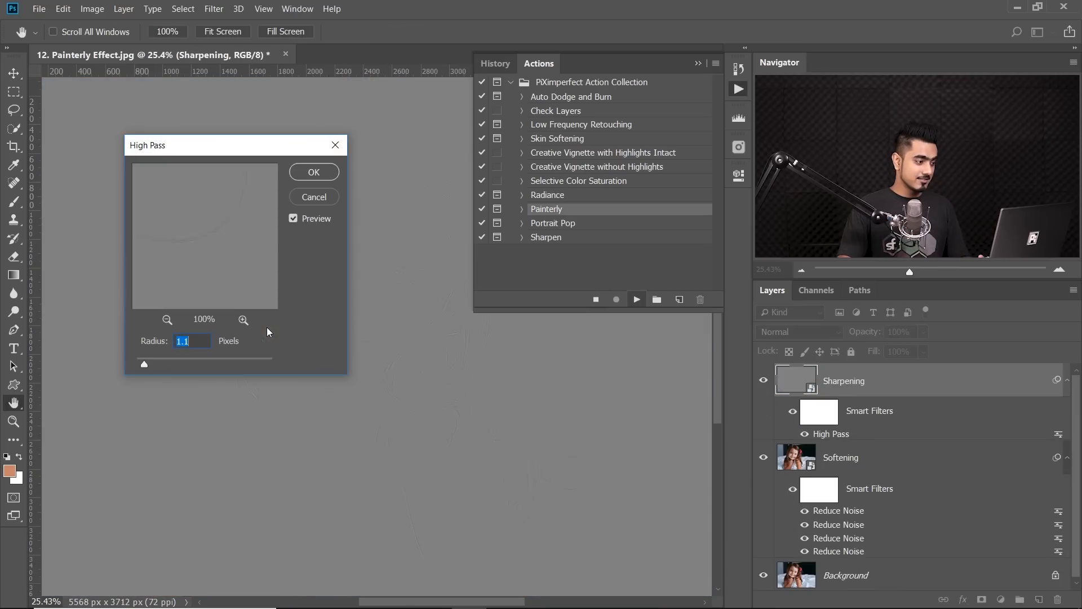
# Preview the High Pass on the eye, set its radius to 2.0 pixels, and let the Painterly action finish.
pyautogui.moveTo(189, 145); pyautogui.dragTo(528, 190)
pyautogui.moveTo(339, 265); pyautogui.dragTo(401, 259)
pyautogui.moveTo(483, 410); pyautogui.dragTo(477, 411)
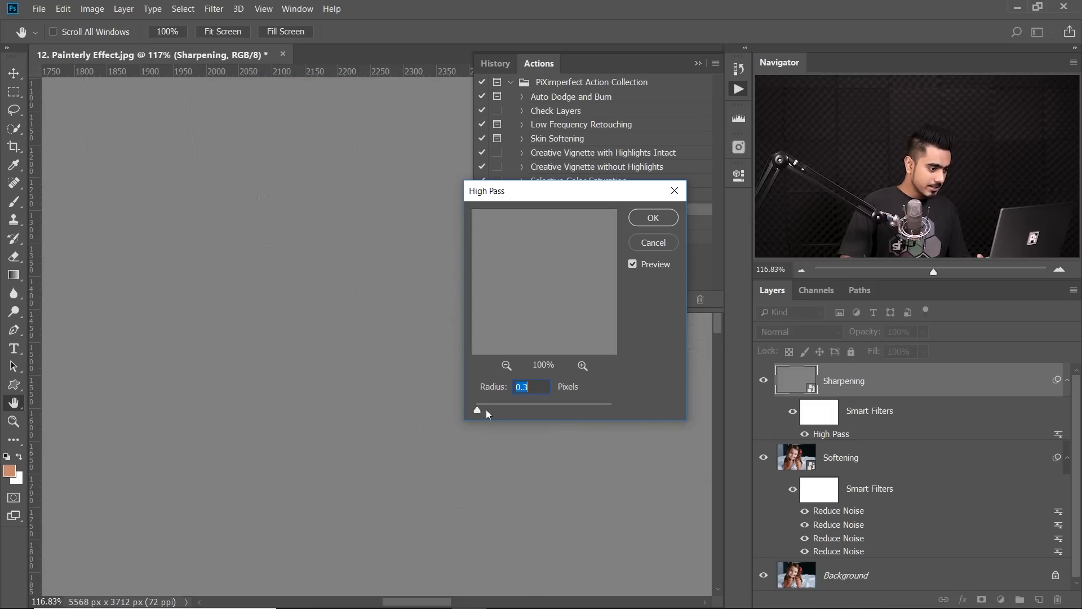
pyautogui.click(486, 411)
pyautogui.moveTo(308, 405); pyautogui.dragTo(356, 423)
pyautogui.moveTo(501, 413)
pyautogui.mouseDown()
pyautogui.moveTo(509, 411)
pyautogui.moveTo(490, 413)
pyautogui.mouseUp()
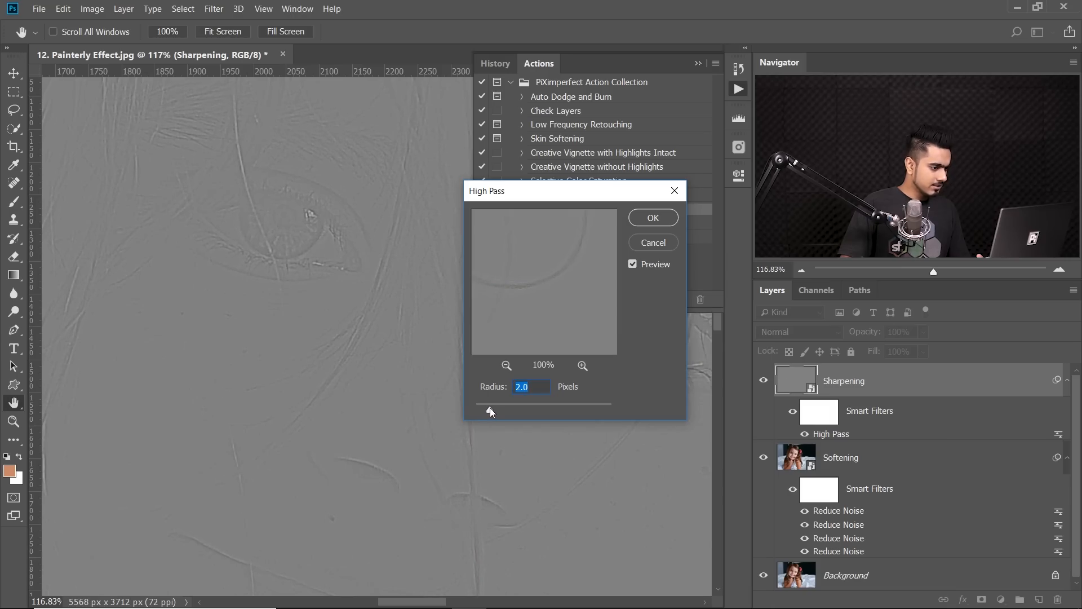
pyautogui.click(653, 218)
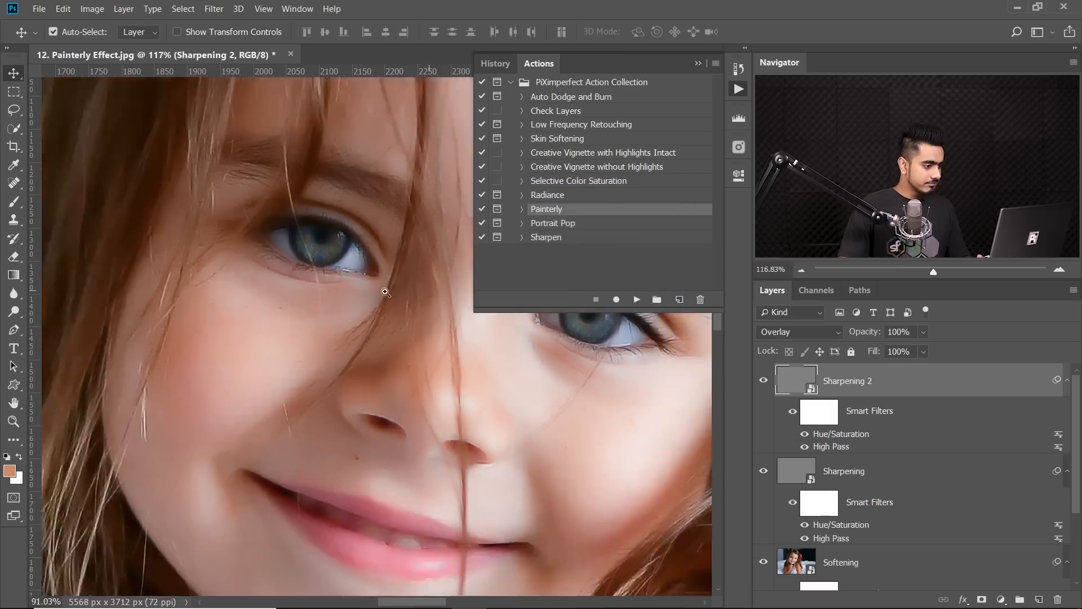
# Compare the painterly girl's portrait with the original by isolating the Background layer and restoring all layers twice.
pyautogui.moveTo(385, 292); pyautogui.dragTo(292, 310)
pyautogui.click(699, 65)
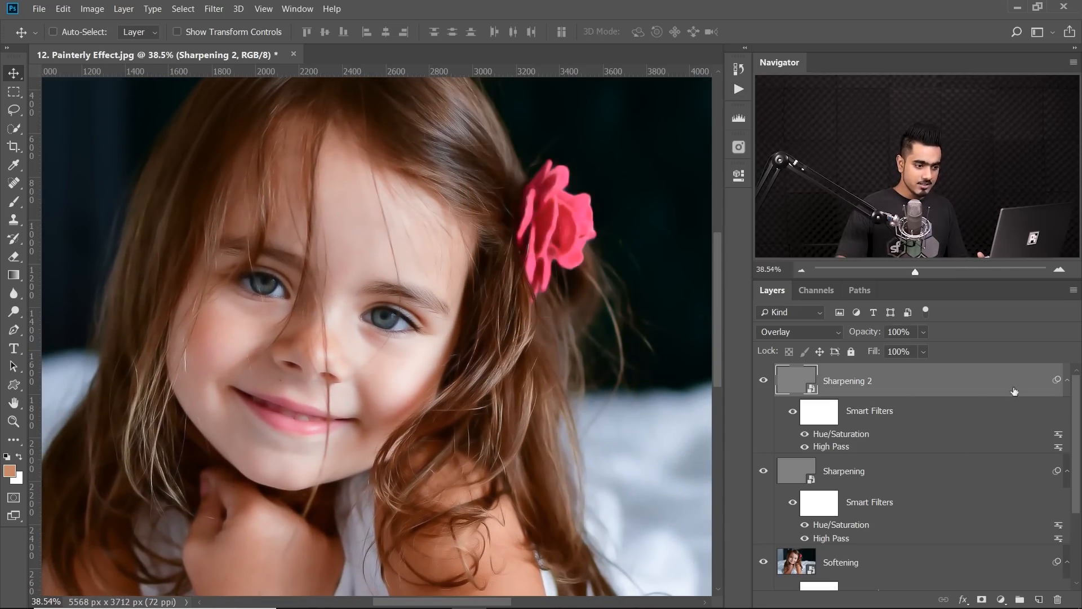
pyautogui.moveTo(460, 276); pyautogui.dragTo(451, 276)
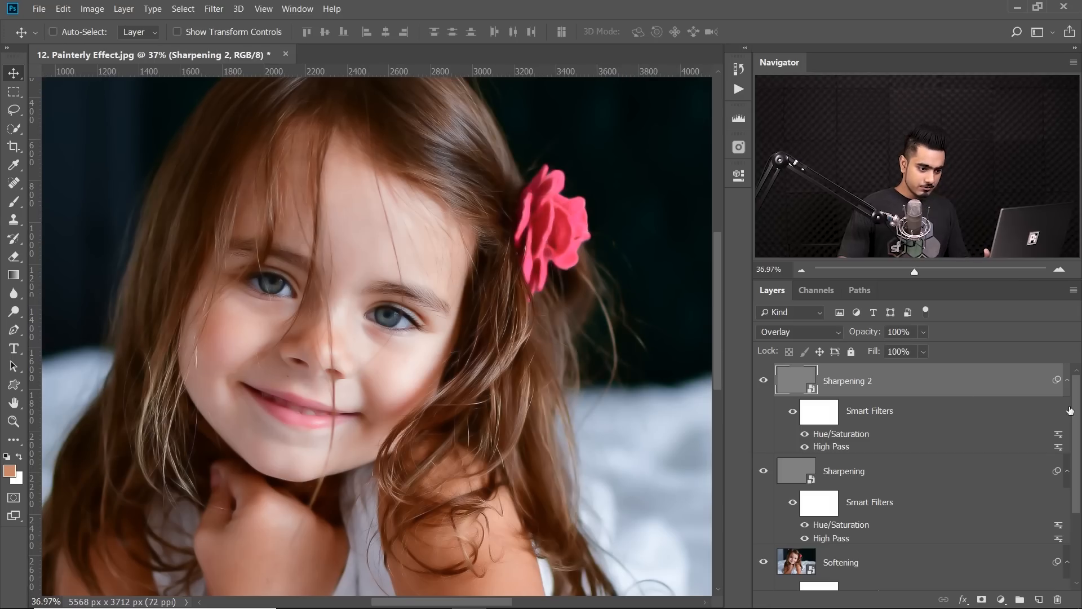
pyautogui.scroll(-2, 1074, 586)
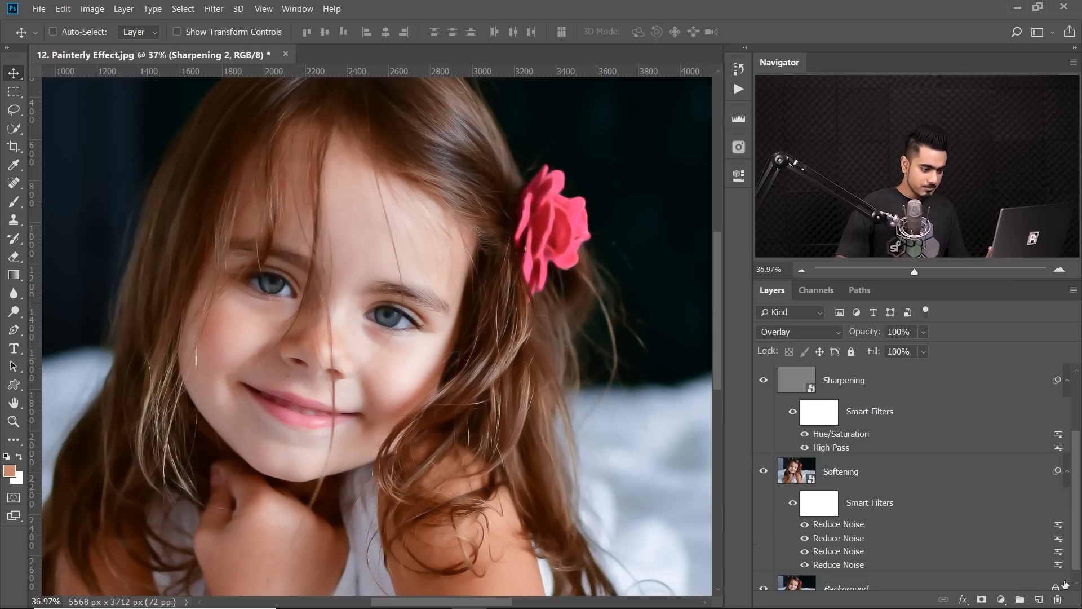
pyautogui.scroll(-1, 1077, 586)
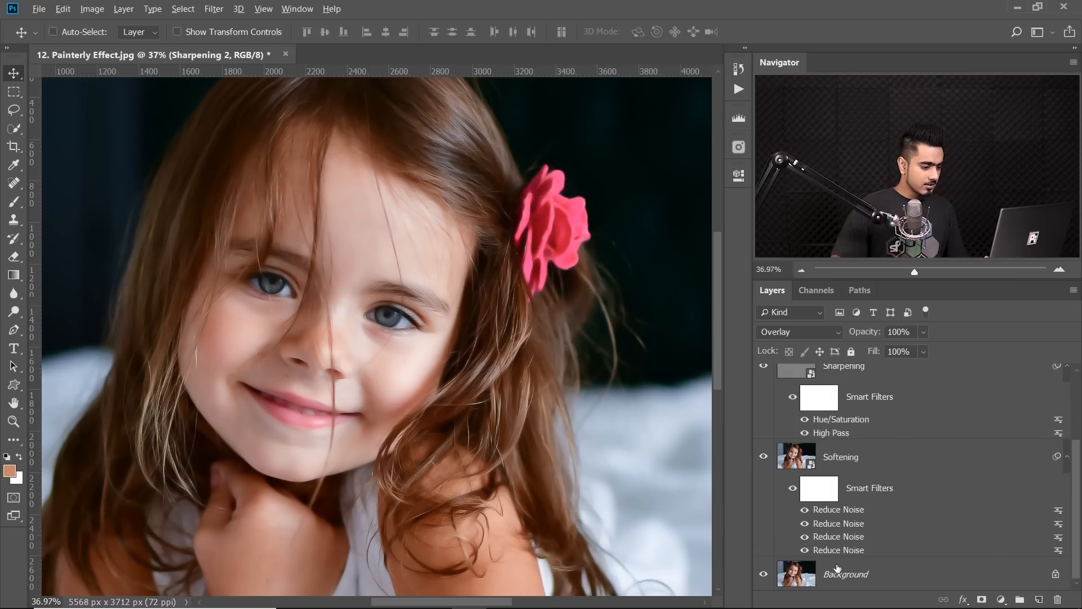
pyautogui.keyDown('alt'); pyautogui.click(764, 574); pyautogui.keyUp('alt')
pyautogui.keyDown('alt'); pyautogui.click(763, 575); pyautogui.keyUp('alt')
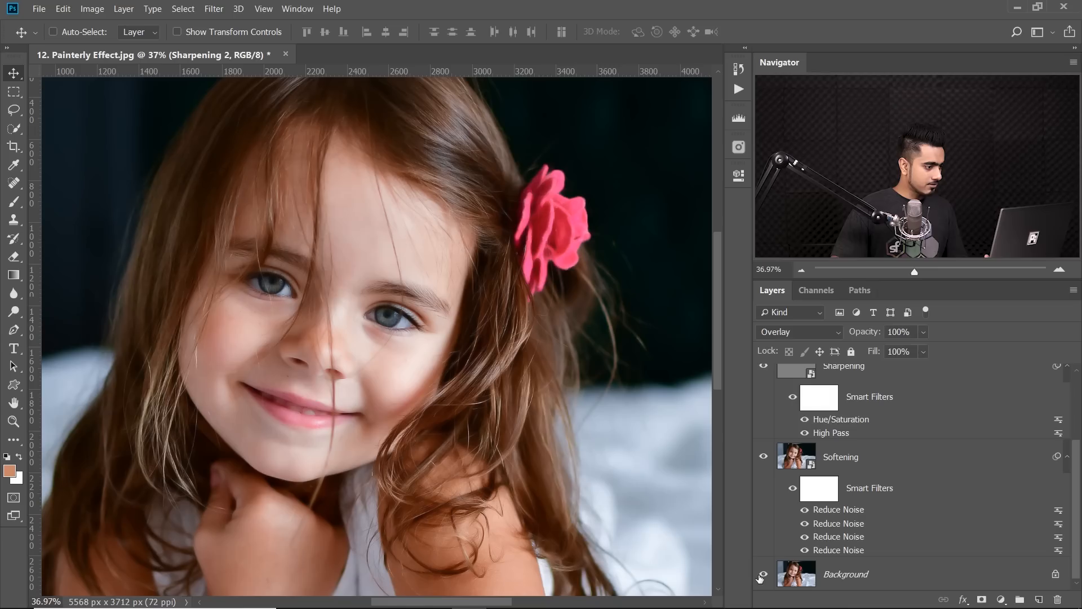
pyautogui.keyDown('alt'); pyautogui.click(760, 575); pyautogui.keyUp('alt')
pyautogui.keyDown('alt'); pyautogui.click(758, 577); pyautogui.keyUp('alt')
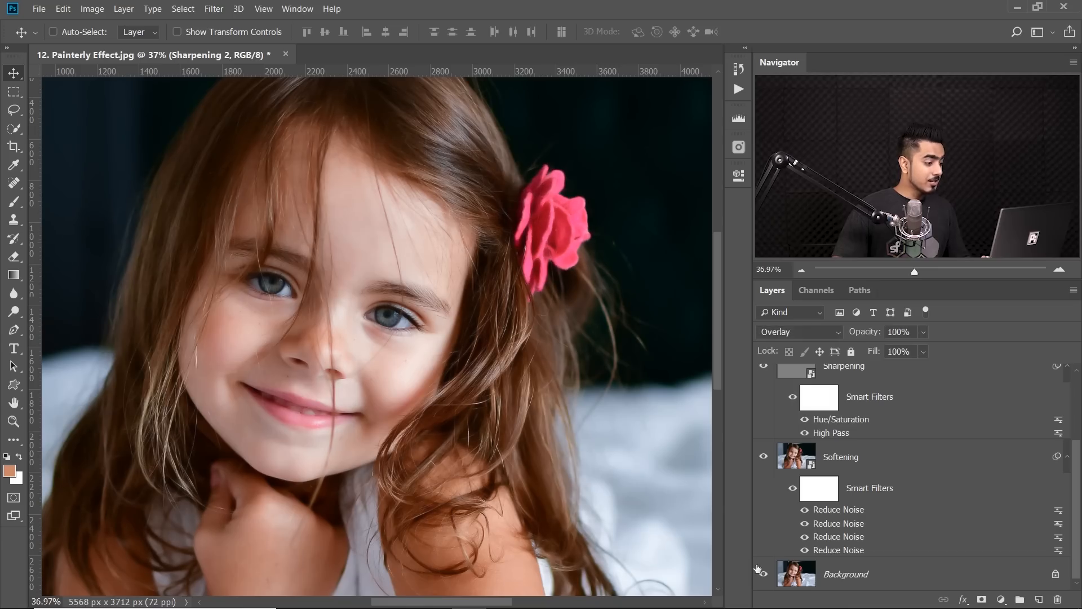
# Turn off the uppermost Reduce Noise filter of the Softening layer and compare the girl's face with the original.
pyautogui.moveTo(403, 336); pyautogui.dragTo(437, 333)
pyautogui.moveTo(361, 351); pyautogui.dragTo(443, 342)
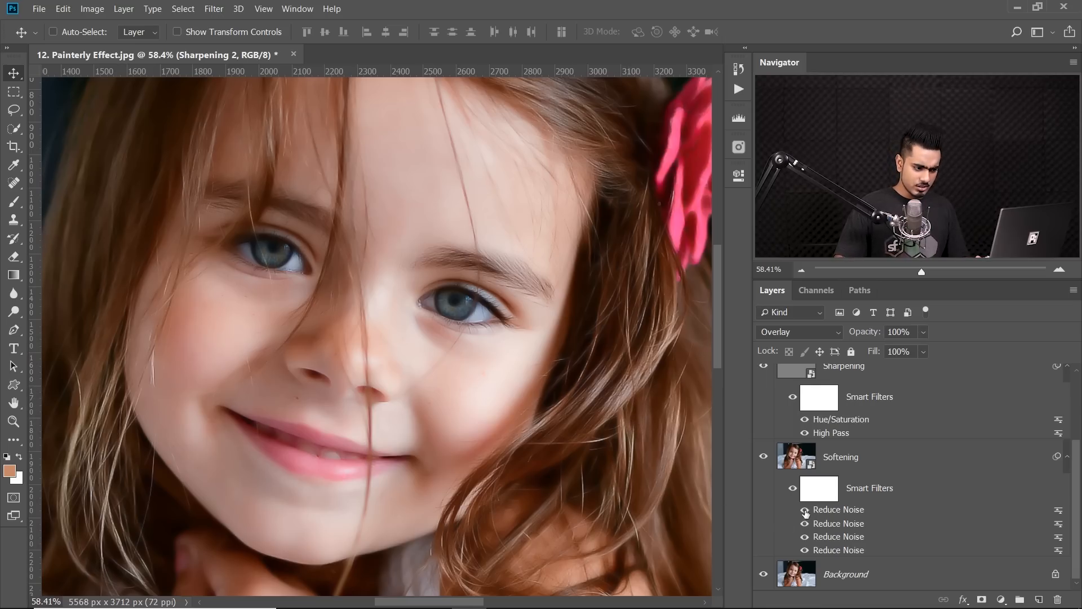
pyautogui.click(804, 510)
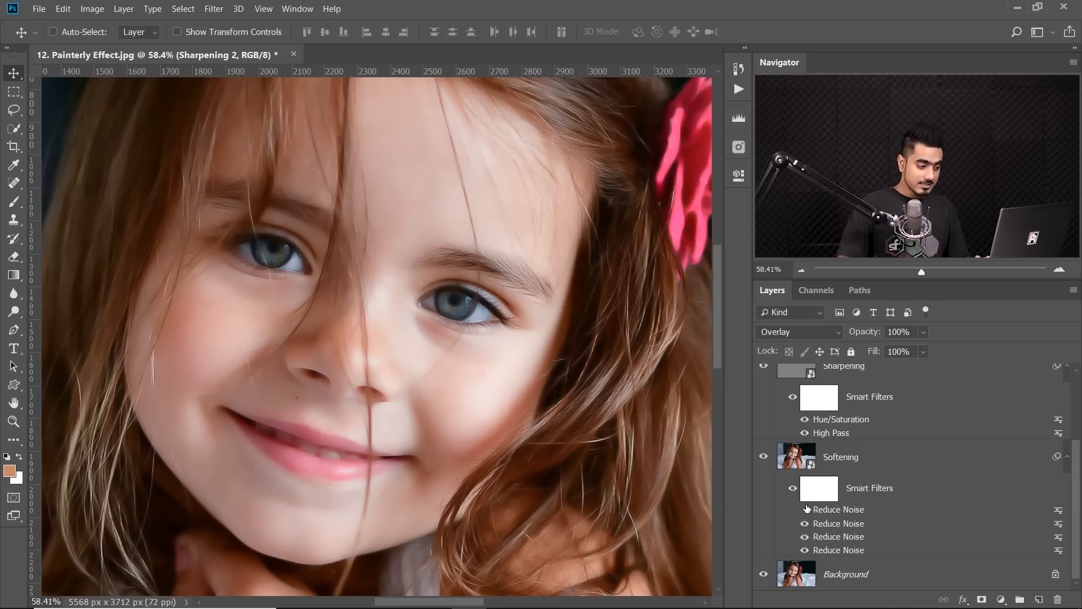
pyautogui.keyDown('alt'); pyautogui.click(764, 575); pyautogui.keyUp('alt')
pyautogui.keyDown('alt'); pyautogui.click(764, 575); pyautogui.keyUp('alt')
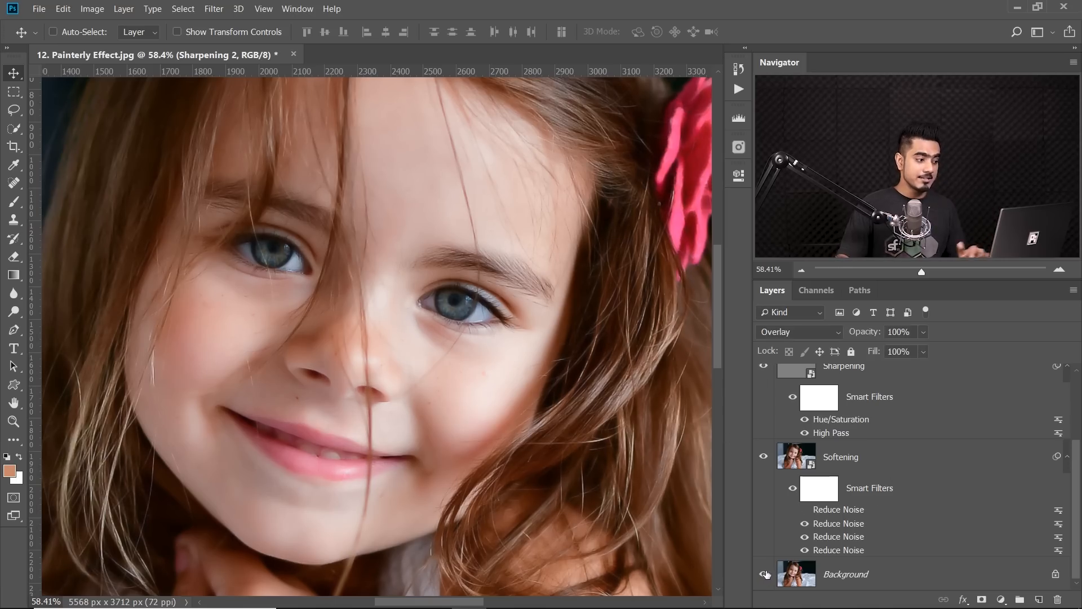
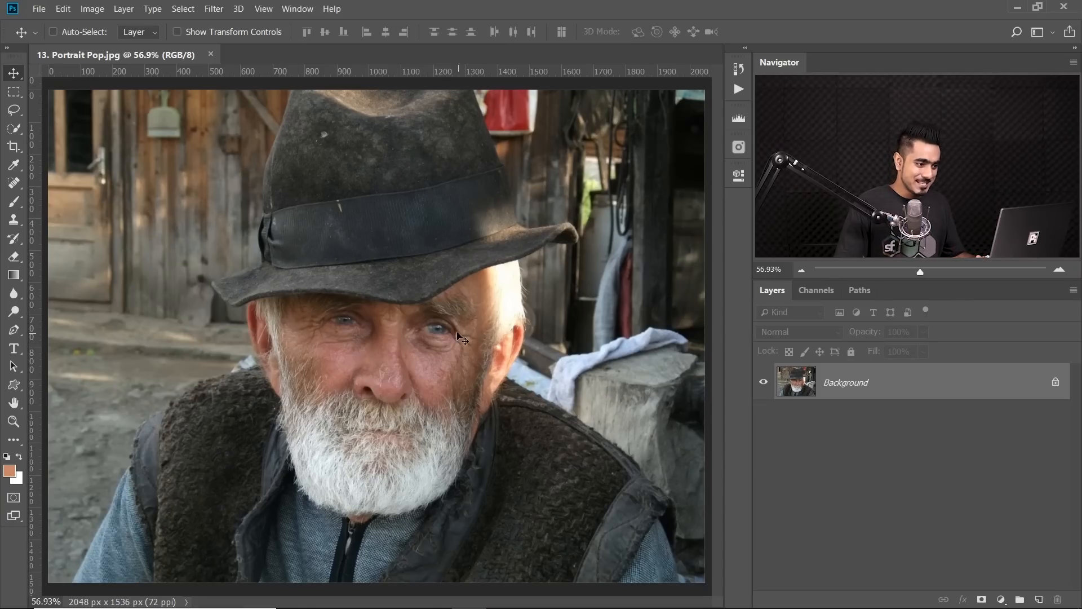
# Run the Portrait Pop action on the bearded man's photo and pause it at the face-painting stage.
pyautogui.click(738, 89)
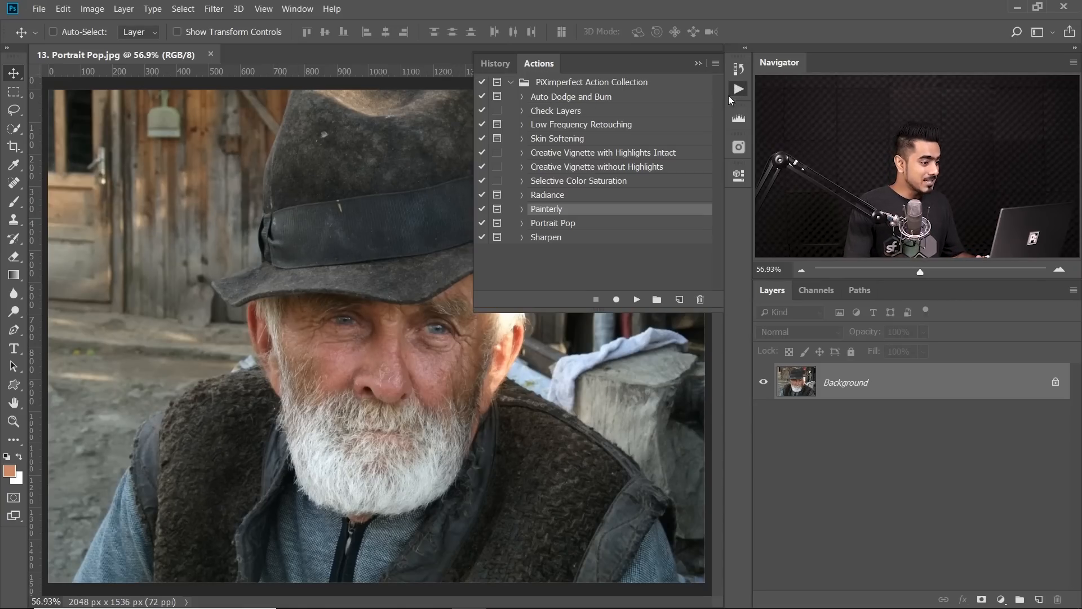
pyautogui.click(593, 224)
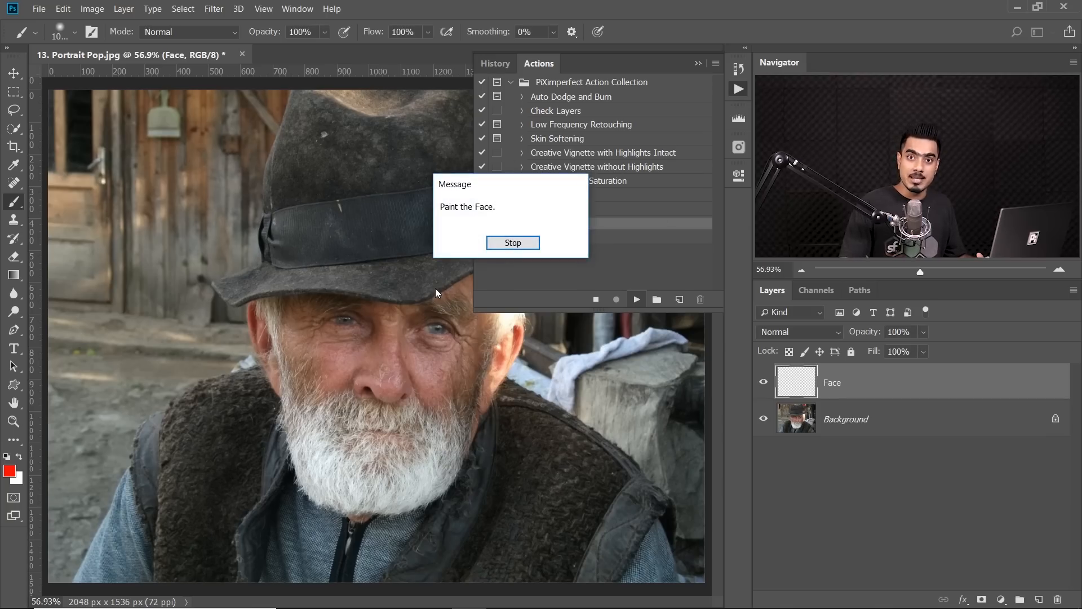
pyautogui.click(513, 242)
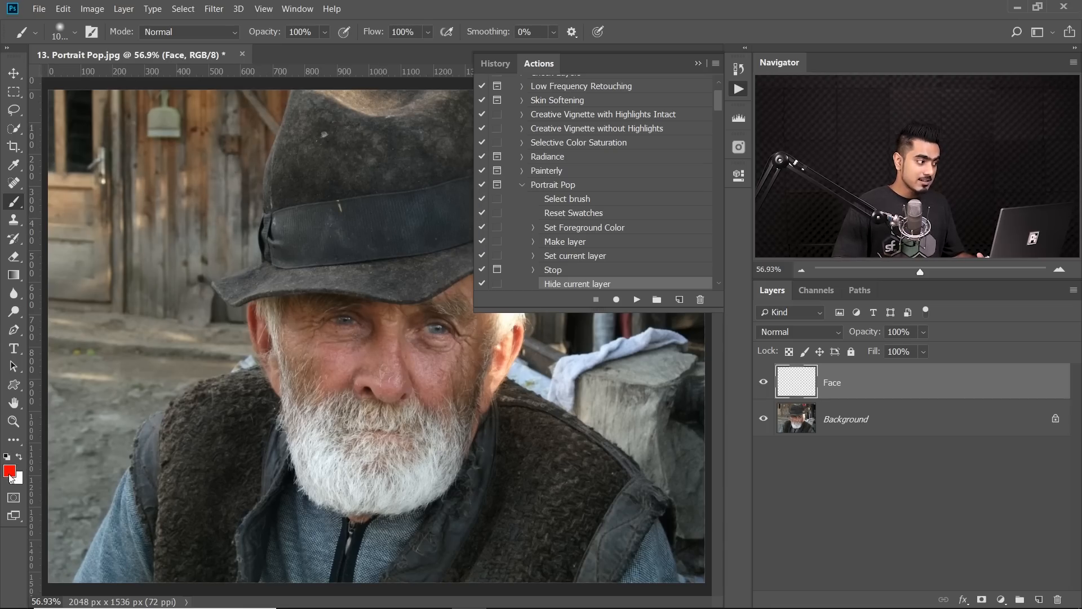
# Paint red over the man's face on the Face layer, enlarging the brush to about 579 px to cover the hat.
pyautogui.moveTo(317, 320); pyautogui.dragTo(167, 318)
pyautogui.moveTo(273, 315); pyautogui.dragTo(227, 323)
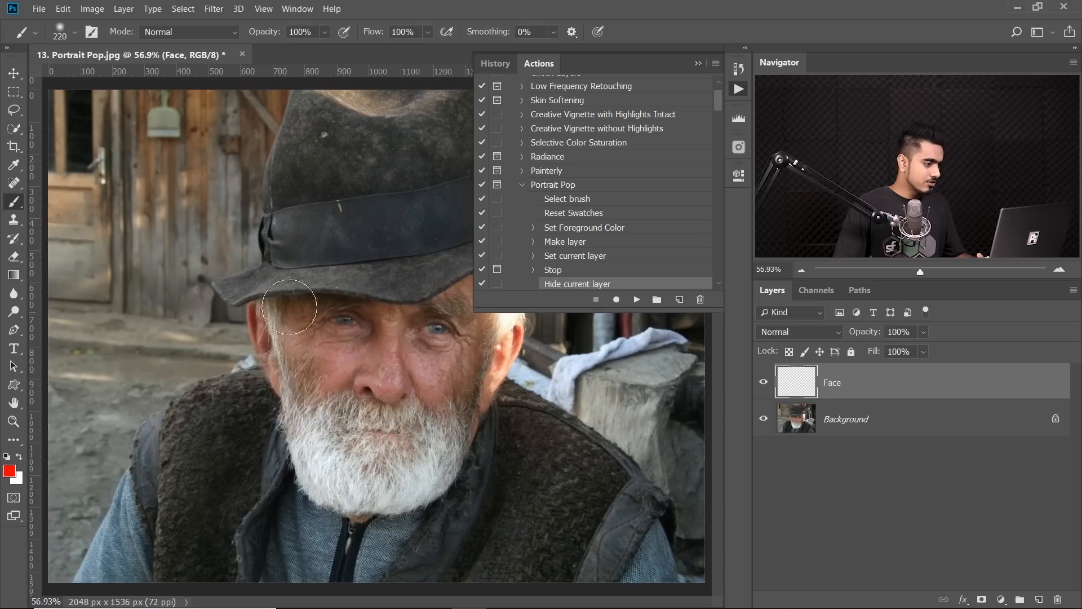
pyautogui.moveTo(326, 303)
pyautogui.mouseDown()
pyautogui.moveTo(322, 349)
pyautogui.moveTo(322, 320)
pyautogui.moveTo(347, 309)
pyautogui.mouseUp()
pyautogui.moveTo(336, 295)
pyautogui.mouseDown()
pyautogui.moveTo(341, 301)
pyautogui.moveTo(321, 295)
pyautogui.moveTo(314, 363)
pyautogui.moveTo(358, 426)
pyautogui.moveTo(338, 468)
pyautogui.moveTo(389, 474)
pyautogui.moveTo(429, 429)
pyautogui.moveTo(432, 391)
pyautogui.moveTo(474, 327)
pyautogui.moveTo(412, 248)
pyautogui.moveTo(369, 261)
pyautogui.mouseUp()
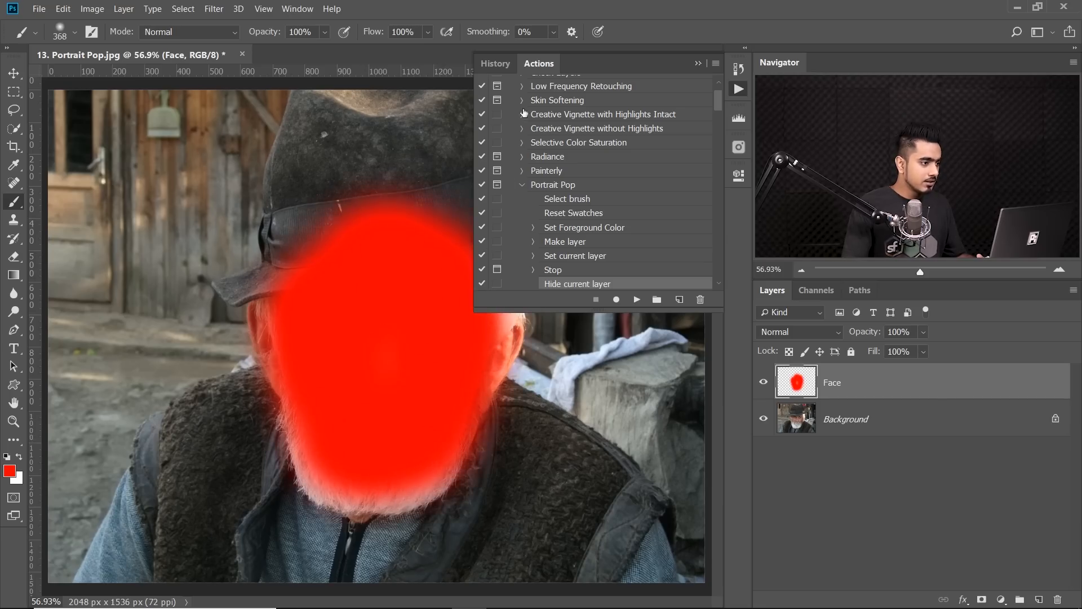
pyautogui.moveTo(623, 66)
pyautogui.mouseDown()
pyautogui.moveTo(225, 72)
pyautogui.moveTo(171, 100)
pyautogui.mouseUp()
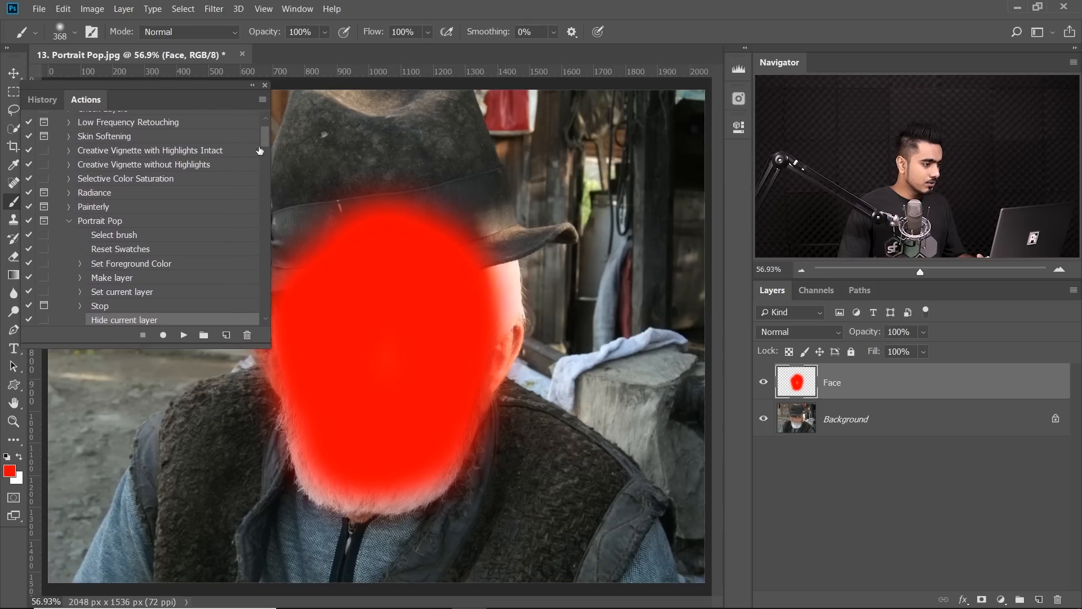
pyautogui.moveTo(387, 230)
pyautogui.mouseDown()
pyautogui.moveTo(356, 176)
pyautogui.moveTo(387, 181)
pyautogui.moveTo(396, 249)
pyautogui.mouseUp()
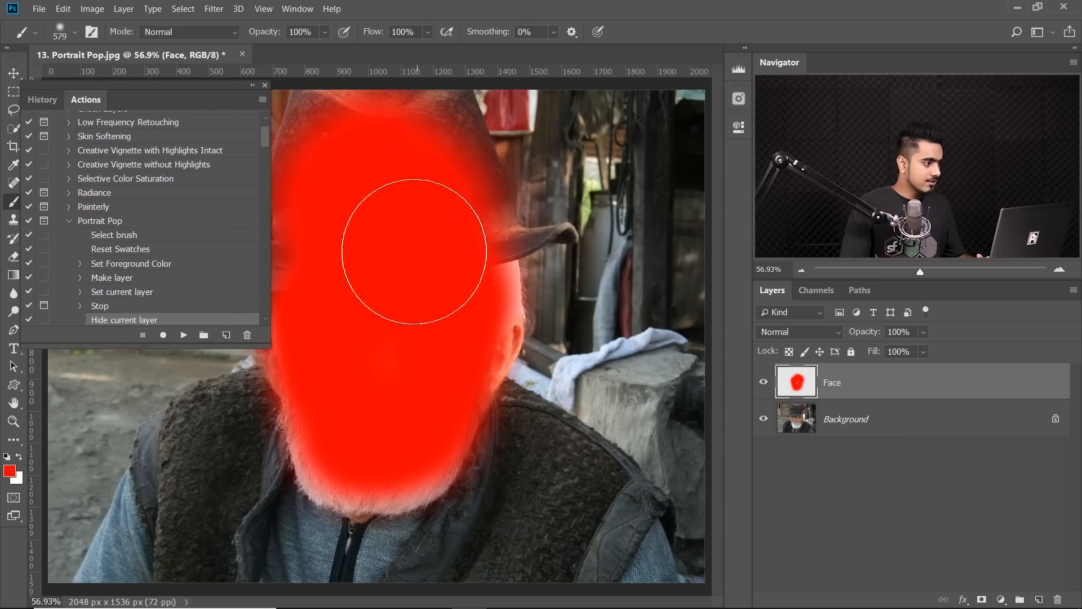
# Erase the red paint from the hat brim and repaint the sides of the hat crown with a brush of about 419 px.
pyautogui.moveTo(180, 107)
pyautogui.mouseDown()
pyautogui.moveTo(145, 197)
pyautogui.moveTo(169, 444)
pyautogui.moveTo(276, 470)
pyautogui.moveTo(269, 502)
pyautogui.mouseUp()
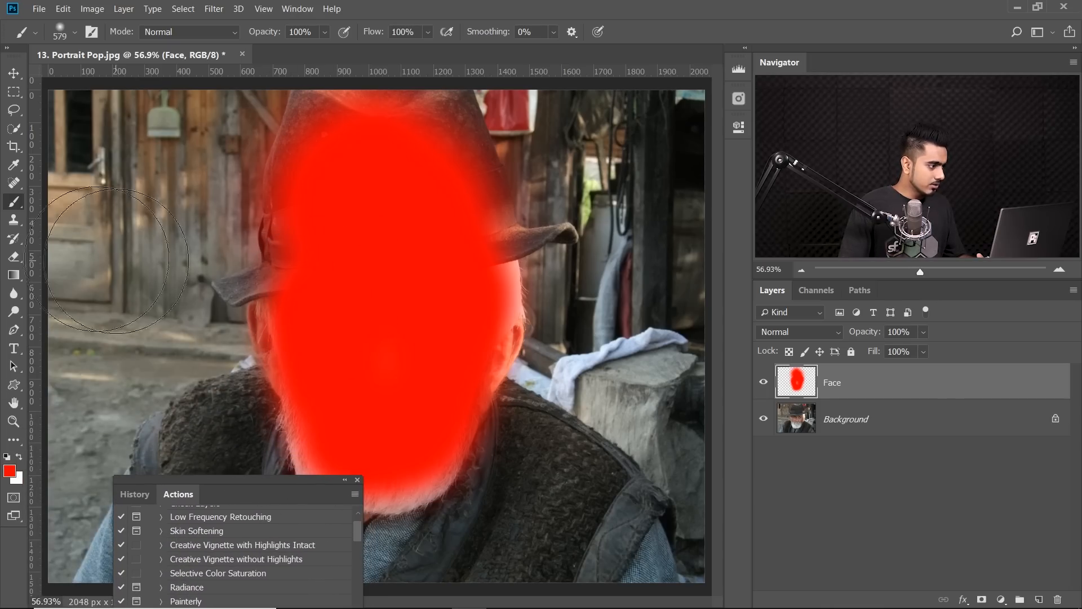
pyautogui.click(16, 258)
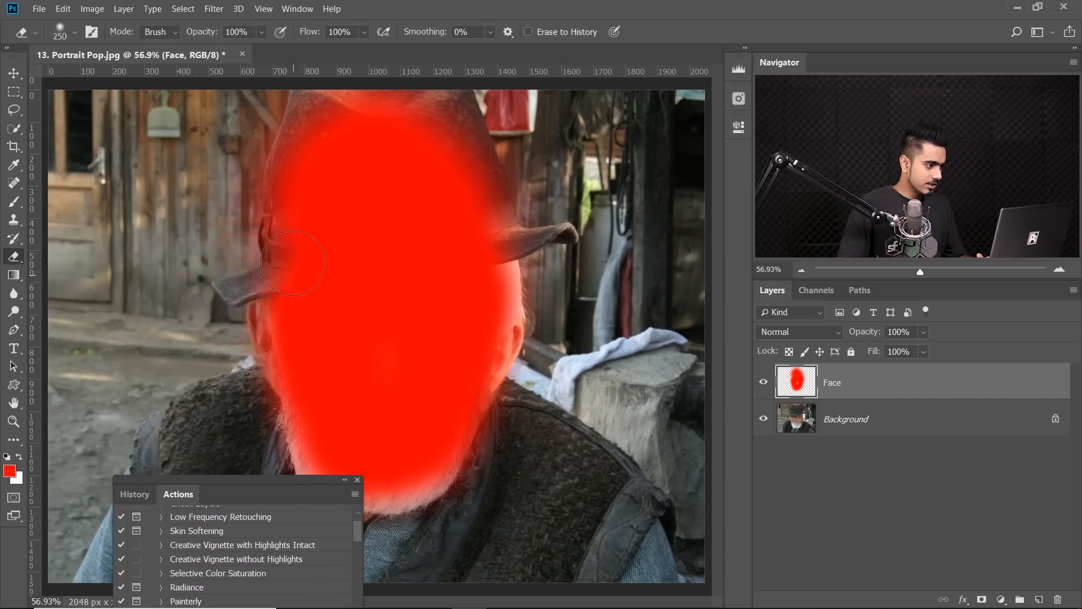
pyautogui.moveTo(280, 280)
pyautogui.mouseDown()
pyautogui.moveTo(414, 273)
pyautogui.moveTo(532, 244)
pyautogui.moveTo(447, 265)
pyautogui.moveTo(281, 282)
pyautogui.mouseUp()
pyautogui.click(15, 201)
pyautogui.moveTo(267, 221)
pyautogui.mouseDown()
pyautogui.moveTo(290, 211)
pyautogui.moveTo(247, 213)
pyautogui.moveTo(394, 218)
pyautogui.moveTo(453, 206)
pyautogui.mouseUp()
# Erase the red spill beside the hat with an eraser of about 430 px and fill in the sunlit side of the face.
pyautogui.click(14, 257)
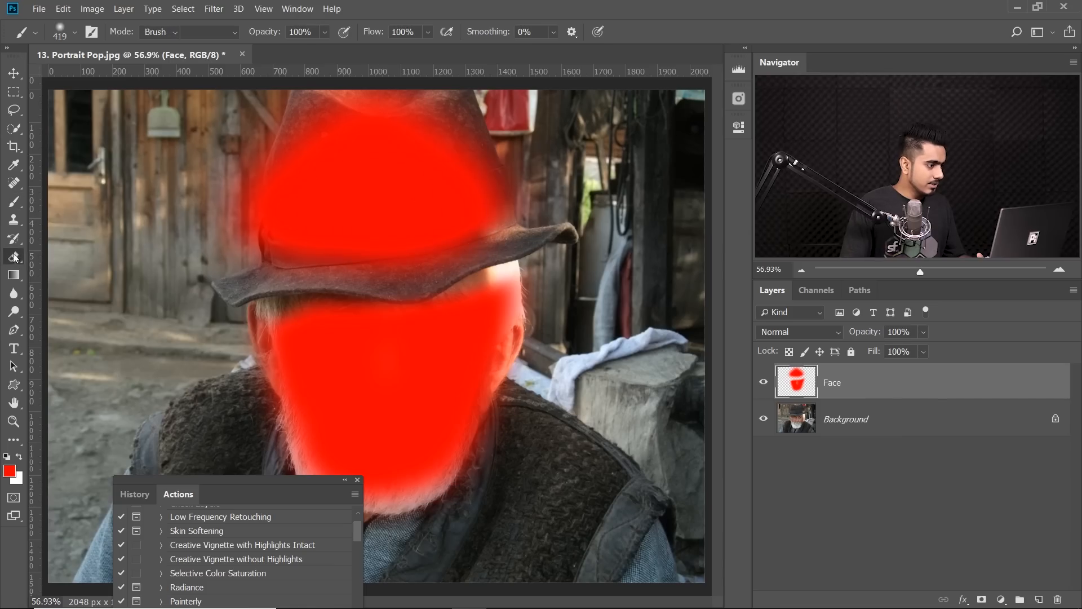
pyautogui.moveTo(270, 169); pyautogui.dragTo(222, 208)
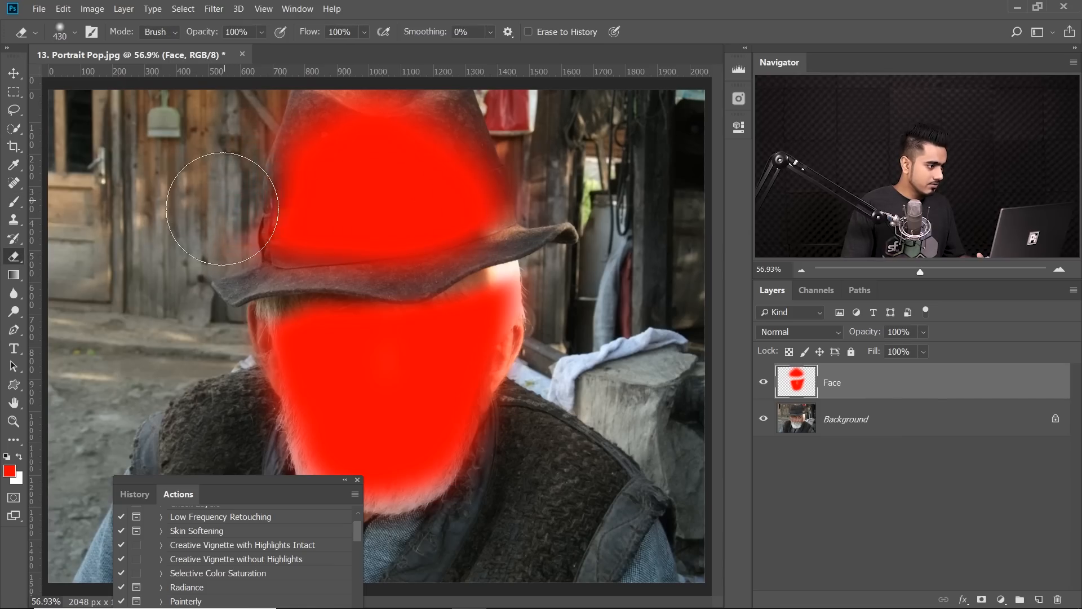
pyautogui.click(15, 202)
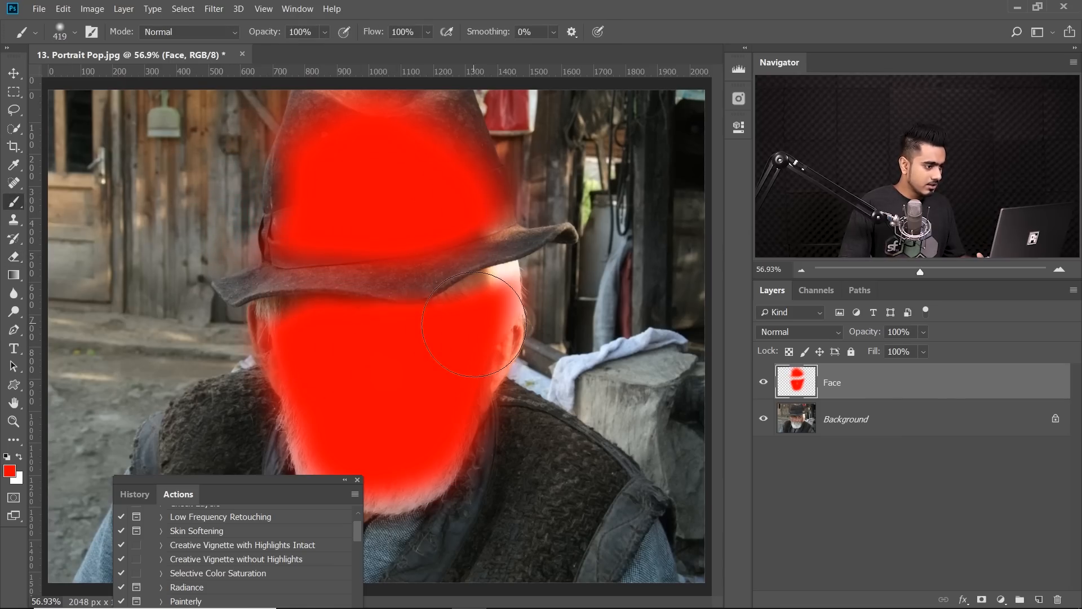
pyautogui.moveTo(473, 324); pyautogui.dragTo(485, 313)
# Resume the Portrait Pop action and pause it at the feature-painting stage.
pyautogui.moveTo(273, 488); pyautogui.dragTo(257, 155)
pyautogui.click(255, 393)
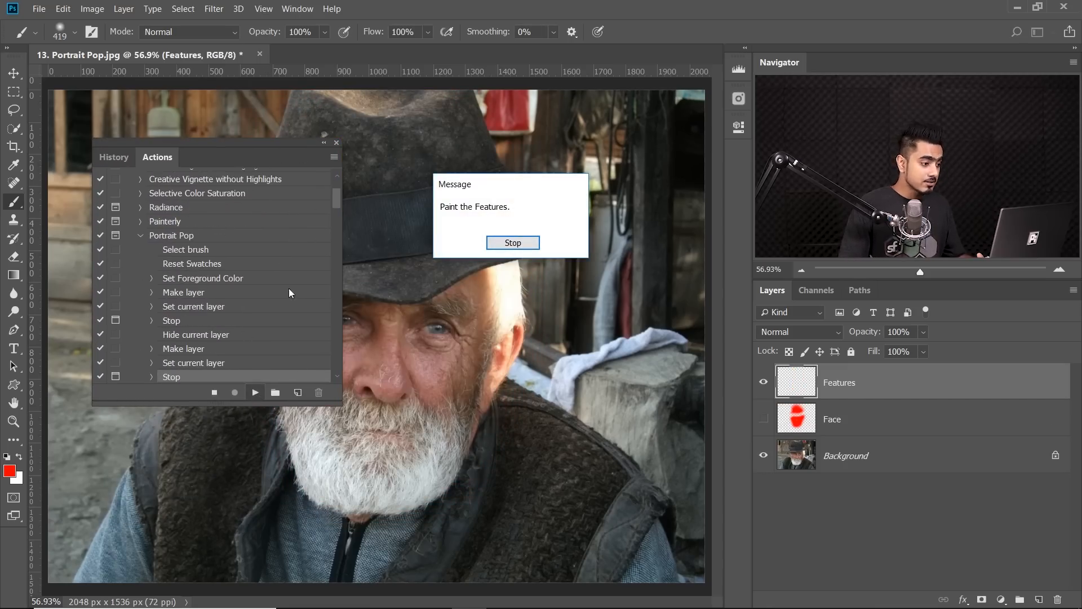
pyautogui.click(512, 243)
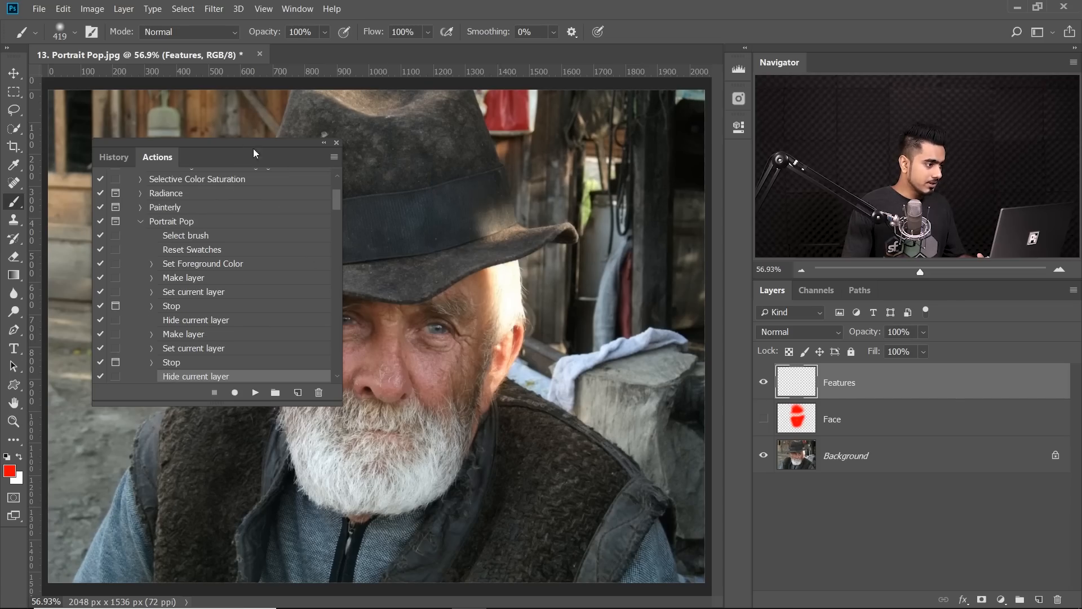
# Paint red over the eyes, nose and mouth on the Features layer, and over the hat's centre with a brush of about 592 px.
pyautogui.moveTo(252, 148); pyautogui.dragTo(112, 308)
pyautogui.scroll(3, 376, 337)
pyautogui.moveTo(386, 322)
pyautogui.mouseDown()
pyautogui.moveTo(281, 313)
pyautogui.moveTo(317, 305)
pyautogui.moveTo(343, 316)
pyautogui.moveTo(311, 333)
pyautogui.mouseUp()
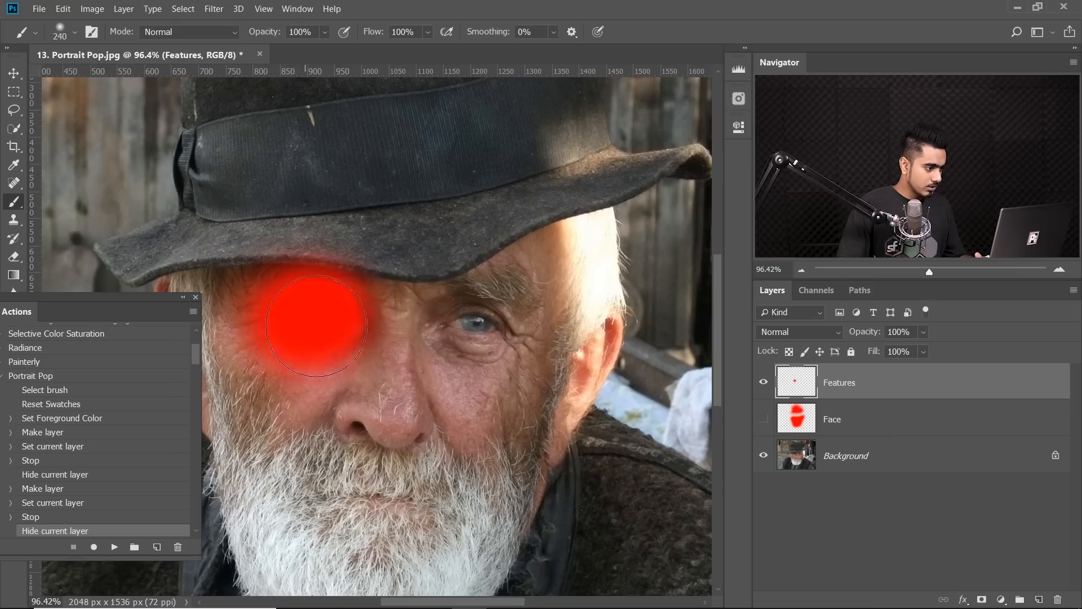
pyautogui.moveTo(361, 417)
pyautogui.mouseDown()
pyautogui.moveTo(389, 423)
pyautogui.moveTo(428, 389)
pyautogui.moveTo(440, 346)
pyautogui.moveTo(495, 295)
pyautogui.moveTo(338, 321)
pyautogui.mouseUp()
pyautogui.moveTo(346, 496); pyautogui.dragTo(424, 491)
pyautogui.moveTo(495, 267); pyautogui.dragTo(444, 273)
pyautogui.moveTo(441, 229); pyautogui.dragTo(507, 221)
pyautogui.click(381, 212)
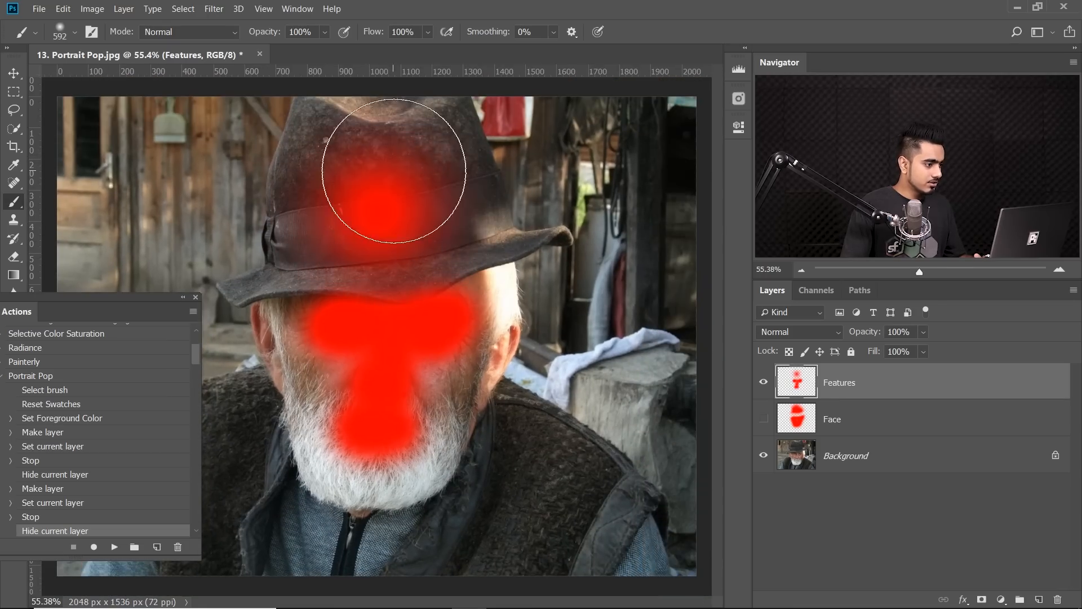
pyautogui.click(392, 172)
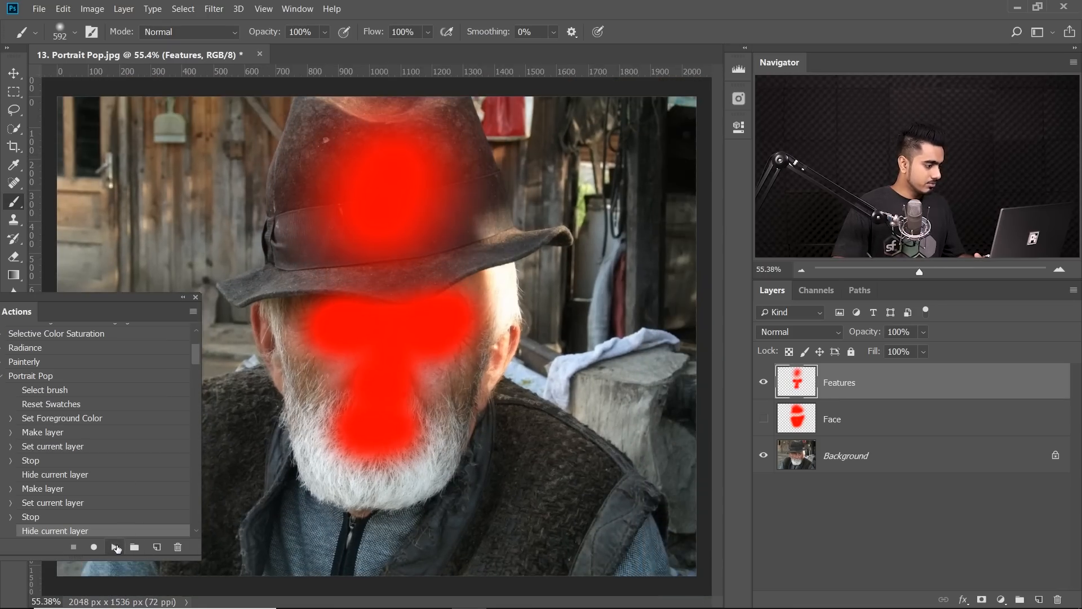
# Continue the Portrait Pop action and apply its first Gaussian Blur with a radius of 1.0 pixel after checking the face up close.
pyautogui.click(115, 547)
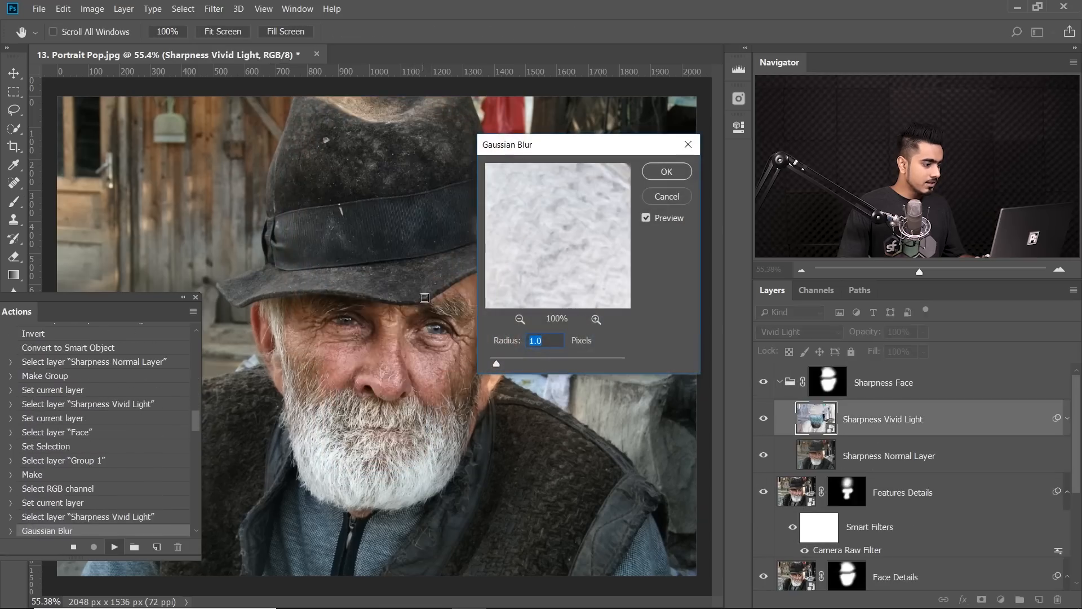
pyautogui.moveTo(405, 286); pyautogui.dragTo(436, 285)
pyautogui.moveTo(362, 293); pyautogui.dragTo(445, 295)
pyautogui.moveTo(365, 290); pyautogui.dragTo(401, 181)
pyautogui.moveTo(494, 363)
pyautogui.mouseDown()
pyautogui.moveTo(507, 361)
pyautogui.moveTo(499, 363)
pyautogui.mouseUp()
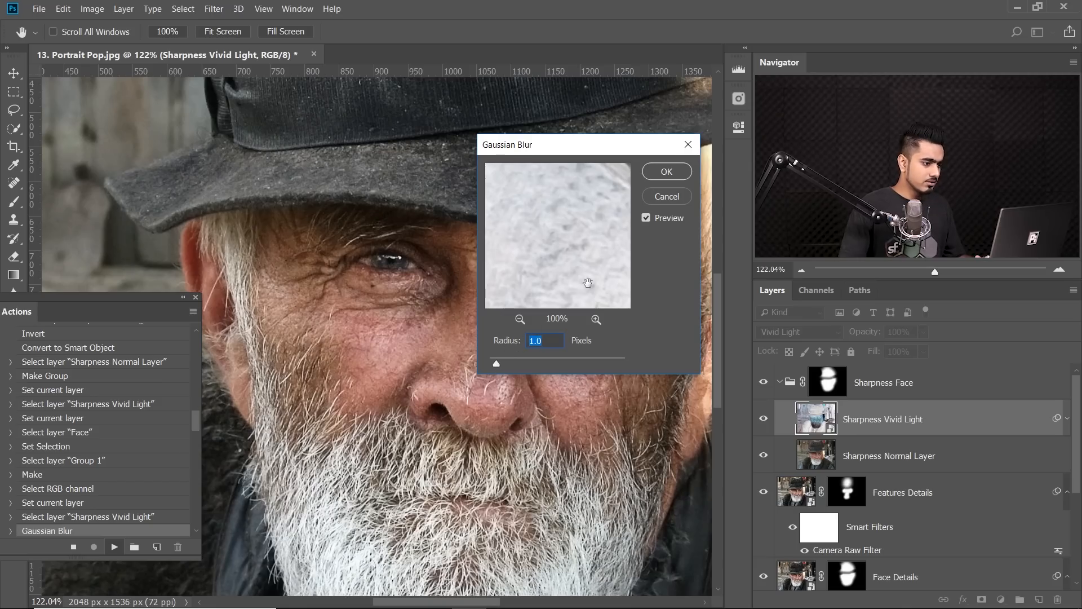
pyautogui.click(667, 171)
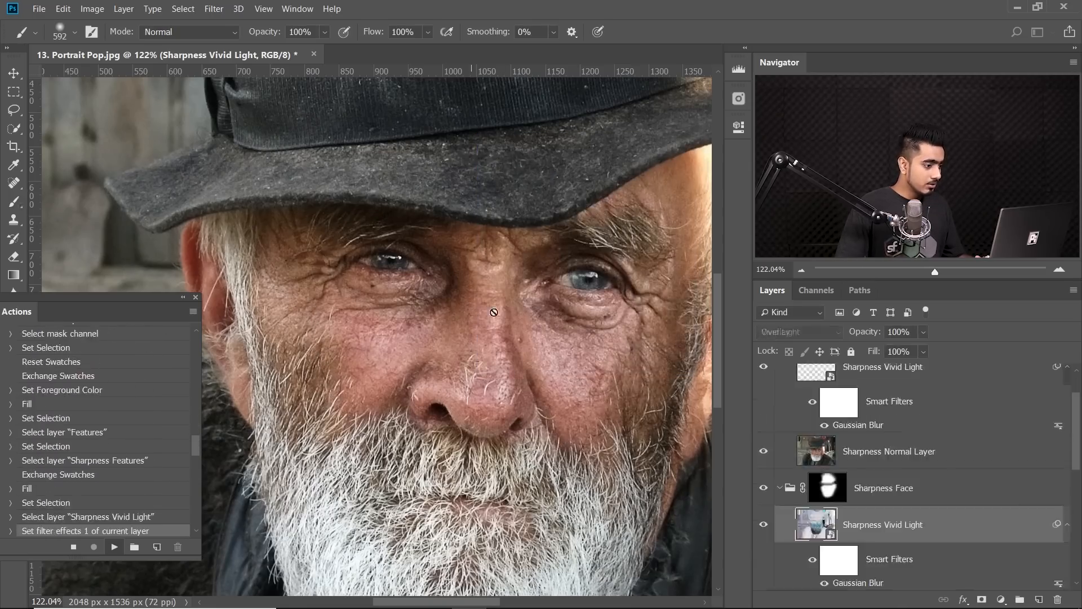
# Set the Sharpness Face group's Gaussian Blur radius to about 1.7 pixels while previewing the face, and let the action proceed.
pyautogui.moveTo(576, 148); pyautogui.dragTo(701, 325)
pyautogui.moveTo(623, 542); pyautogui.dragTo(621, 546)
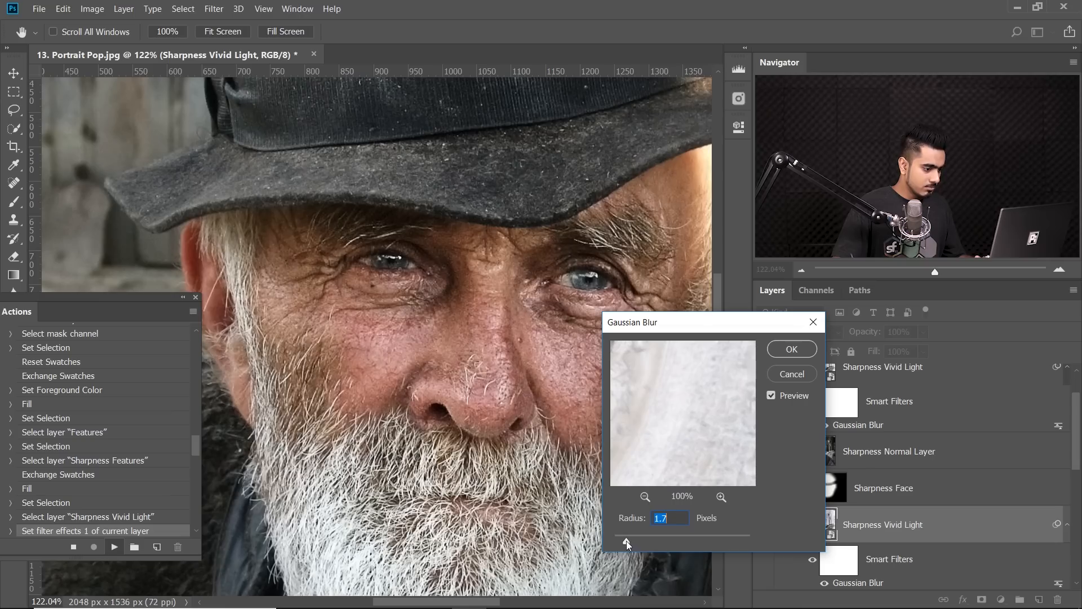
pyautogui.click(791, 348)
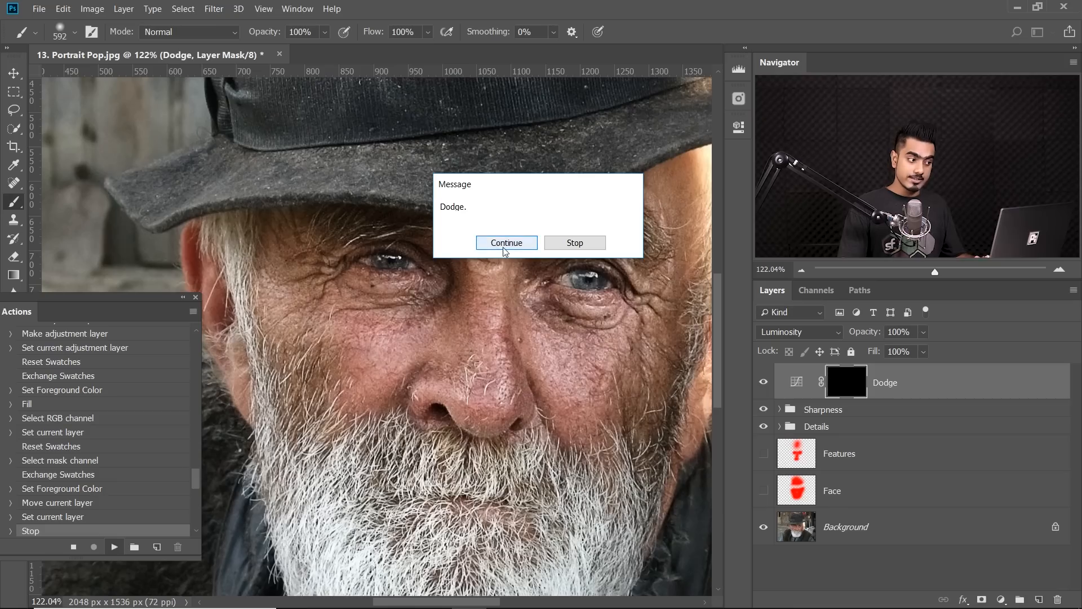
# Pause the action at the Dodge stage, set the brush flow to 5%, and reposition the action list.
pyautogui.click(574, 246)
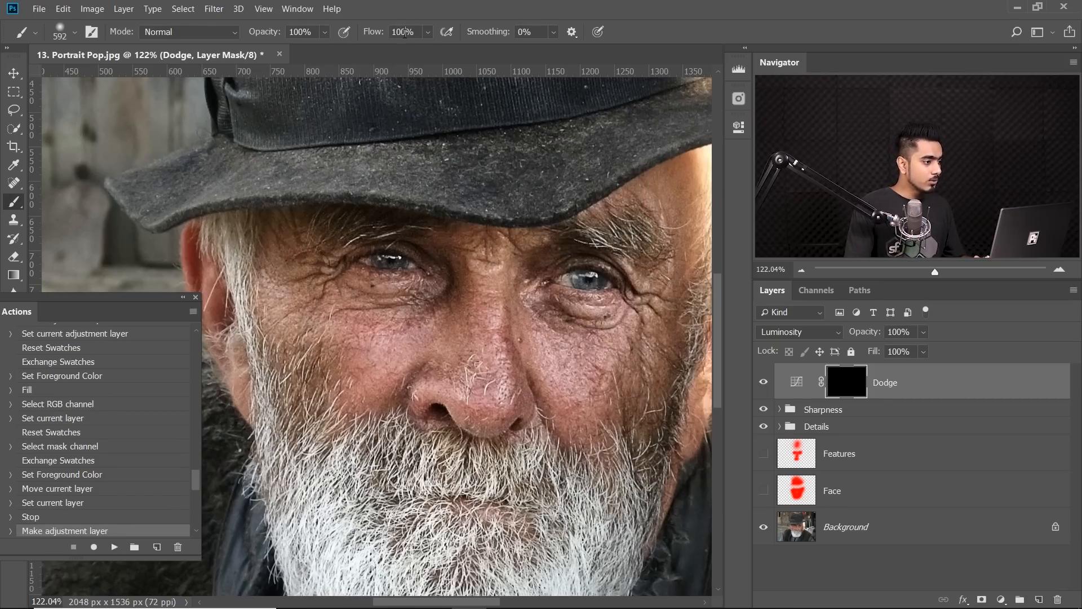
pyautogui.write('5')
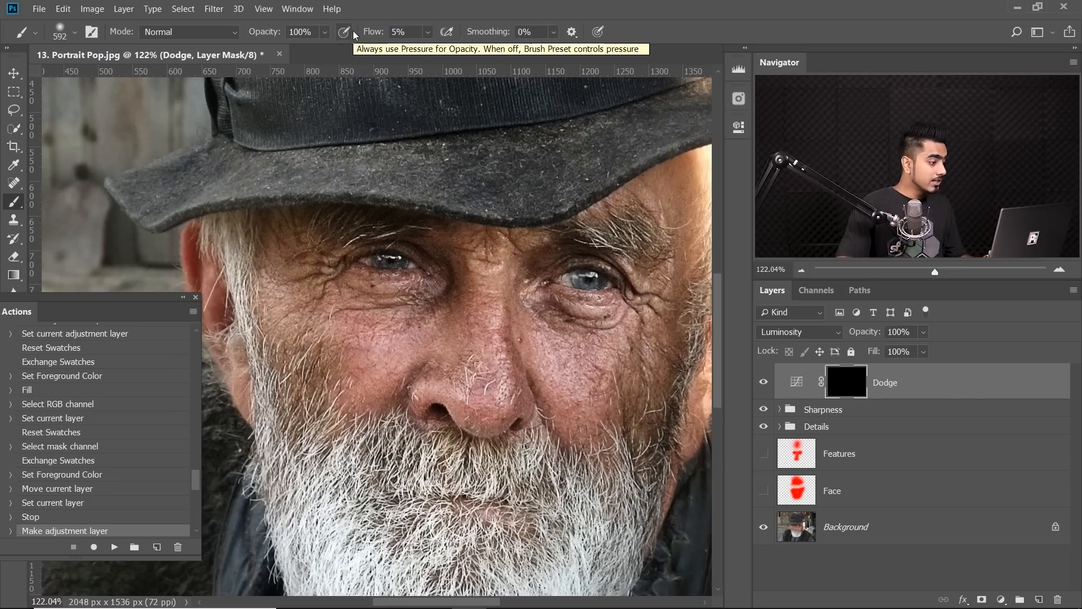
pyautogui.moveTo(107, 311); pyautogui.dragTo(300, 149)
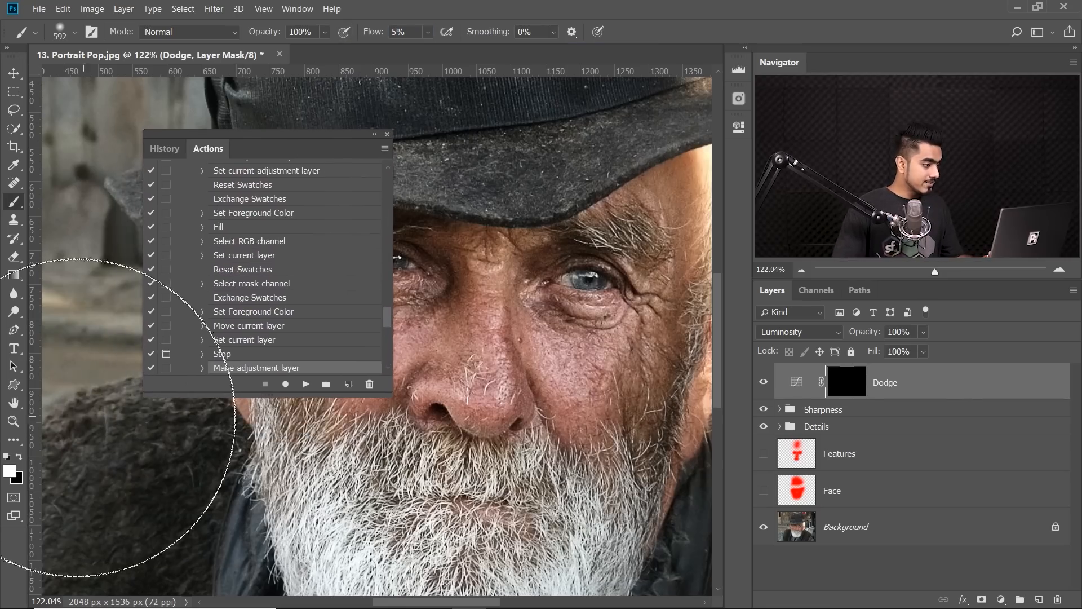
# Paint on the Dodge layer mask over the nose, cheeks and under-eye highlights, resizing the soft brush between about 38 and 123 px.
pyautogui.moveTo(454, 248)
pyautogui.mouseDown()
pyautogui.moveTo(372, 232)
pyautogui.moveTo(309, 192)
pyautogui.mouseUp()
pyautogui.moveTo(300, 135); pyautogui.dragTo(182, 149)
pyautogui.moveTo(348, 305); pyautogui.dragTo(293, 305)
pyautogui.moveTo(489, 307); pyautogui.dragTo(493, 322)
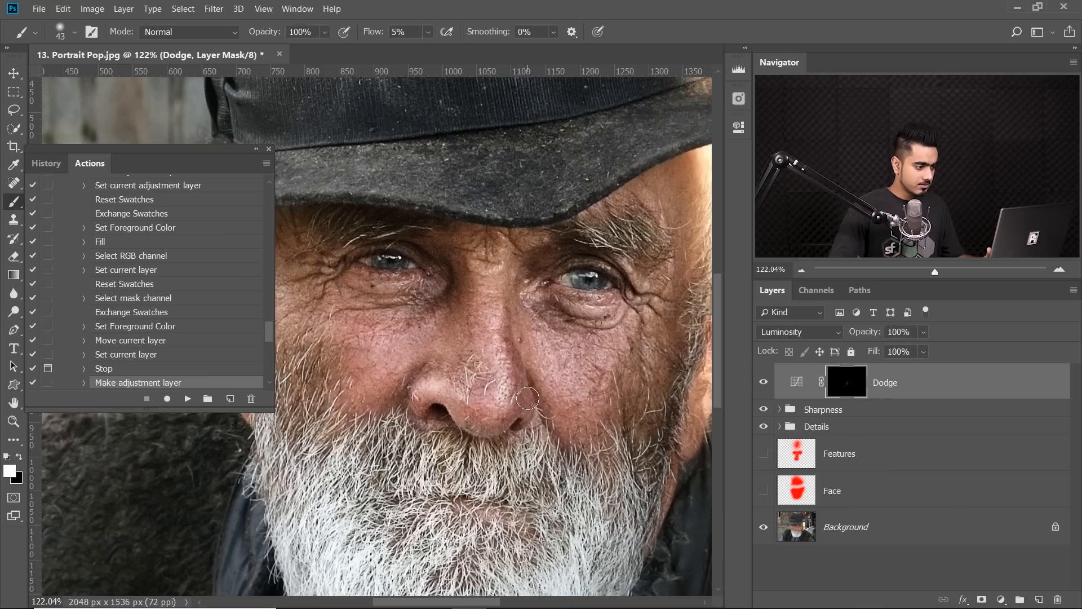
pyautogui.moveTo(390, 324); pyautogui.dragTo(397, 327)
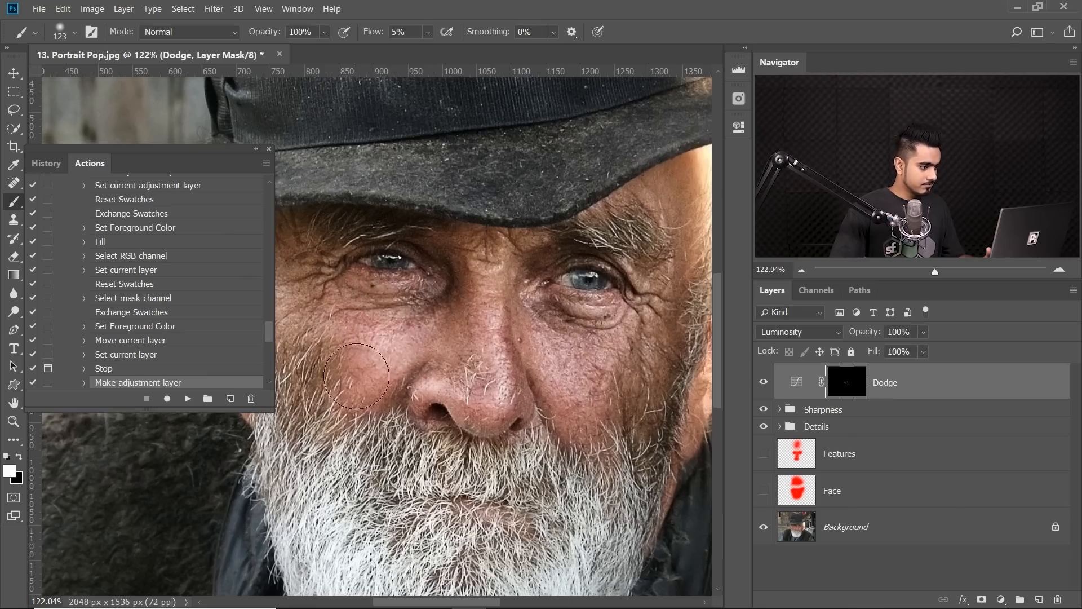
pyautogui.moveTo(585, 373)
pyautogui.mouseDown()
pyautogui.moveTo(558, 353)
pyautogui.moveTo(580, 381)
pyautogui.moveTo(555, 393)
pyautogui.mouseUp()
pyautogui.moveTo(542, 315); pyautogui.dragTo(517, 314)
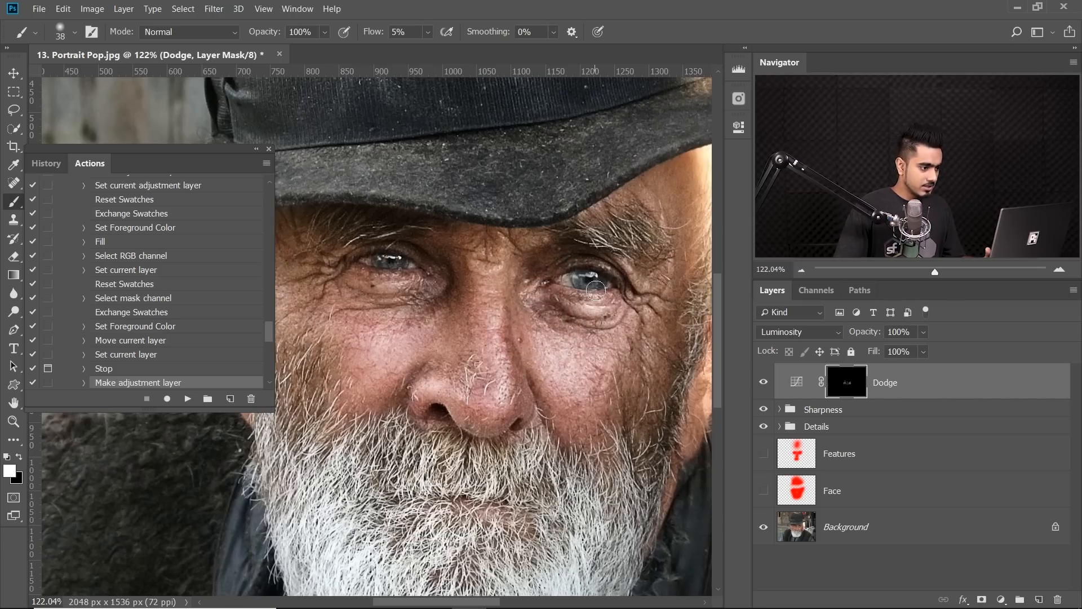
pyautogui.moveTo(532, 280); pyautogui.dragTo(490, 290)
pyautogui.moveTo(480, 297); pyautogui.dragTo(518, 294)
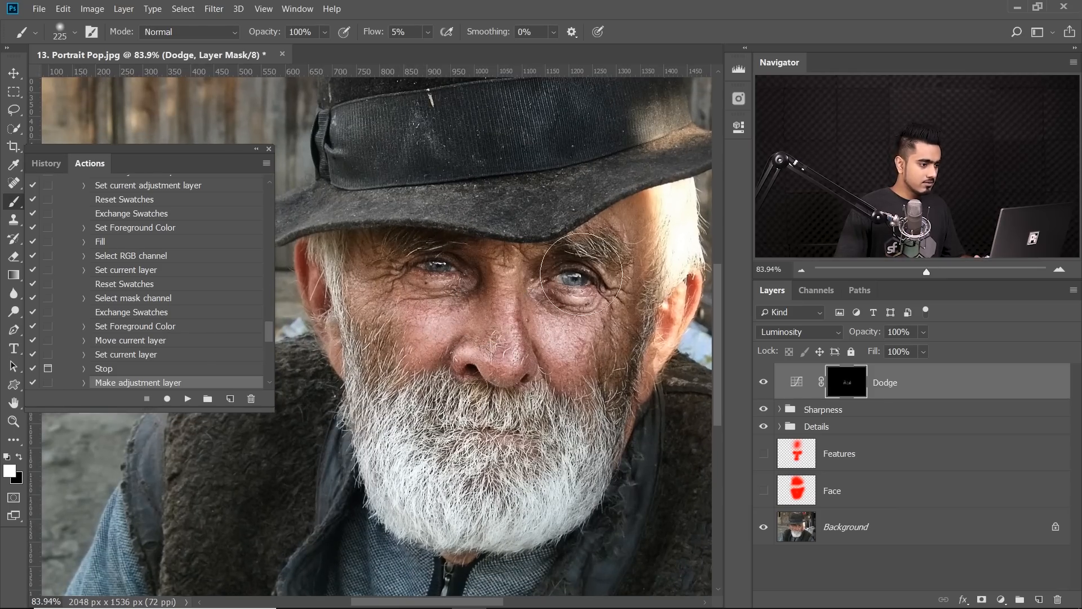
# Brighten the hat and broader face highlights on the Dodge mask with larger soft brushes of about 225 and 137 px.
pyautogui.moveTo(517, 217); pyautogui.dragTo(502, 325)
pyautogui.moveTo(510, 242); pyautogui.dragTo(592, 241)
pyautogui.moveTo(494, 191); pyautogui.dragTo(511, 92)
pyautogui.moveTo(494, 369); pyautogui.dragTo(354, 368)
pyautogui.moveTo(474, 333); pyautogui.dragTo(451, 327)
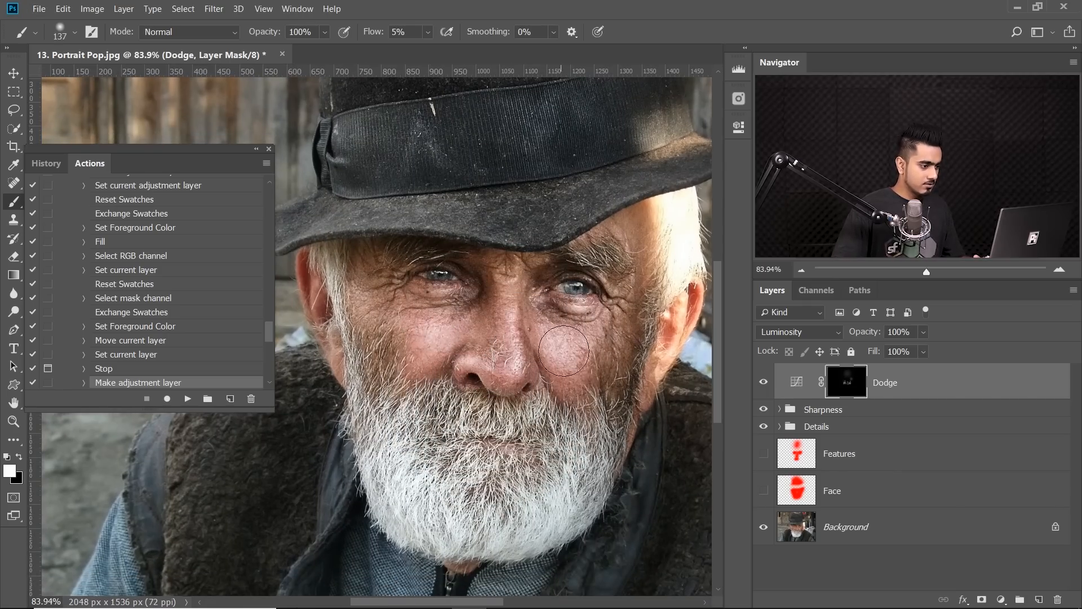
# Resume the Portrait Pop action, pause it at the Burn stage, and set the brush flow to 2% after a first burn stroke.
pyautogui.click(188, 401)
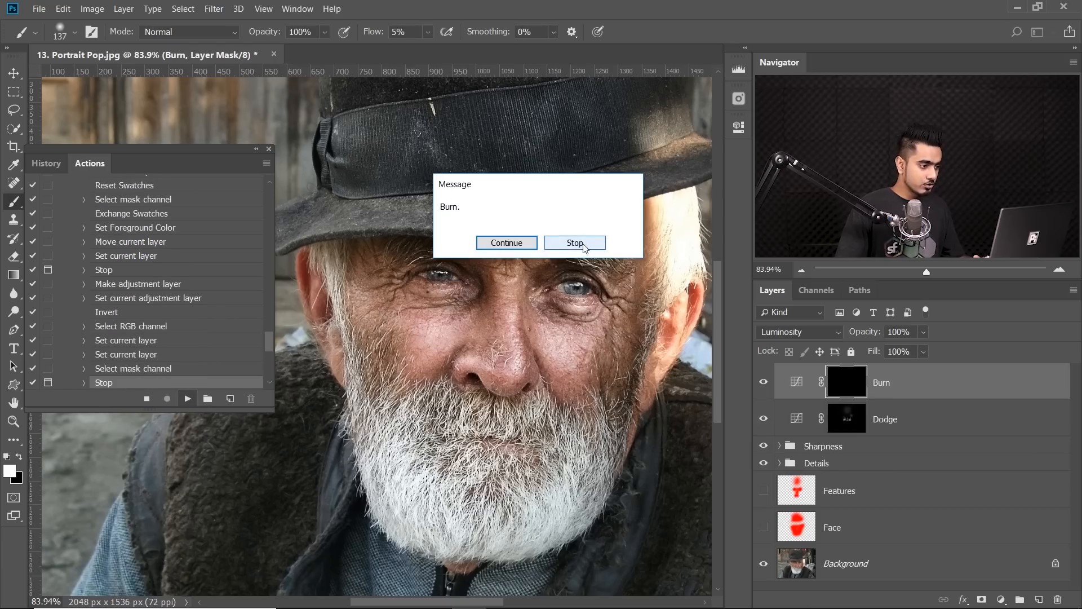
pyautogui.click(575, 243)
pyautogui.moveTo(399, 332)
pyautogui.mouseDown()
pyautogui.moveTo(376, 330)
pyautogui.moveTo(370, 305)
pyautogui.moveTo(384, 380)
pyautogui.mouseUp()
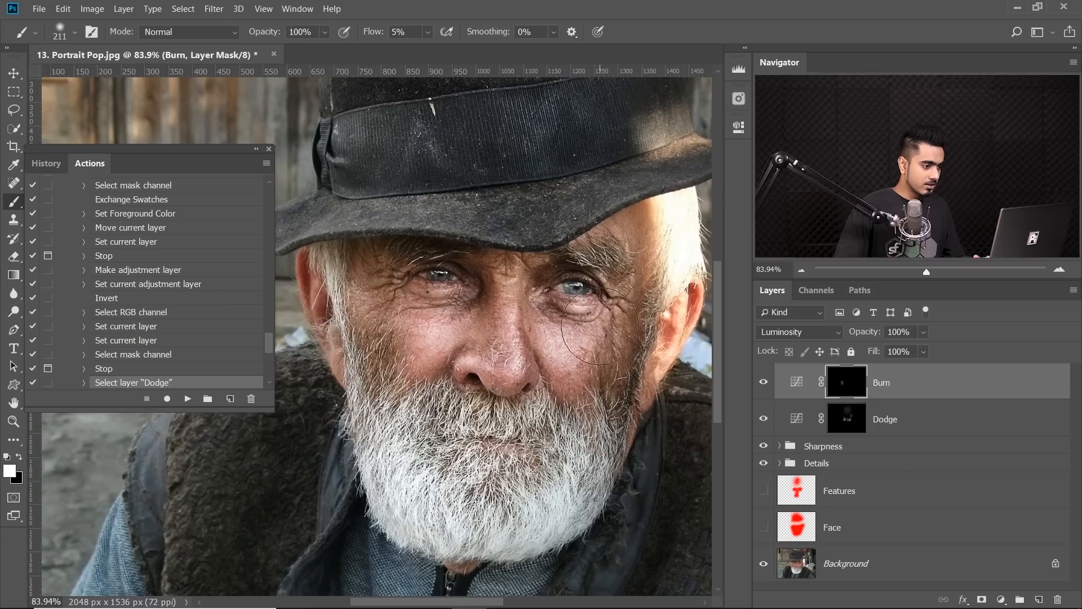
pyautogui.moveTo(375, 33); pyautogui.dragTo(370, 35)
# Paint white on the Burn layer mask over the facial shadows around the nose, eyes and cheeks, resizing the brush for each area.
pyautogui.moveTo(531, 342)
pyautogui.mouseDown()
pyautogui.moveTo(493, 348)
pyautogui.moveTo(466, 377)
pyautogui.moveTo(457, 360)
pyautogui.mouseUp()
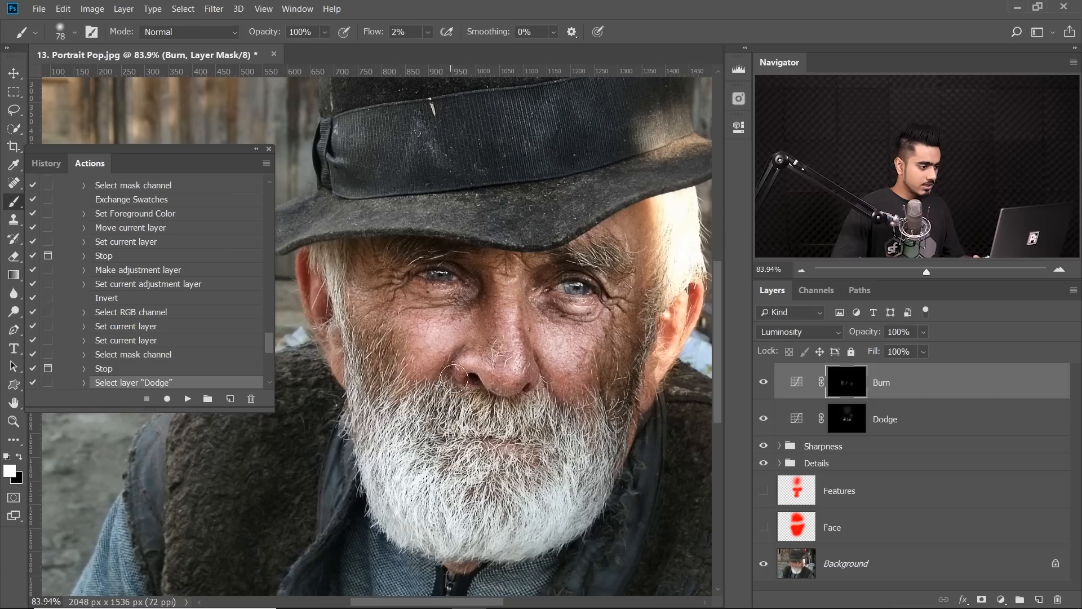
pyautogui.moveTo(596, 269); pyautogui.dragTo(611, 275)
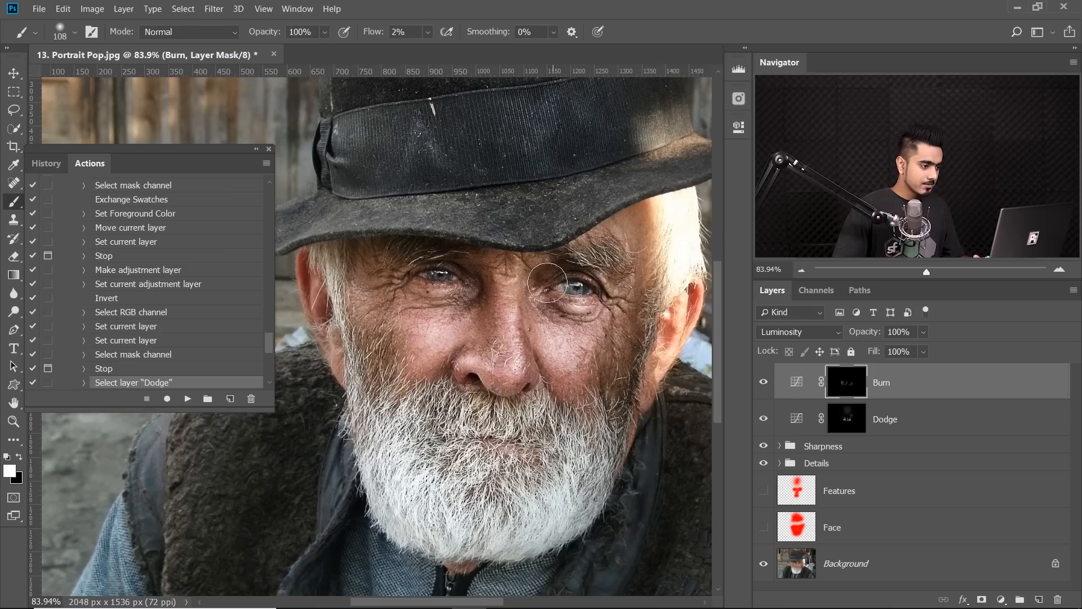
pyautogui.moveTo(374, 282); pyautogui.dragTo(389, 284)
pyautogui.press('x')
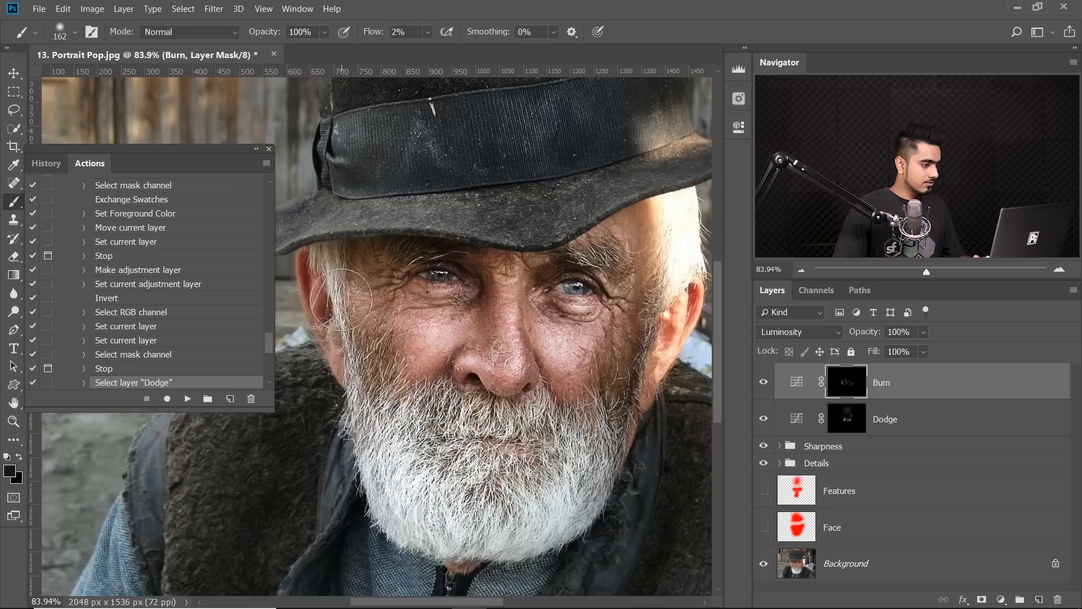
pyautogui.press('x')
pyautogui.moveTo(610, 263)
pyautogui.mouseDown()
pyautogui.moveTo(642, 264)
pyautogui.moveTo(655, 242)
pyautogui.moveTo(650, 257)
pyautogui.mouseUp()
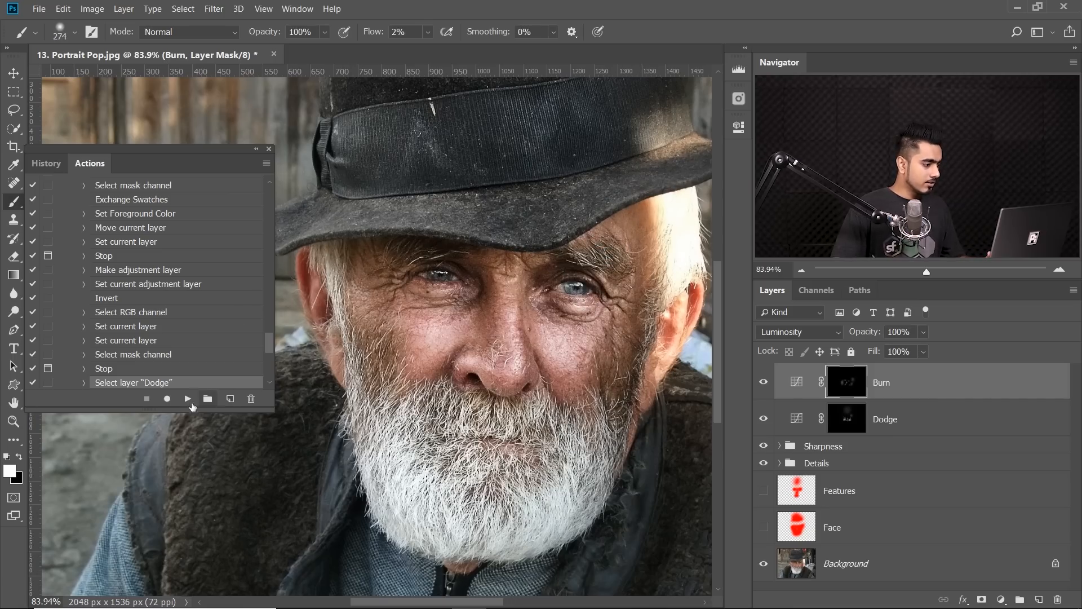
# Run the rest of the Portrait Pop action and close the action list to view more of the portrait.
pyautogui.click(188, 398)
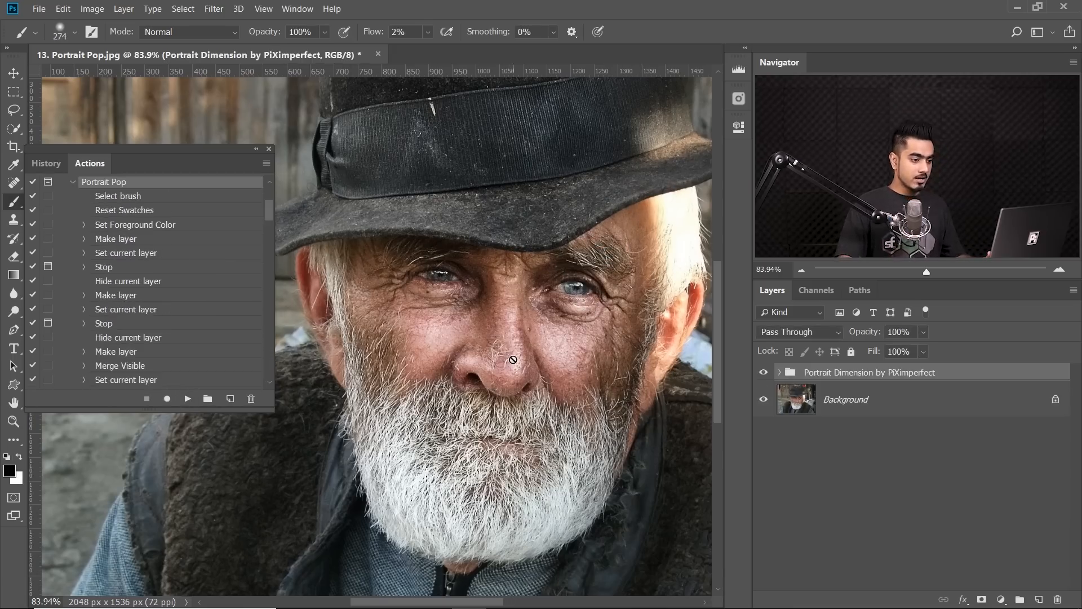
pyautogui.click(765, 375)
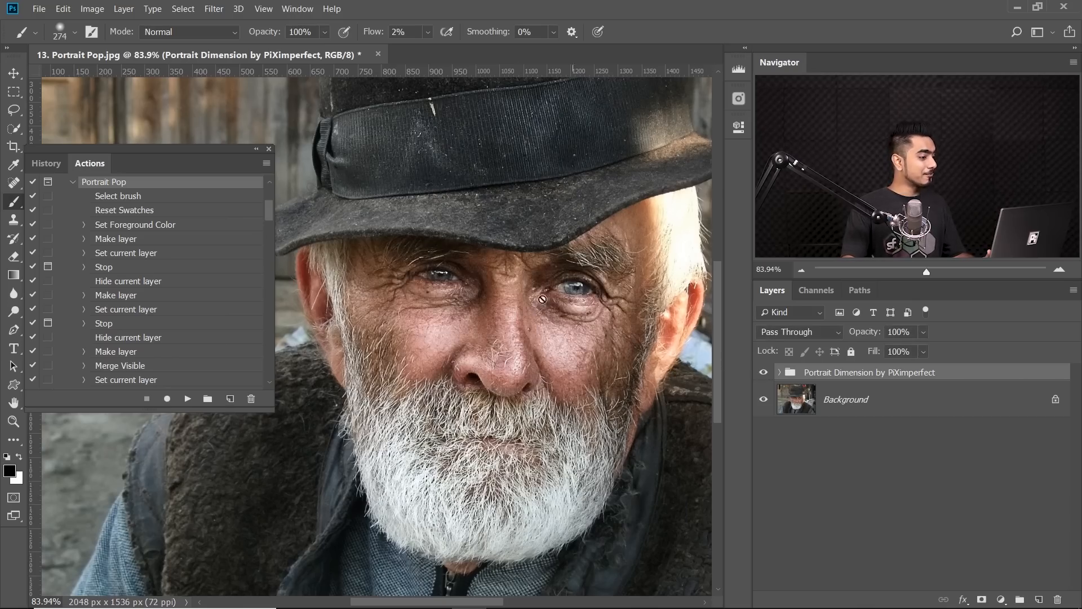
pyautogui.click(269, 149)
pyautogui.scroll(-3, 586, 280)
pyautogui.scroll(2, 527, 280)
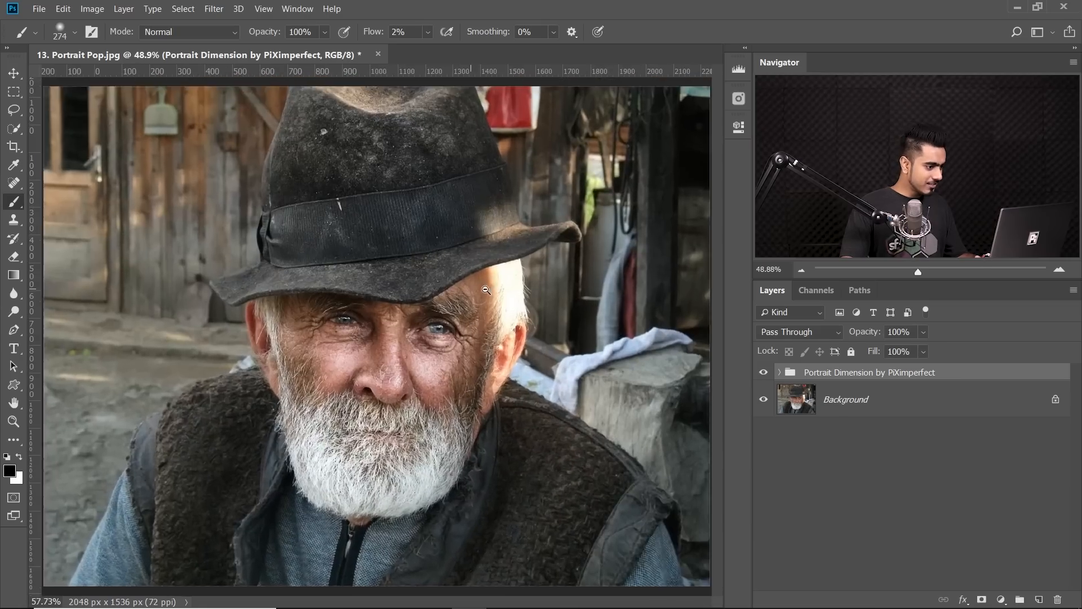
# Compare the portrait with and without the Portrait Dimension by PiXimperfect group.
pyautogui.click(764, 373)
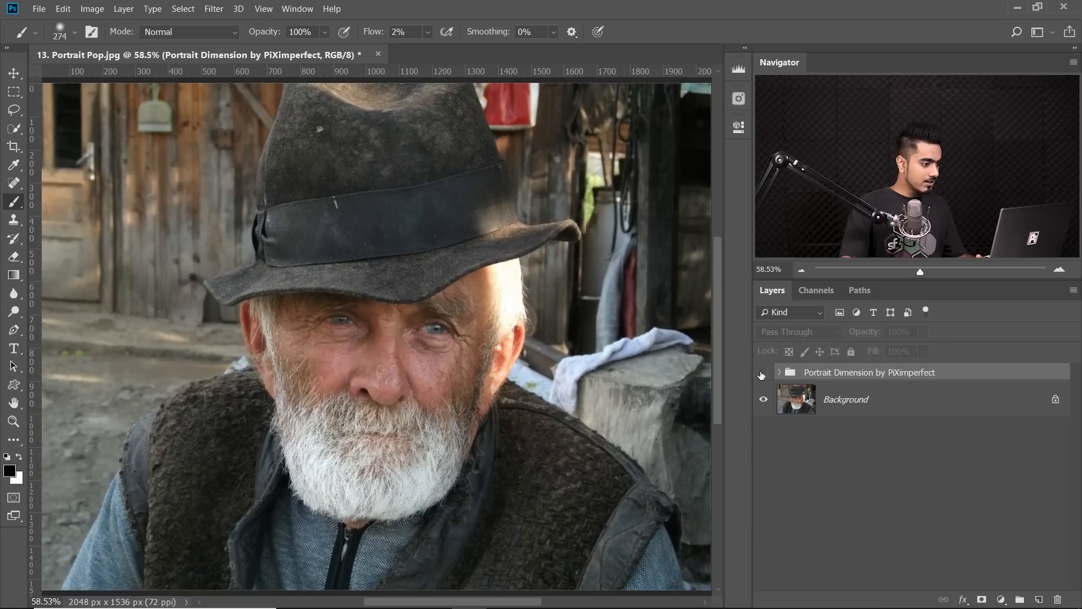
pyautogui.click(762, 374)
pyautogui.click(762, 373)
pyautogui.click(763, 373)
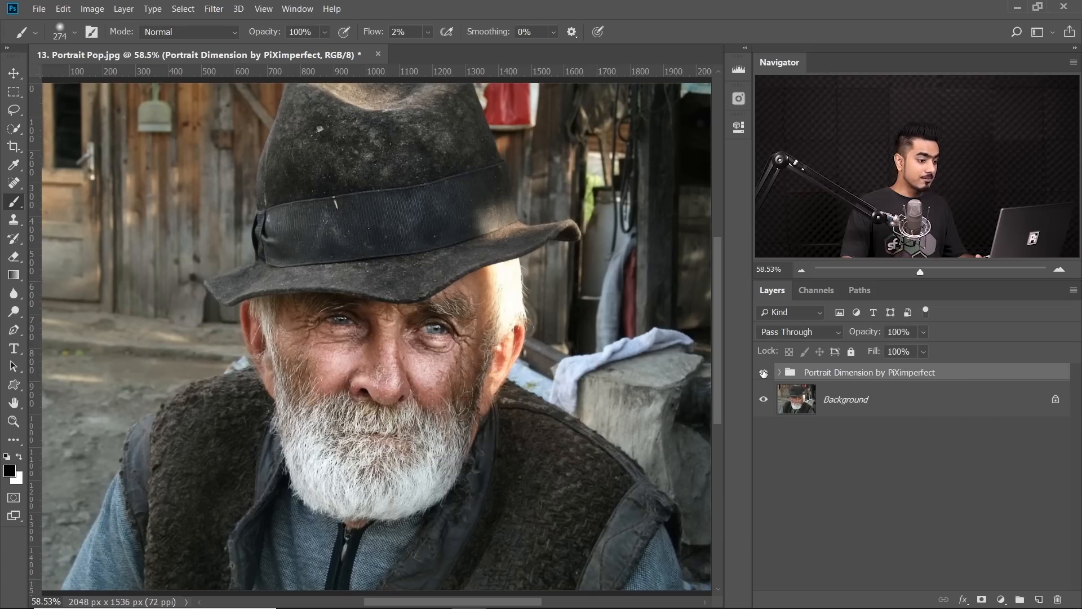
# Lower the Portrait Dimension group's opacity to 75% and check the portrait before and after.
pyautogui.moveTo(864, 332)
pyautogui.mouseDown()
pyautogui.moveTo(828, 333)
pyautogui.moveTo(845, 334)
pyautogui.mouseUp()
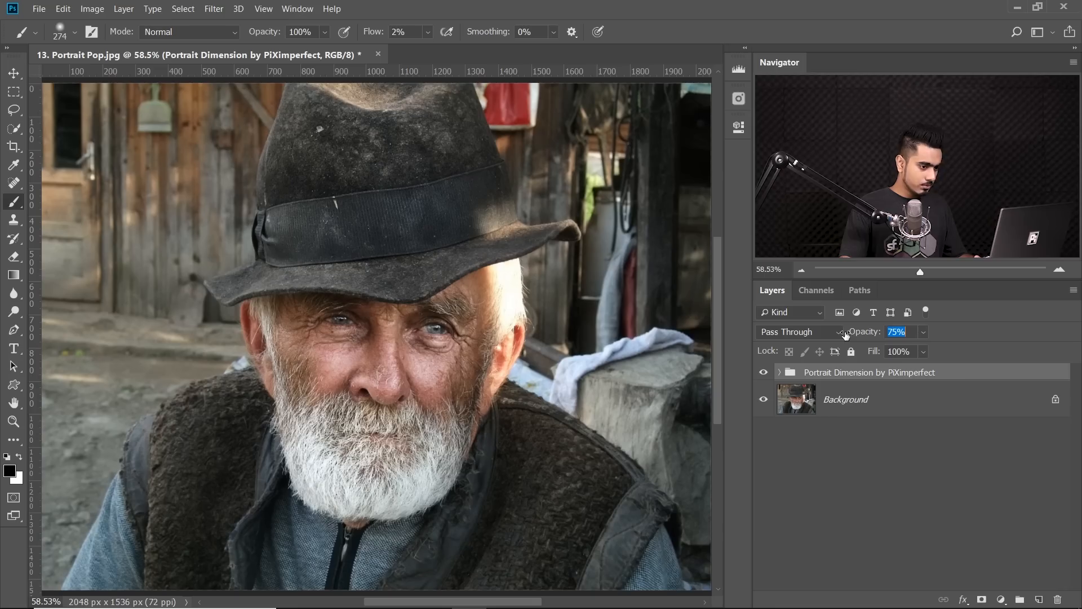
pyautogui.click(765, 373)
pyautogui.click(763, 373)
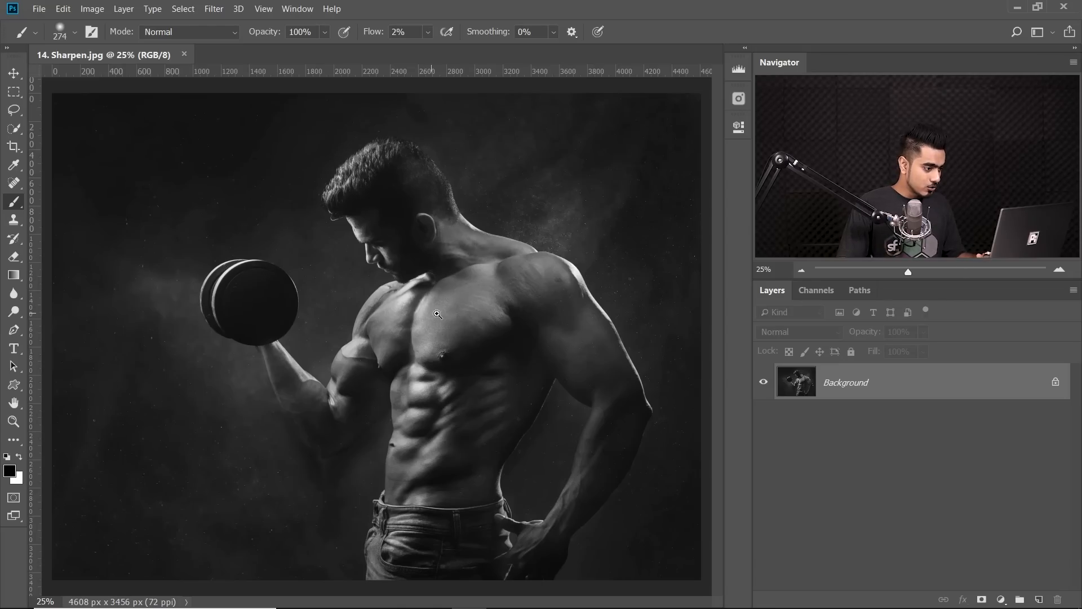
# Reopen the action list for 14. Sharpen.jpg, collapse the actions' recorded commands, and run the Sharpen action.
pyautogui.moveTo(437, 314); pyautogui.dragTo(477, 310)
pyautogui.moveTo(416, 326); pyautogui.dragTo(472, 318)
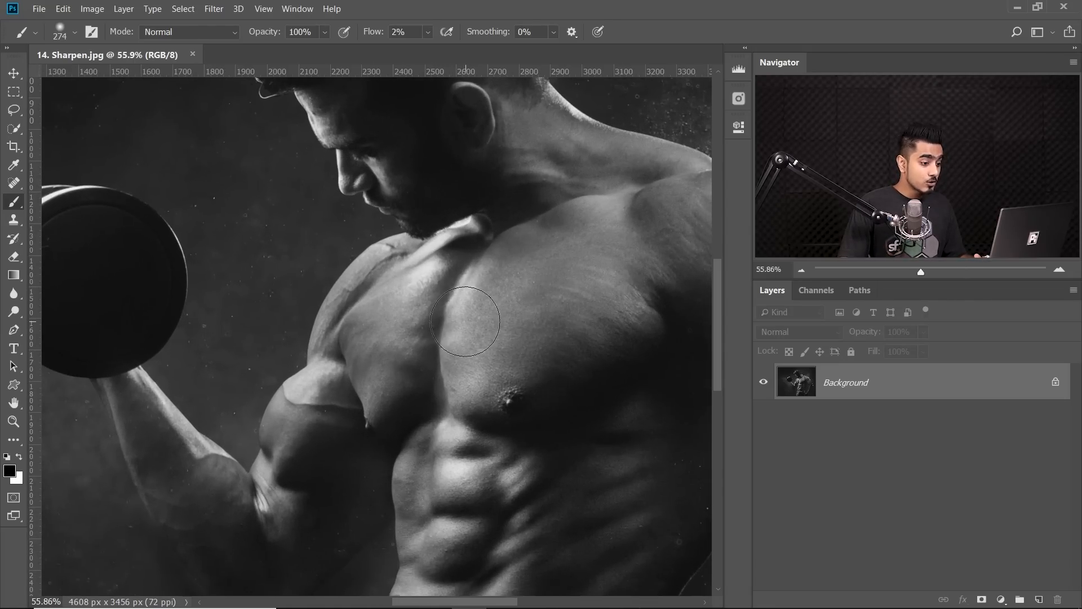
pyautogui.click(305, 11)
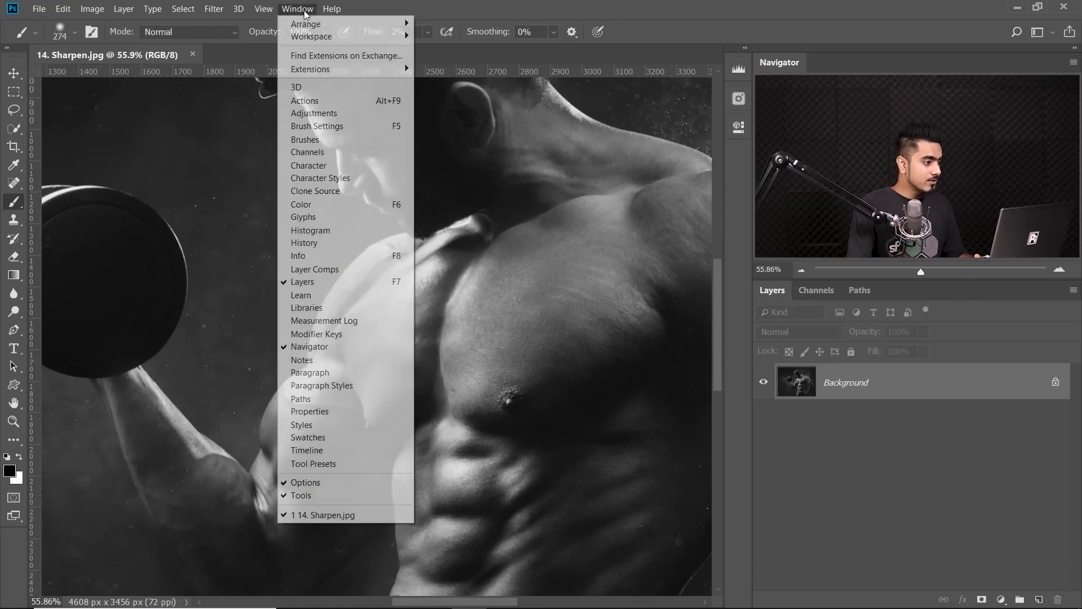
pyautogui.click(308, 101)
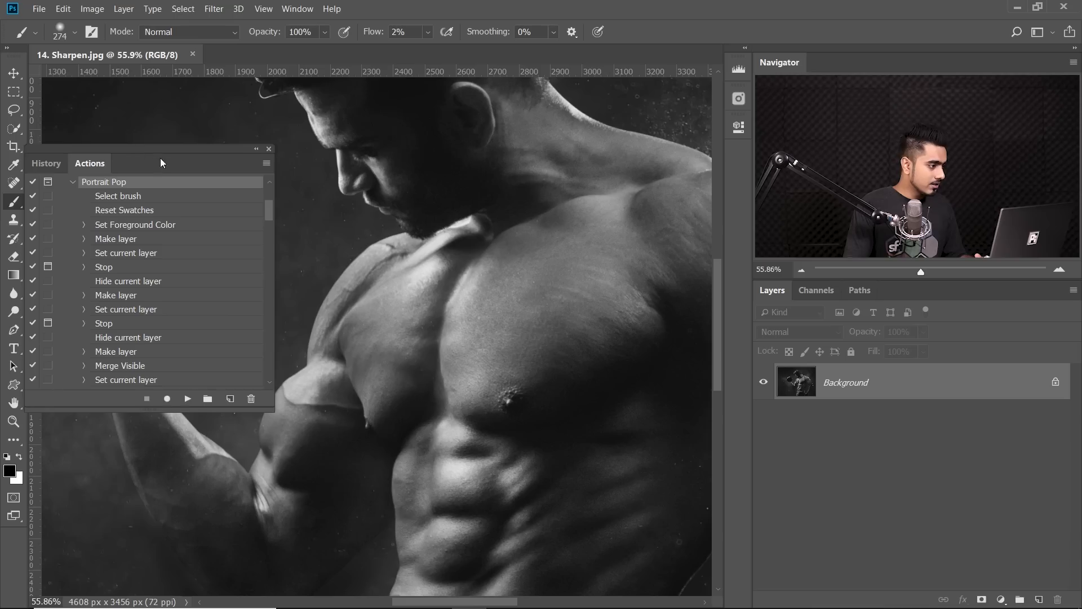
pyautogui.moveTo(160, 159); pyautogui.dragTo(132, 141)
pyautogui.click(48, 163)
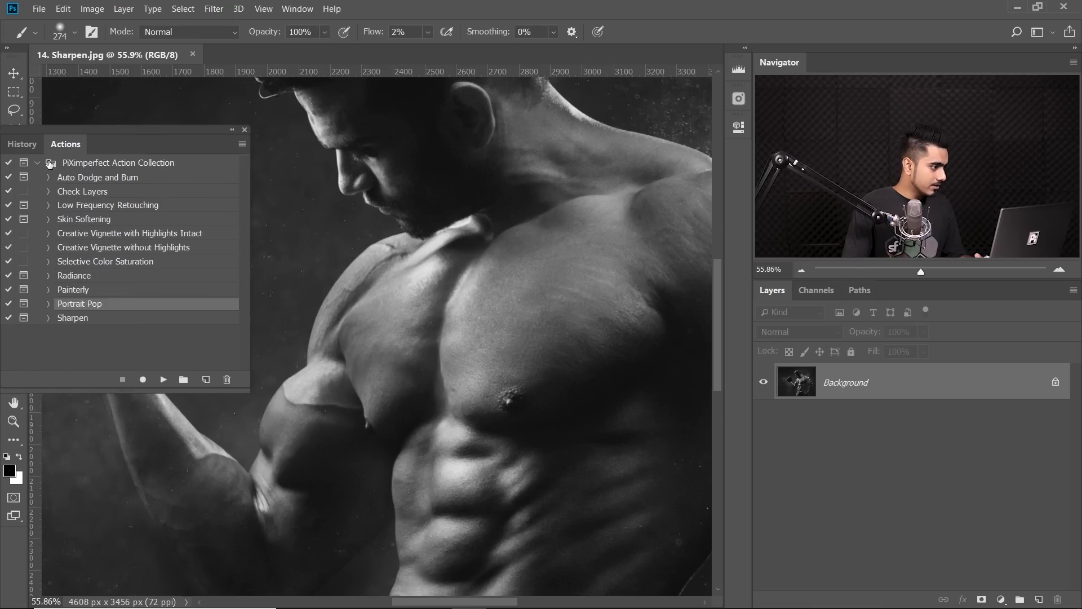
pyautogui.click(85, 321)
pyautogui.click(164, 380)
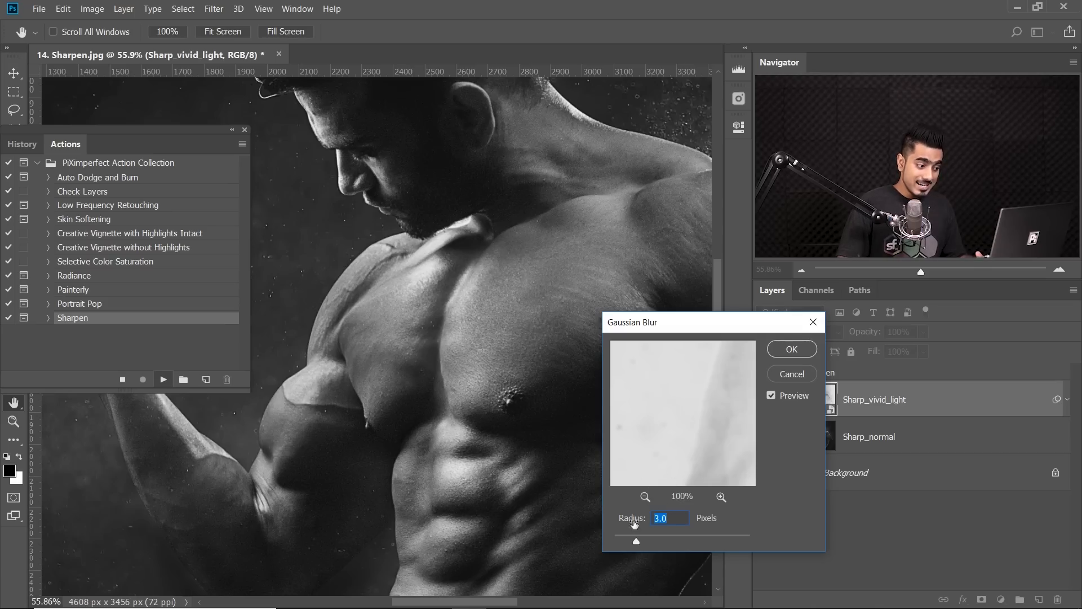
# Try Gaussian Blur radii of 0.1 and 2.0 pixels on the Sharp_vivid_light layer while previewing the chest and face.
pyautogui.moveTo(473, 360); pyautogui.dragTo(500, 361)
pyautogui.moveTo(500, 361); pyautogui.dragTo(423, 349)
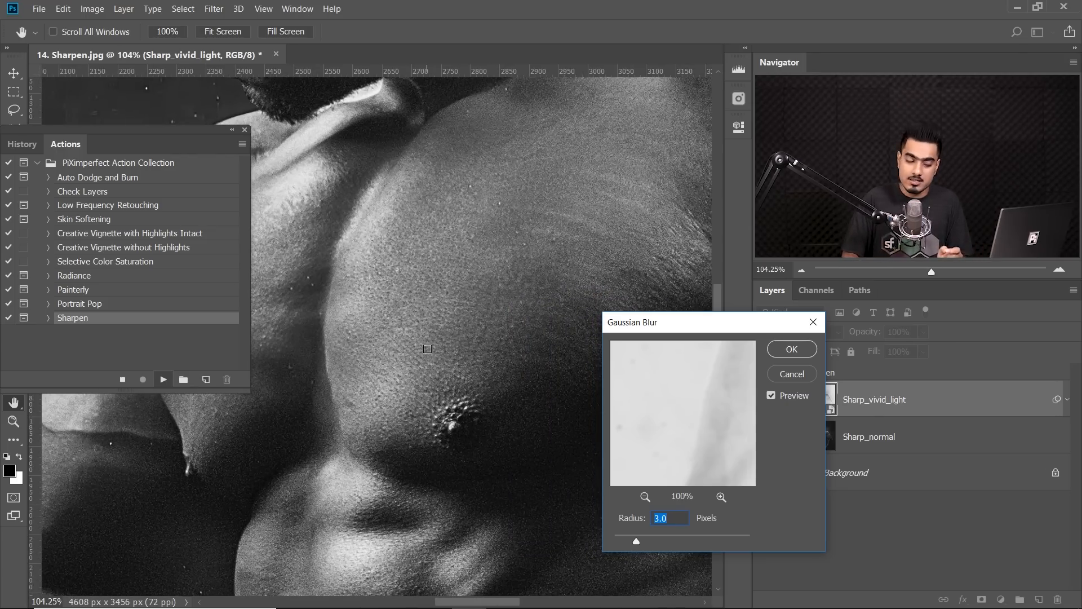
pyautogui.moveTo(636, 541); pyautogui.dragTo(620, 539)
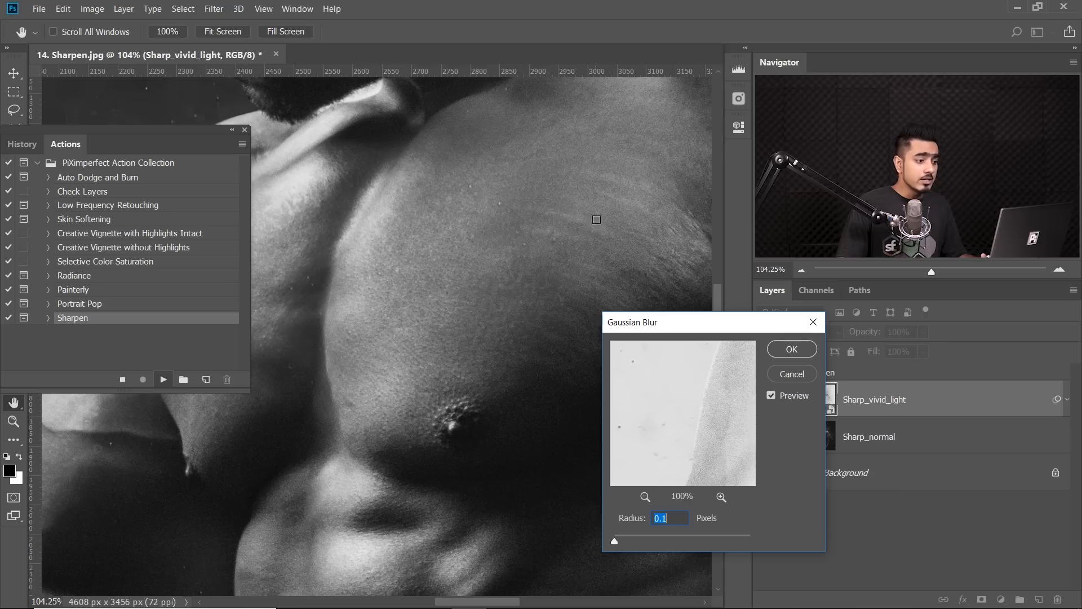
pyautogui.moveTo(615, 541); pyautogui.dragTo(628, 540)
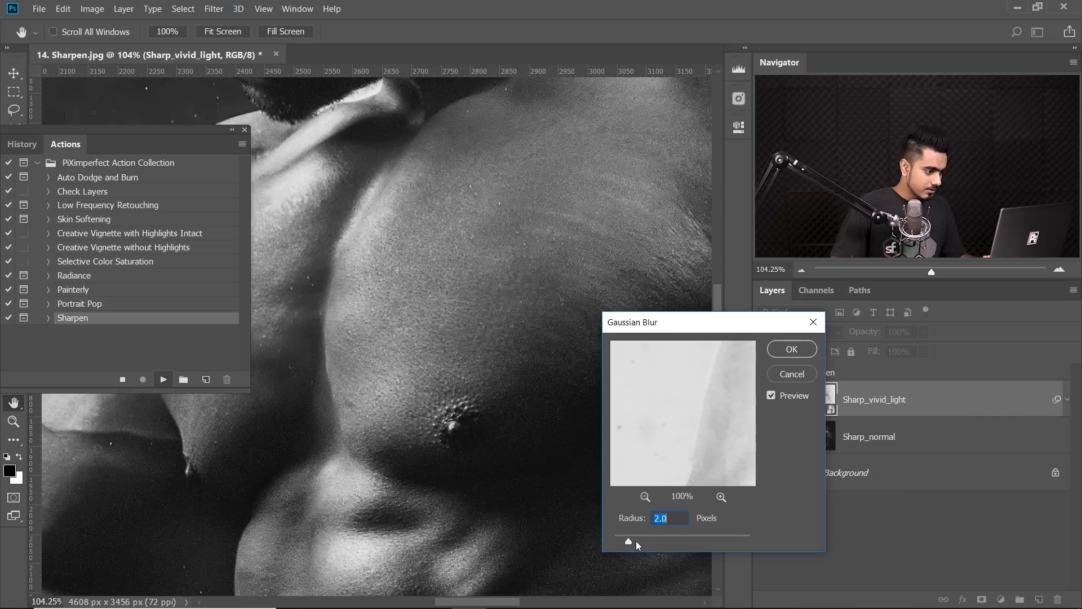
pyautogui.moveTo(637, 540); pyautogui.dragTo(625, 539)
pyautogui.moveTo(411, 174); pyautogui.dragTo(531, 492)
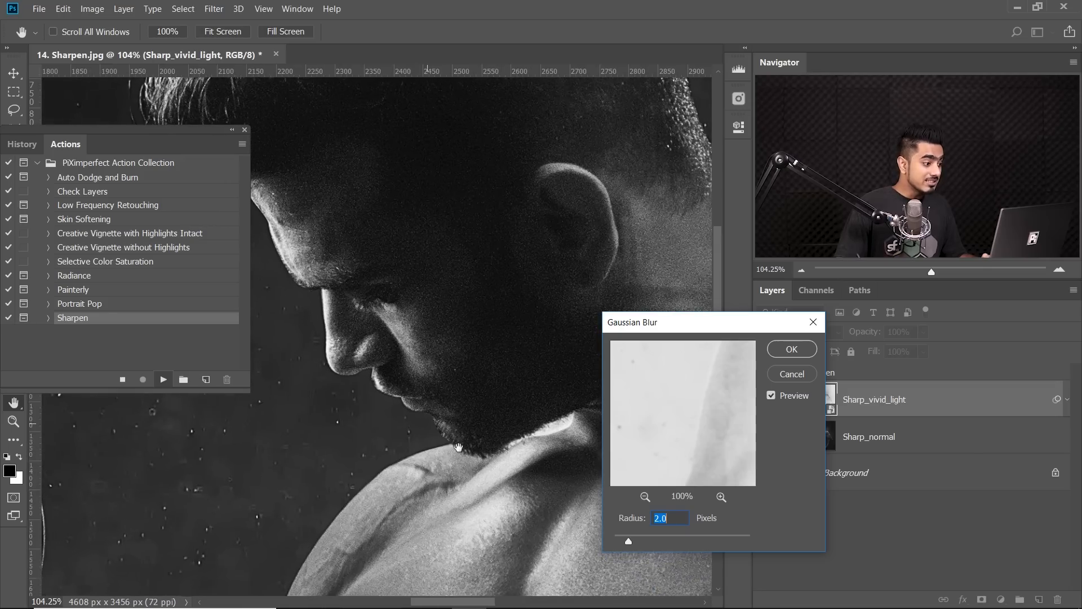
pyautogui.moveTo(396, 421); pyautogui.dragTo(441, 454)
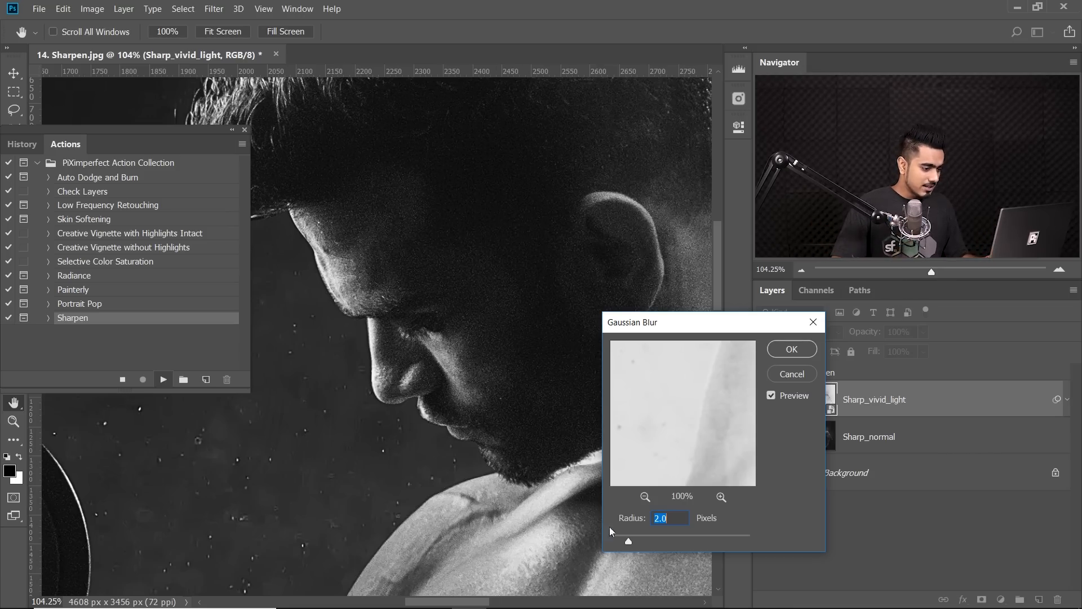
# Test blur radii of 2.2 and 7.0 pixels on the face and apply the Gaussian Blur at 1.8 pixels.
pyautogui.moveTo(619, 538)
pyautogui.mouseDown()
pyautogui.moveTo(640, 538)
pyautogui.moveTo(631, 536)
pyautogui.mouseUp()
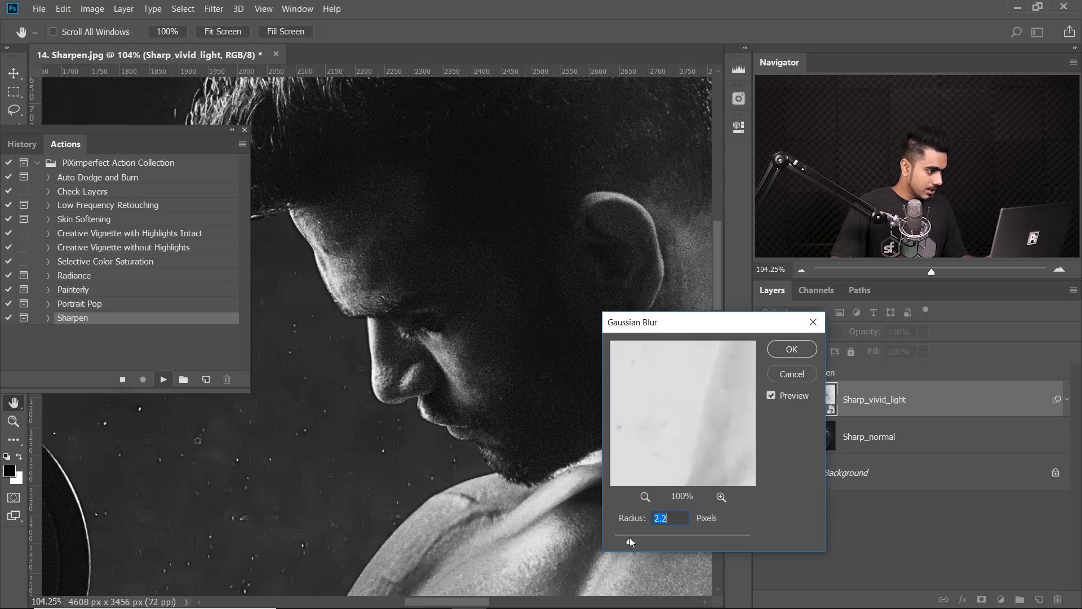
pyautogui.click(657, 539)
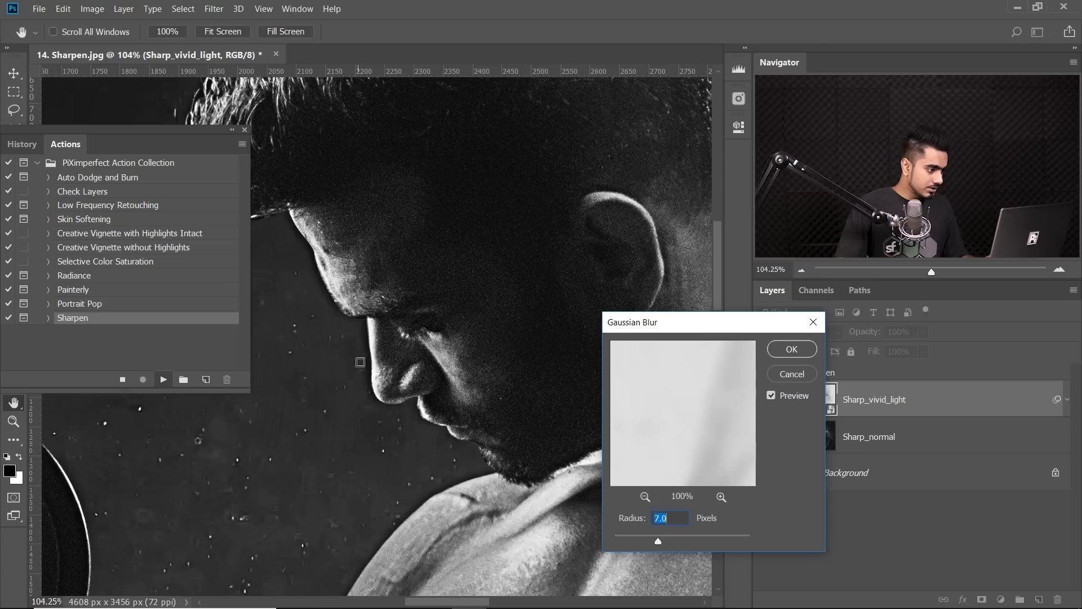
pyautogui.moveTo(659, 539); pyautogui.dragTo(627, 535)
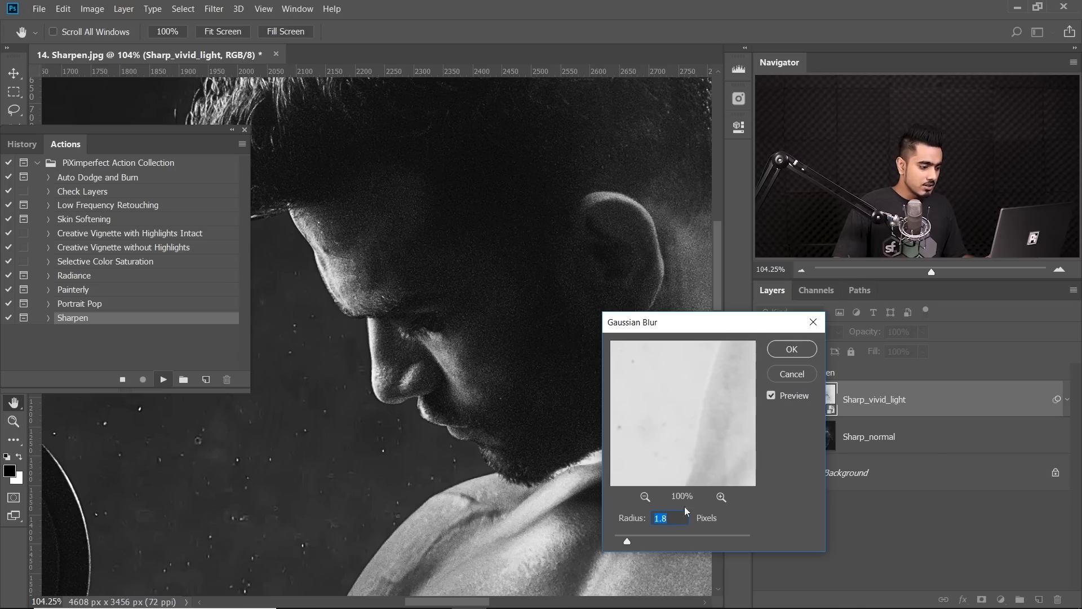
pyautogui.click(791, 349)
# Examine the face and chest with and without the Sharpen group, and close the action list.
pyautogui.scroll(-1, 628, 416)
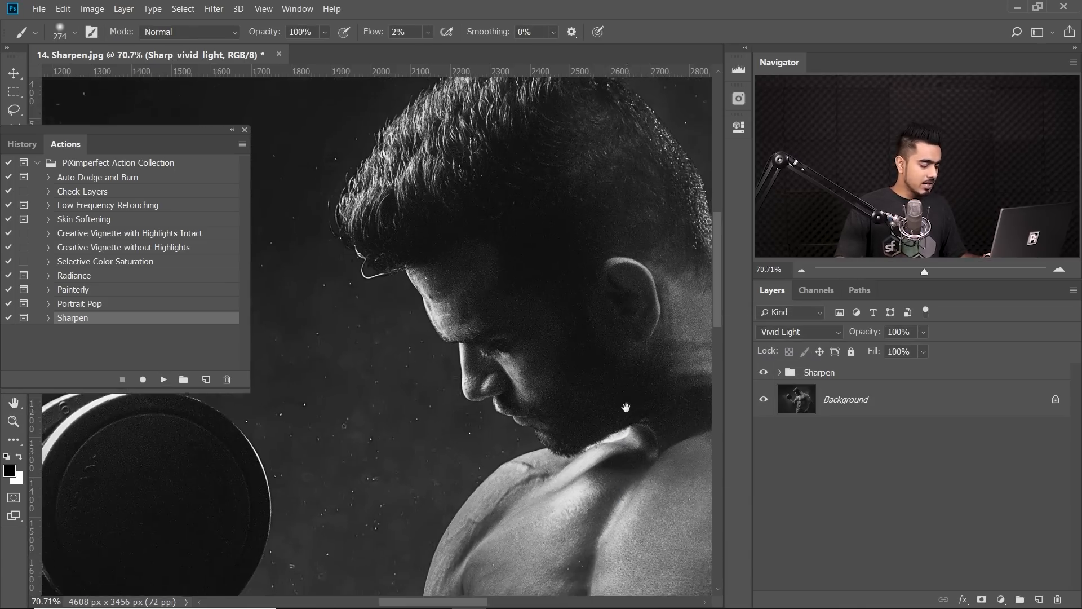
pyautogui.scroll(-5, 527, 230)
pyautogui.moveTo(783, 337); pyautogui.dragTo(777, 329)
pyautogui.moveTo(560, 348)
pyautogui.mouseDown()
pyautogui.moveTo(594, 347)
pyautogui.moveTo(575, 339)
pyautogui.mouseUp()
pyautogui.moveTo(495, 311); pyautogui.dragTo(615, 449)
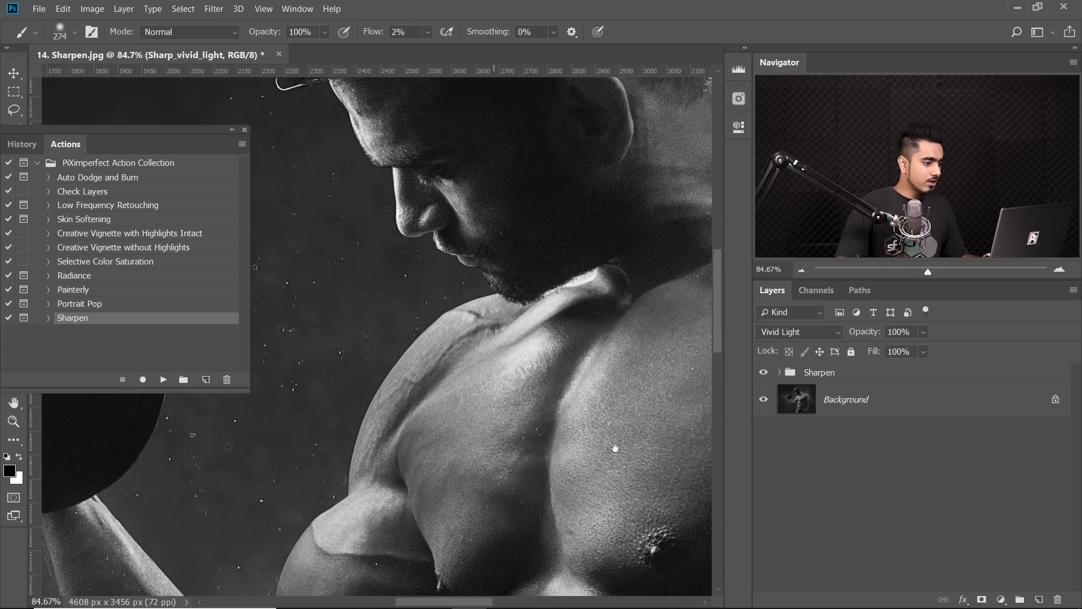
pyautogui.click(762, 372)
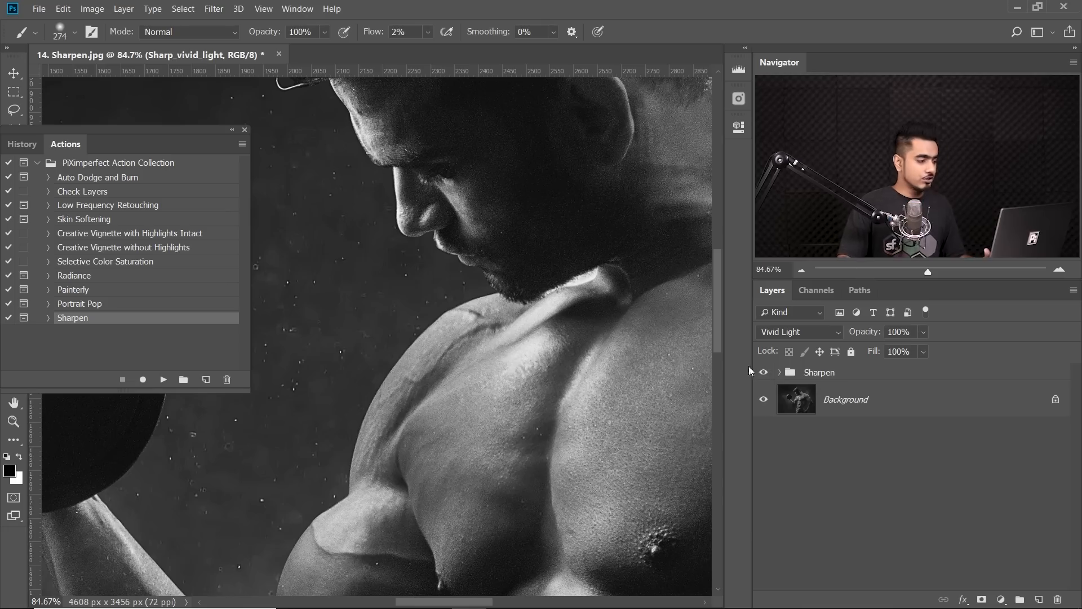
pyautogui.click(244, 129)
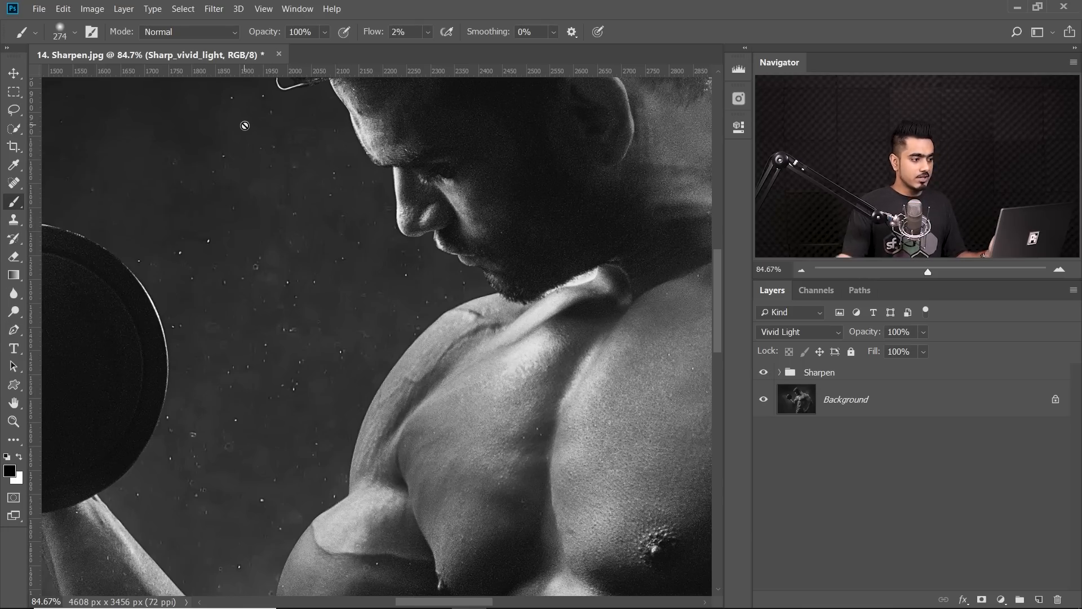